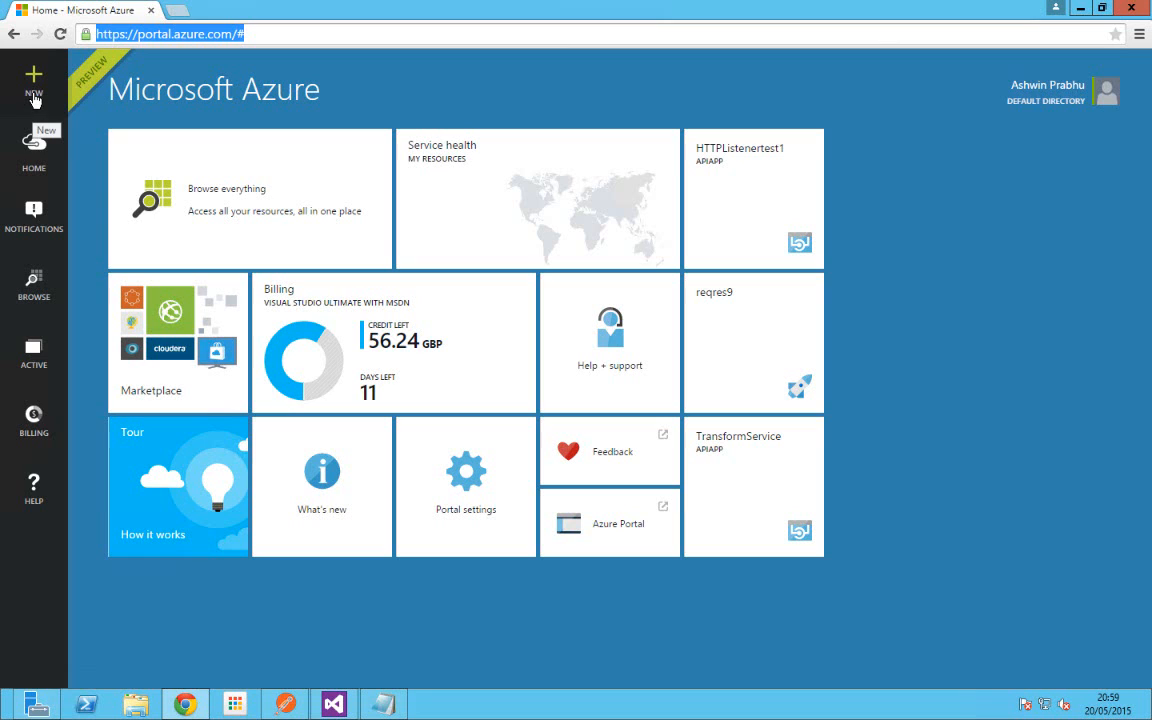
Step: Go to NEW > Web + Mobile and open the Azure Marketplace Everything listing
left_click(33, 88)
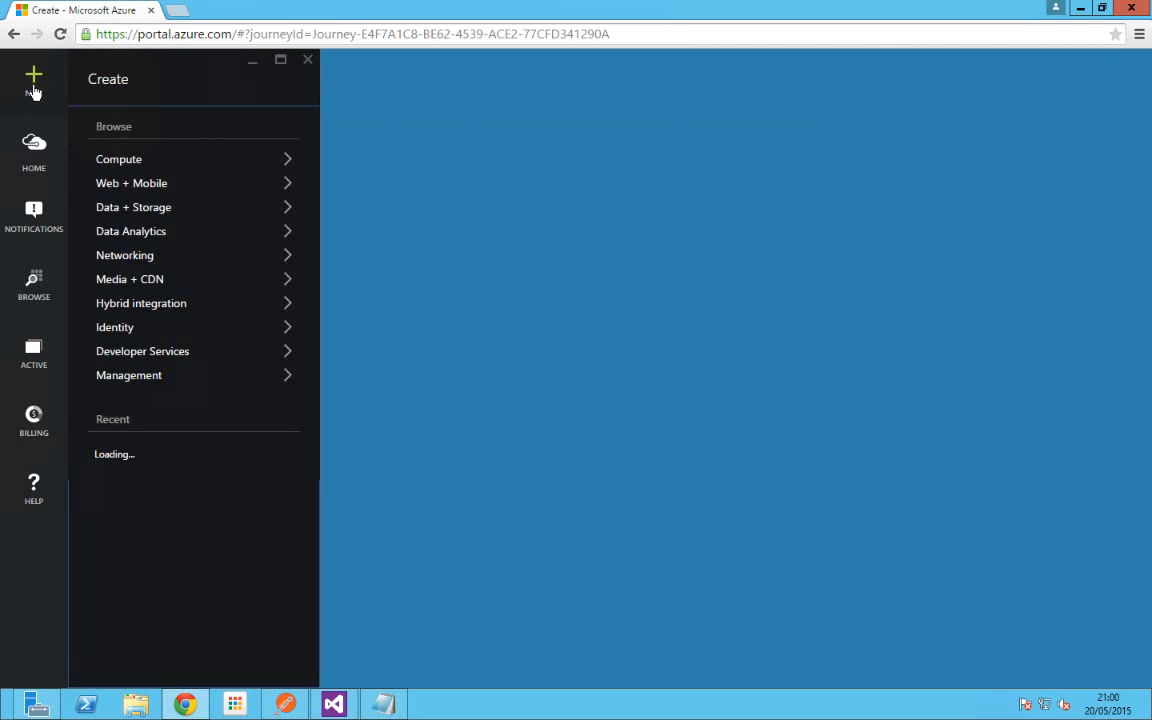
left_click(124, 184)
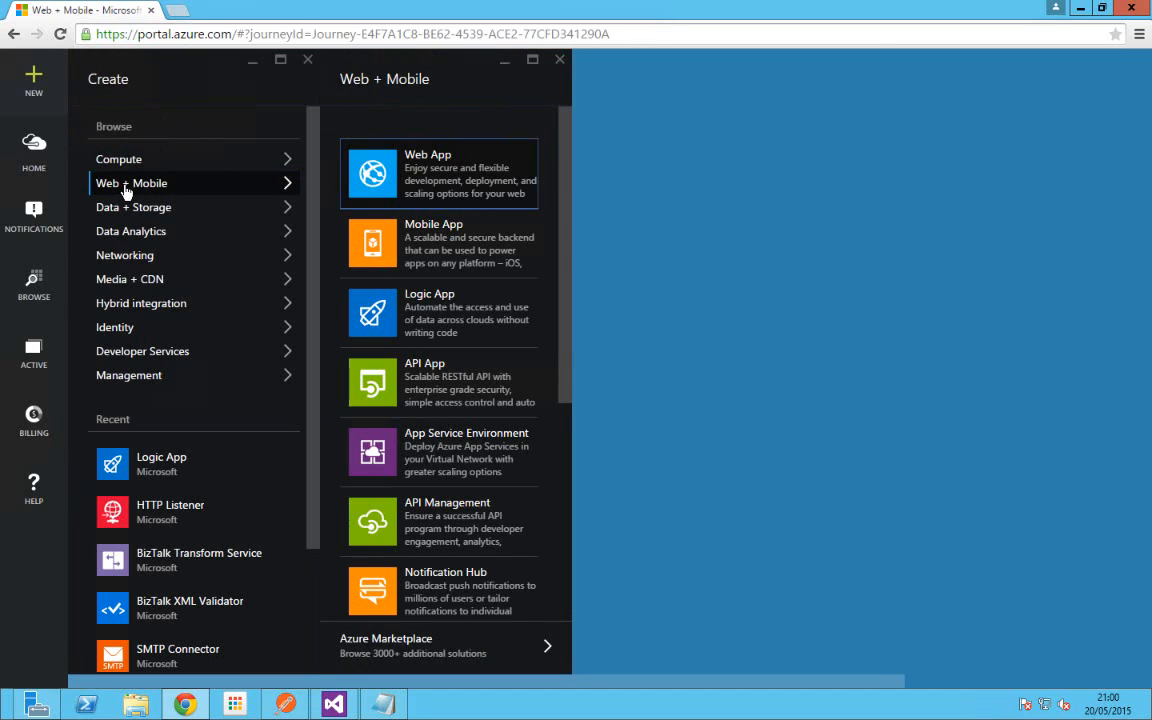
left_click(380, 650)
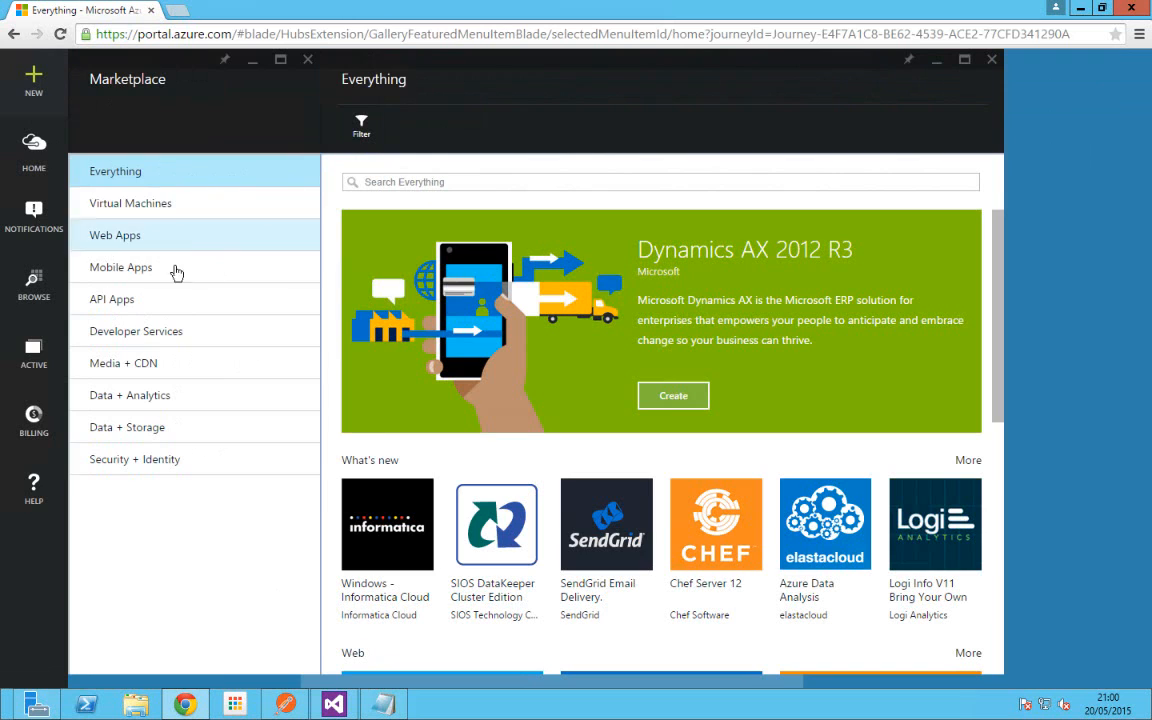
Step: Filter to API Apps, search 'htt', and open the HTTP Listener app's details
left_click(115, 300)
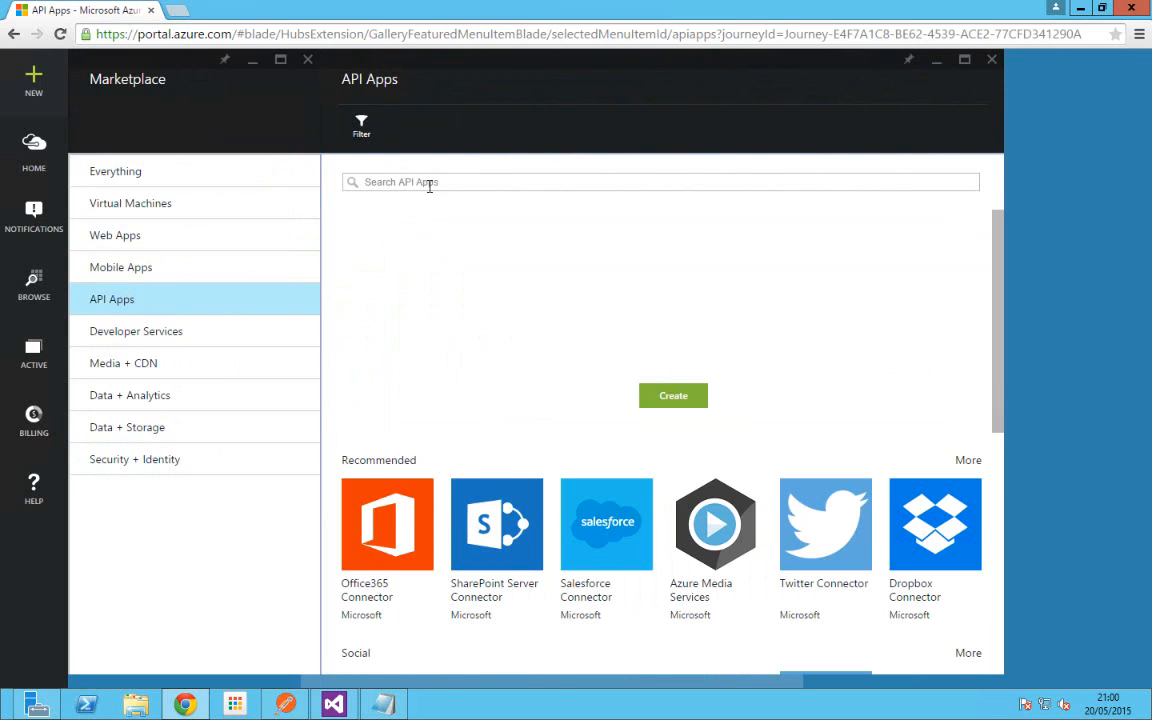
left_click(430, 183)
type("h")
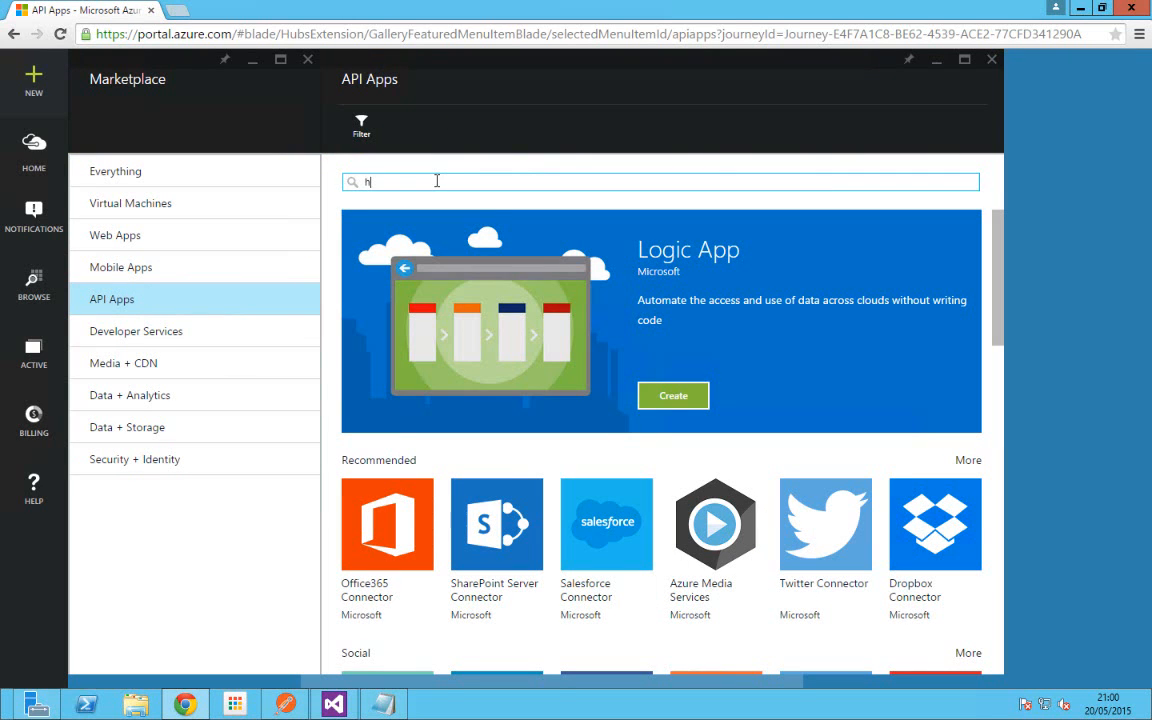
type("tt")
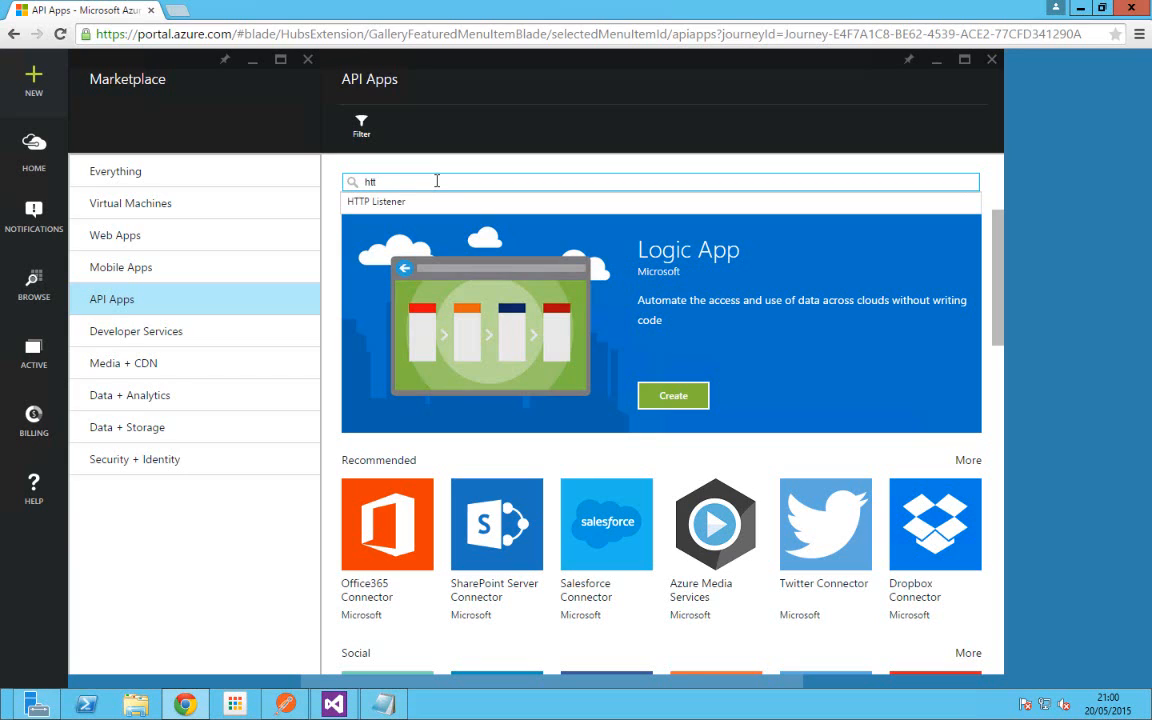
key("Down")
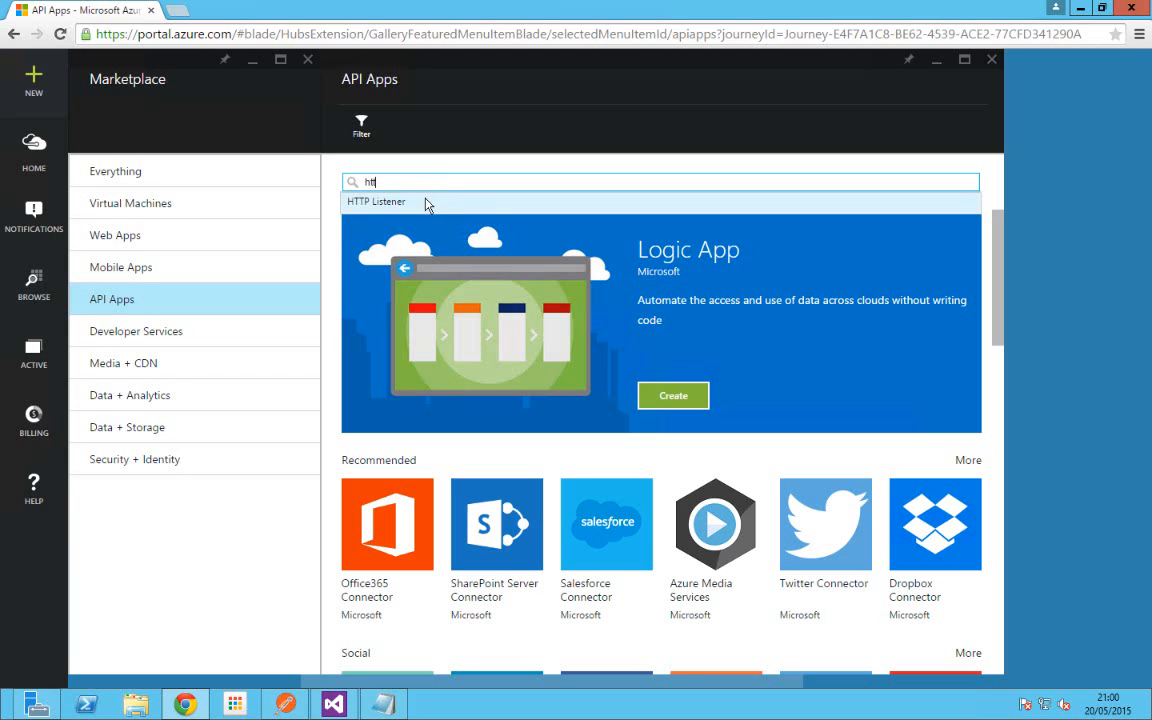
left_click(427, 203)
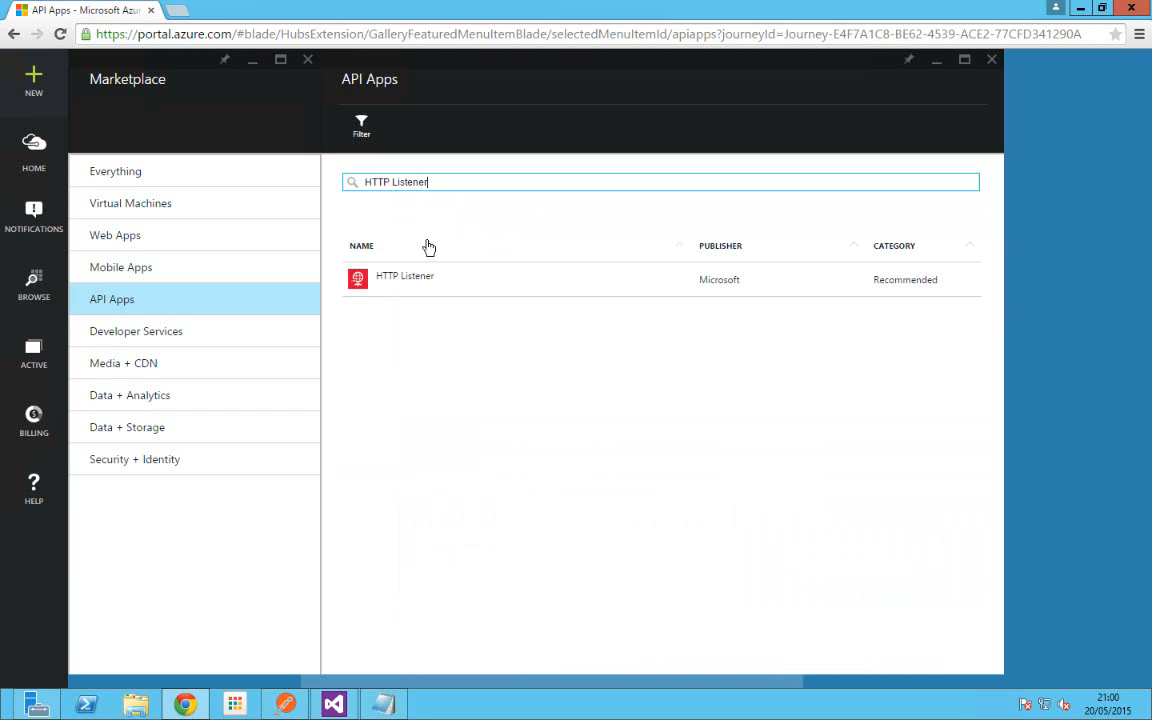
left_click(407, 285)
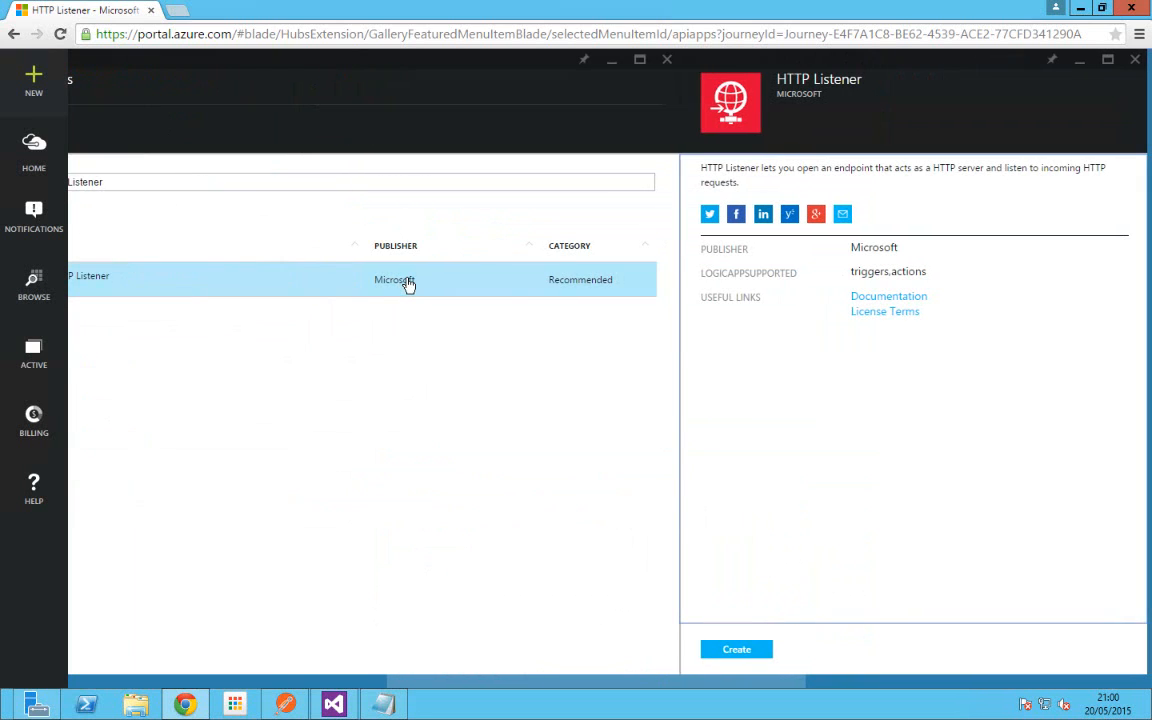
Step: Start an HTTPListener API app on plan appserviceplandemo and list the existing App Service plans
left_click(735, 655)
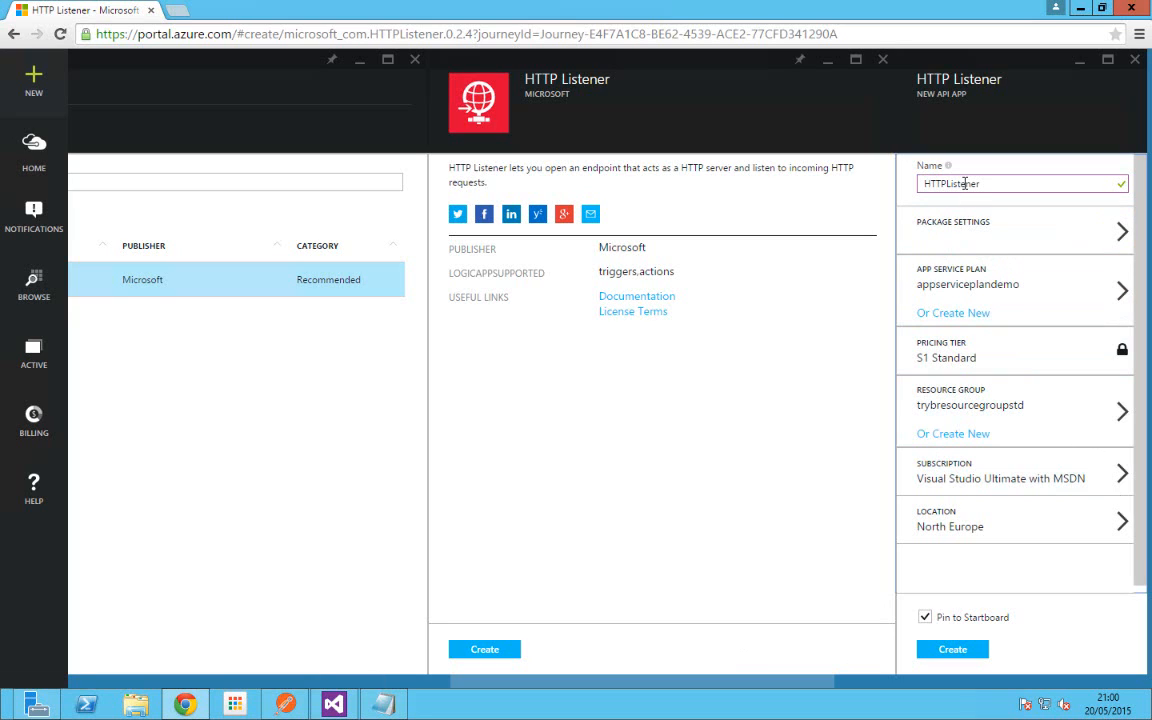
left_click(955, 314)
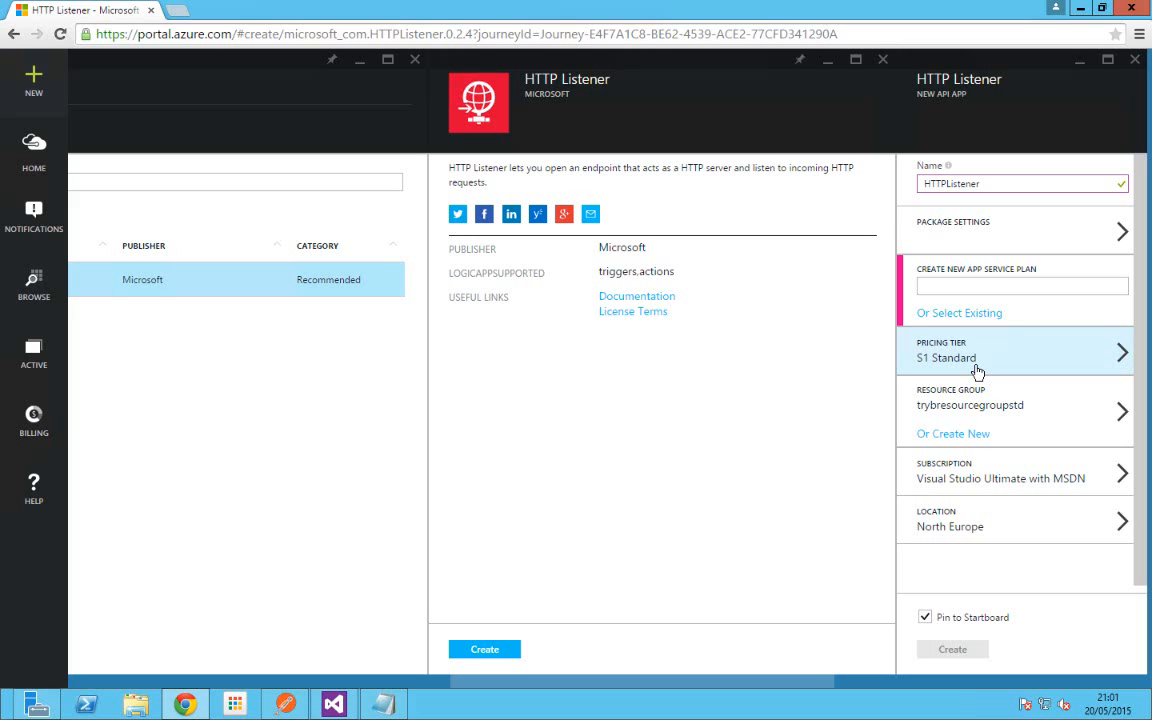
left_click(966, 318)
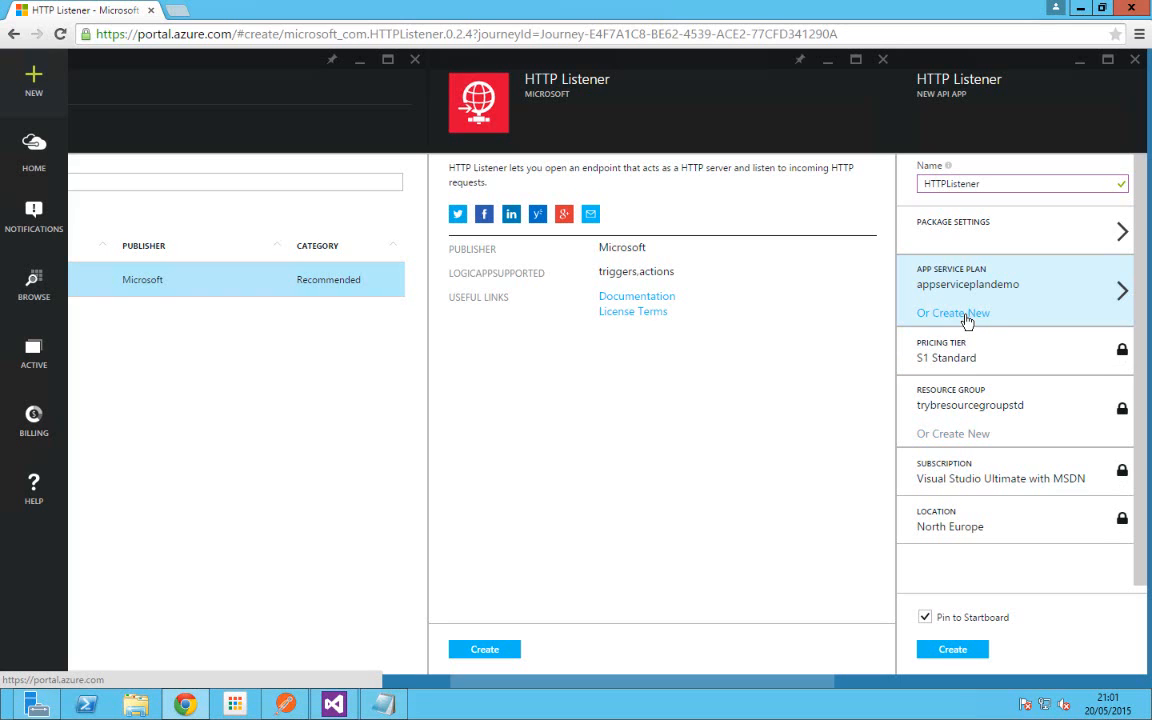
left_click(1090, 298)
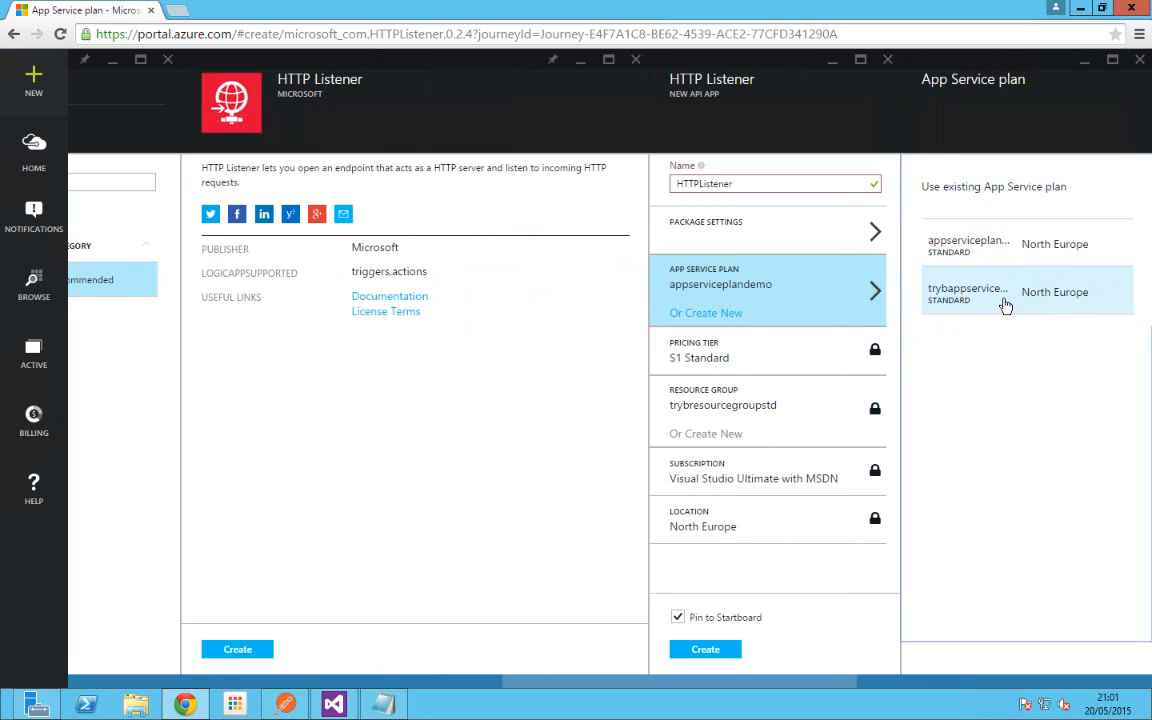
Step: Use plan trybappserviceplanstd and set package setting Send response automatically to False
left_click(1005, 303)
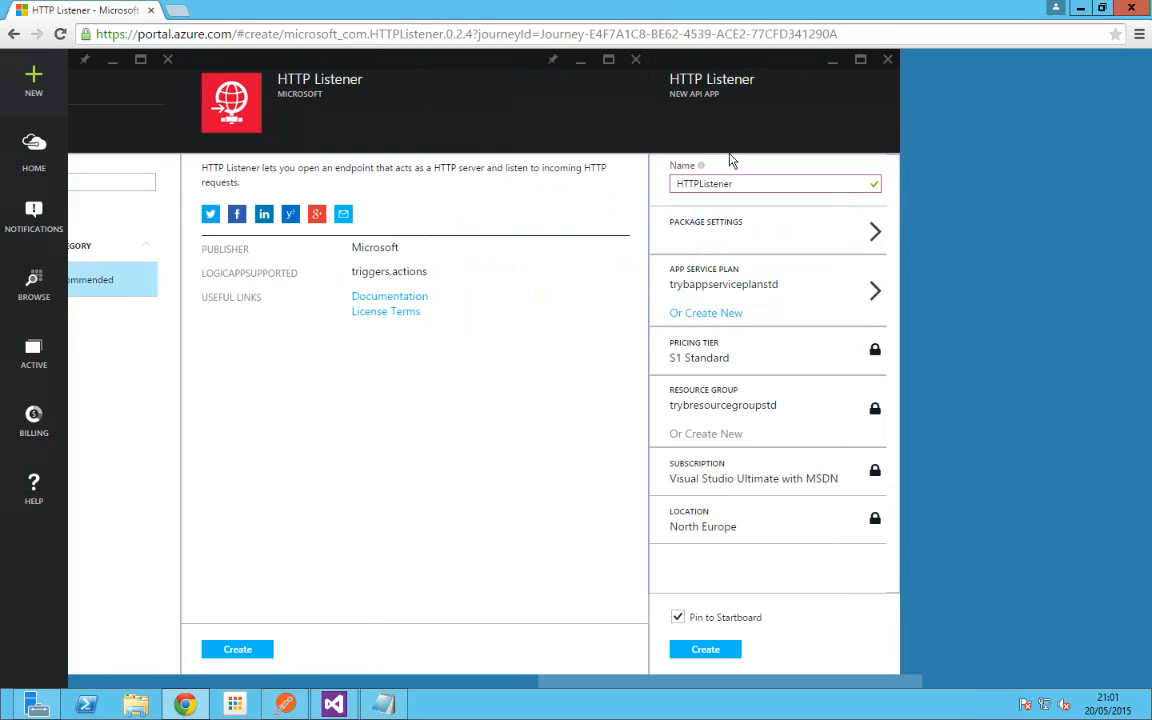
left_click(782, 238)
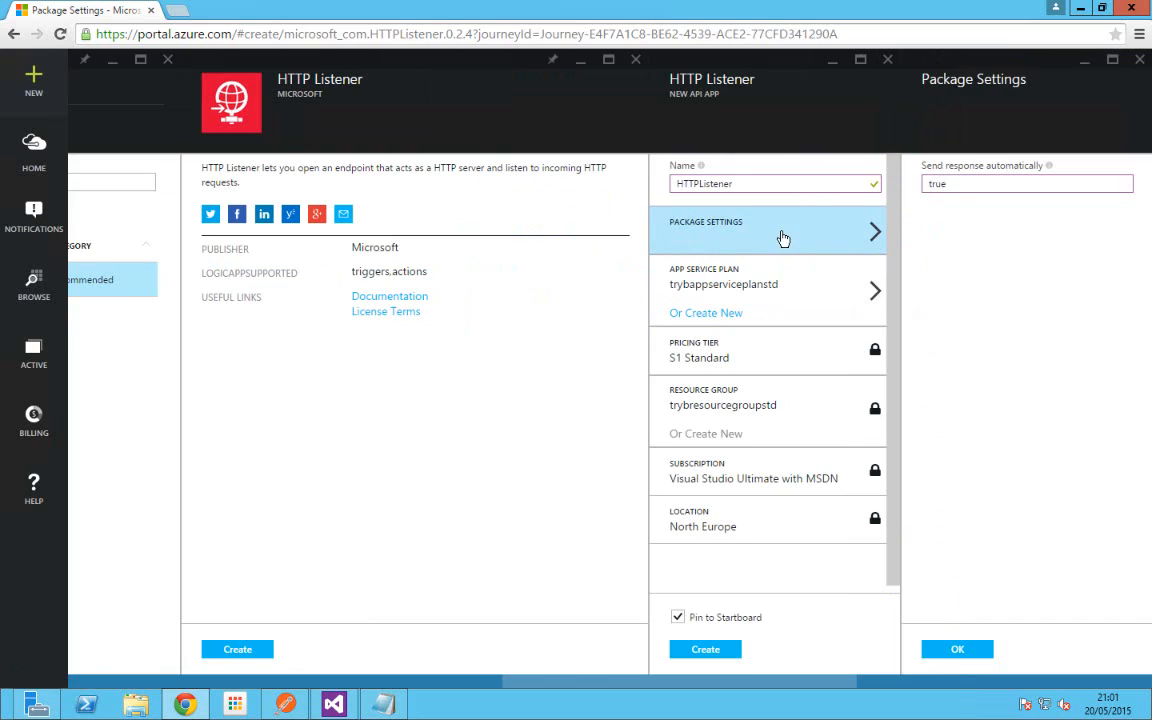
left_click(958, 178)
left_click_drag(978, 184, 922, 186)
type("False")
left_click(956, 650)
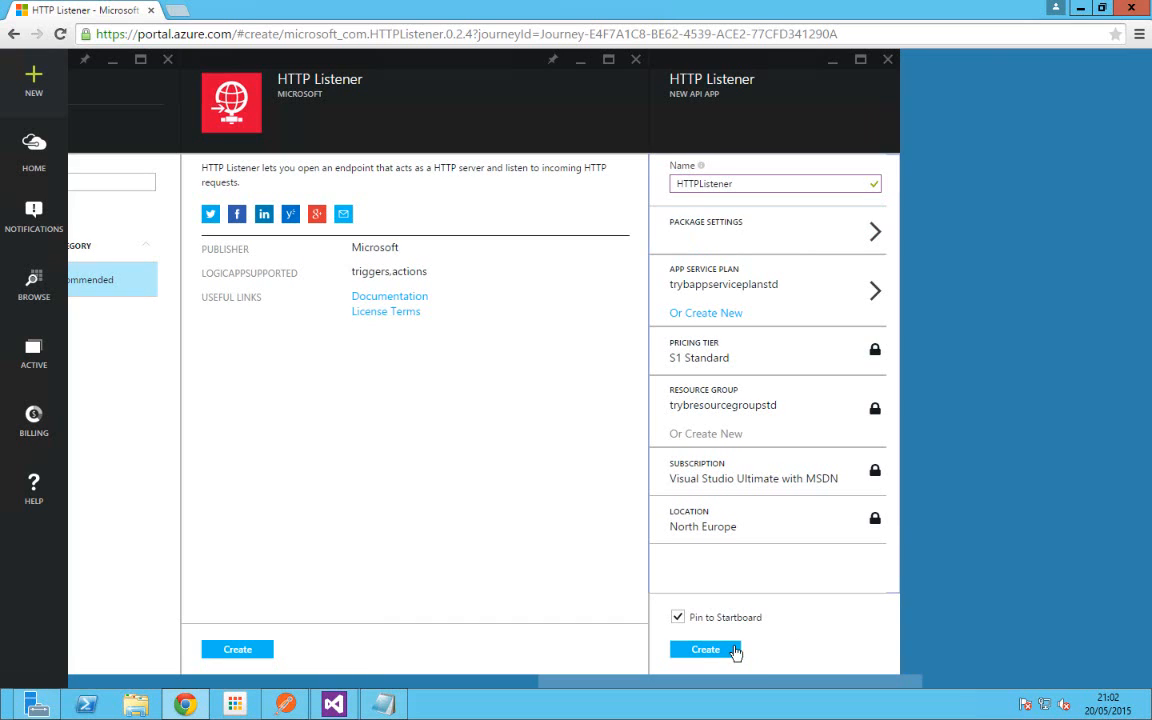
Step: Close the HTTP Listener create and details blades, discarding the unsaved settings
left_click(887, 61)
left_click(616, 134)
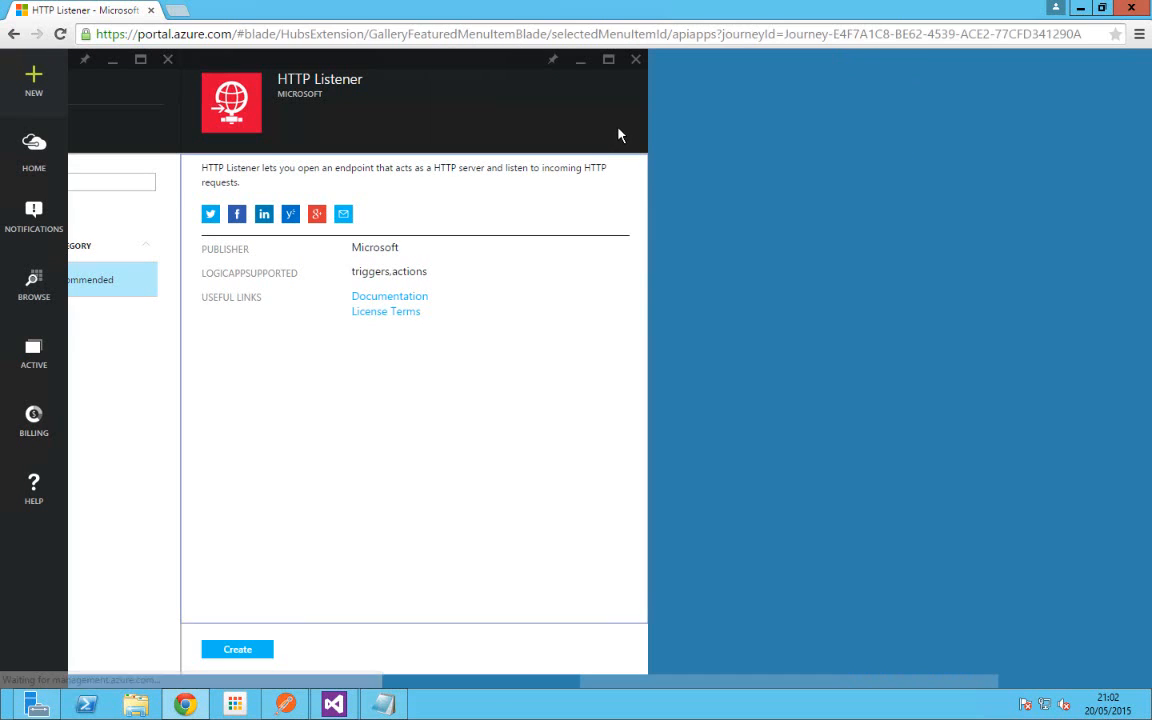
left_click(635, 62)
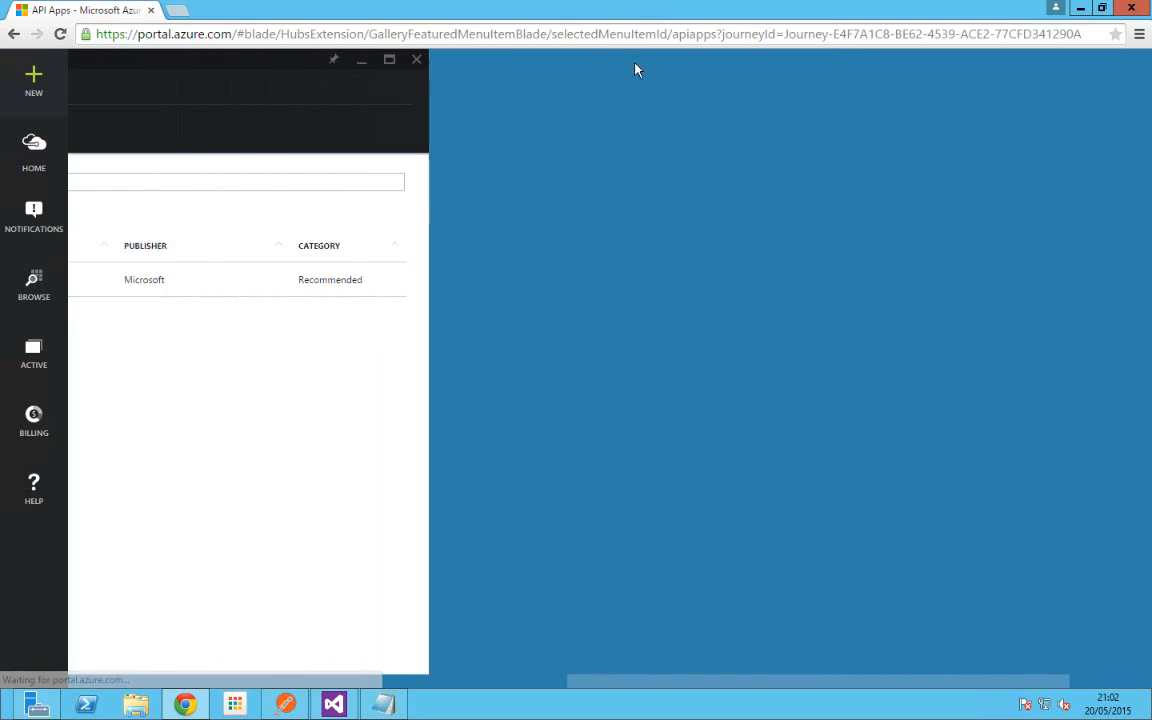
Step: Replace the API Apps search text with 'XMLVALIDATOR' to find BizTalk XML Validator
left_click(483, 180)
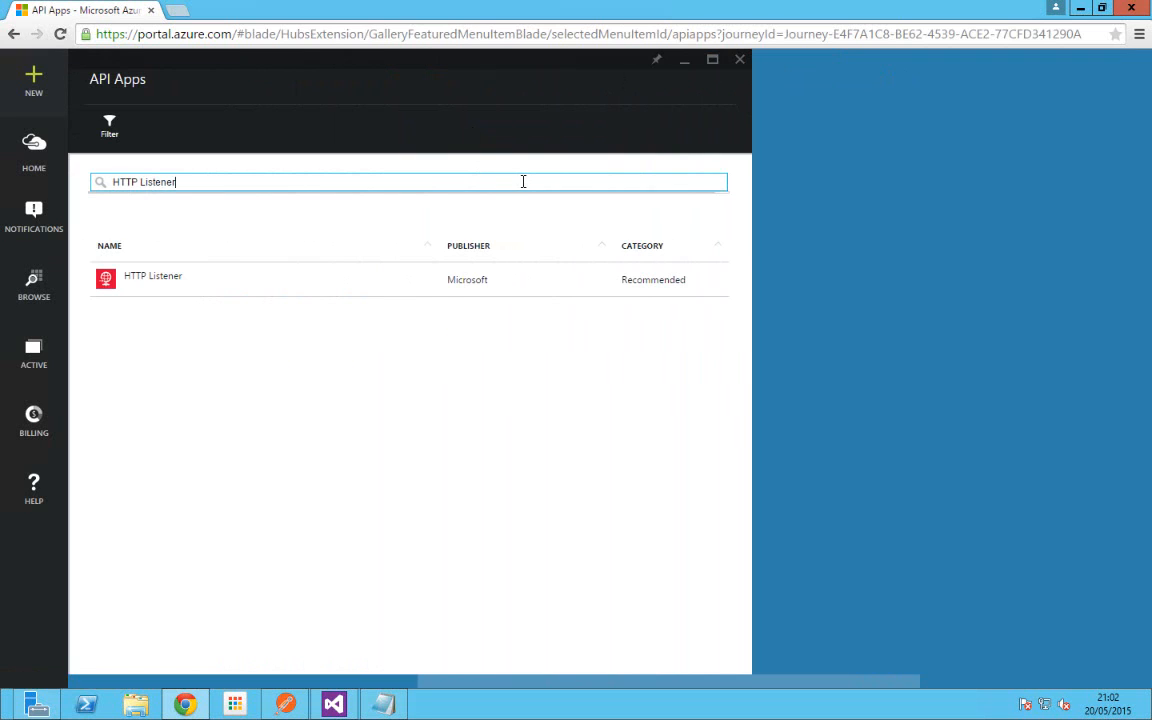
key("ctrl+a")
key("BackSpace")
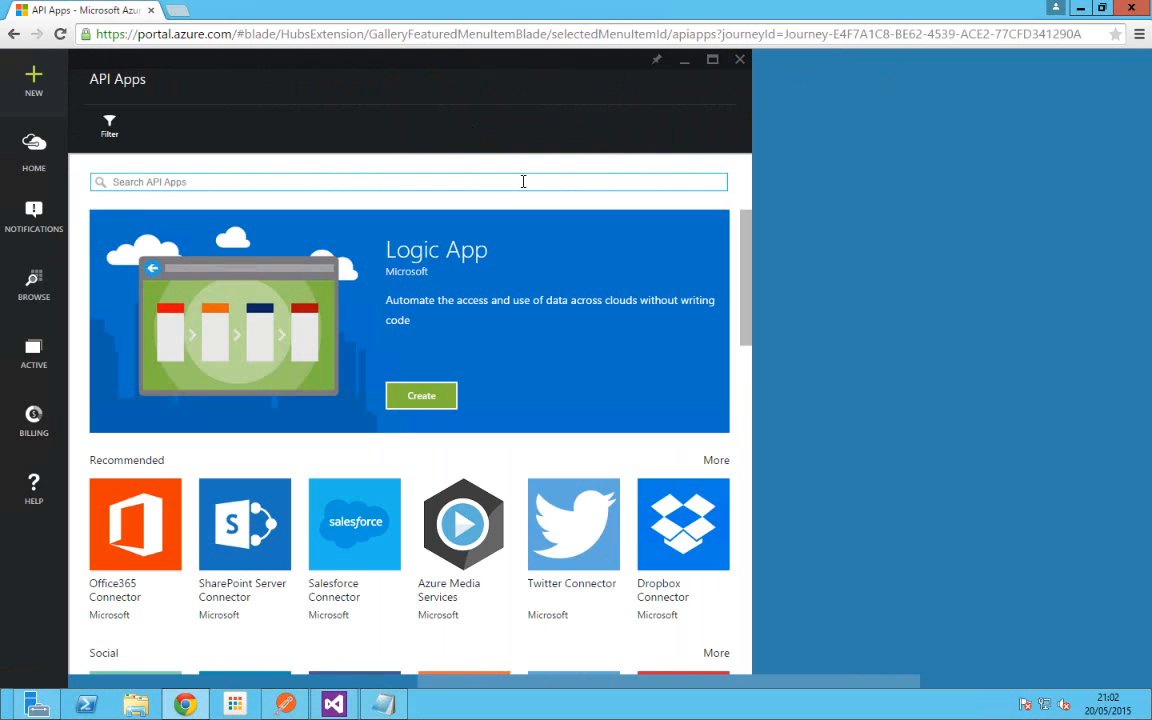
type("XMLV")
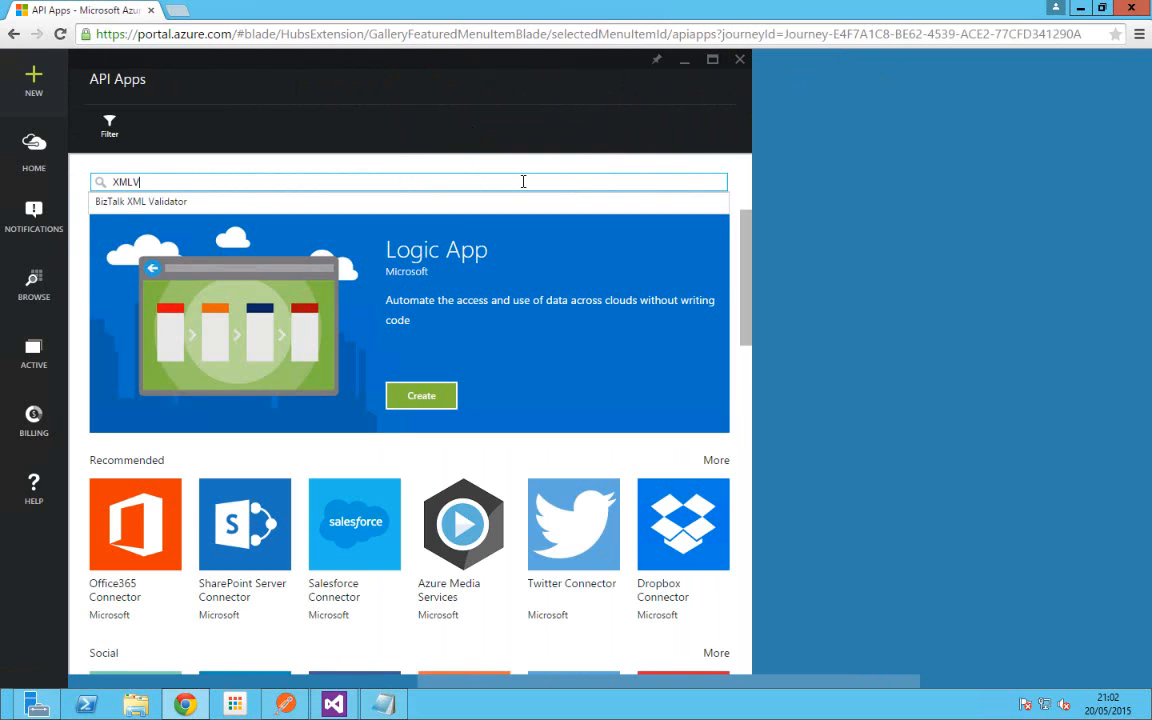
type("ALIDATORY")
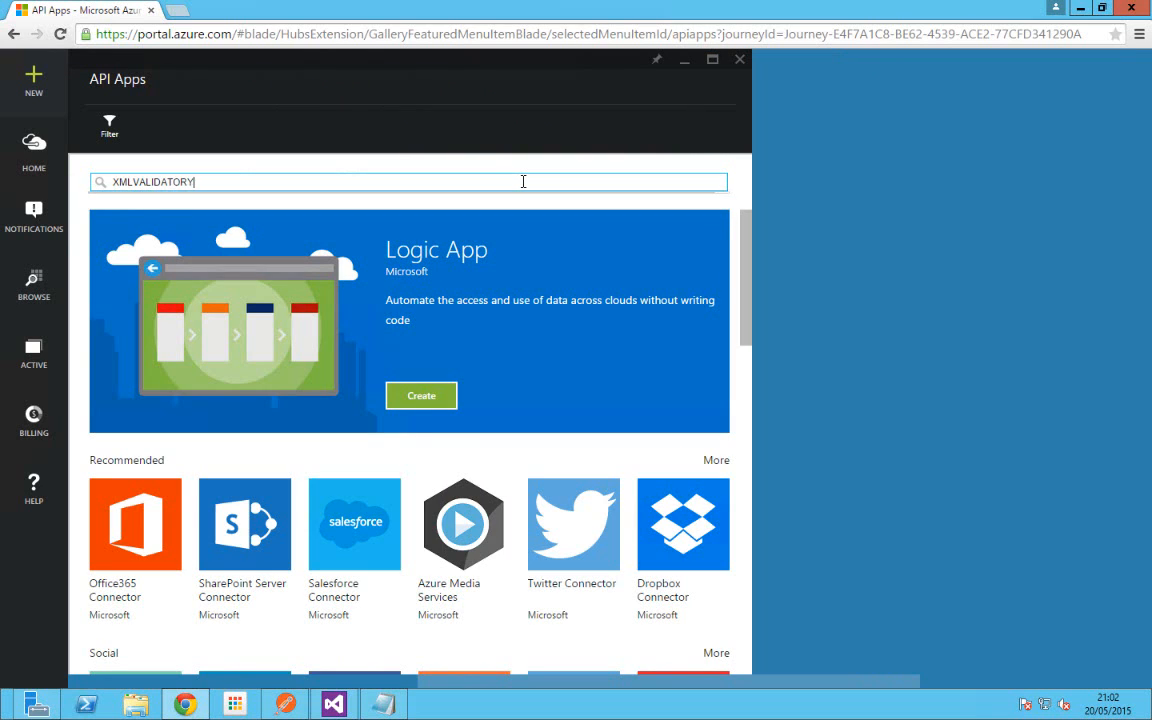
key("BackSpace")
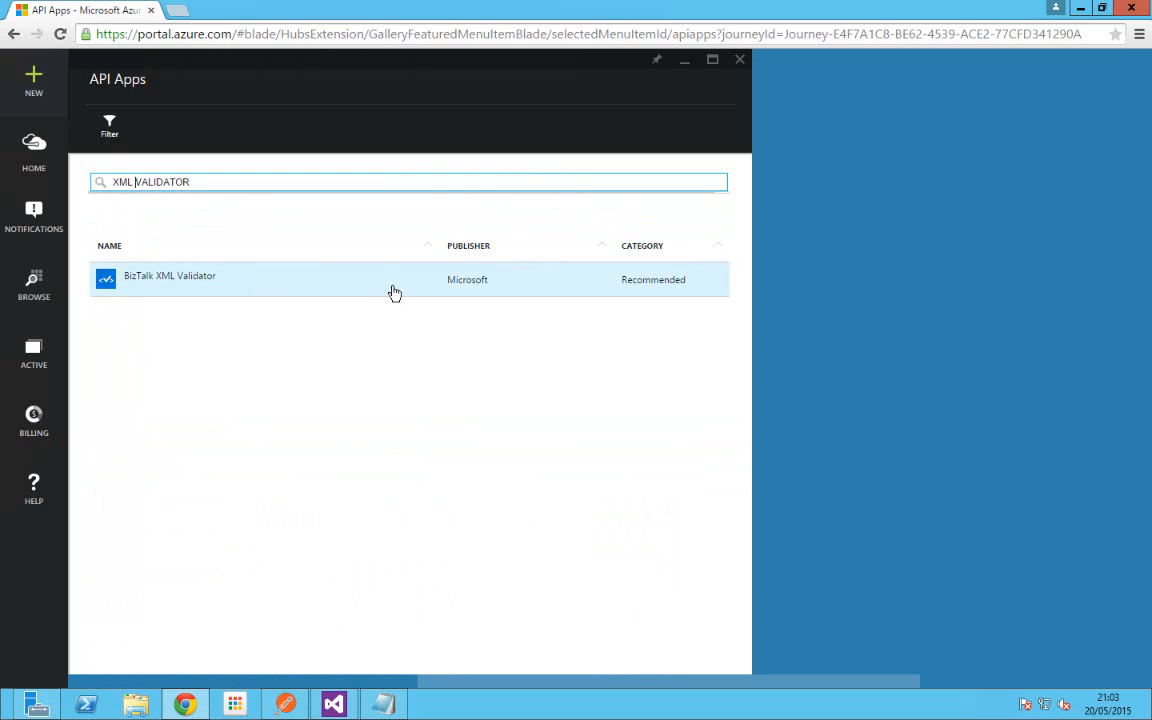
Step: Open BizTalk XML Validator, start Create, then discard the form and close its details
left_click(393, 290)
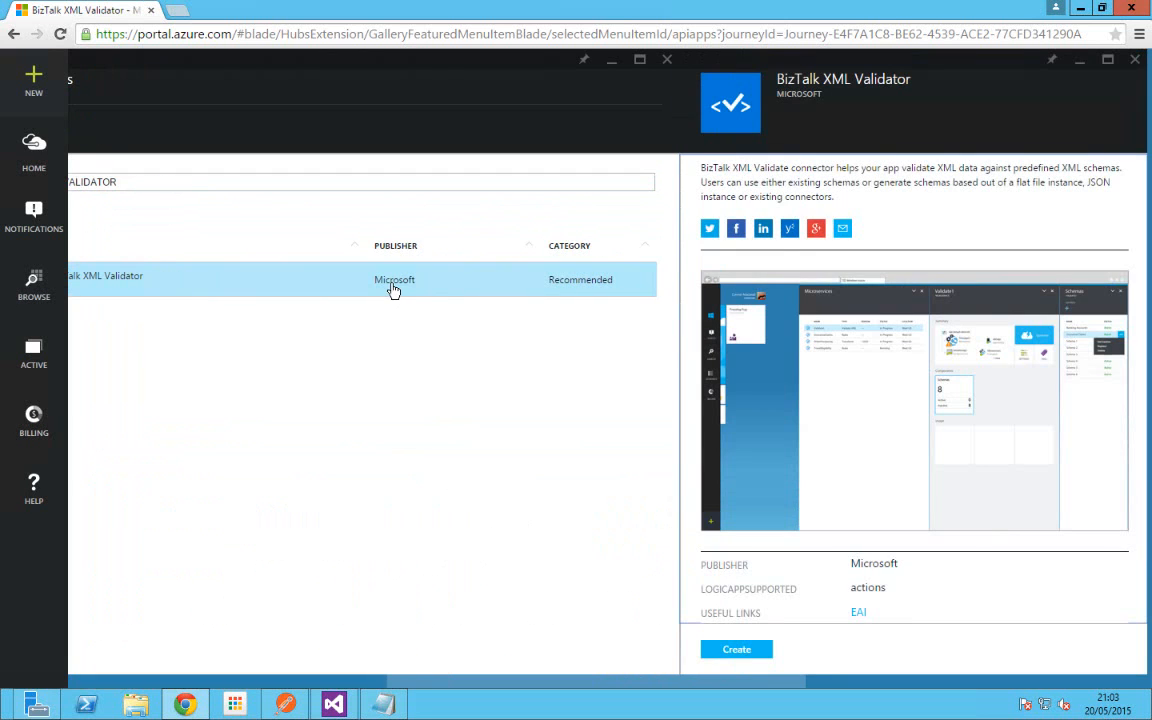
left_click(736, 651)
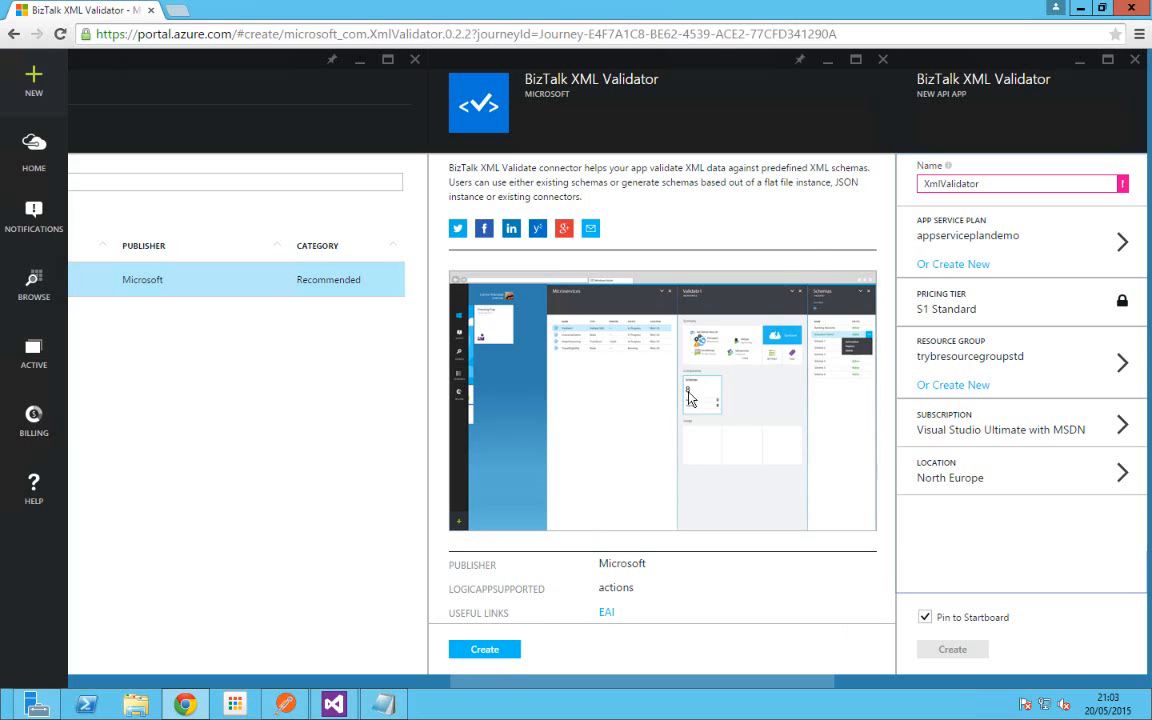
left_click(1135, 62)
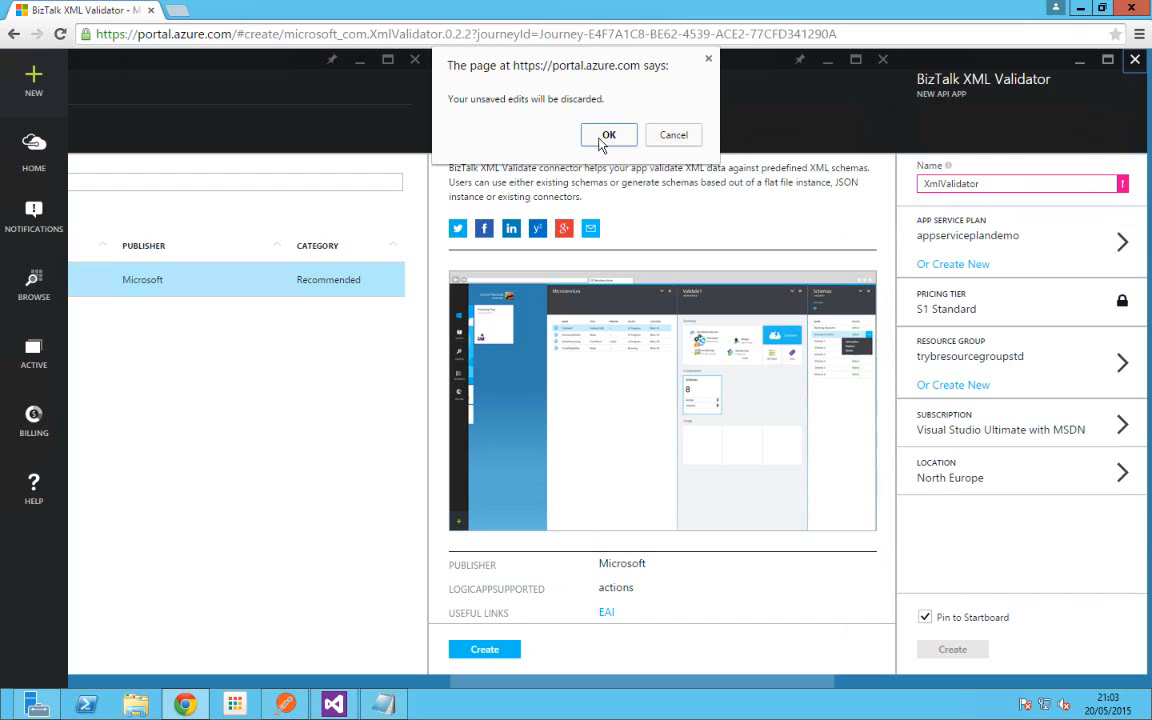
left_click(609, 136)
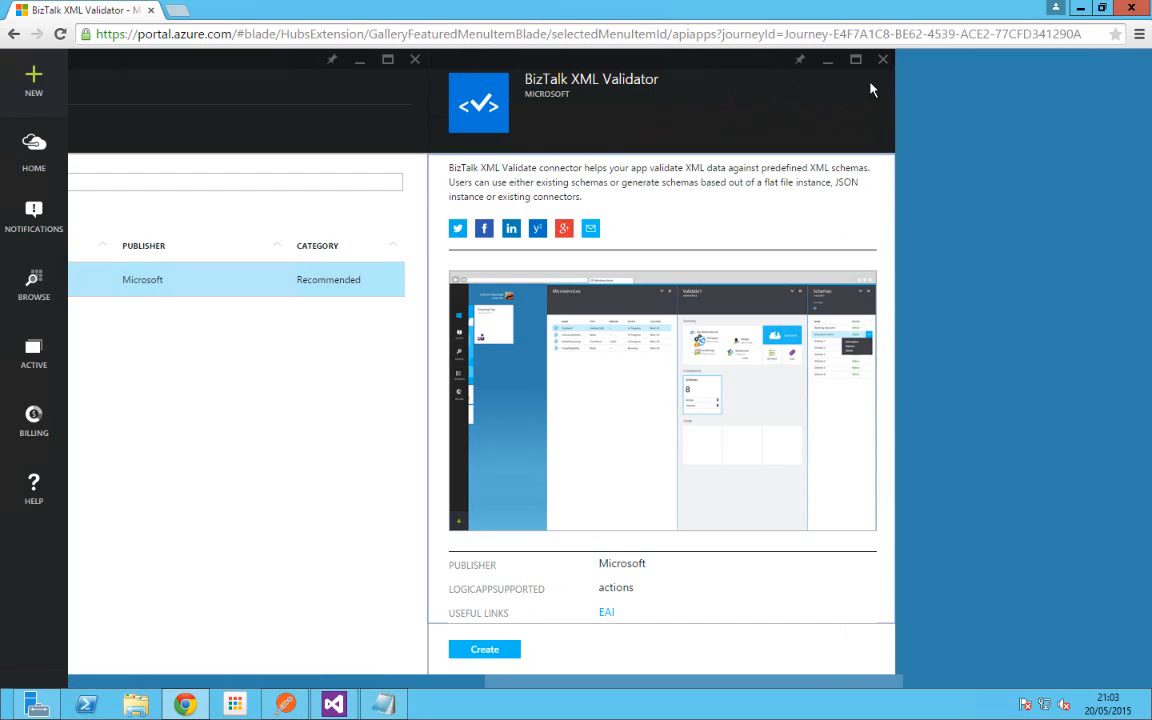
left_click(882, 62)
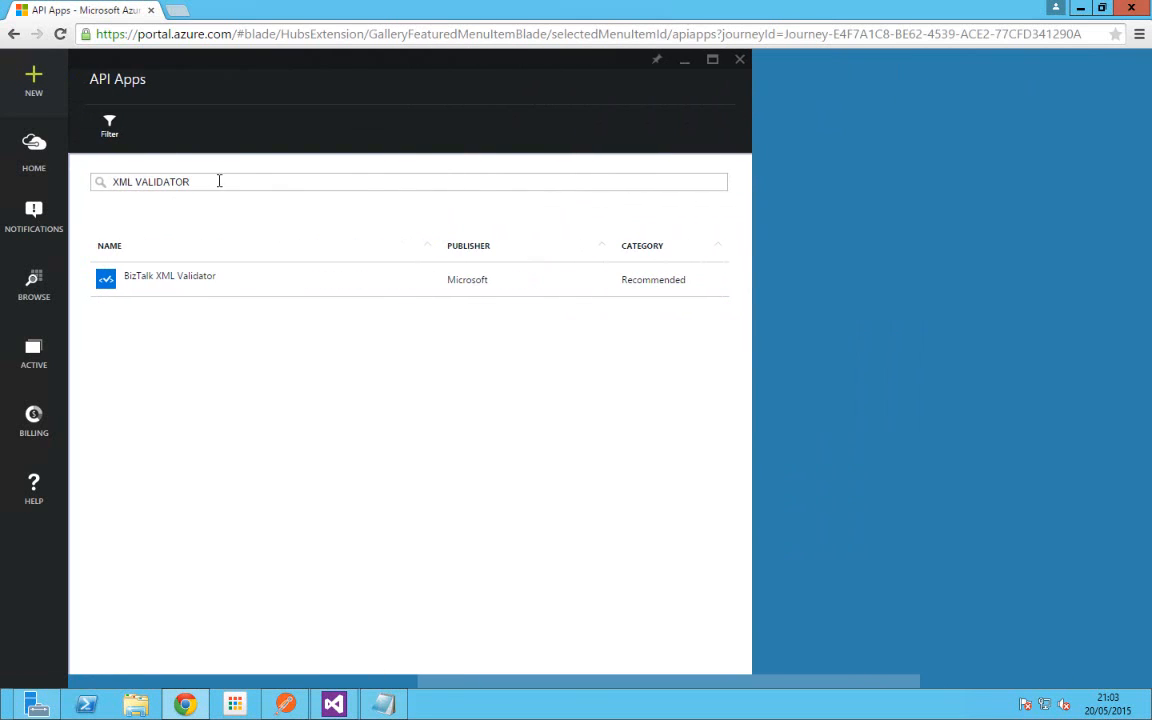
Step: Replace the search text, trying 'TRANSFORM' and then 'BIZTALK' to list BizTalk API apps
left_click_drag(218, 180, 71, 193)
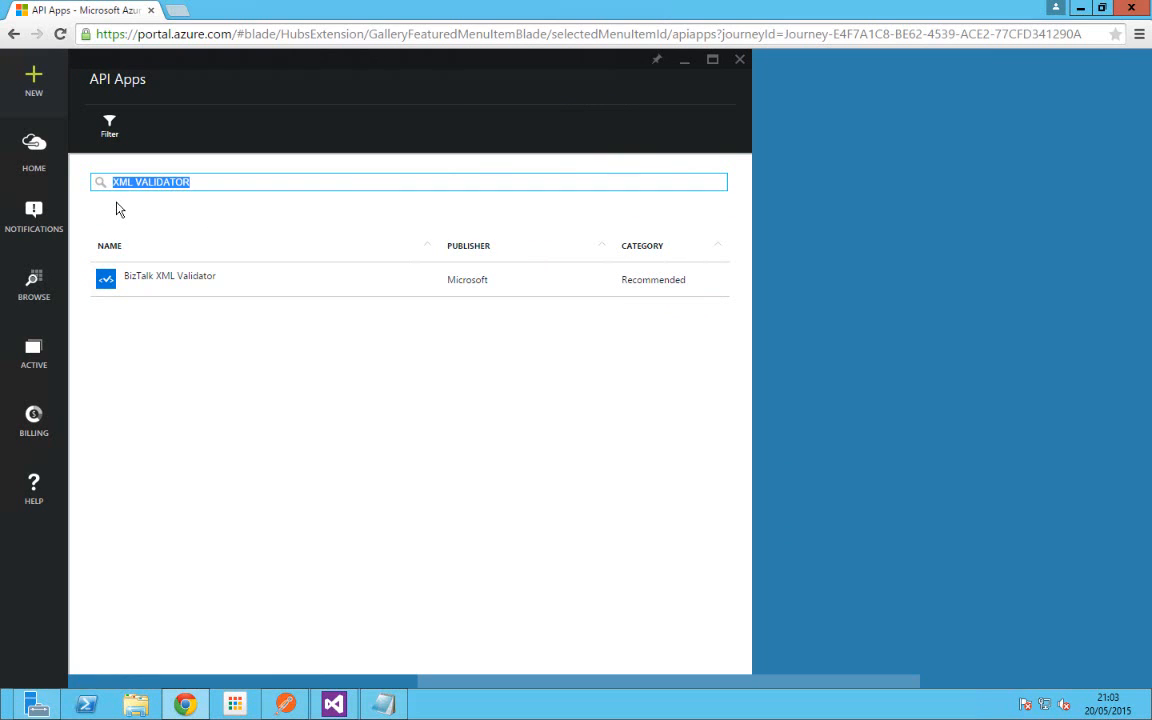
type("TRA")
type("NSOF")
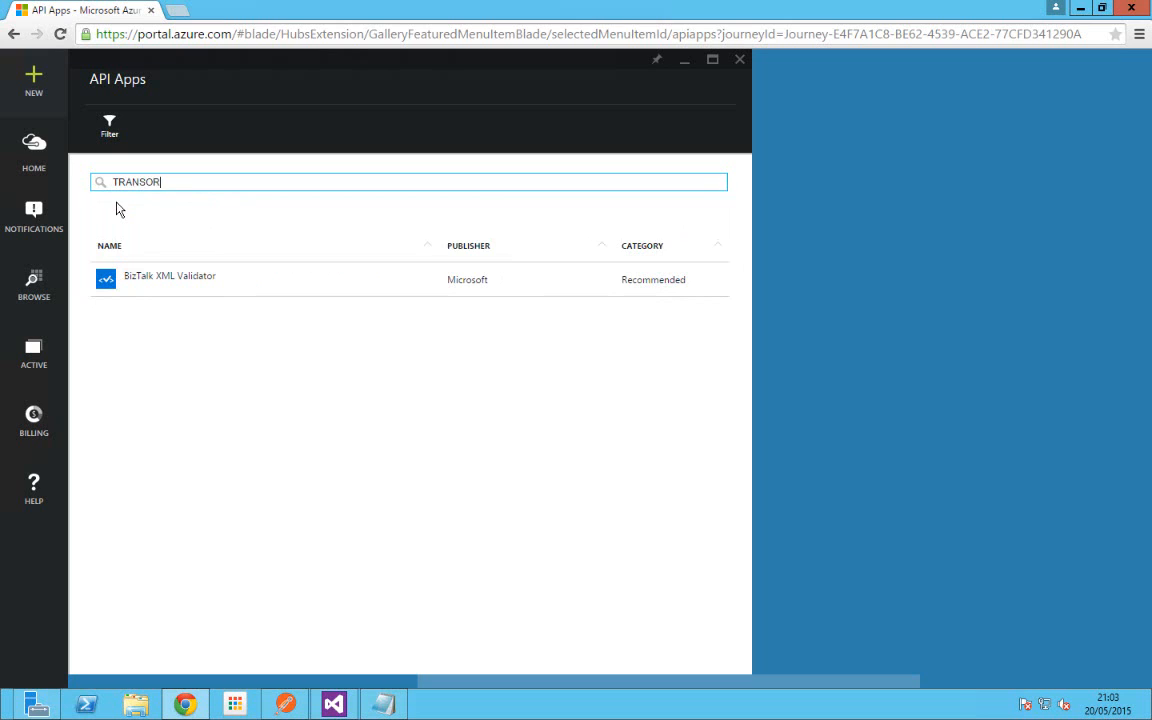
key("BackSpace")
key("BackSpace")
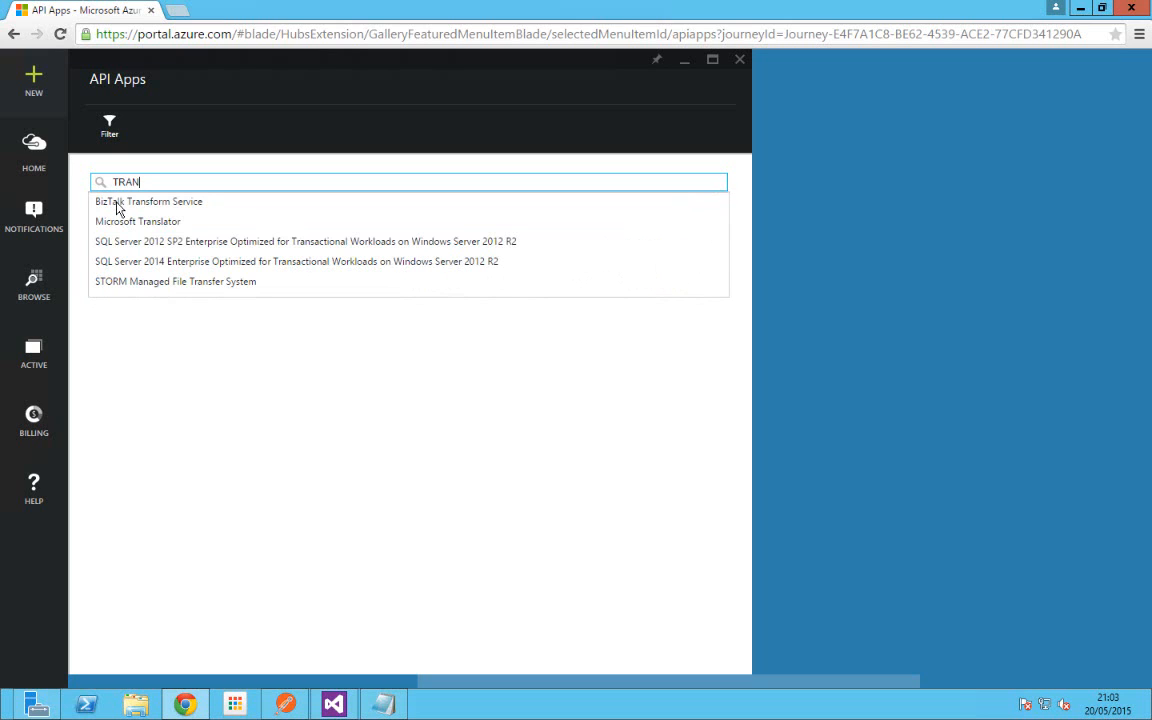
type("FORM")
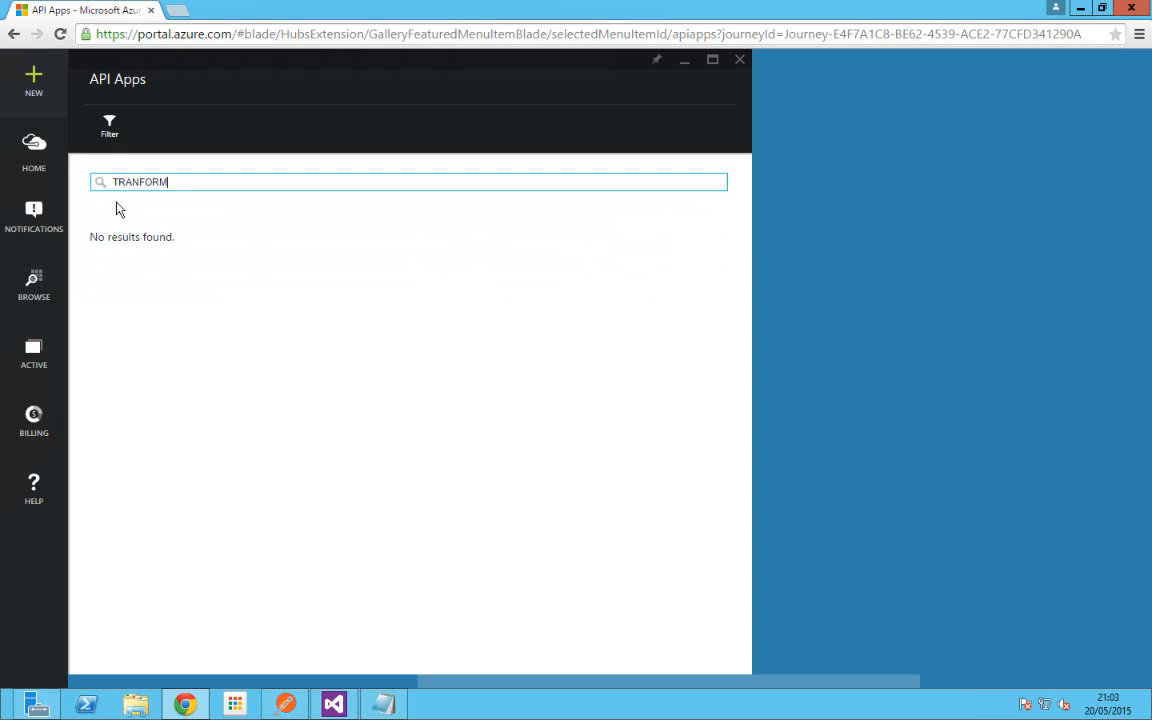
key("BackSpace")
key("BackSpace")
key("BackSpace")
key("BackSpace")
key("BackSpace")
key("BackSpace")
key("BackSpace")
key("BackSpace")
type("B")
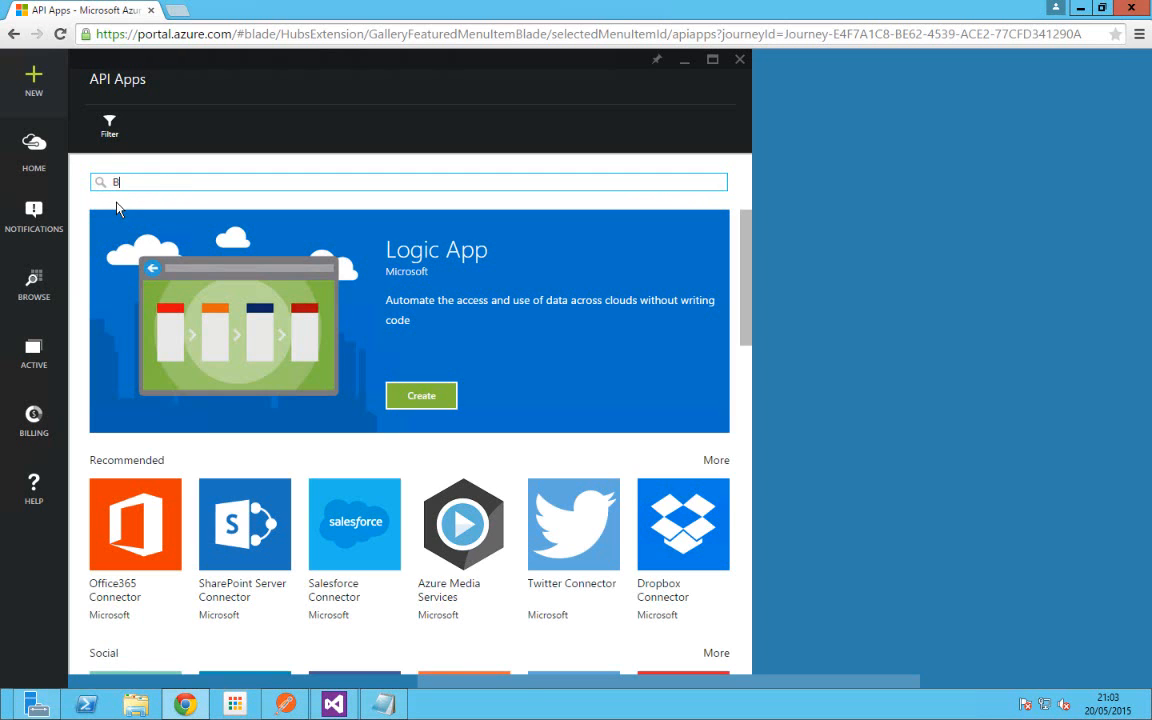
type("IZTALK")
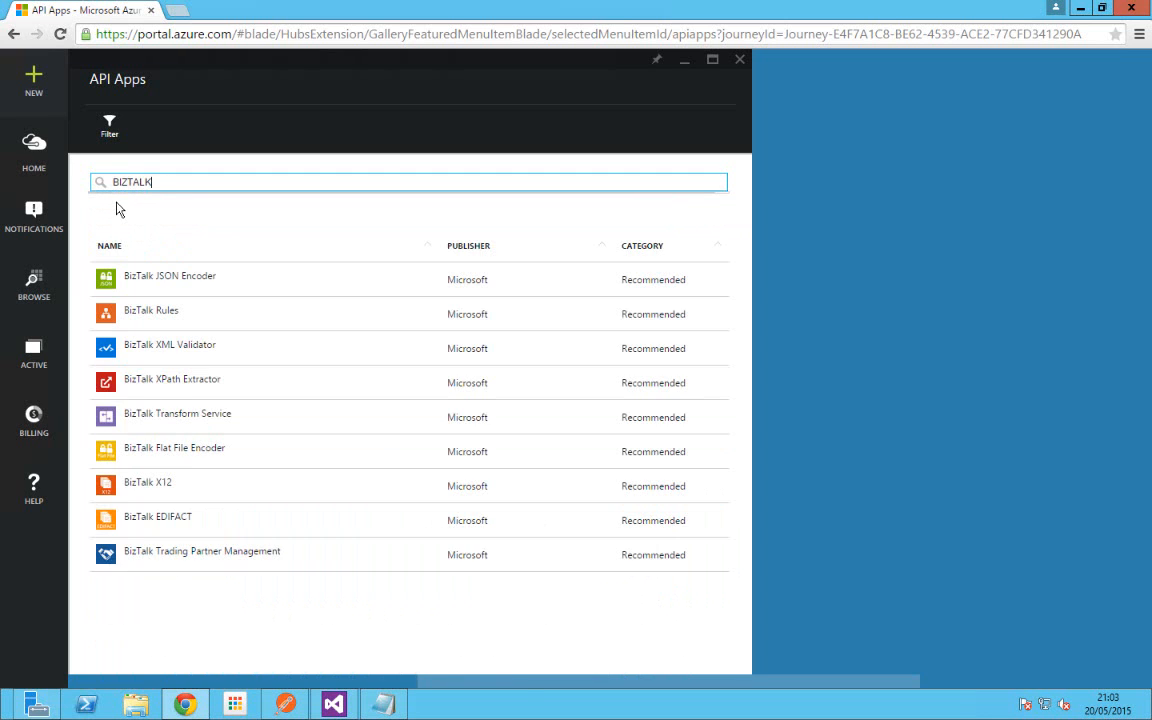
Step: Open BizTalk Transform Service, start creating it, then discard and close back to Marketplace categories
left_click(200, 425)
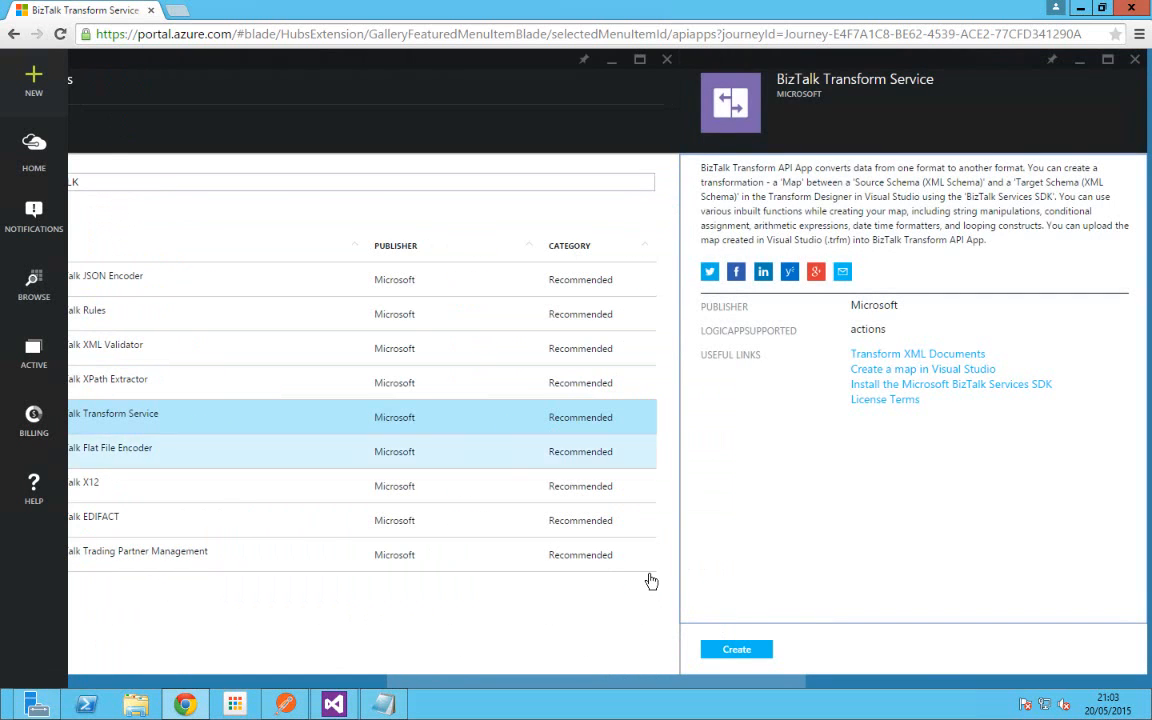
left_click(731, 646)
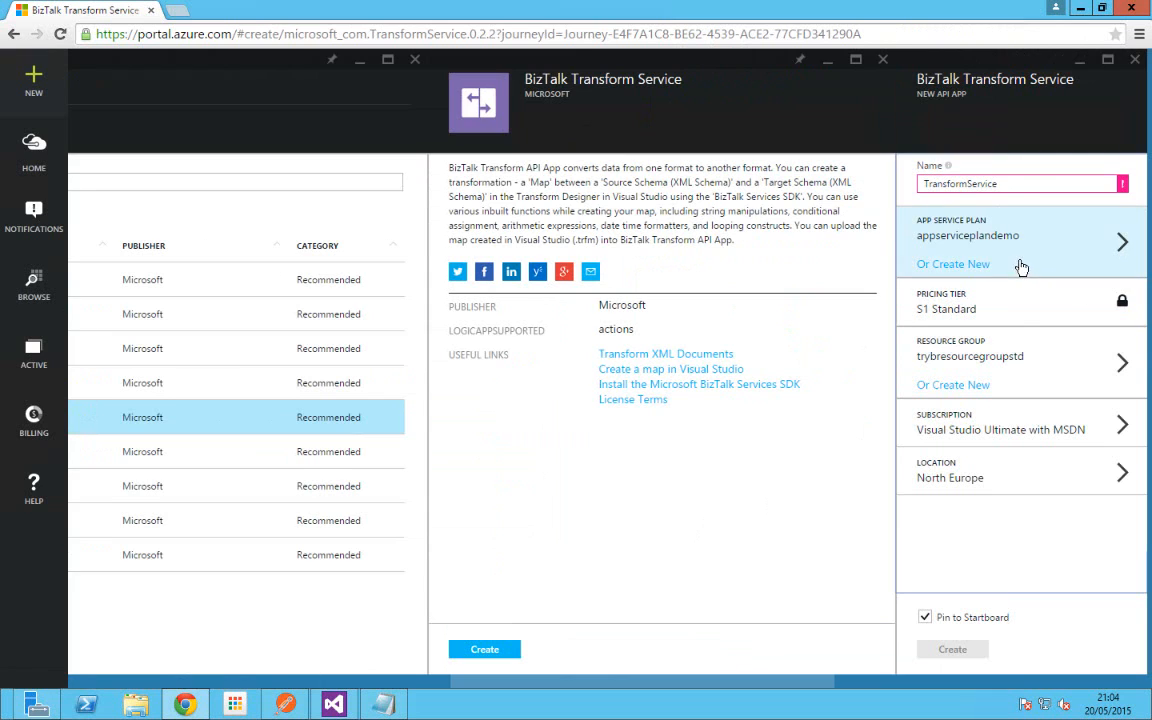
left_click(1135, 60)
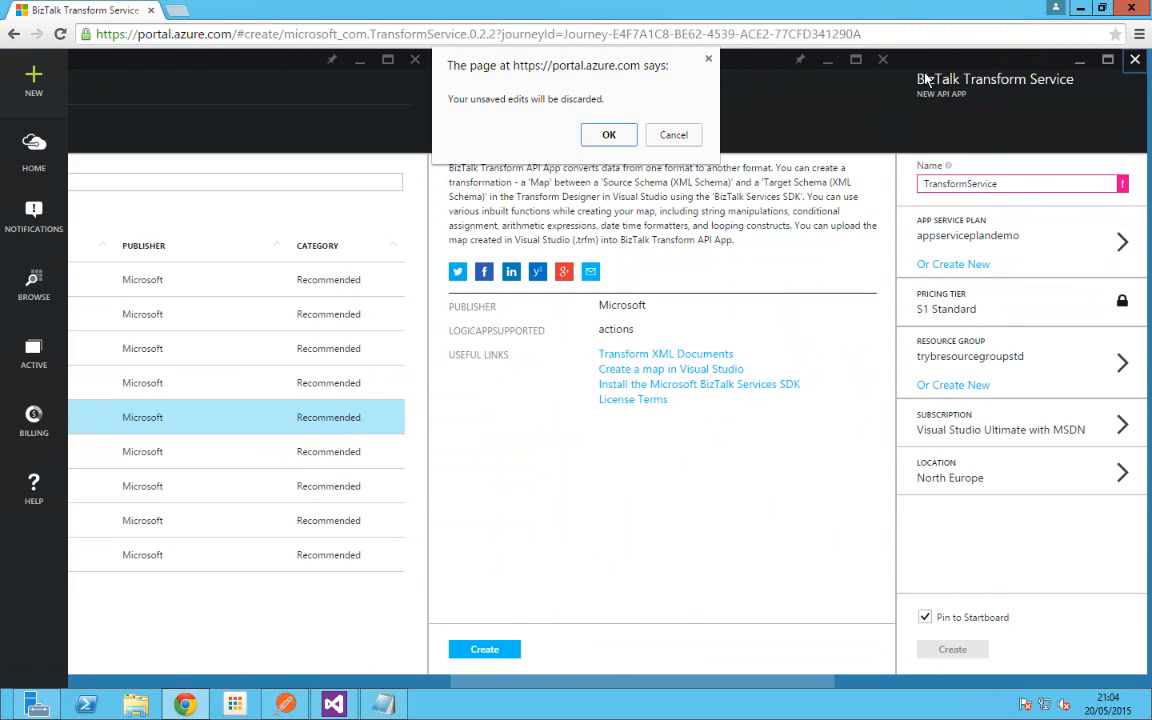
left_click(605, 138)
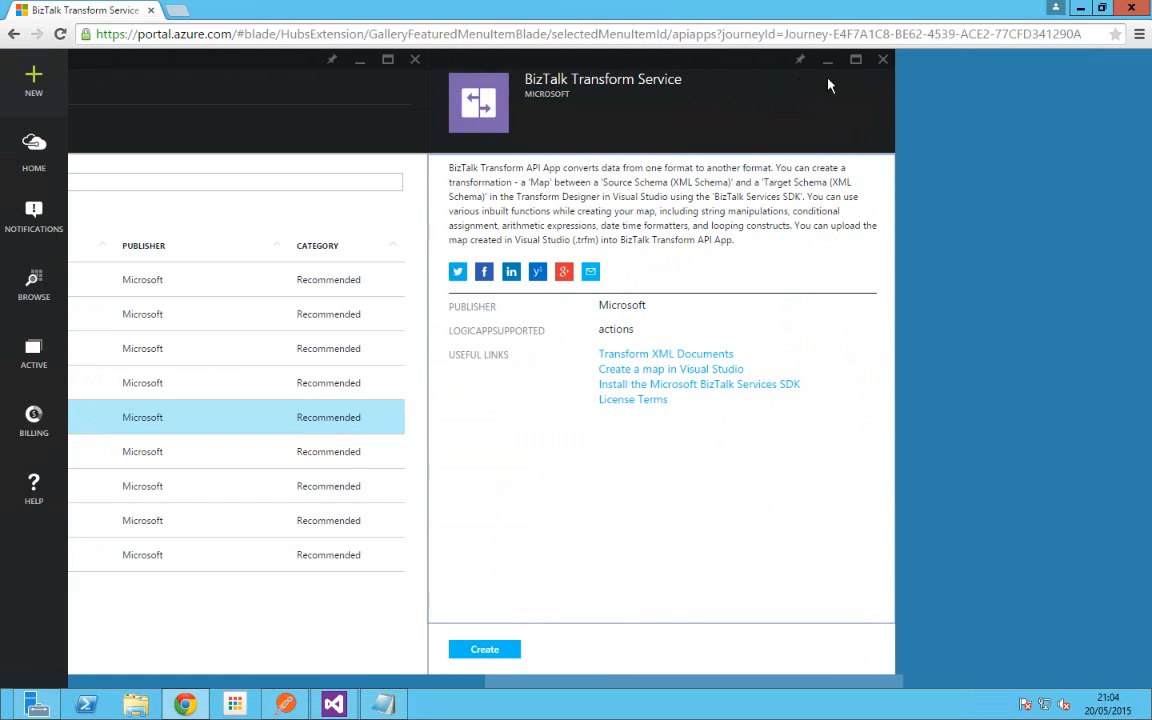
left_click(883, 64)
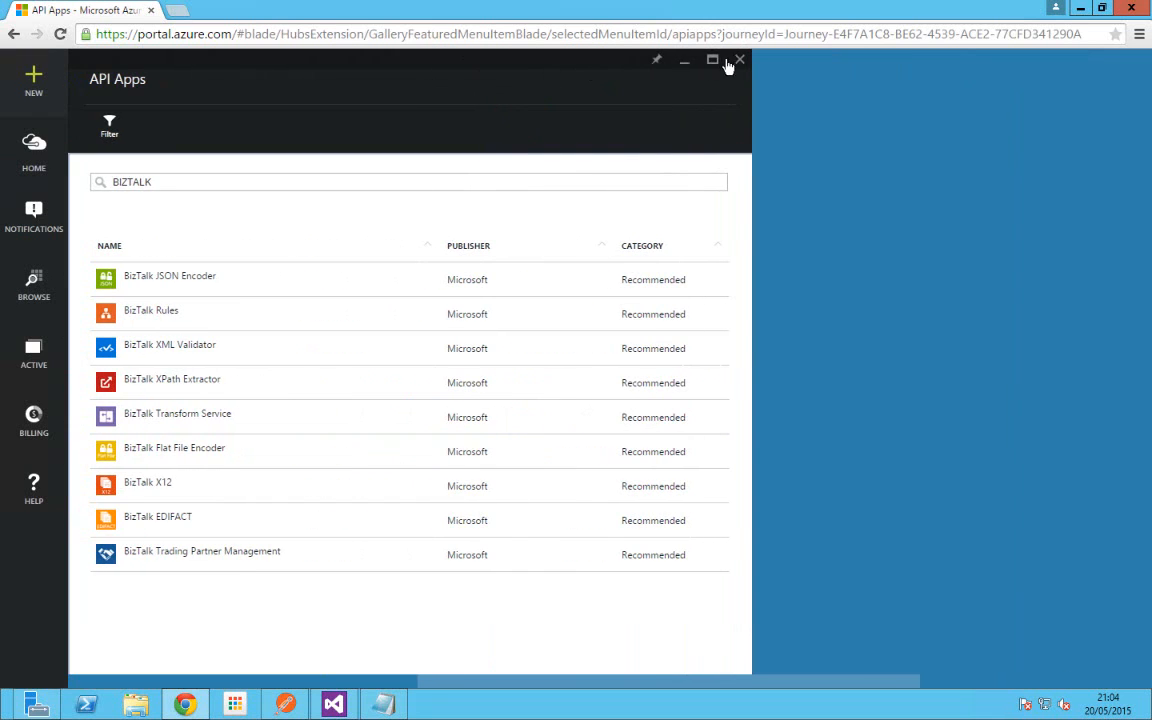
left_click(740, 64)
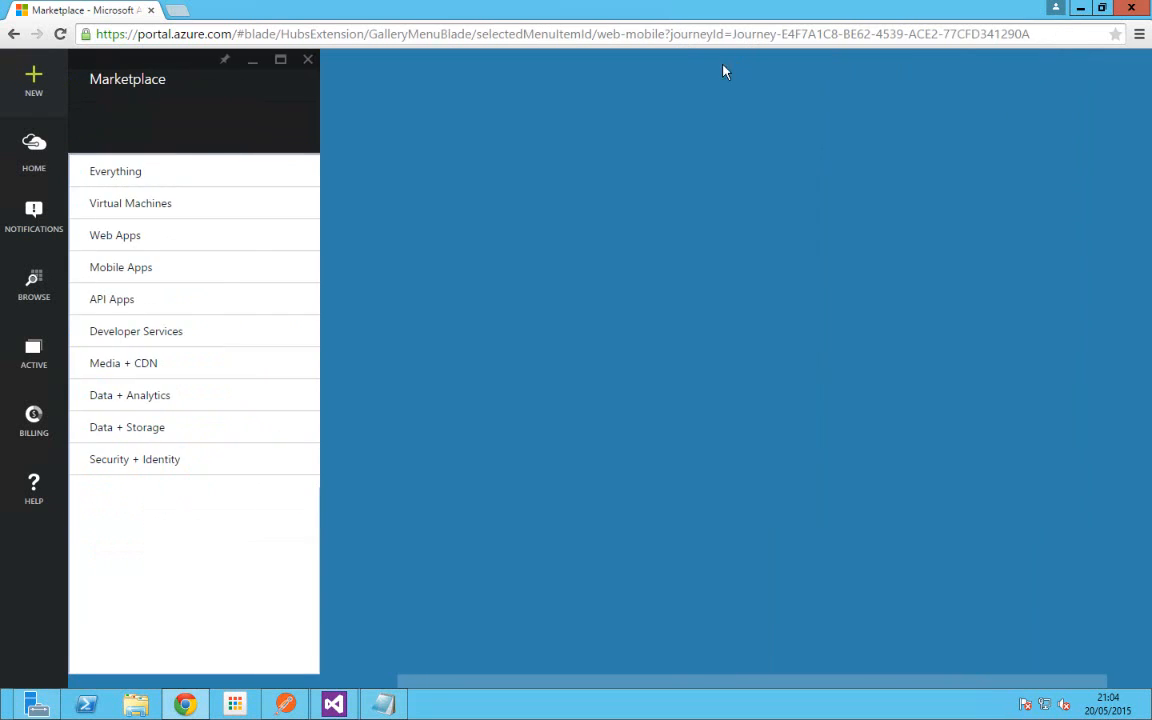
Step: Close Marketplace and Browse API Apps, listing TransformService, XmlValidator and the other existing apps
left_click(308, 62)
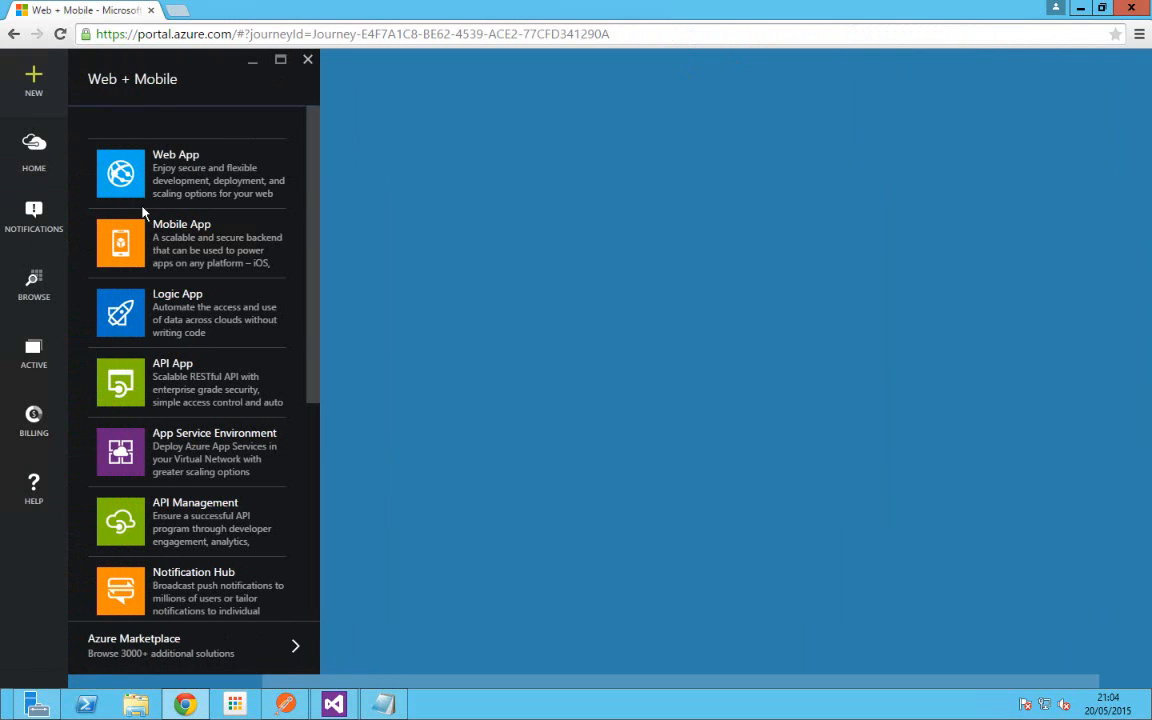
left_click(33, 288)
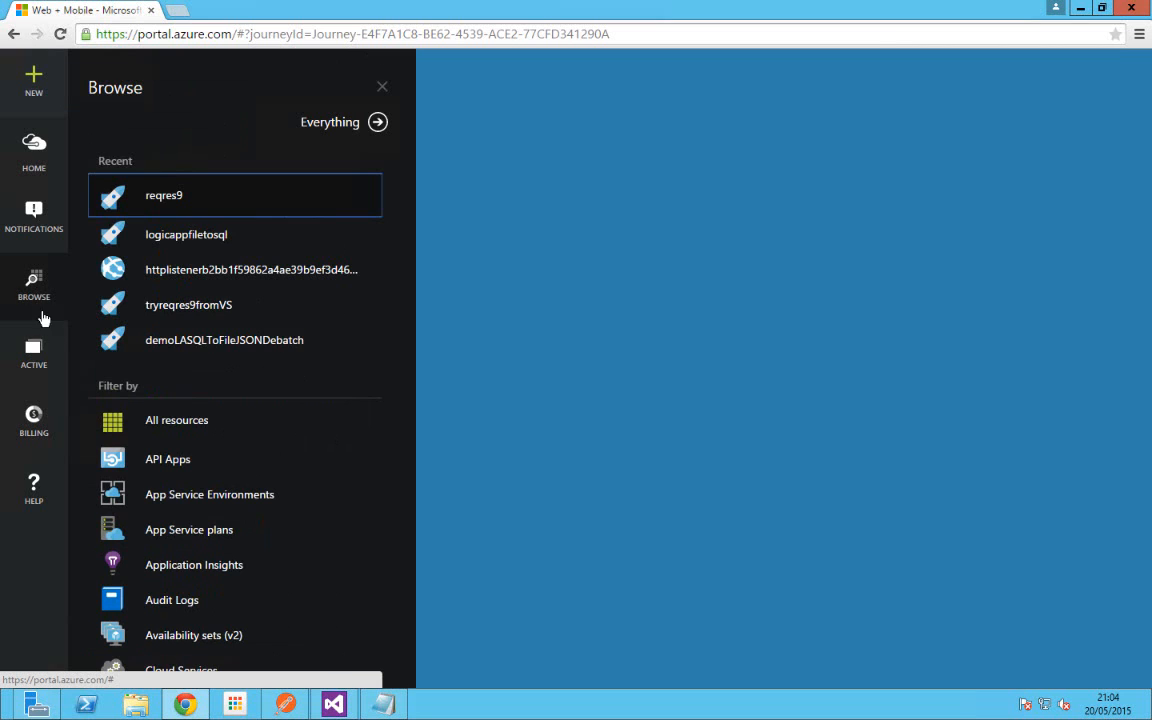
left_click(167, 461)
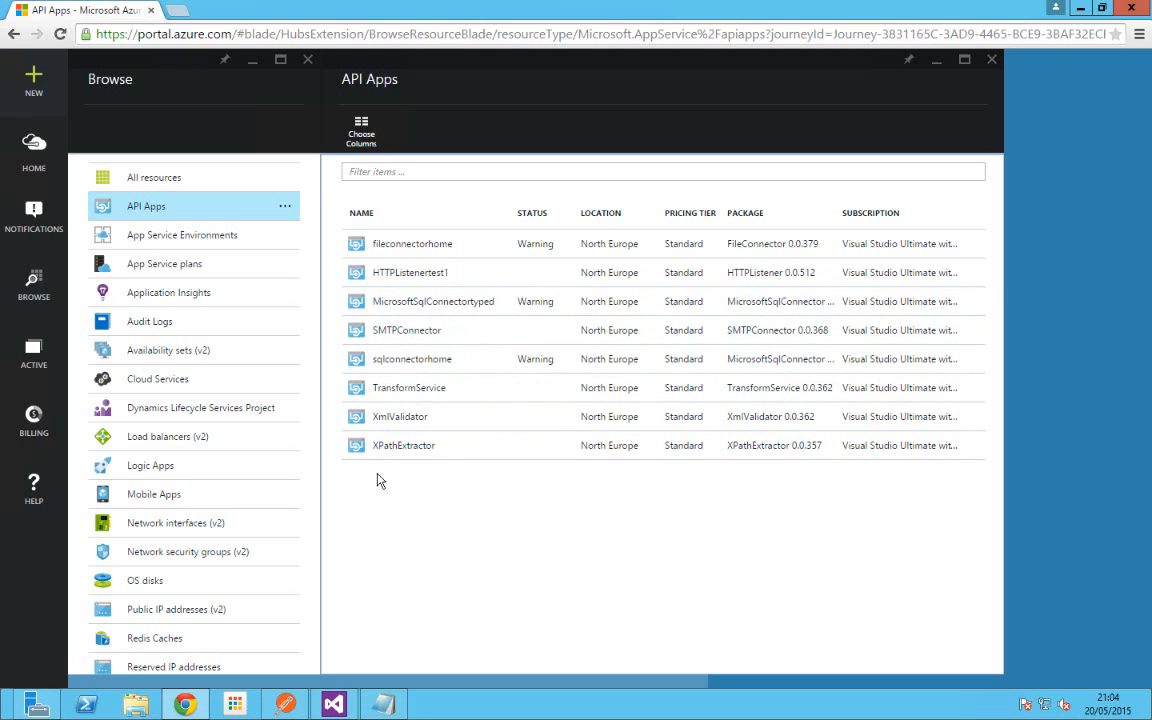
mouse_move(337, 704)
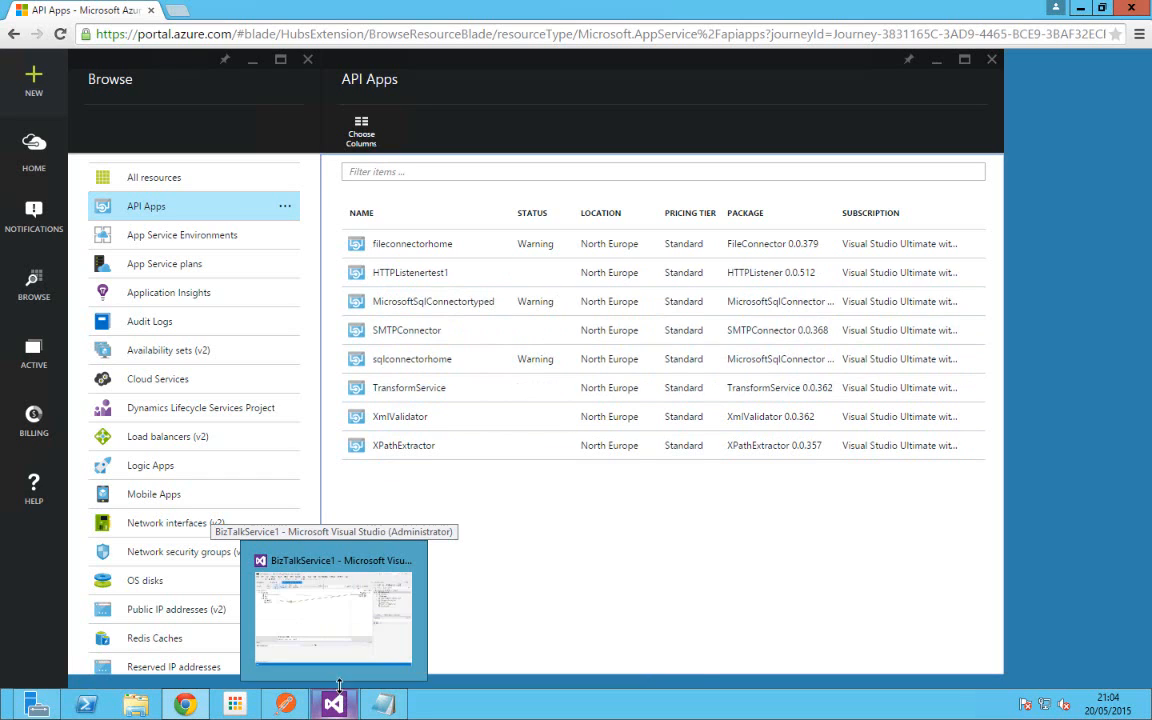
Step: Switch to Visual Studio's BizTalkService1 solution and cancel the New Project dialog, leaving OrderReq2OrderResp.trfm visible
left_click(343, 638)
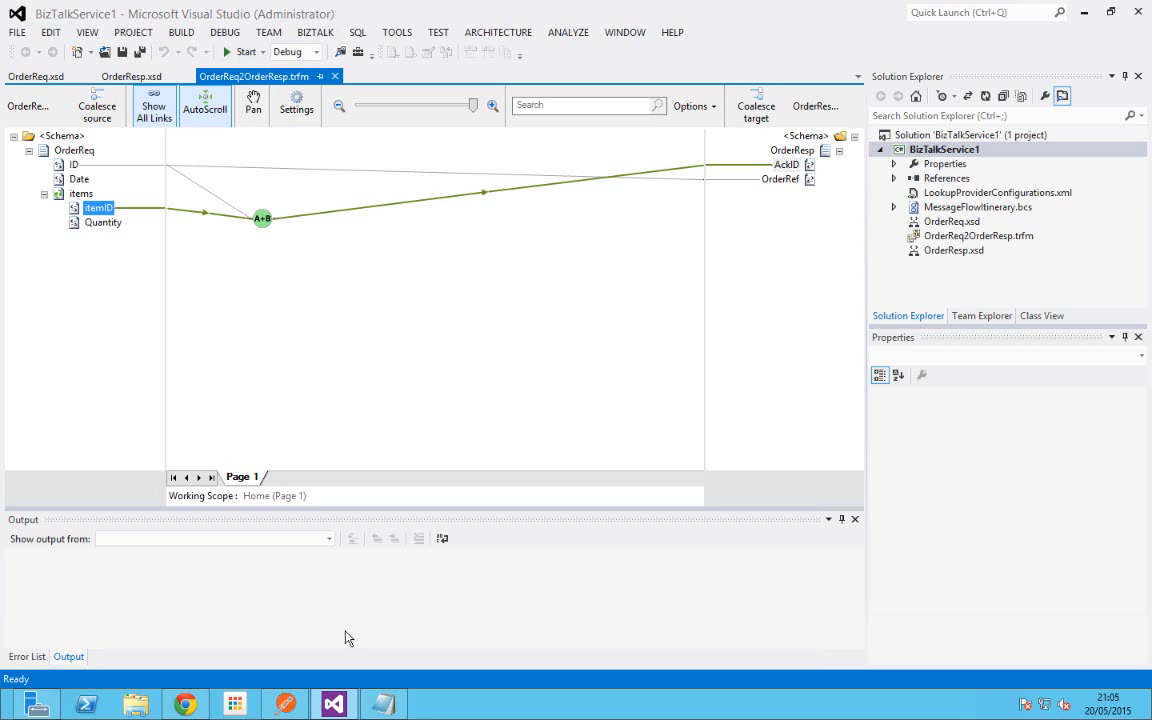
left_click(4, 5)
left_click(175, 32)
left_click(18, 32)
mouse_move(29, 50)
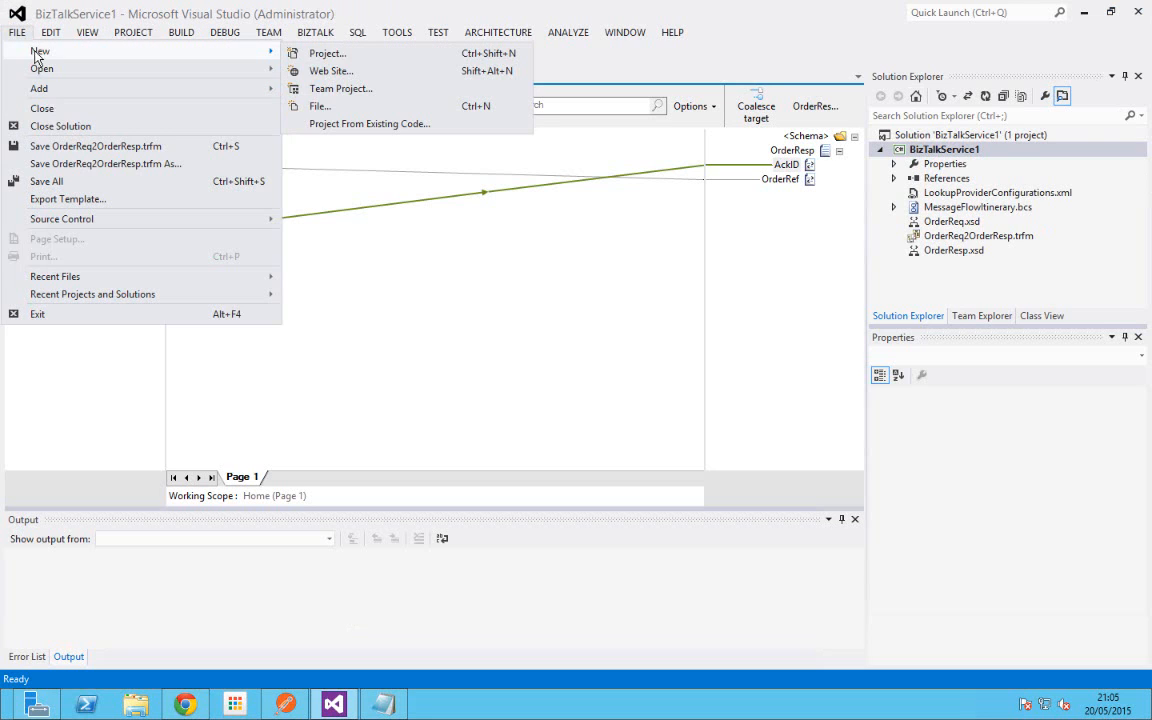
left_click(320, 52)
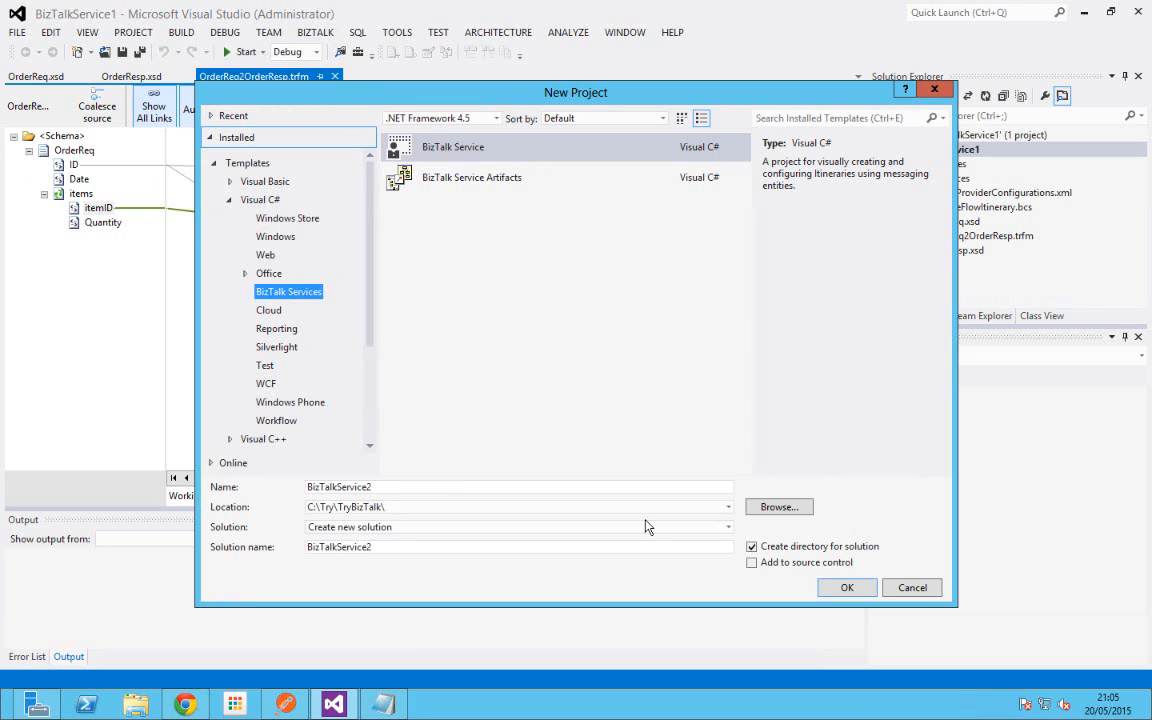
left_click(912, 588)
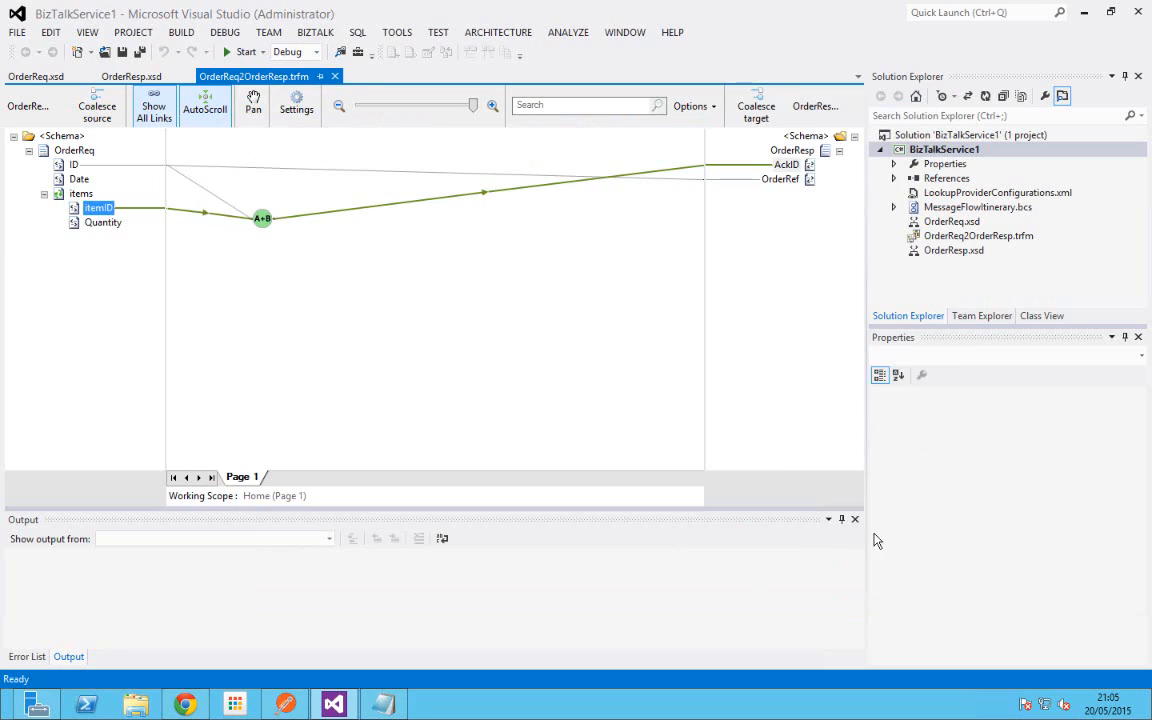
double_click(947, 225)
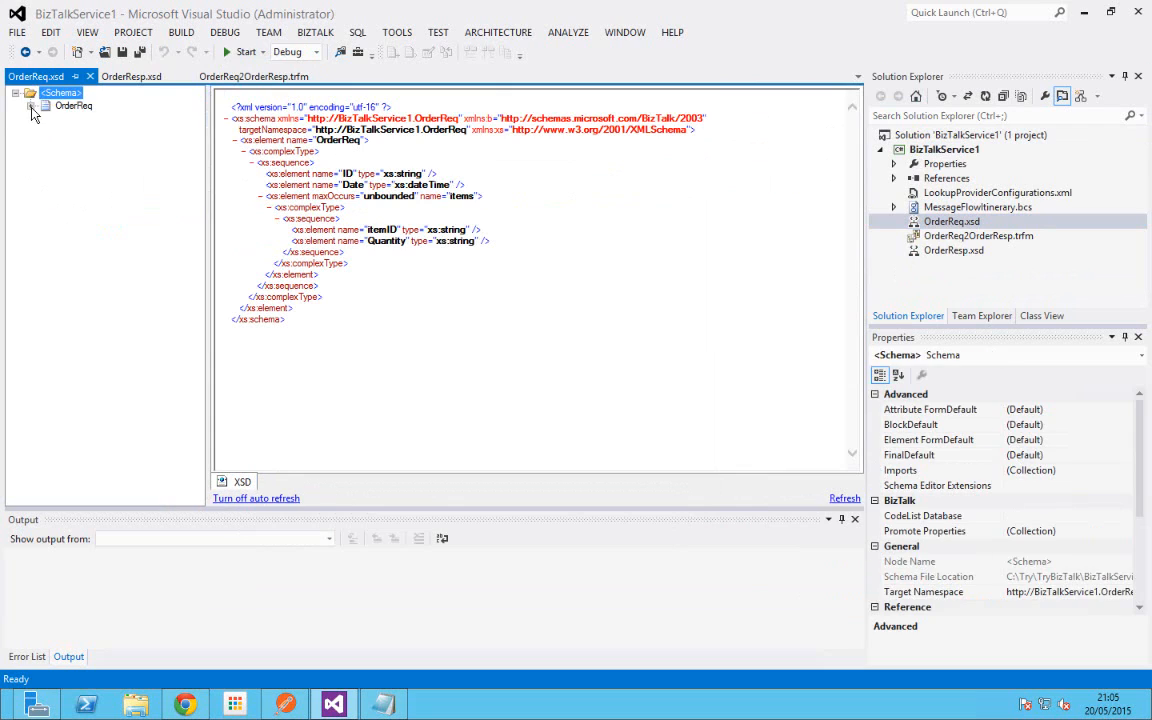
left_click(31, 106)
left_click(46, 145)
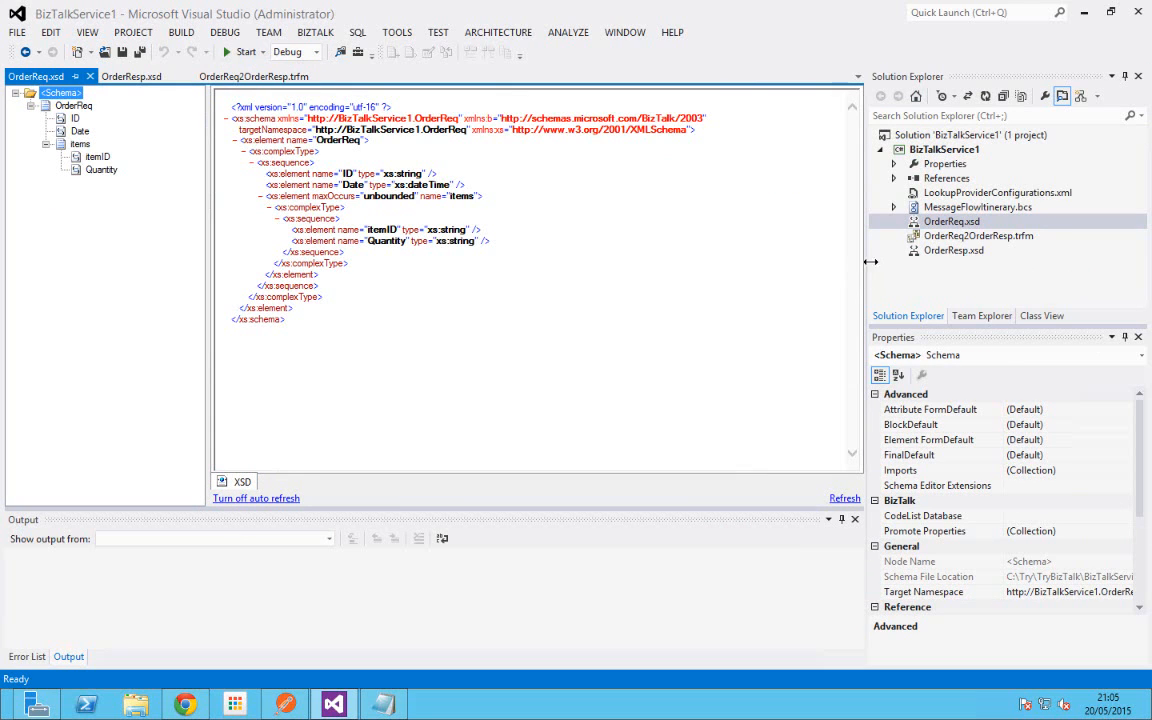
double_click(954, 251)
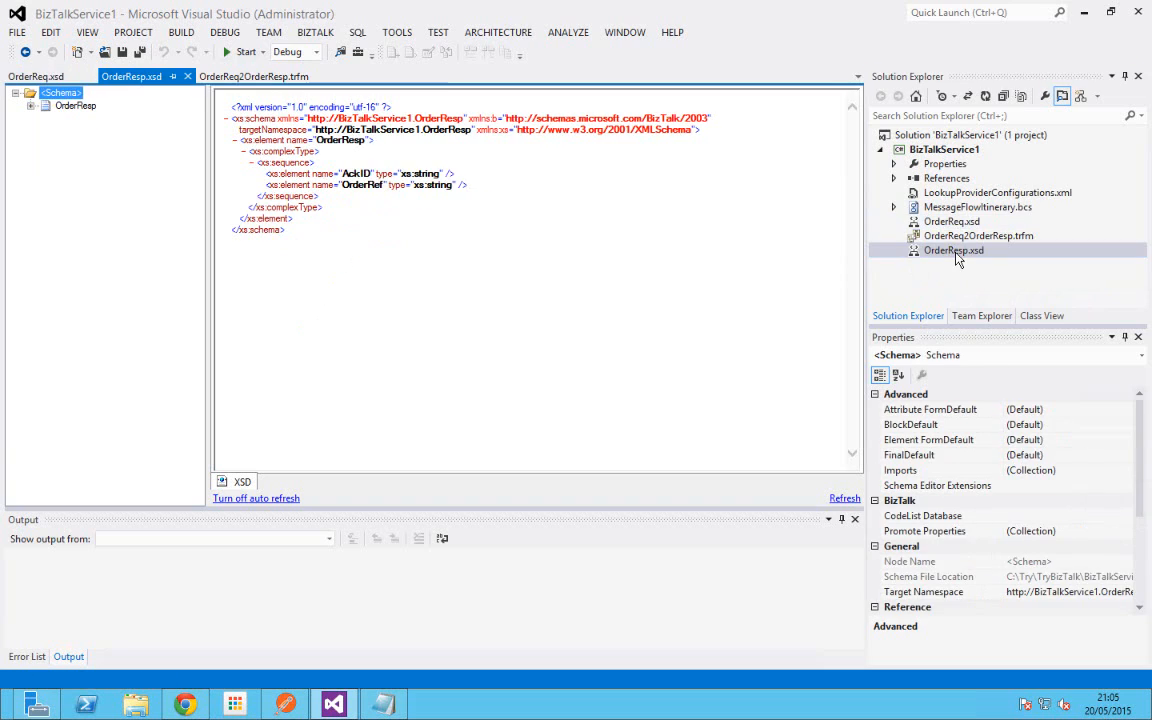
left_click(31, 106)
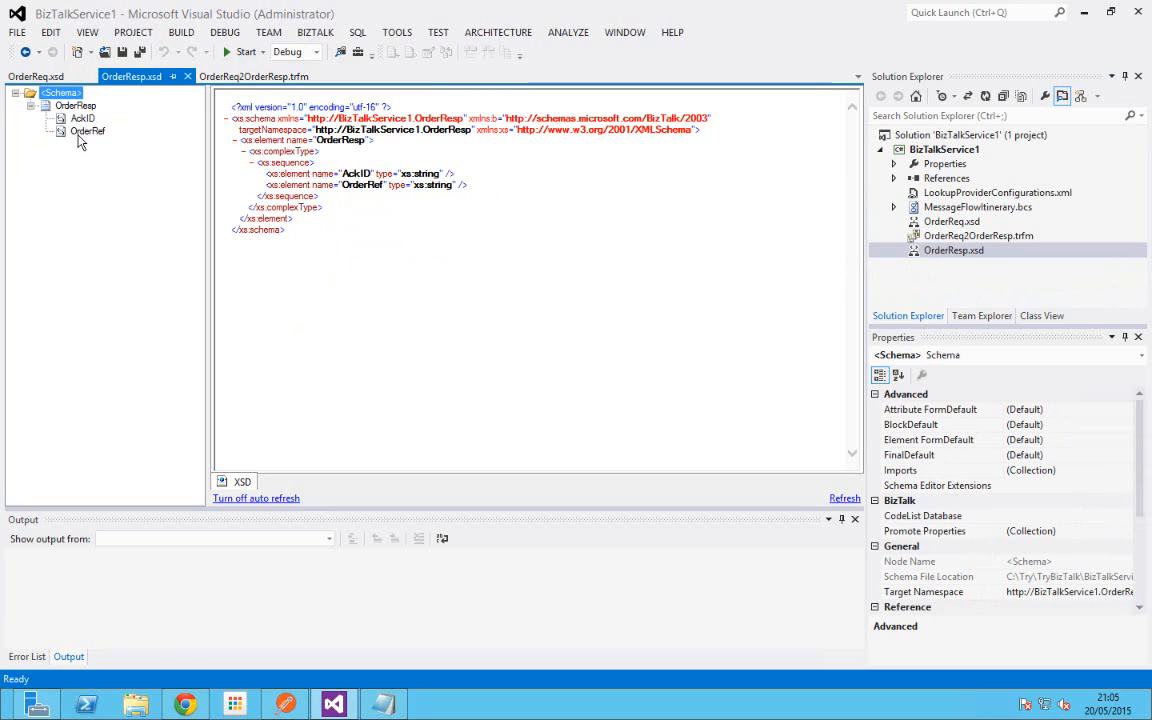
double_click(958, 237)
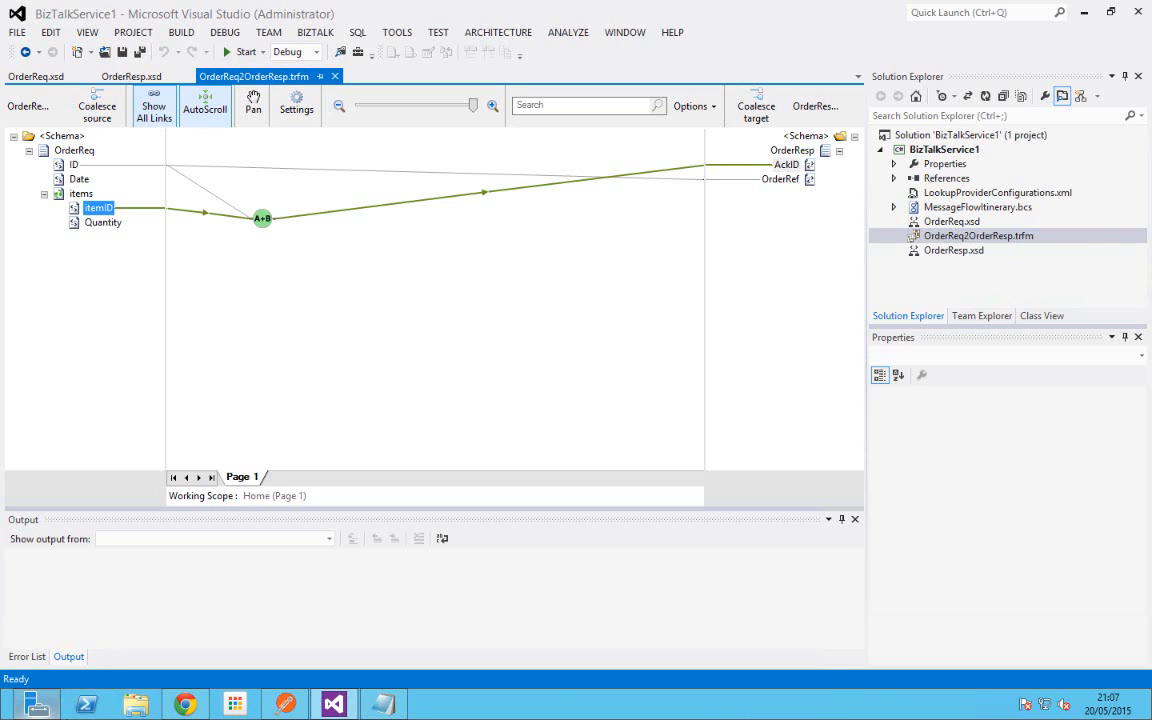
Step: Open the XmlValidator API app blade and scroll to Components, showing 0 schemas
left_click(182, 711)
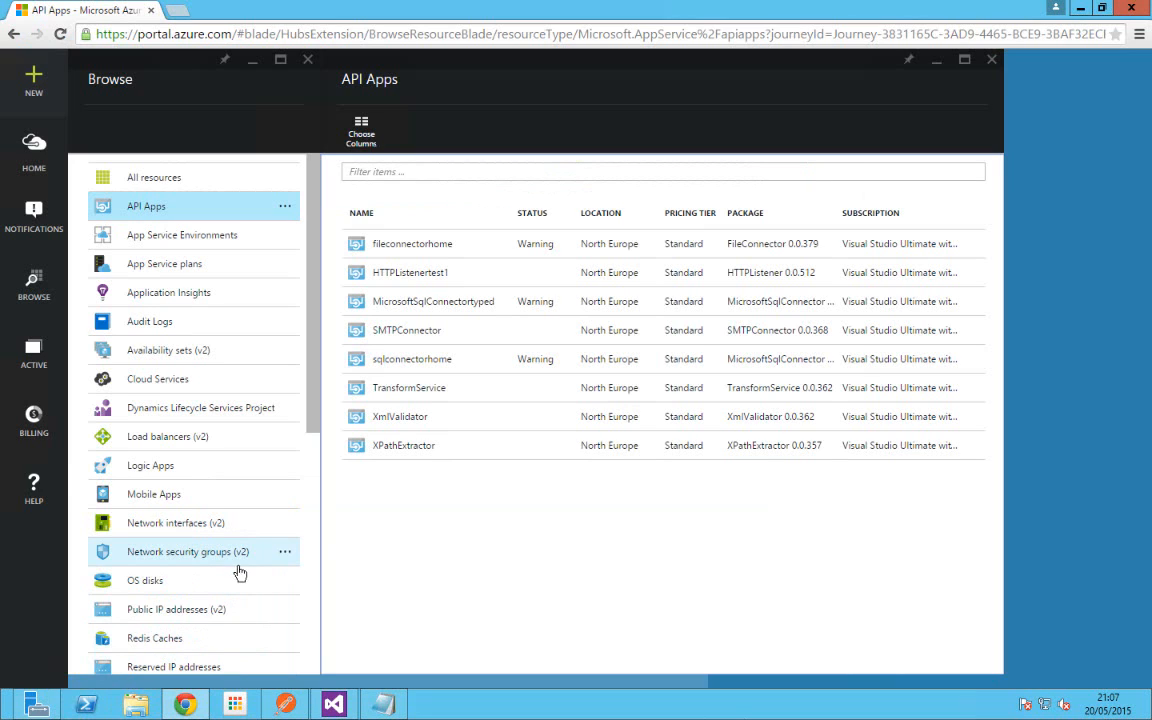
left_click(374, 426)
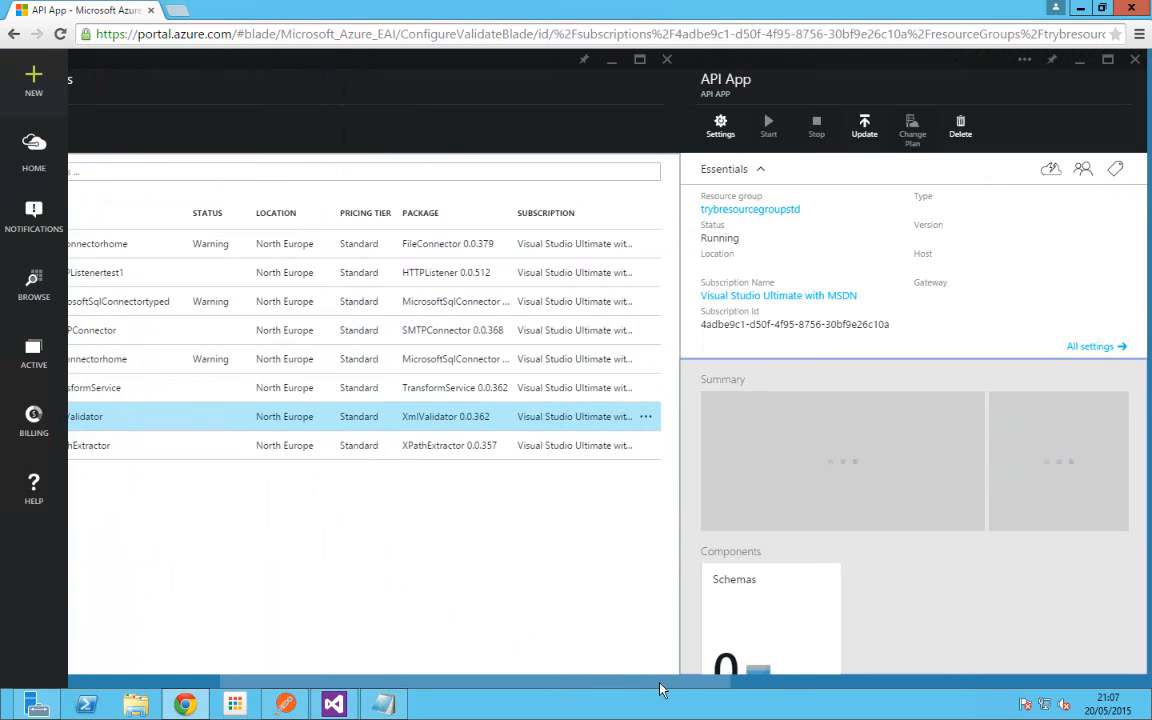
left_click_drag(706, 682, 823, 681)
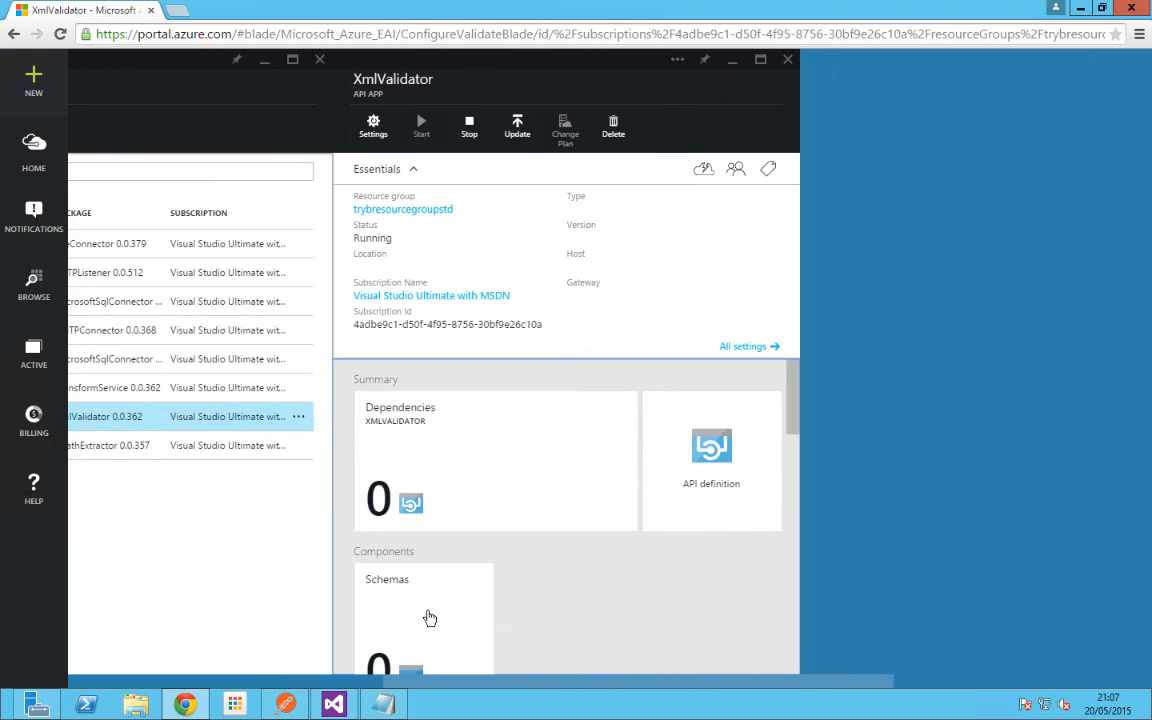
scroll(430, 615, "down", 2)
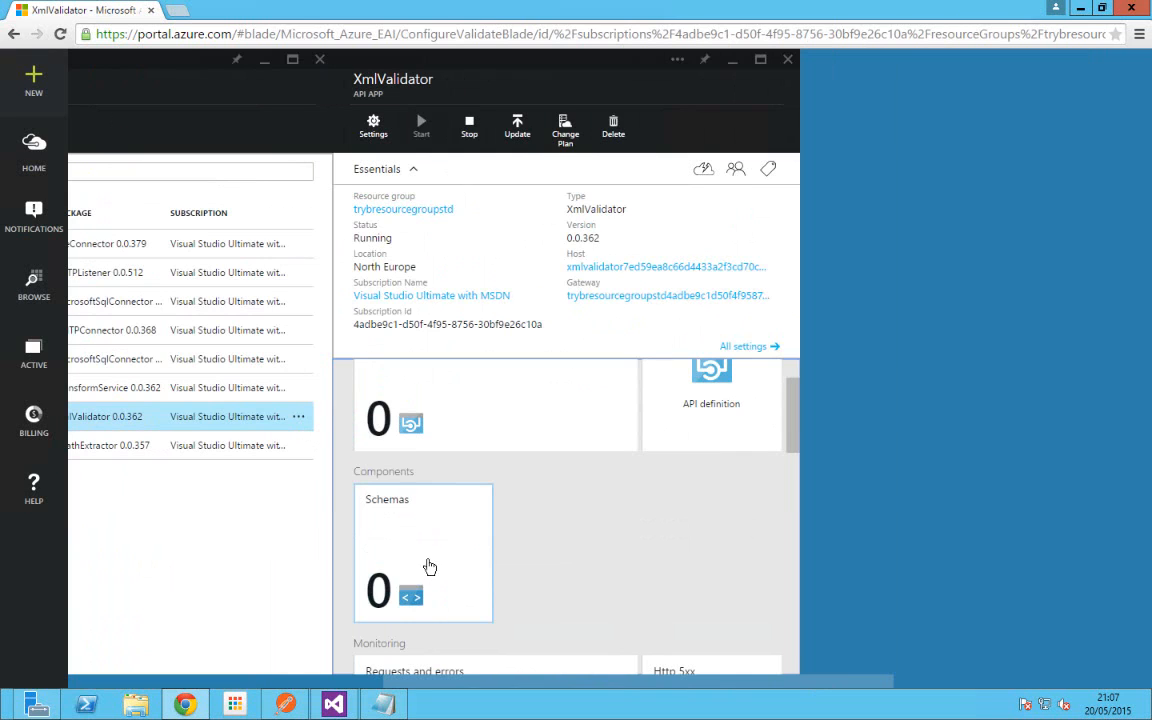
Step: Show XmlValidator's Schemas list with OrderReq, then abandon the Upload New Schema form
left_click(427, 551)
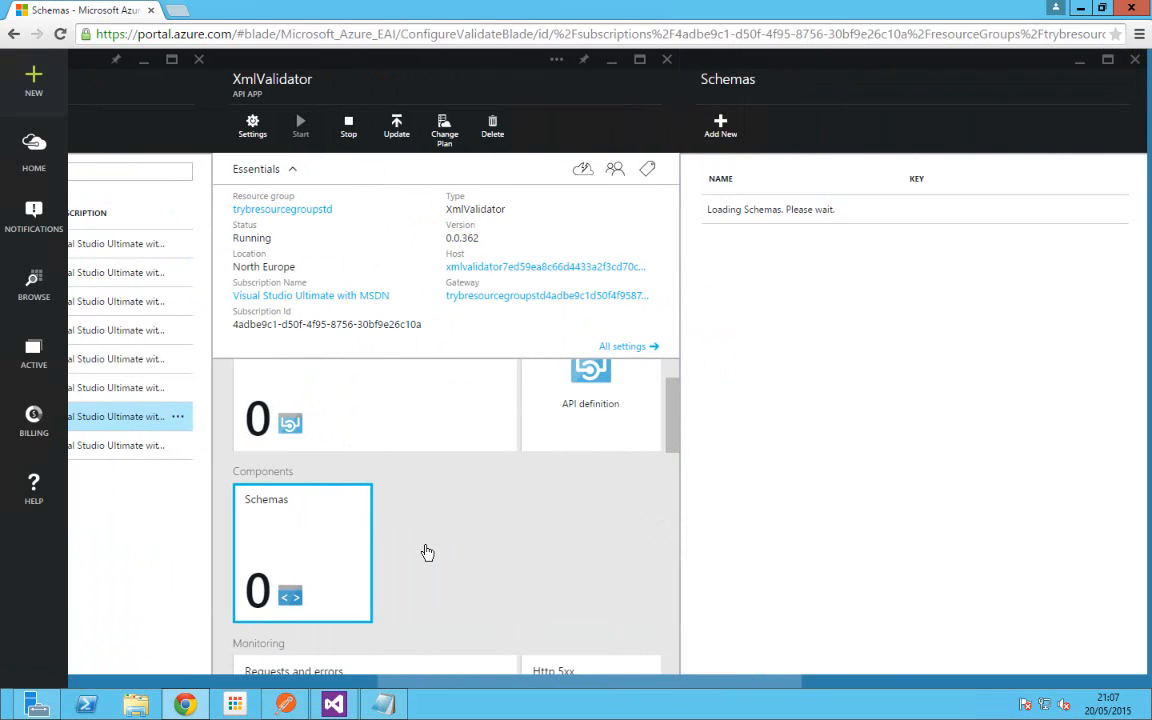
left_click(721, 133)
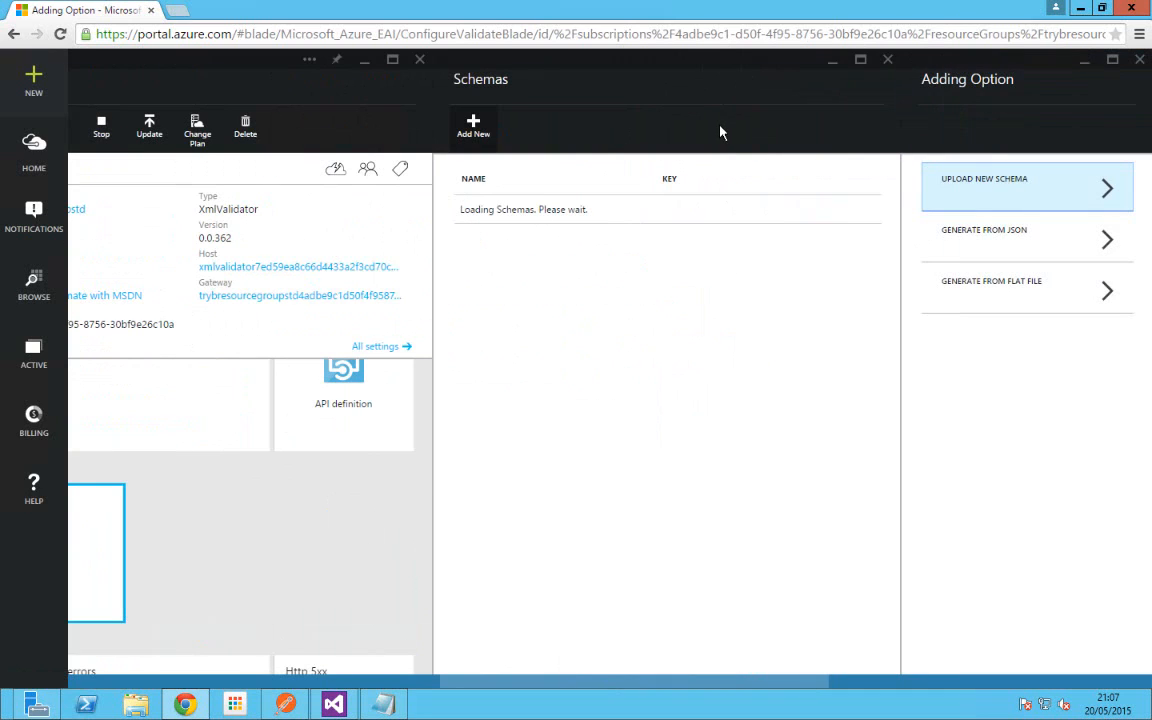
left_click(997, 196)
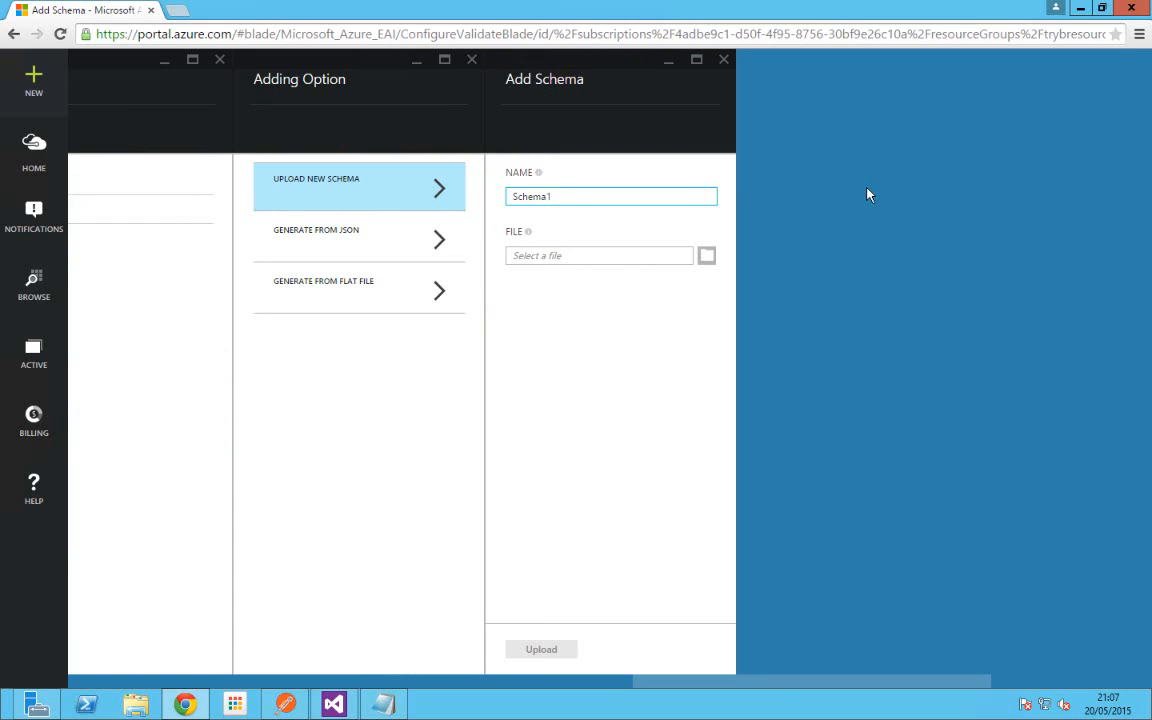
left_click(705, 258)
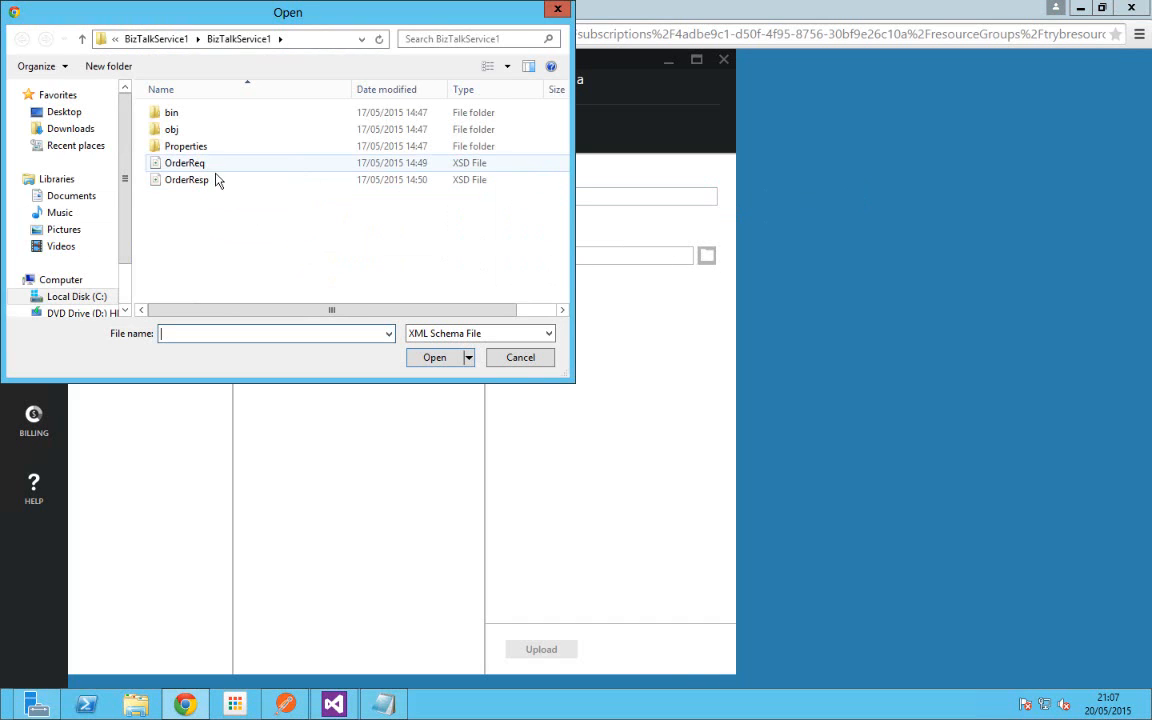
left_click(519, 358)
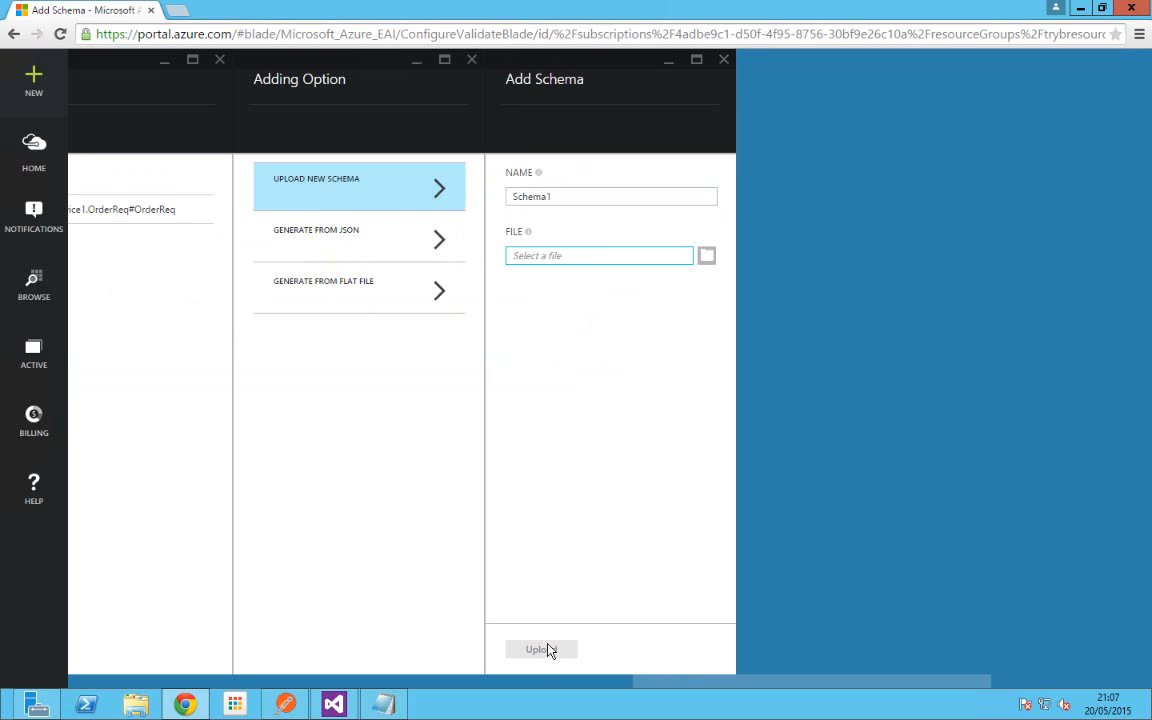
left_click(724, 62)
left_click(472, 61)
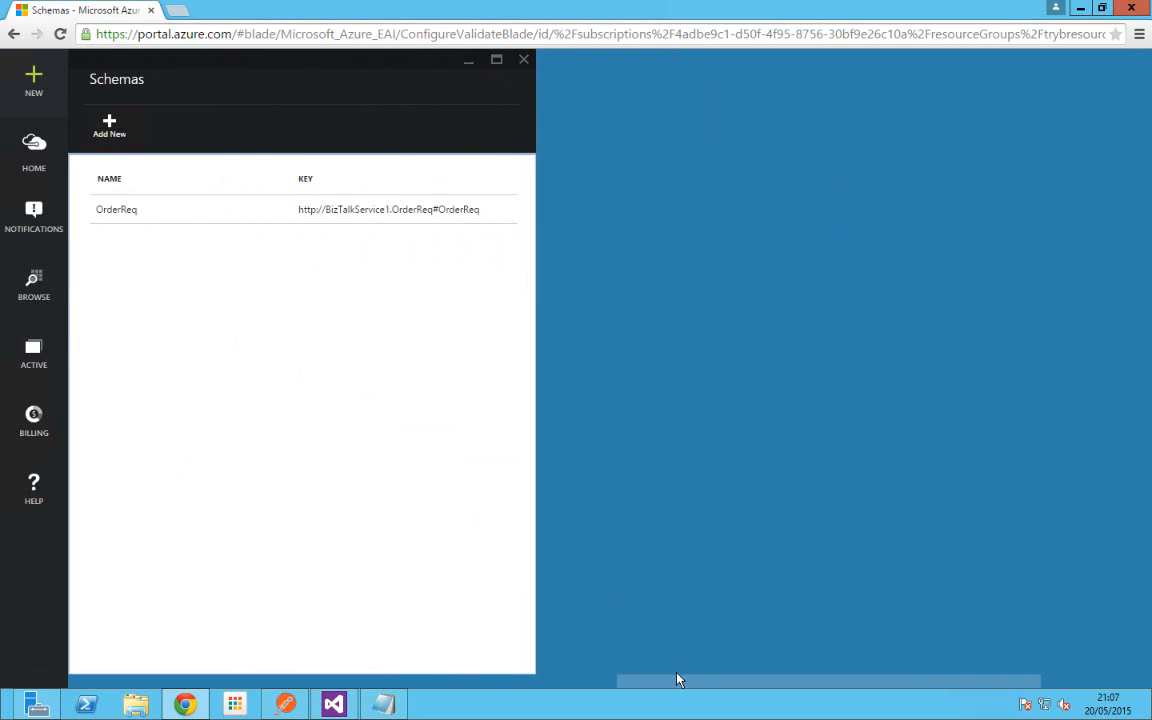
Step: Close the Schemas and XmlValidator blades to return to the API Apps list
left_click_drag(686, 690, 447, 700)
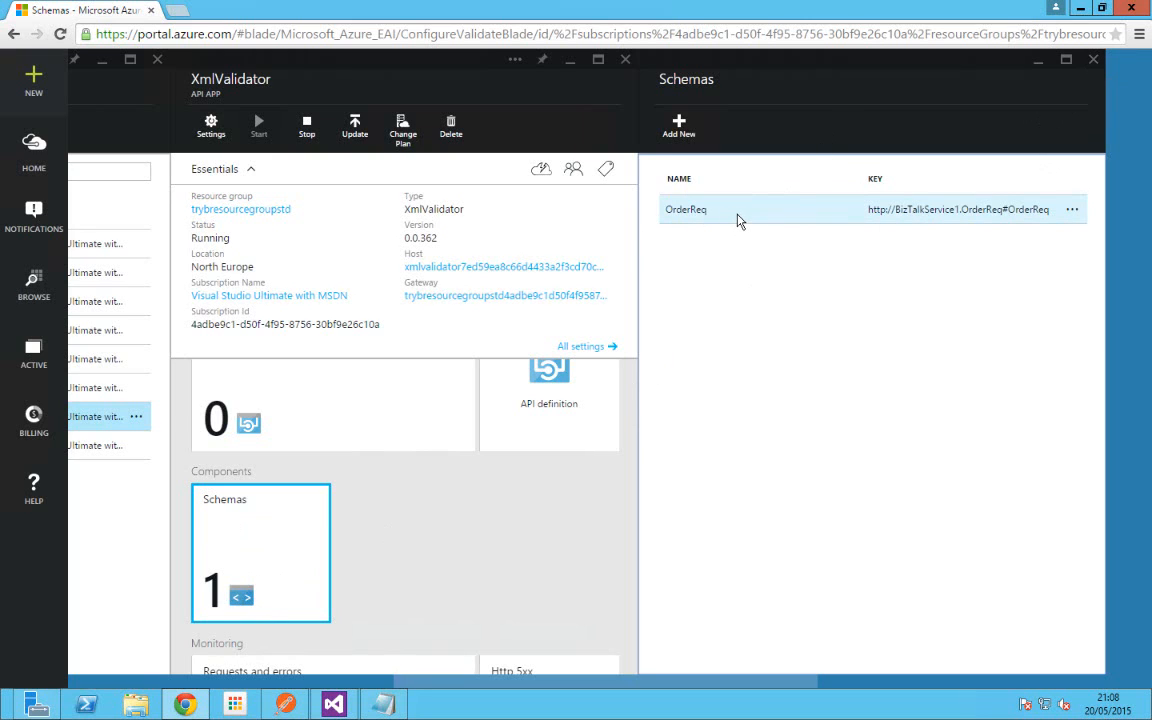
left_click(1093, 59)
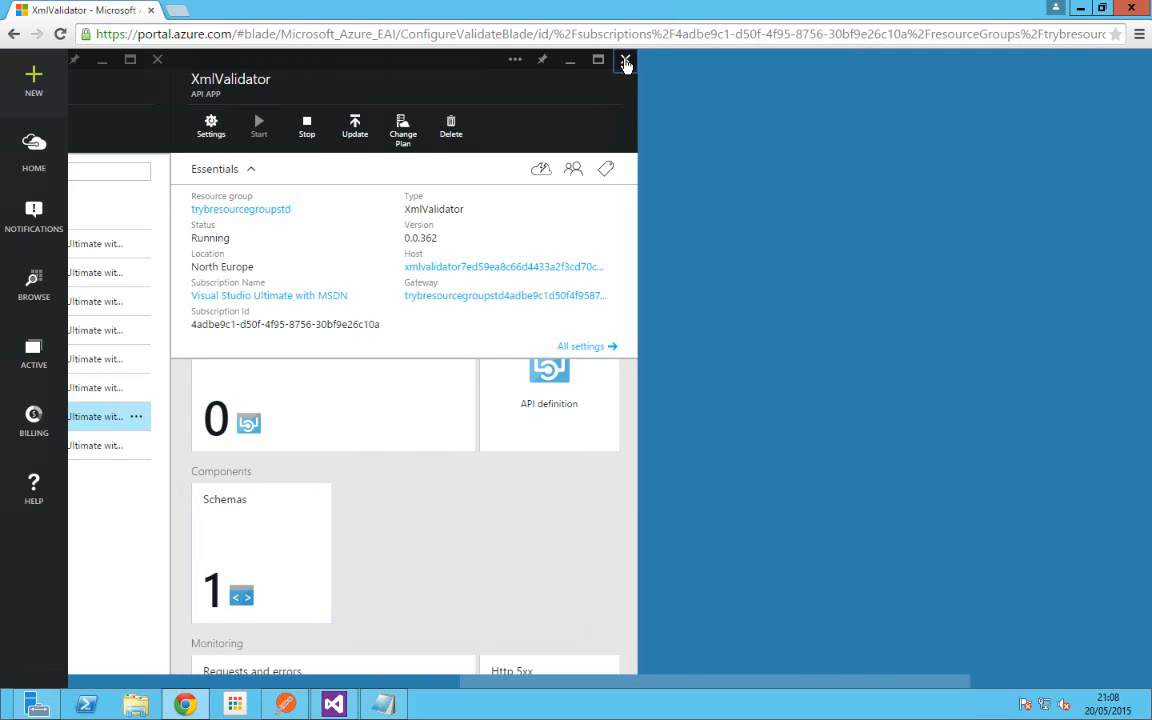
left_click(625, 59)
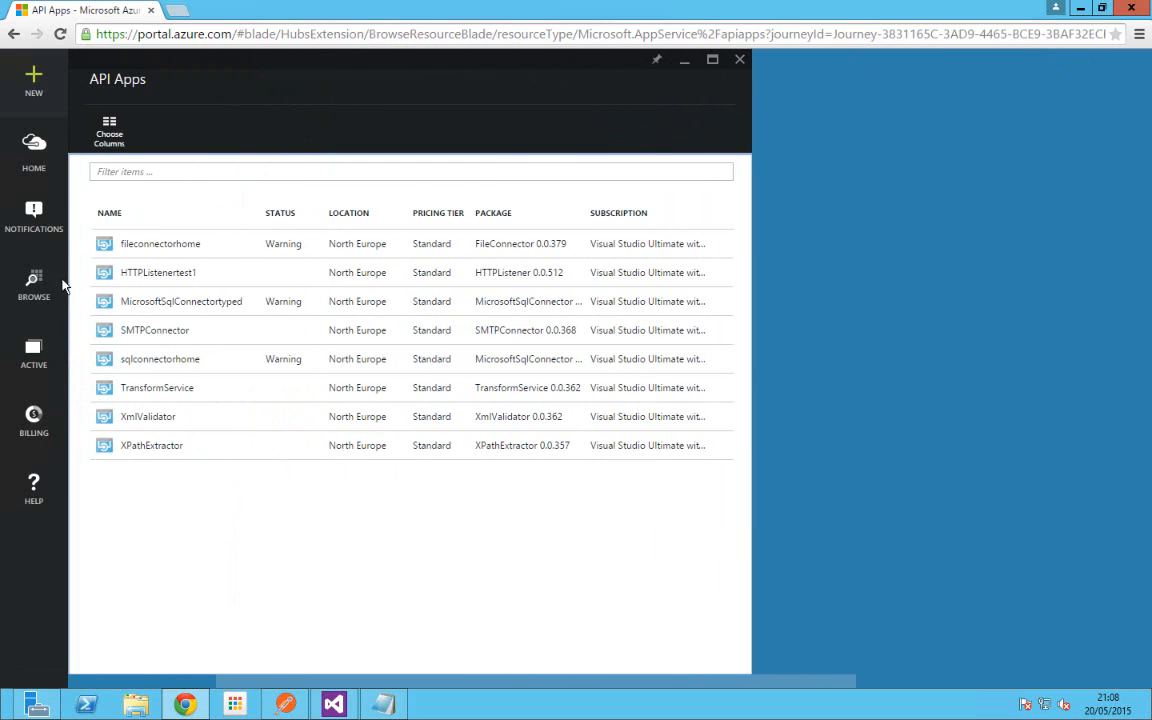
Step: Open the TransformService API app and scroll to its Components showing 1 map
left_click(167, 393)
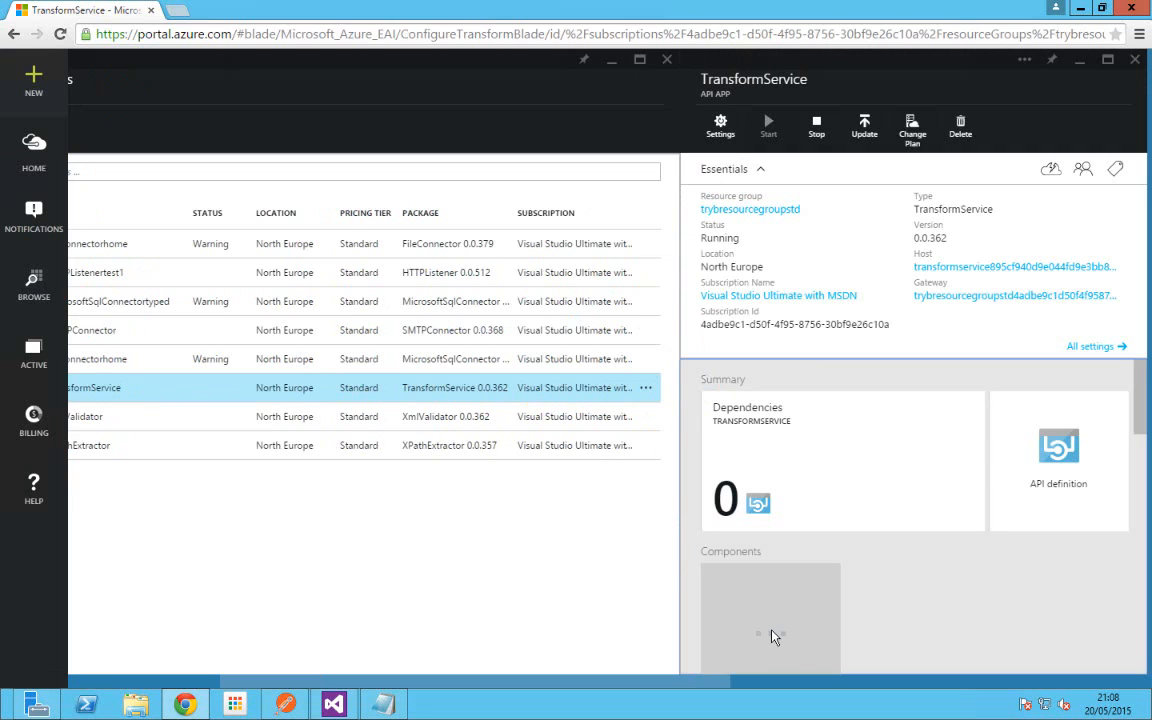
mouse_move(336, 707)
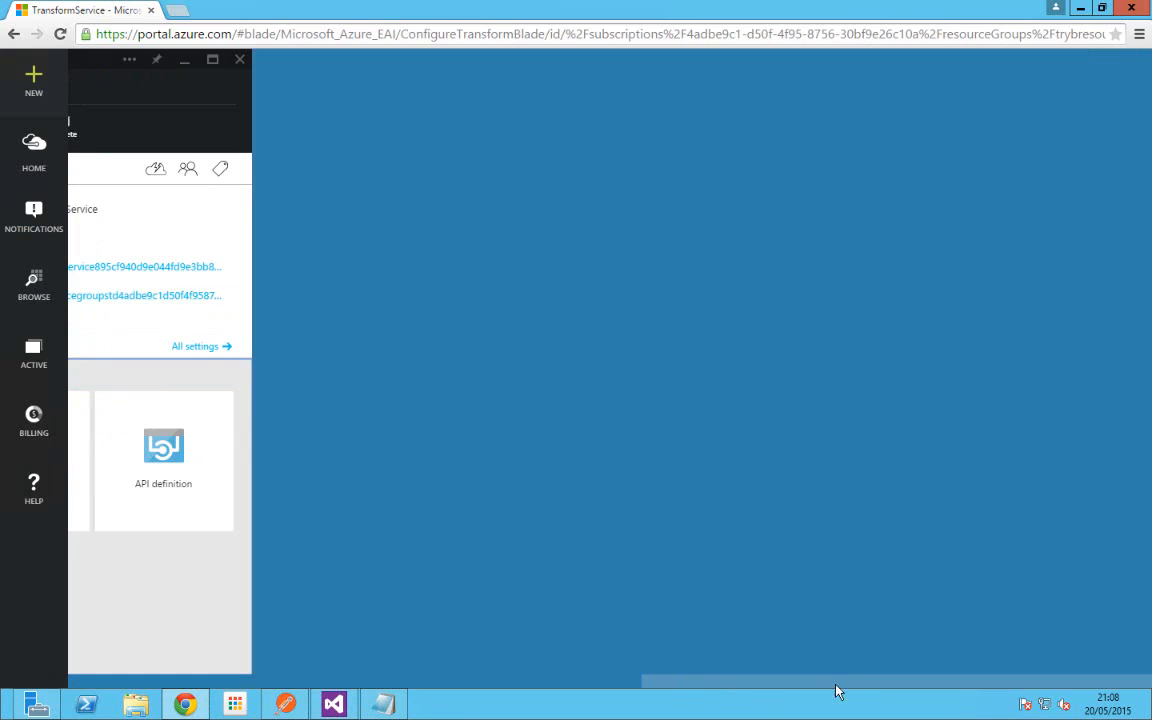
left_click(800, 681)
left_click_drag(671, 685, 432, 689)
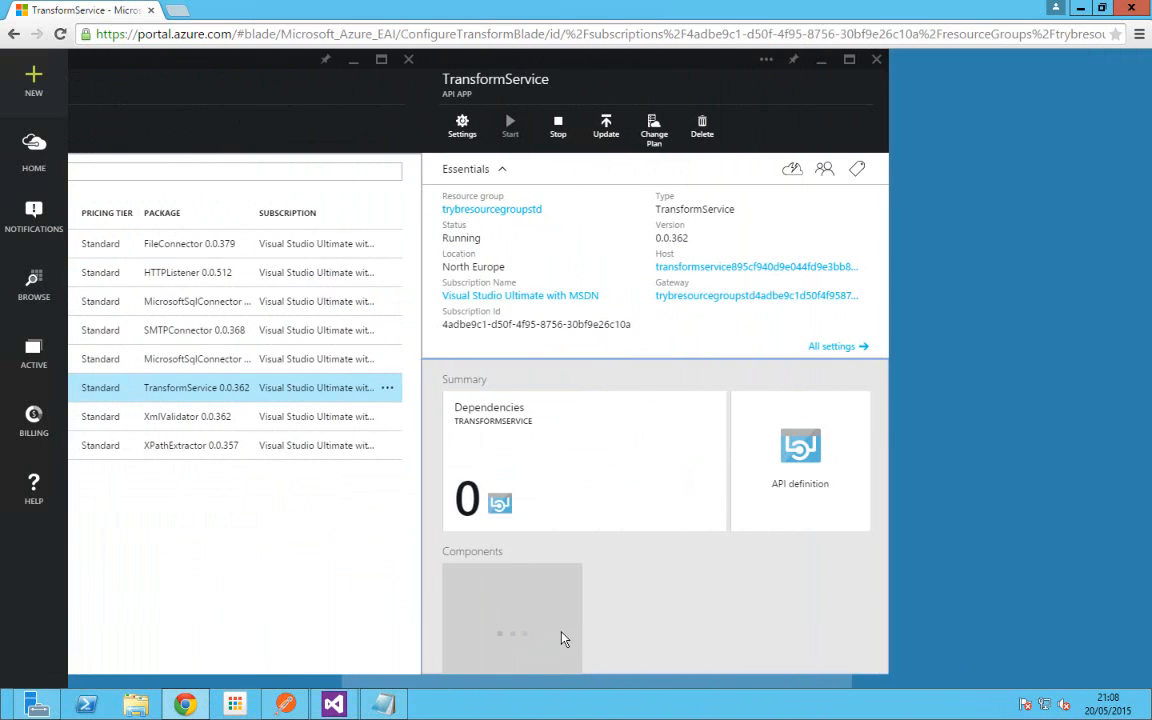
scroll(600, 637, "down", 1)
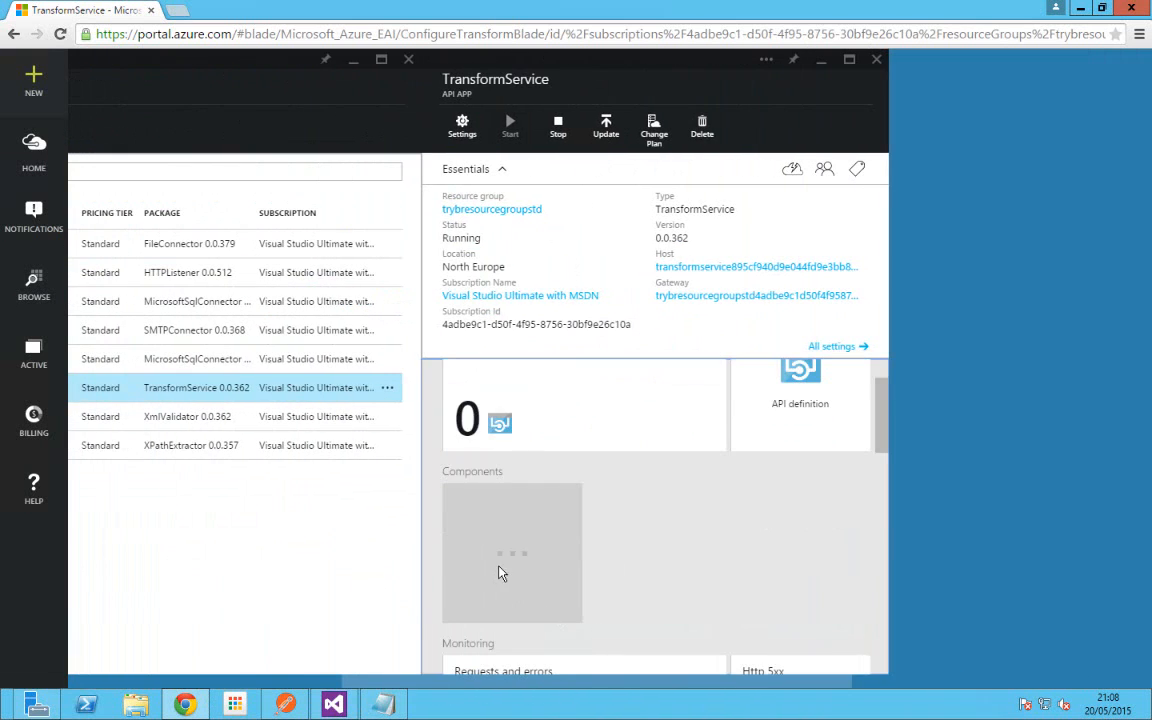
scroll(590, 583, "down", 2)
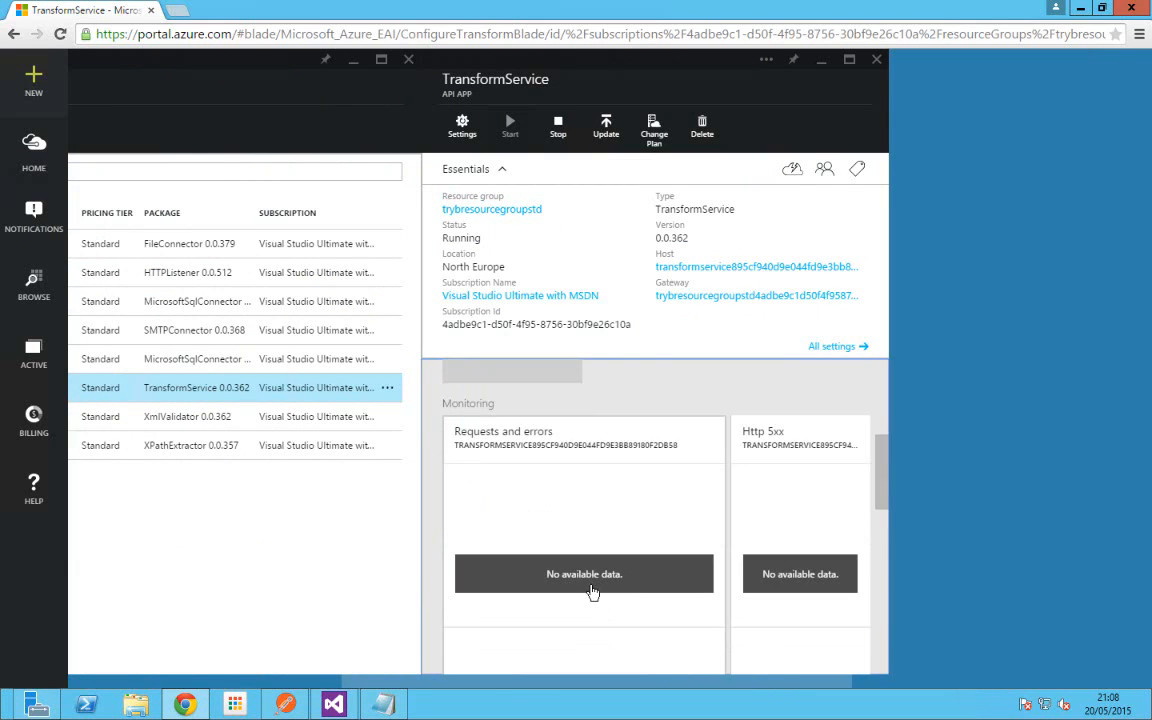
scroll(590, 586, "up", 3)
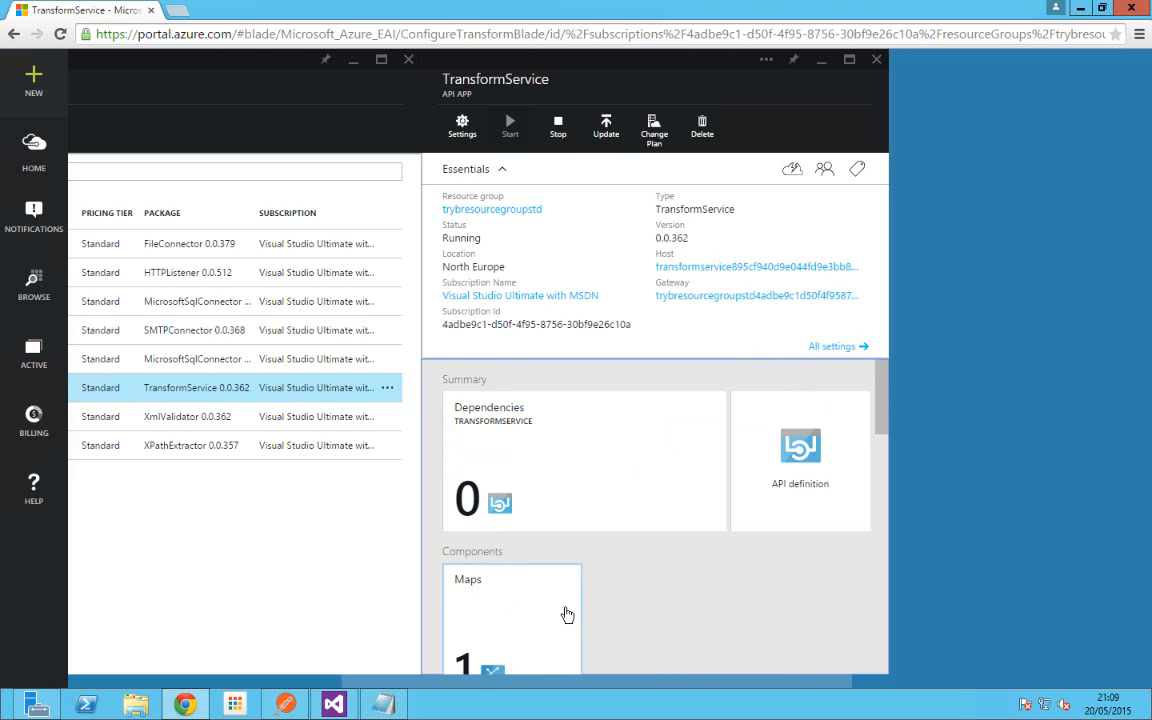
Step: Show TransformService's OrderReq2OrderResp map, begin adding a map file, and switch to Visual Studio
left_click(496, 602)
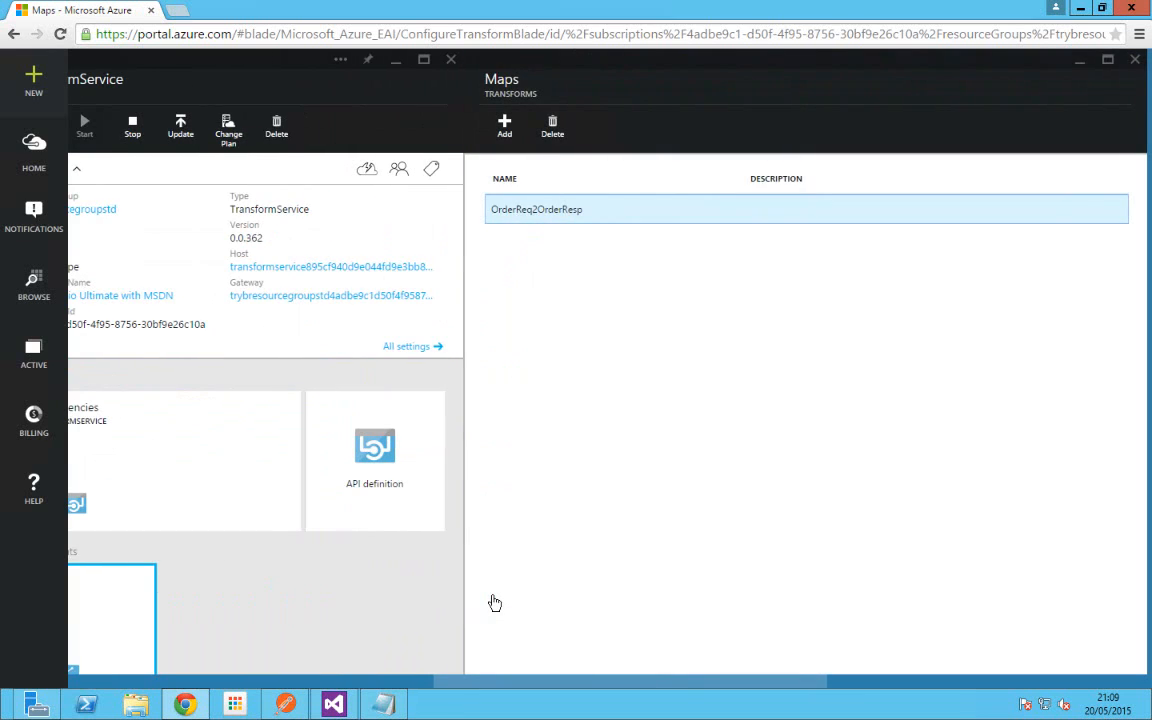
left_click(505, 128)
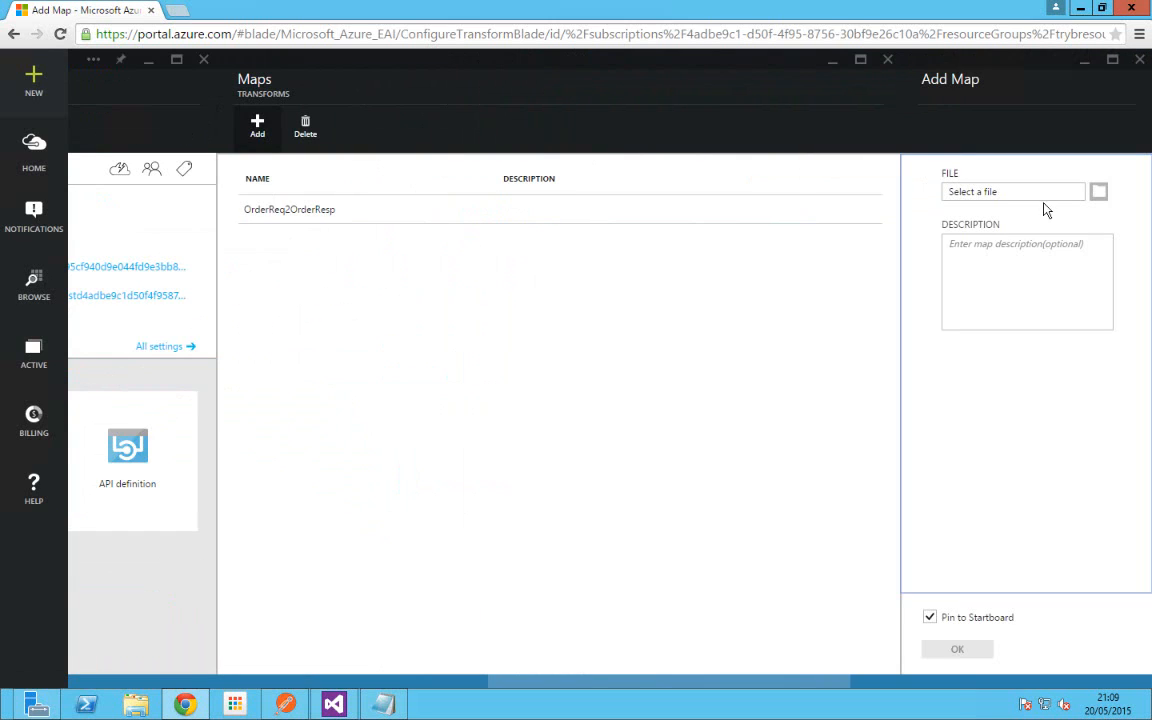
left_click(1097, 191)
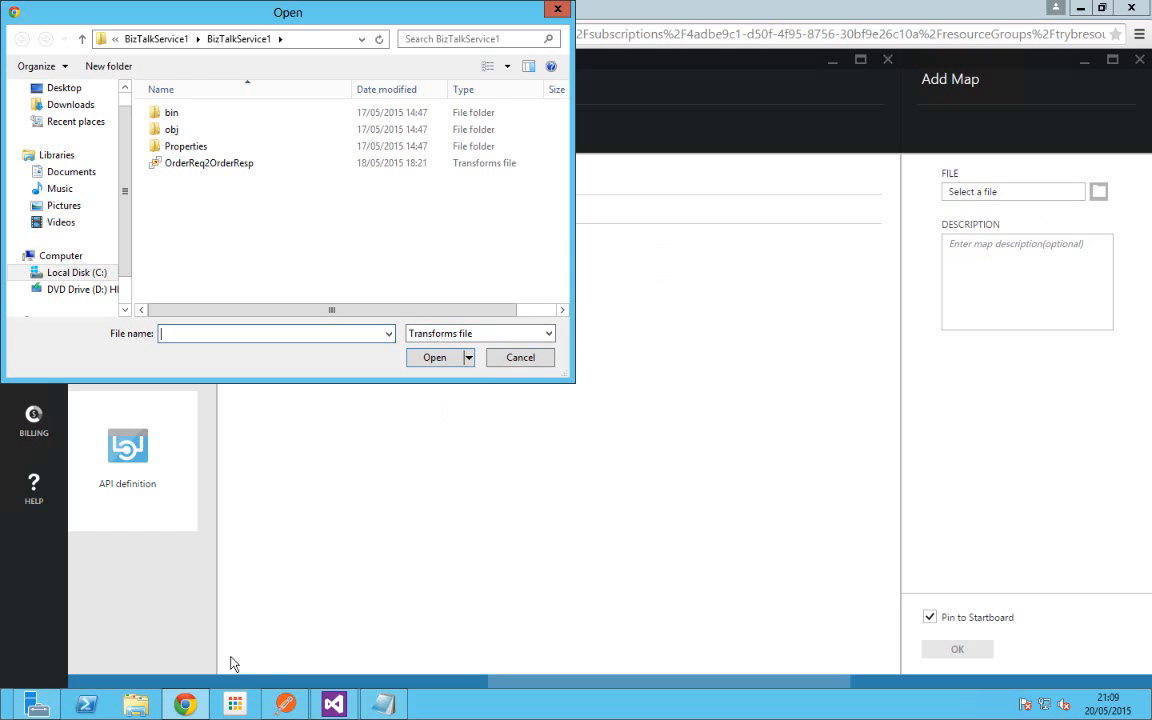
left_click(333, 704)
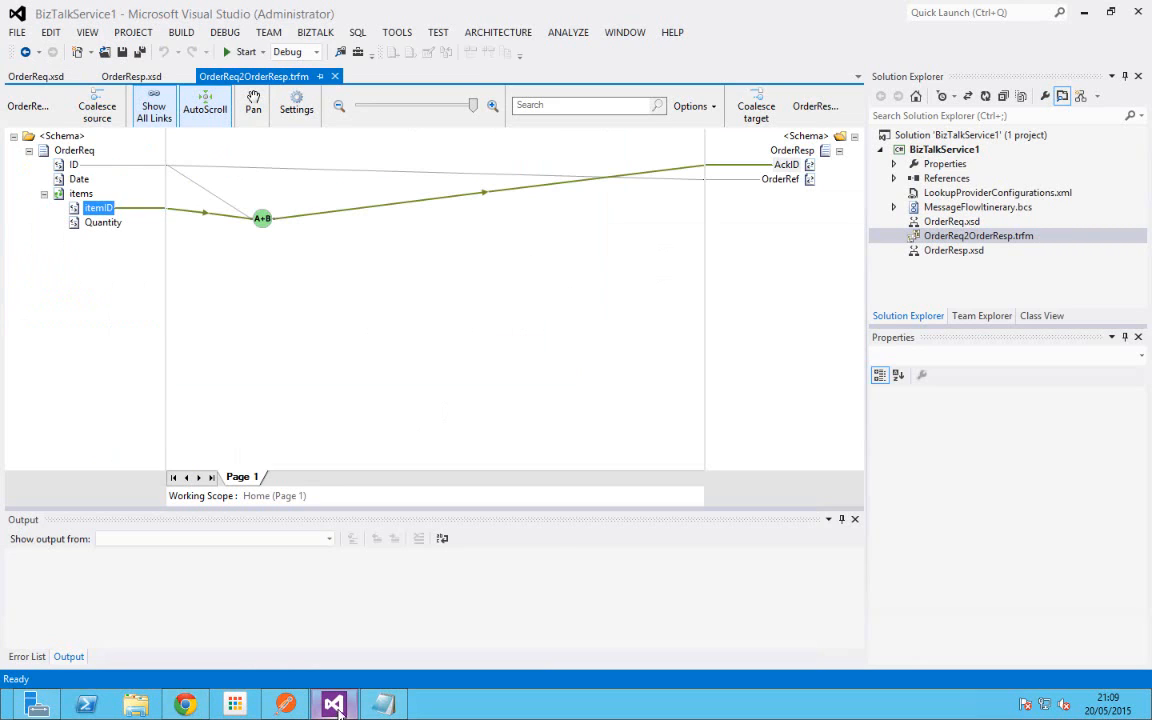
Step: Check OrderReq2OrderResp.trfm's properties in Visual Studio, then cancel the portal's file picker
left_click(1009, 238)
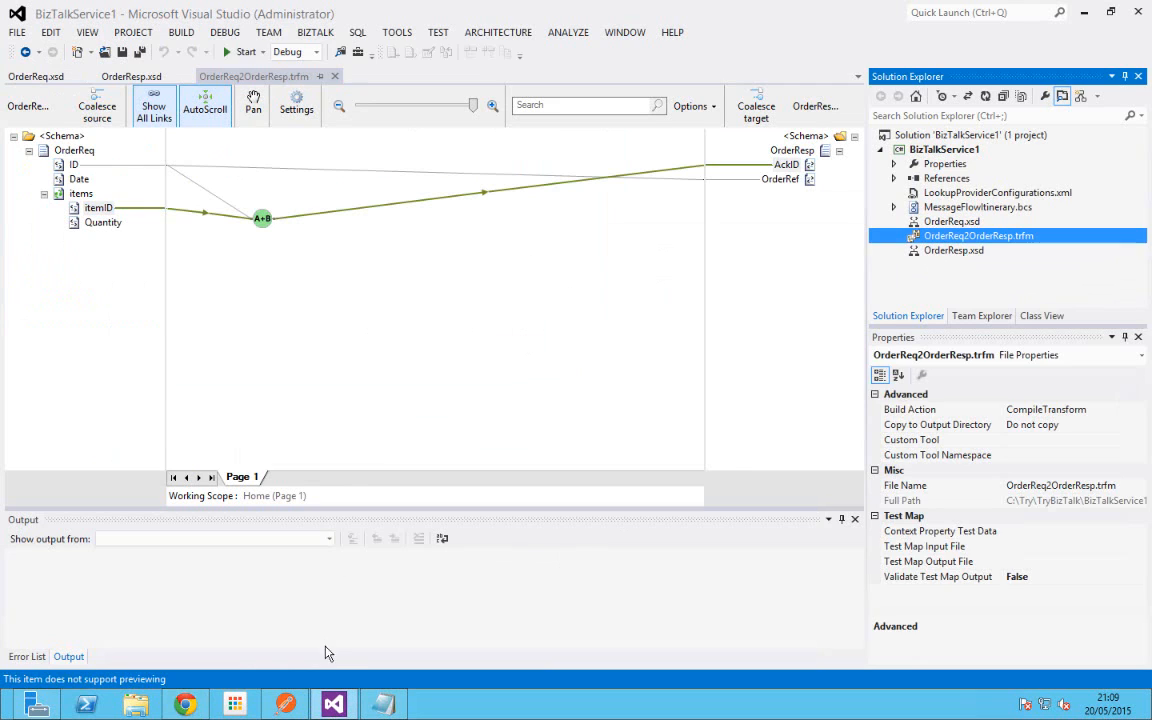
left_click(333, 702)
left_click(518, 358)
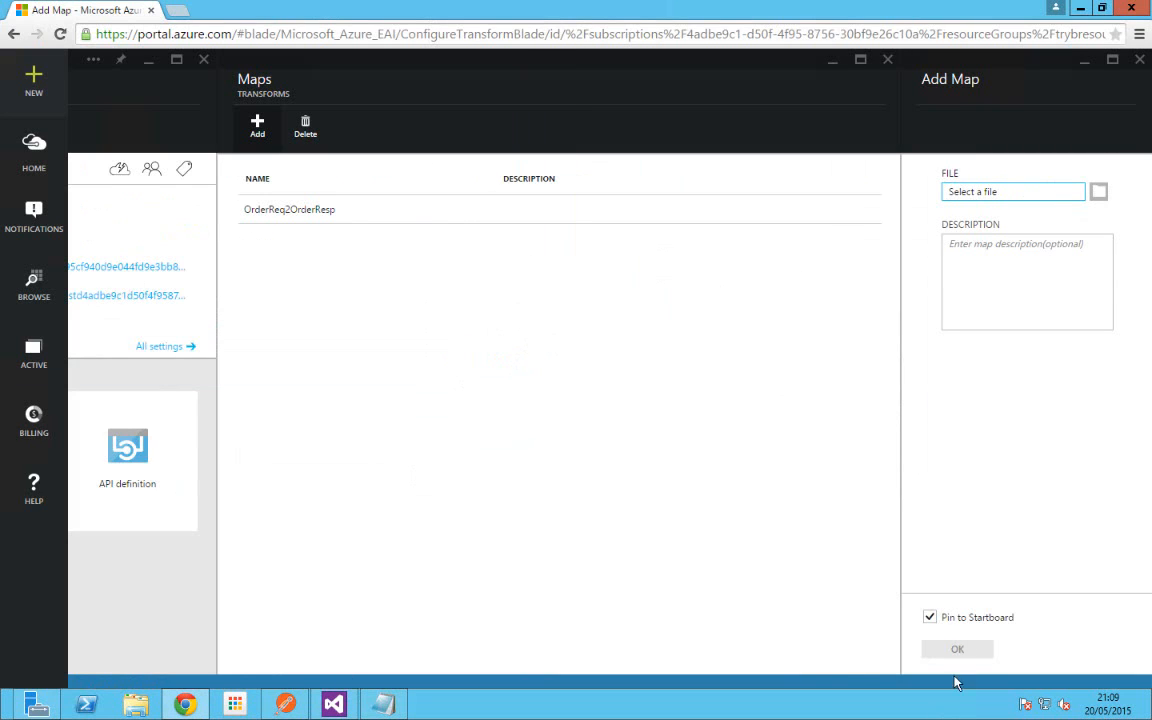
Step: Close the Add Map, Maps and TransformService blades
left_click(1139, 59)
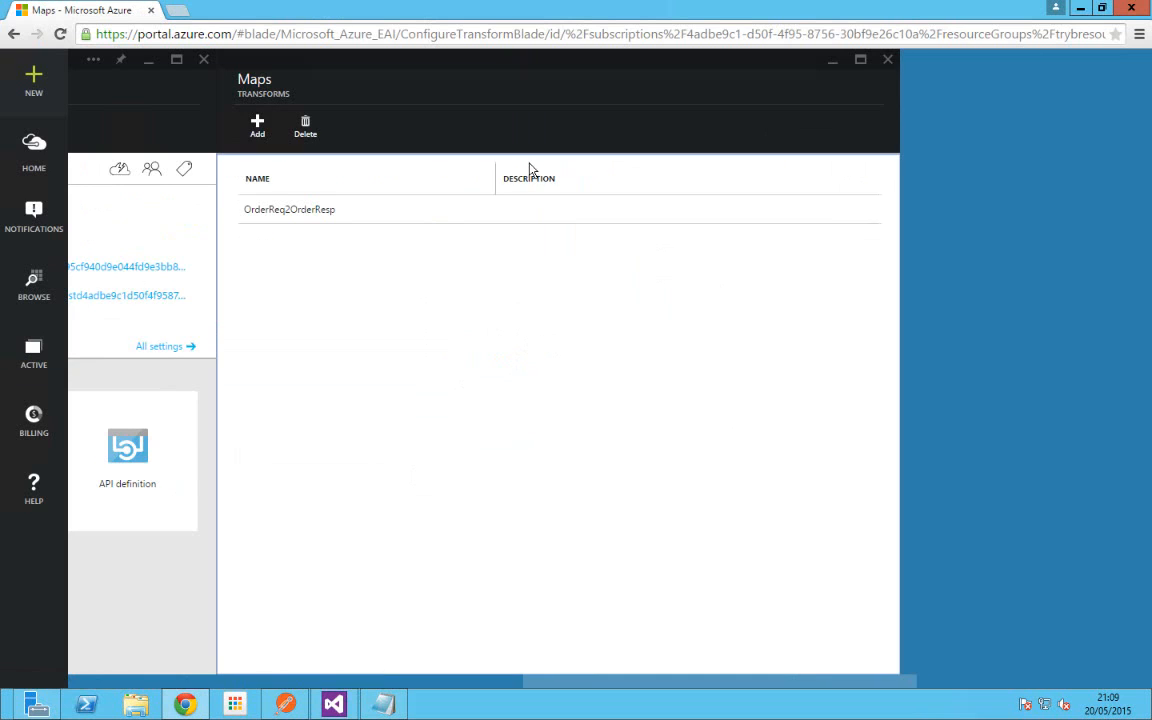
left_click(887, 59)
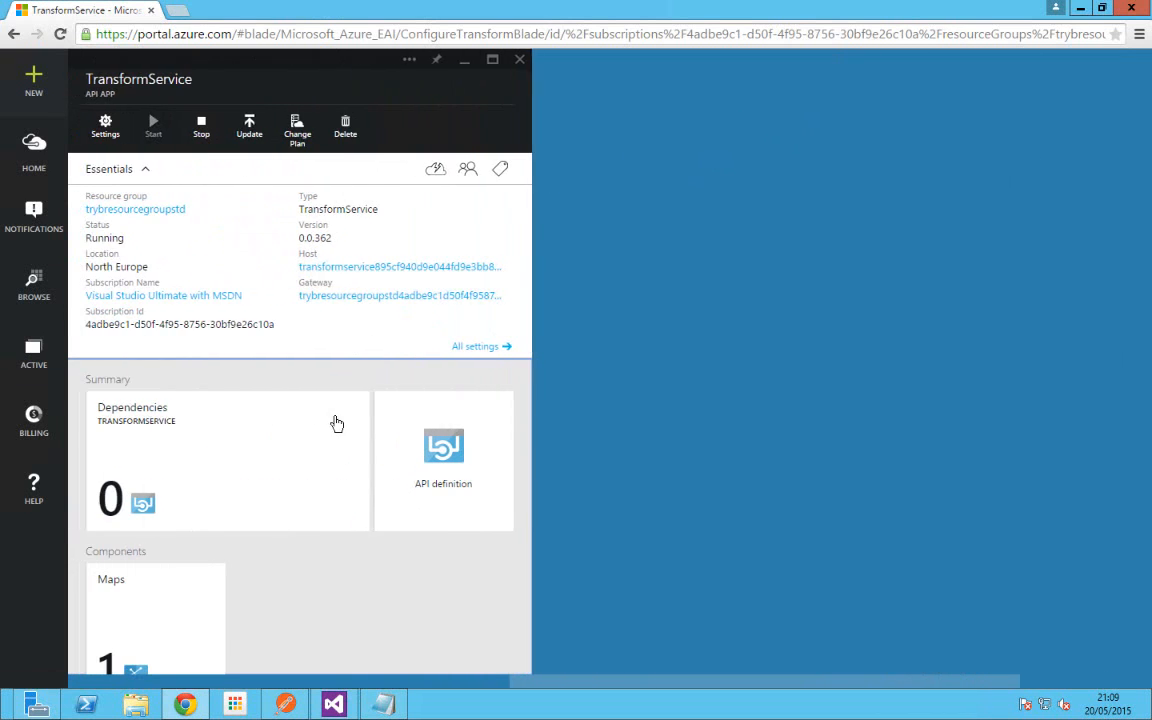
left_click(526, 65)
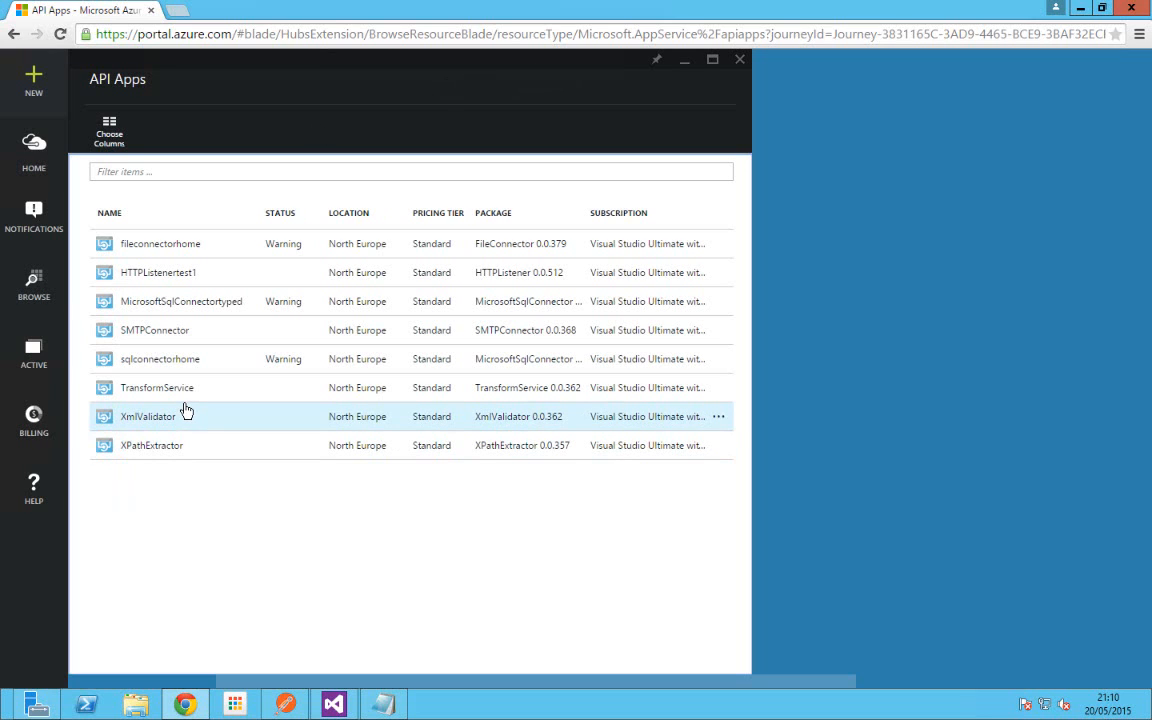
Step: Close the API Apps and browse lists and open New > Web + Mobile
left_click(740, 63)
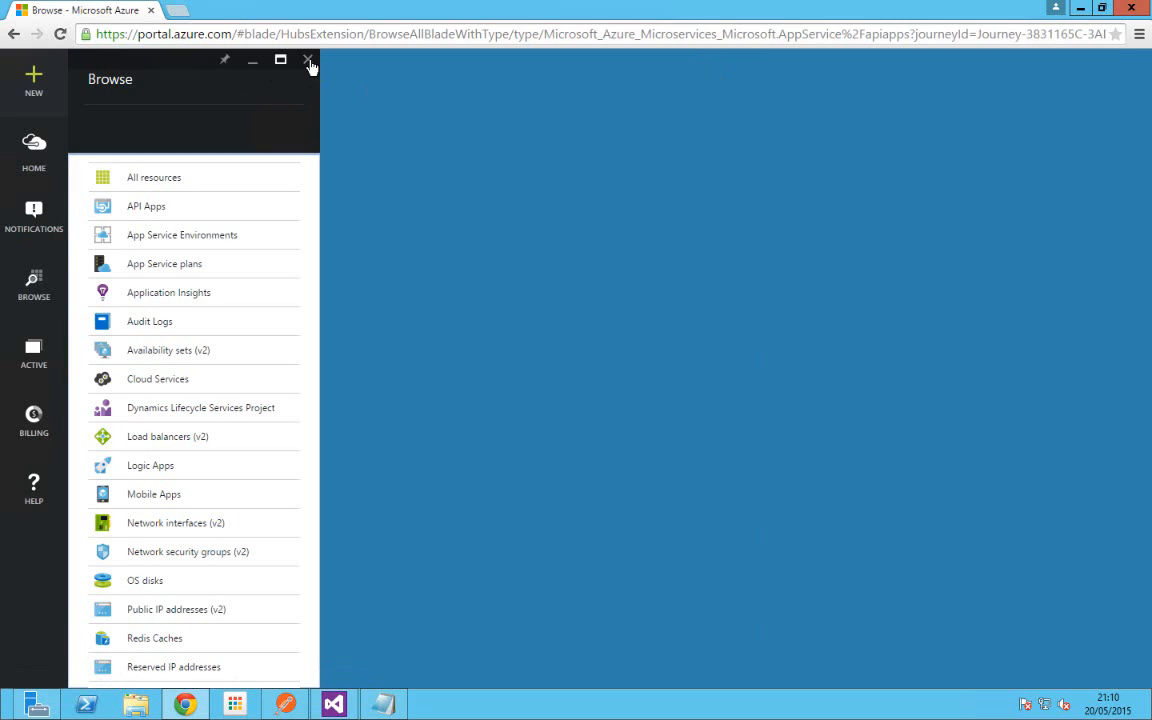
left_click(308, 60)
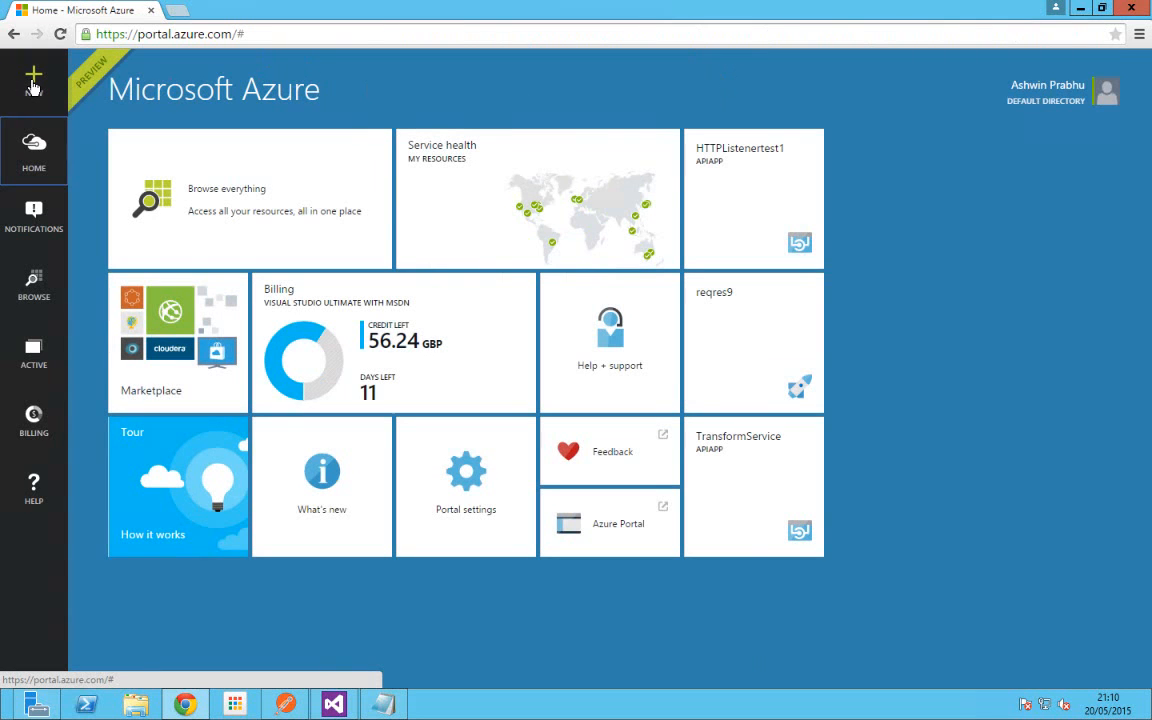
left_click(33, 88)
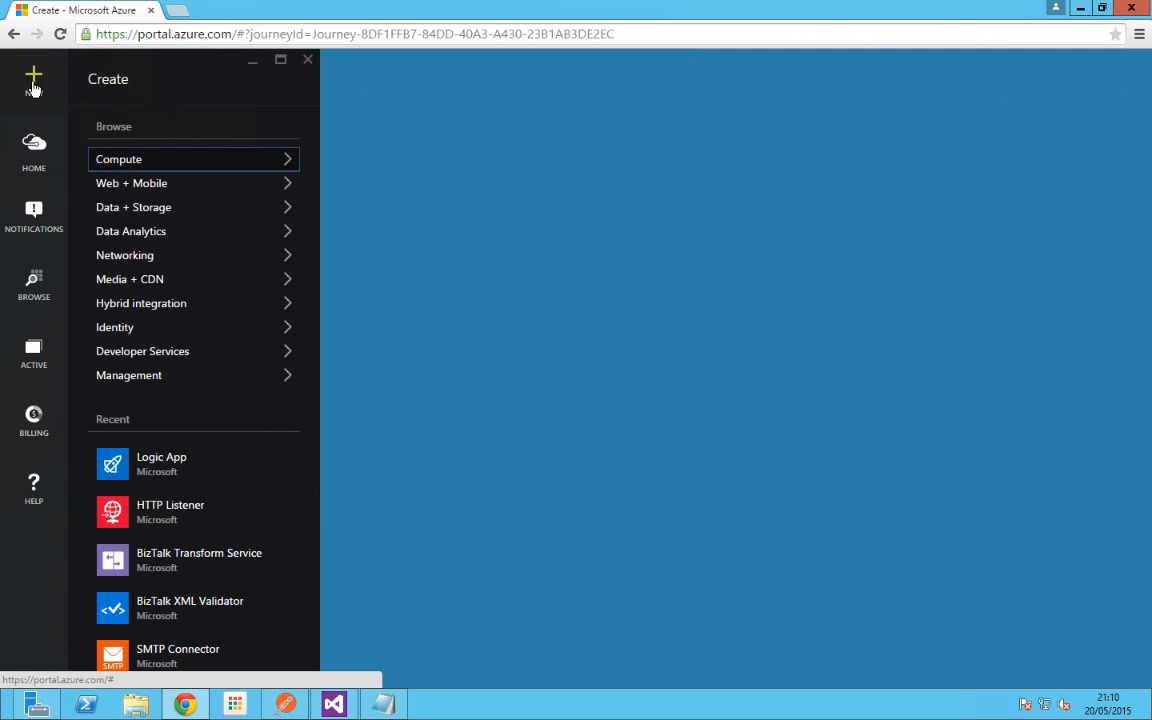
left_click(140, 184)
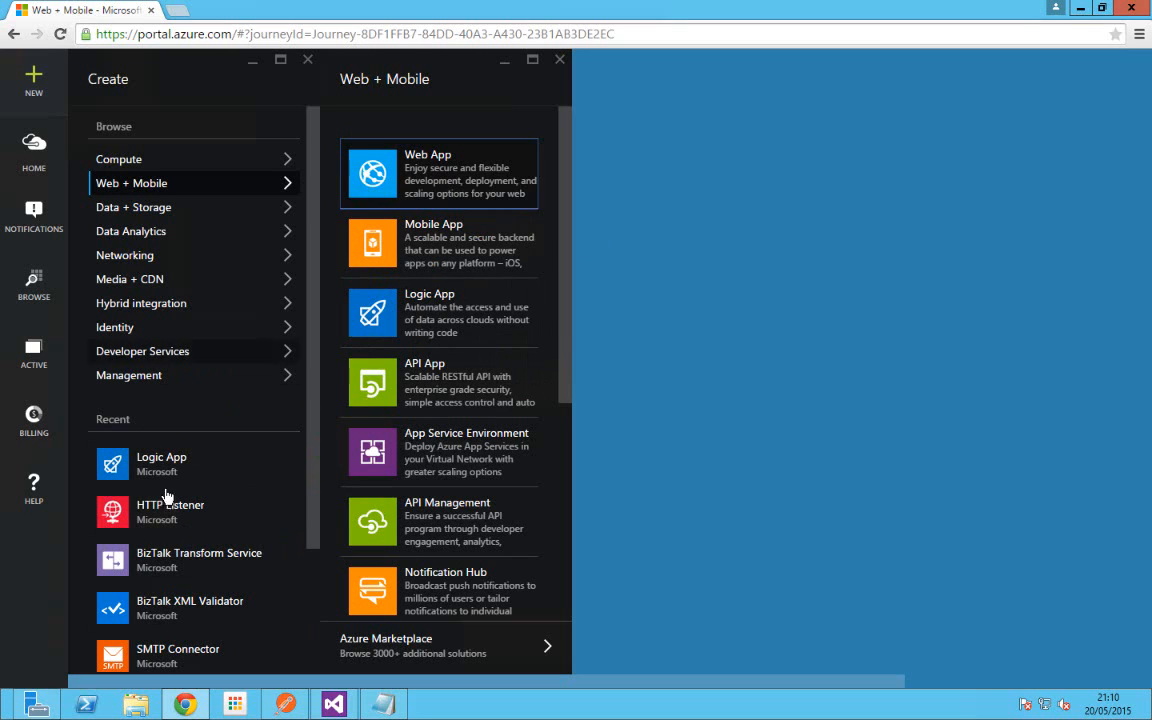
Step: Start a Logic App named REQREQ, then discard it and close the Web + Mobile list
left_click(410, 317)
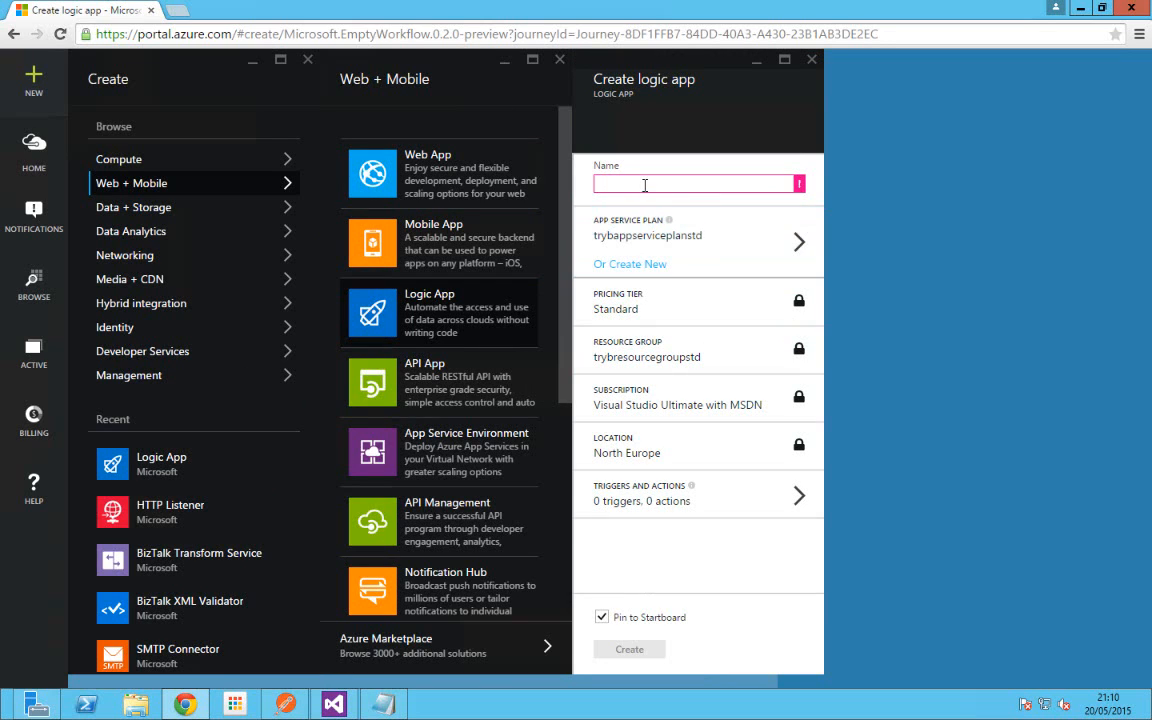
type("REQREQ")
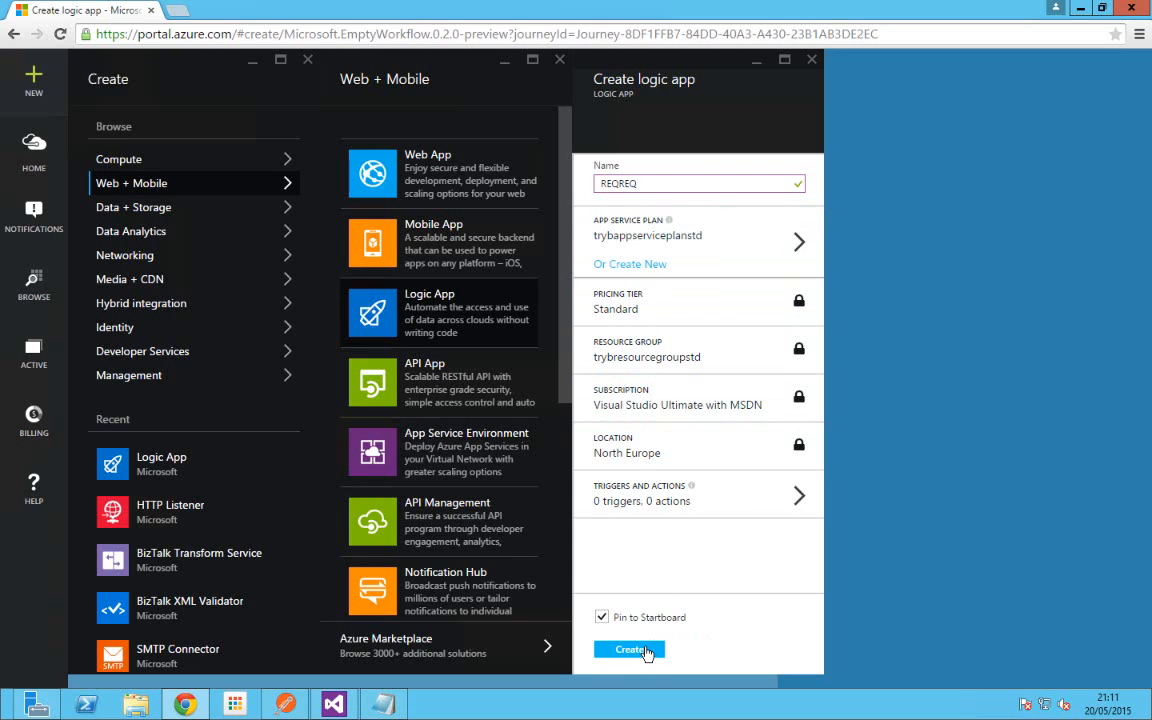
left_click(814, 63)
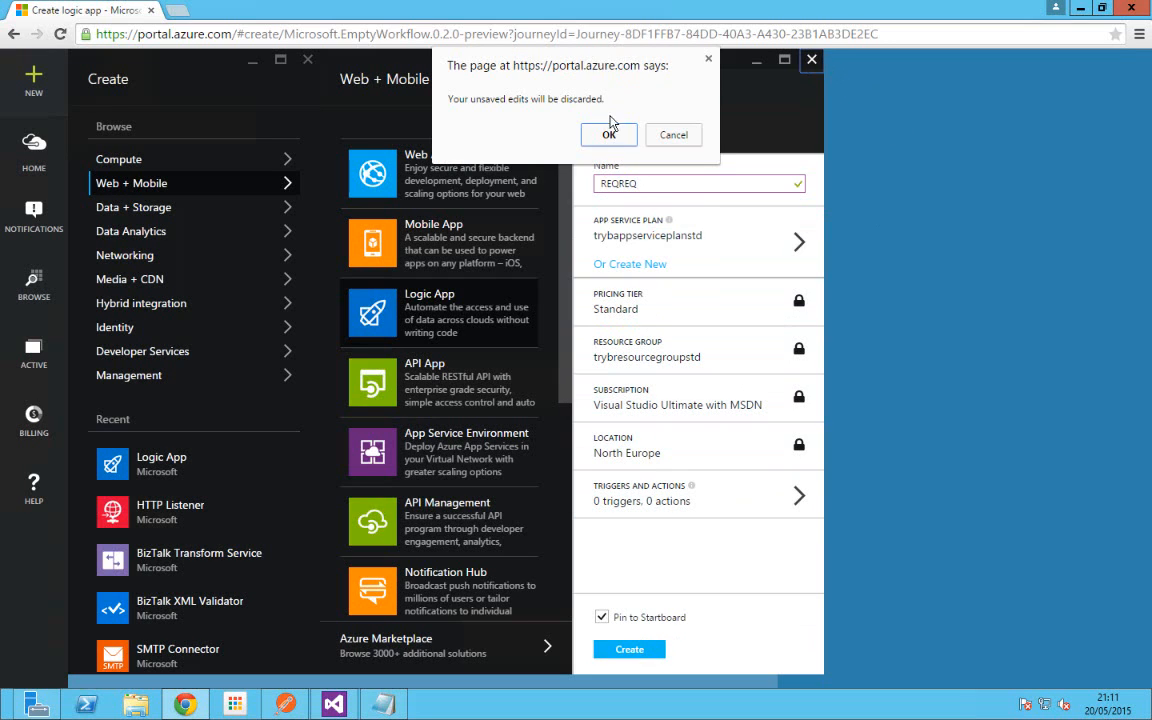
key("Escape")
left_click(559, 66)
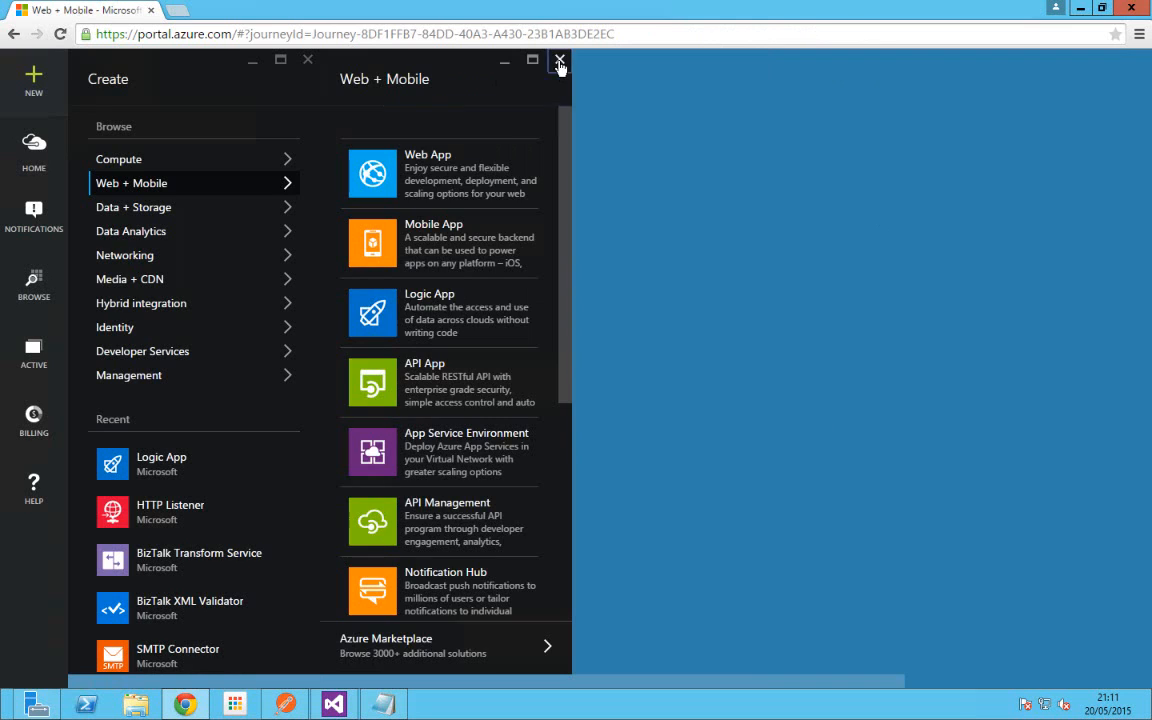
Step: Open the reqres9 logic app from the dashboard and its '0 triggers, 0 actions' definition
left_click(307, 63)
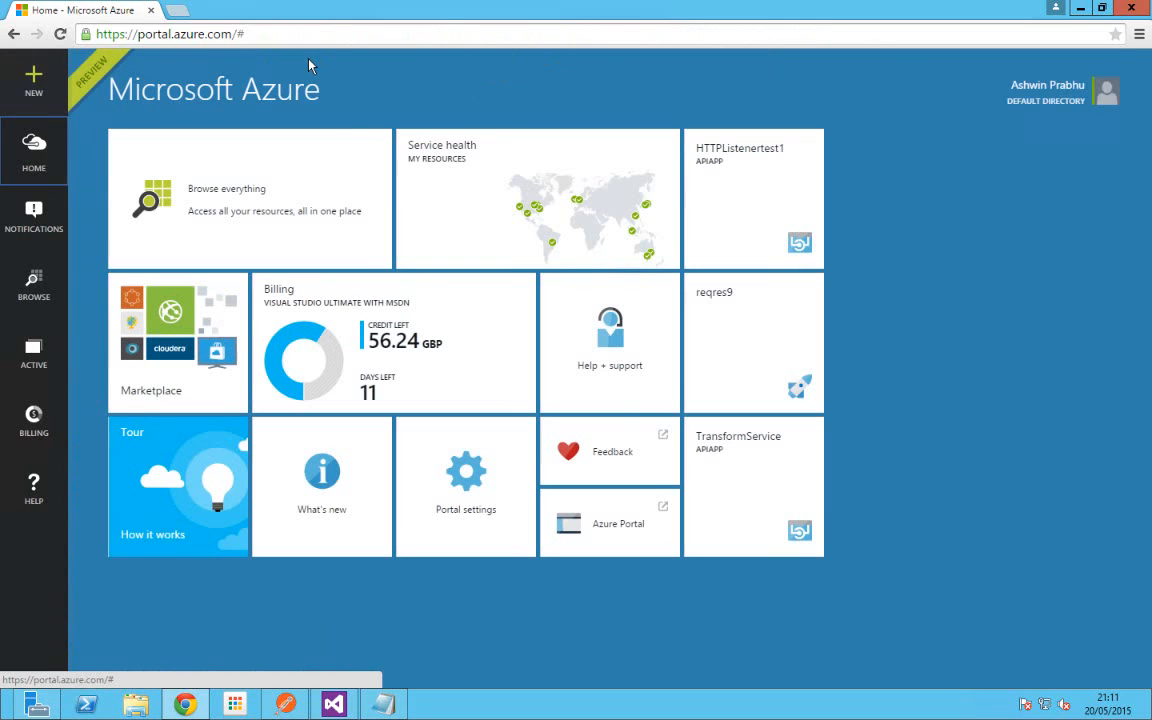
left_click(729, 333)
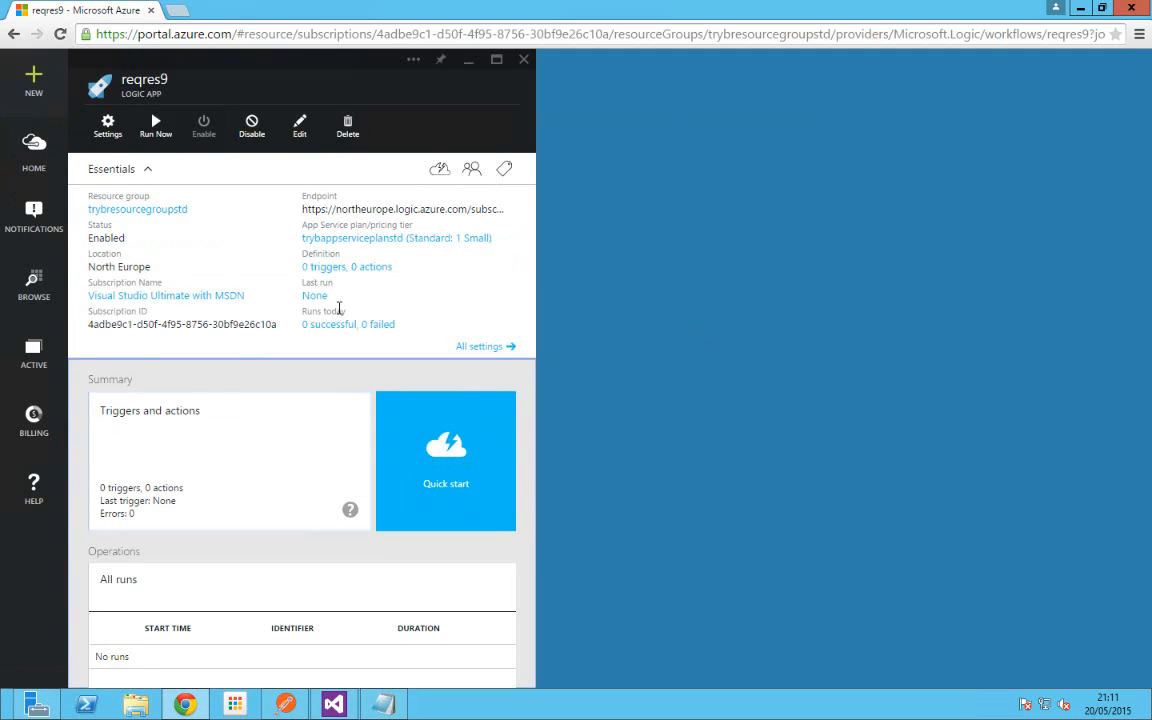
left_click(357, 270)
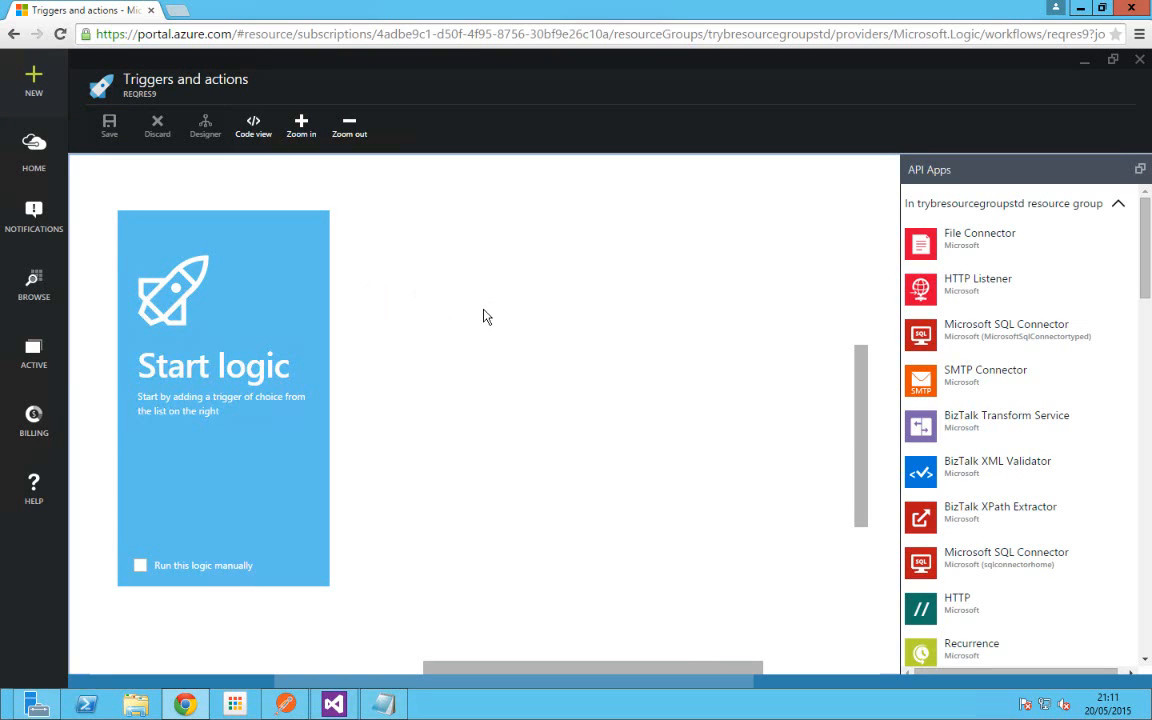
Step: Add an HTTP Listener as reqres9's first step and show its trigger choices
left_click(926, 290)
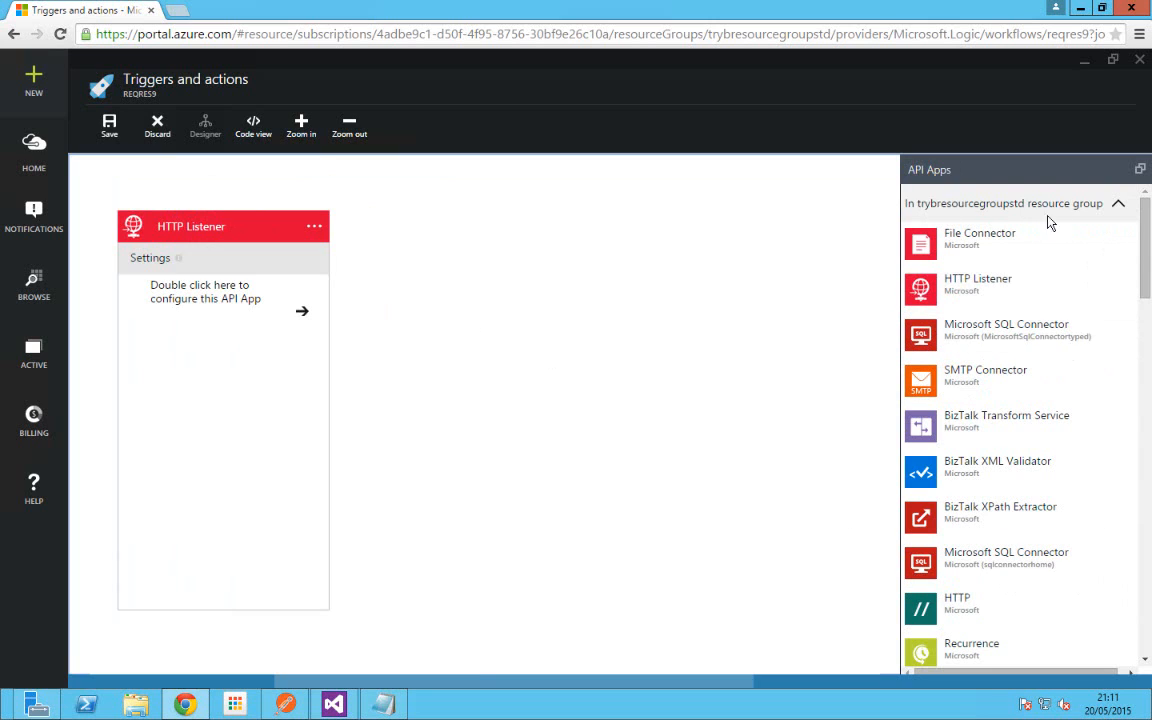
left_click_drag(917, 204, 1090, 204)
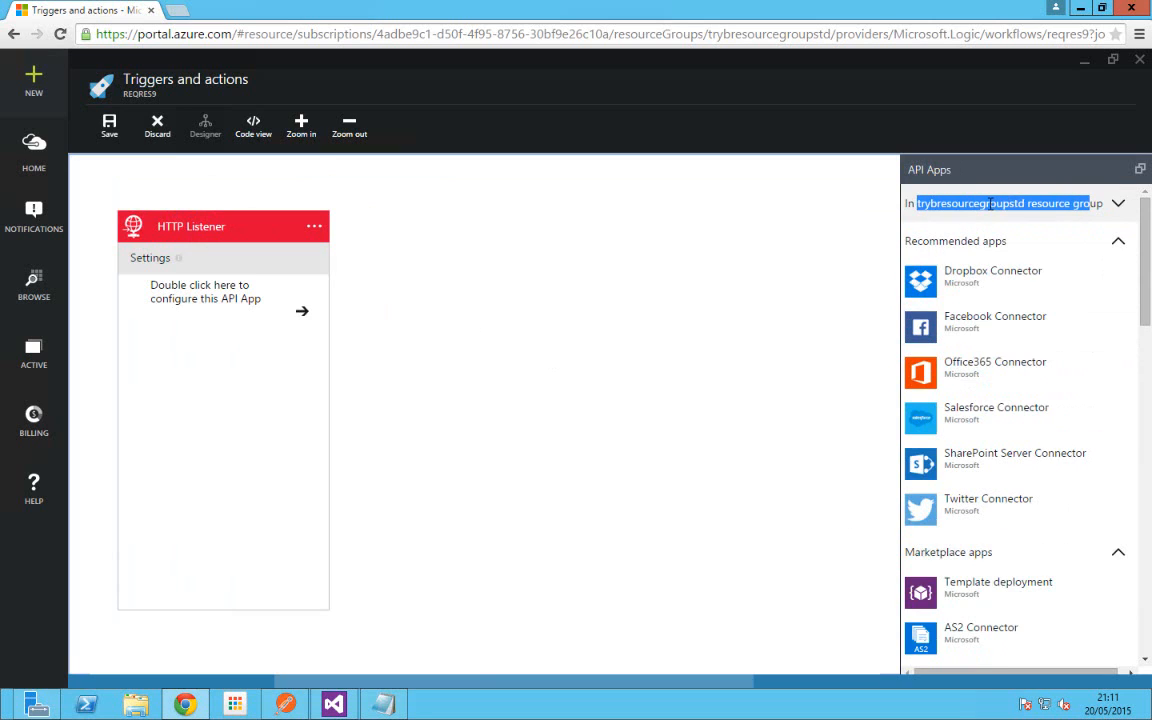
double_click(995, 204)
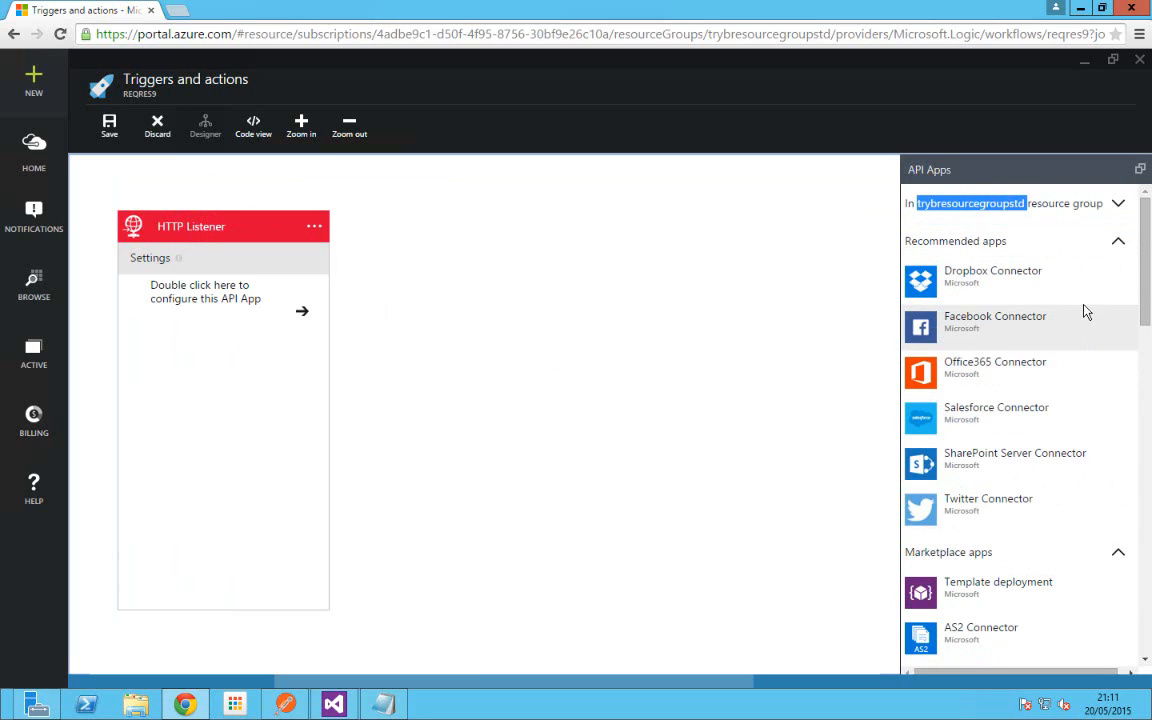
left_click(1118, 204)
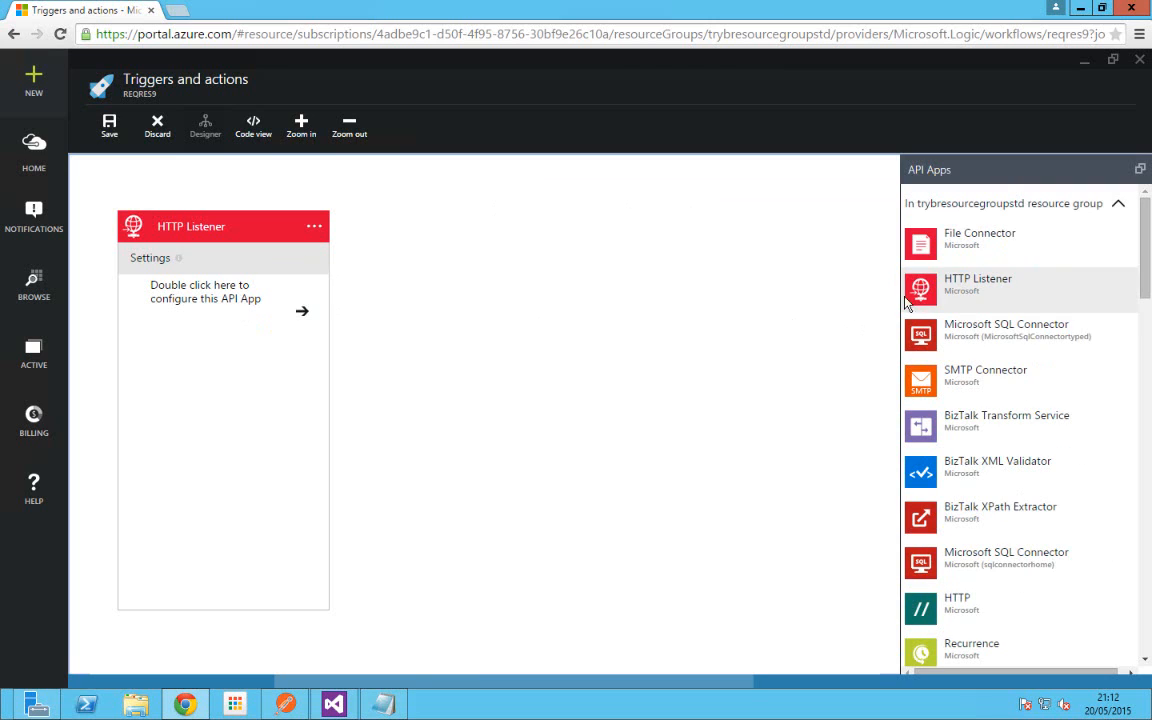
double_click(303, 316)
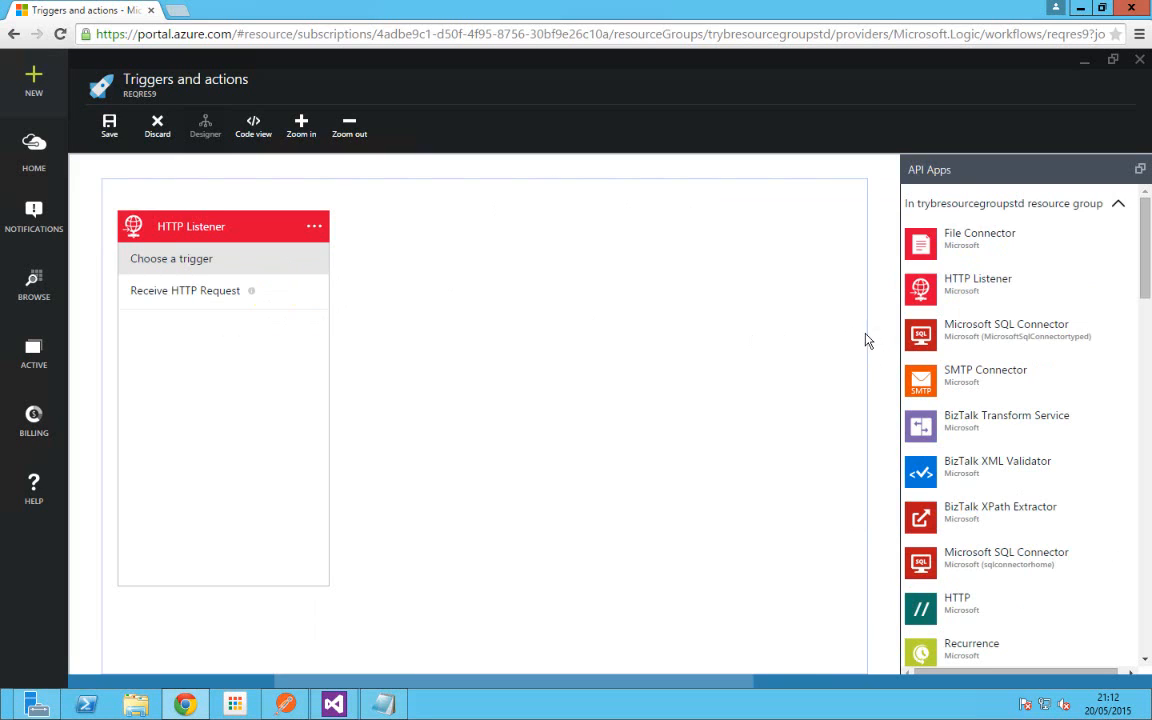
Step: Make the trigger Receive HTTP Request with method Post and relative URL reqres9, and show its body outputs
left_click(181, 300)
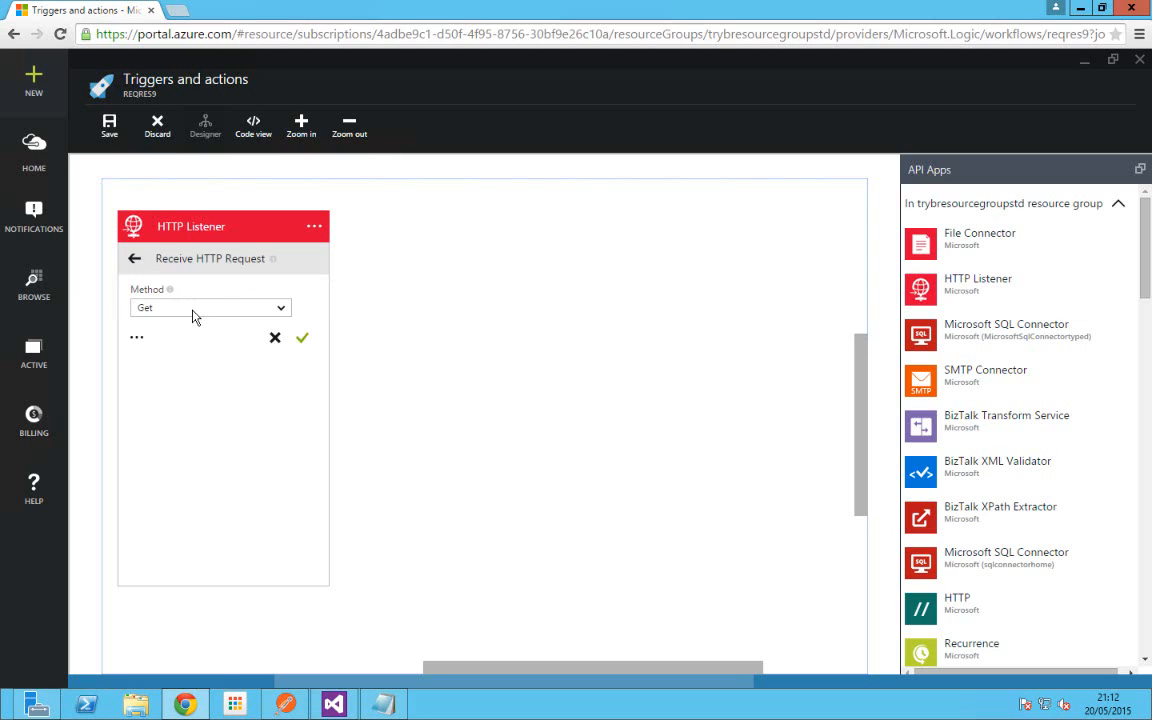
left_click(194, 310)
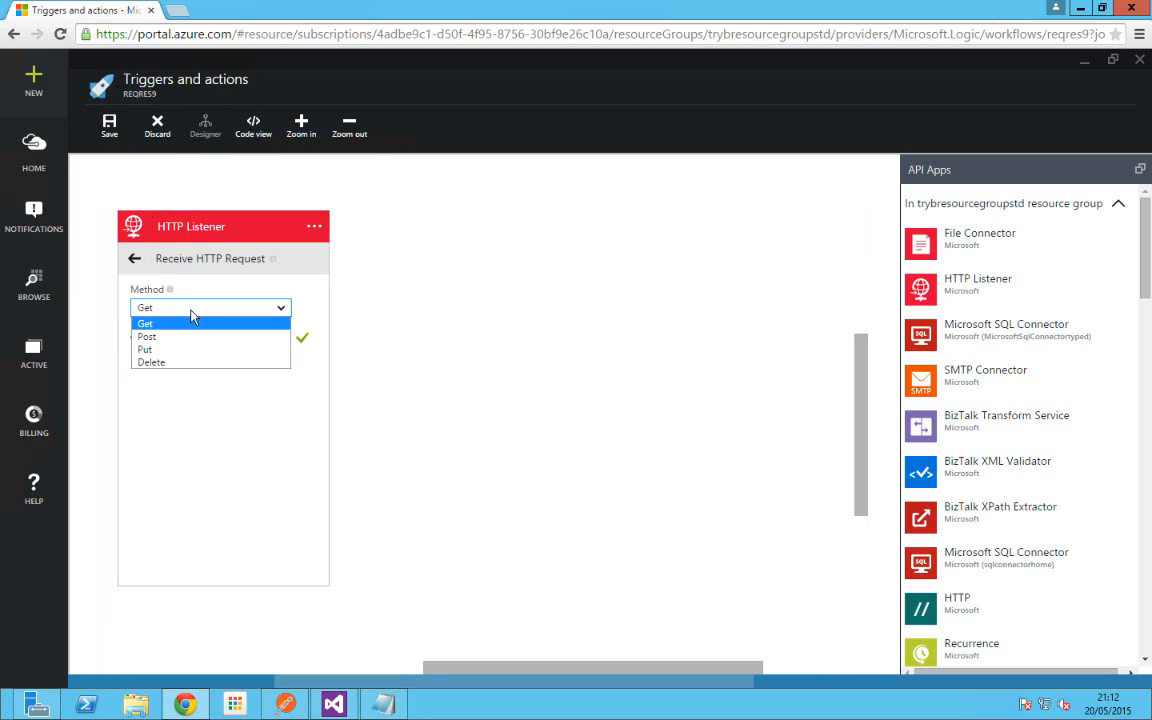
left_click(181, 345)
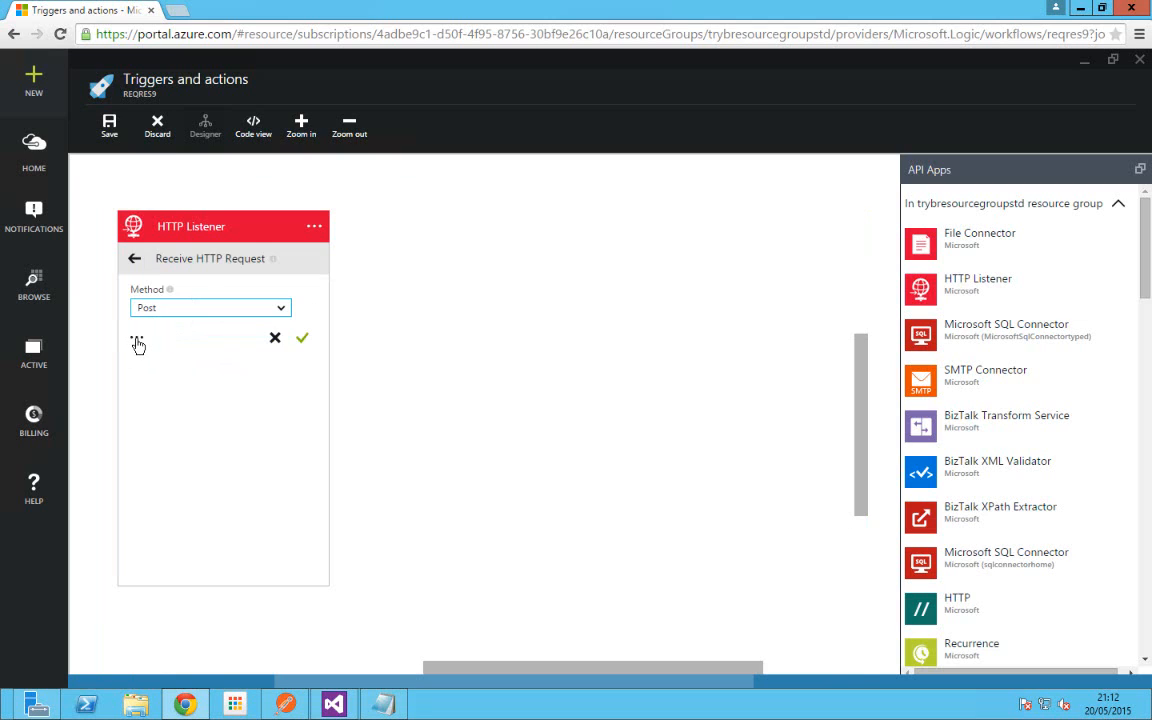
left_click(168, 357)
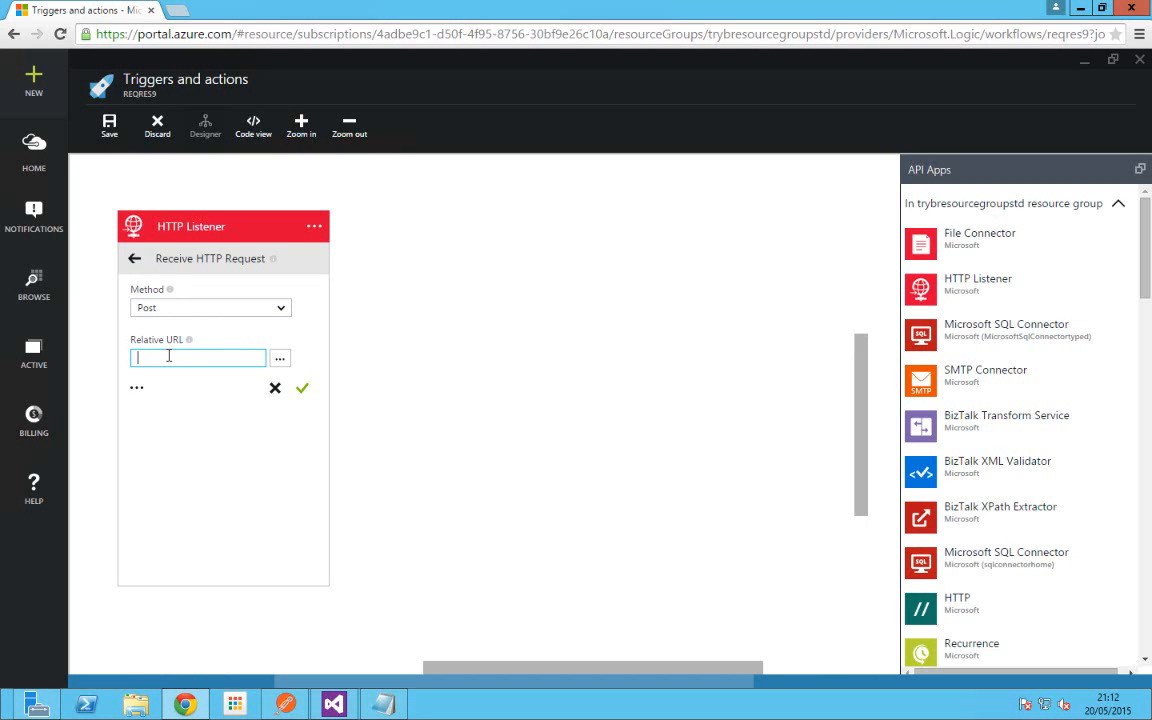
type("/REQ")
key("BackSpace")
key("BackSpace")
key("BackSpace")
type("ew")
key("BackSpace")
key("BackSpace")
type("reqres9")
left_click(302, 391)
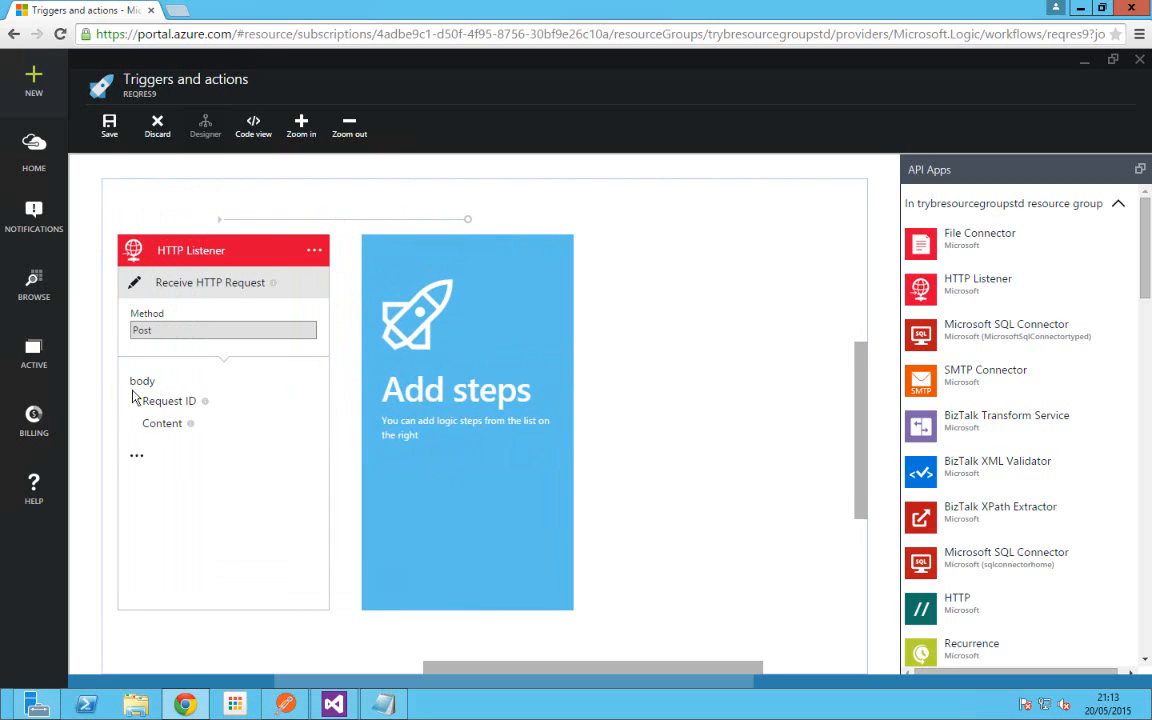
left_click(136, 459)
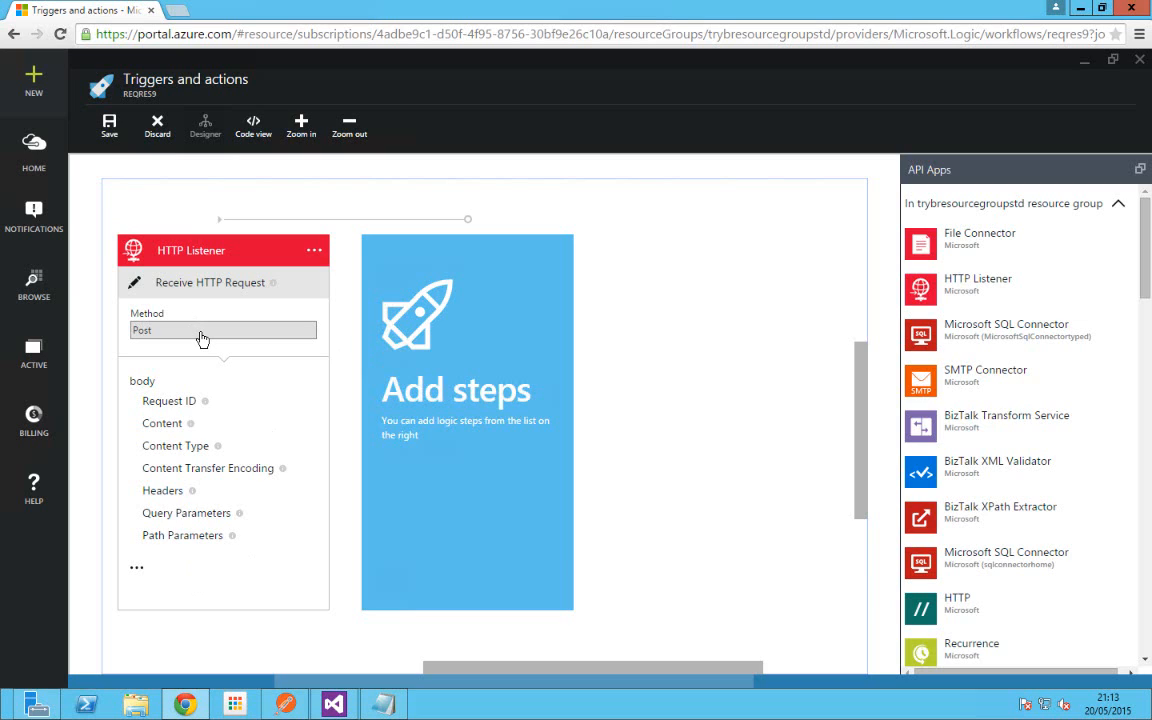
Step: Add a BizTalk XML Validator step after the trigger using the Validate Xml action
left_click(941, 472)
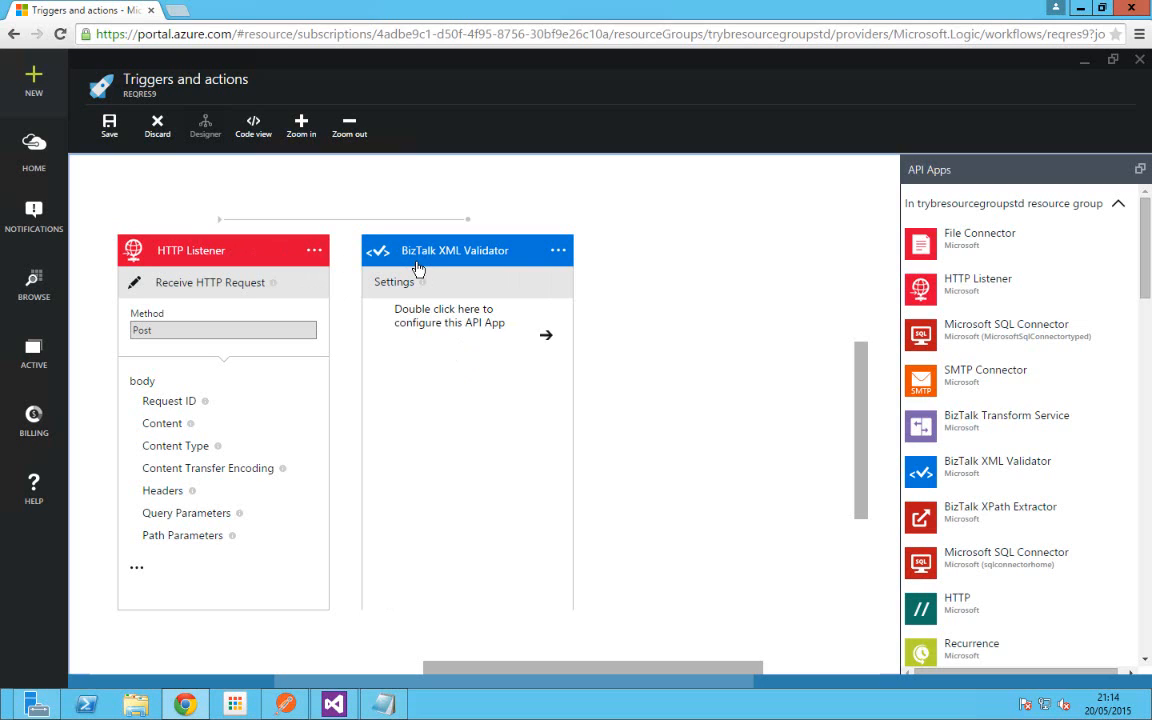
left_click(548, 341)
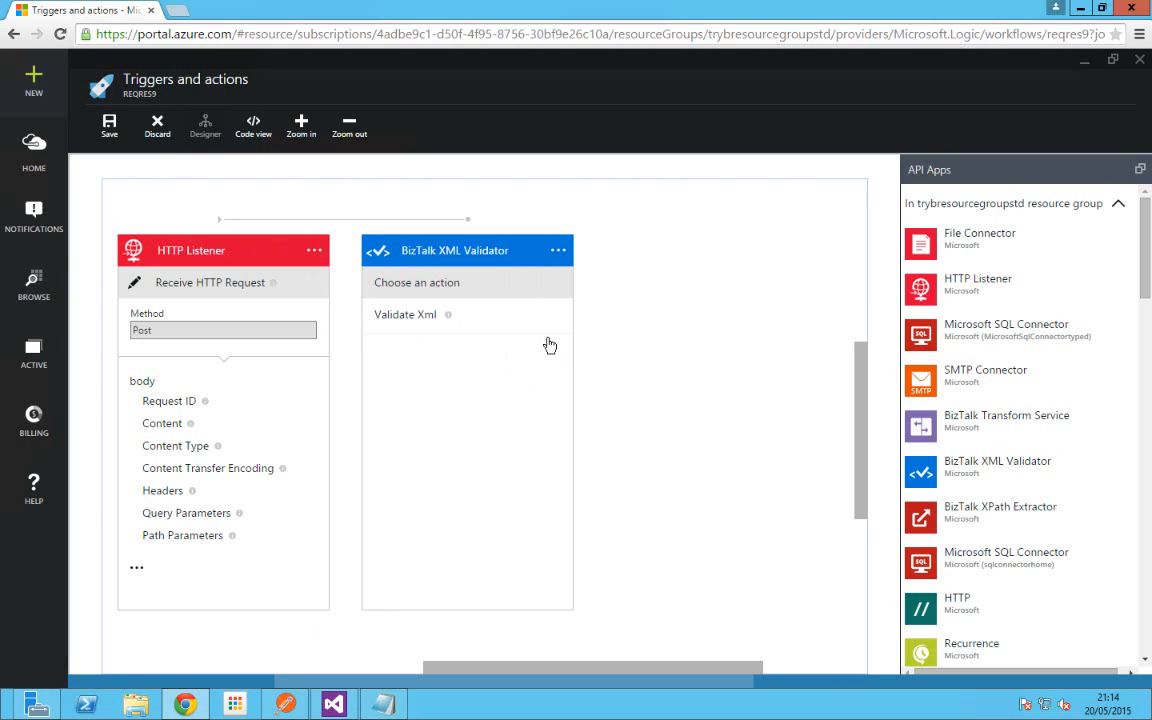
left_click(408, 318)
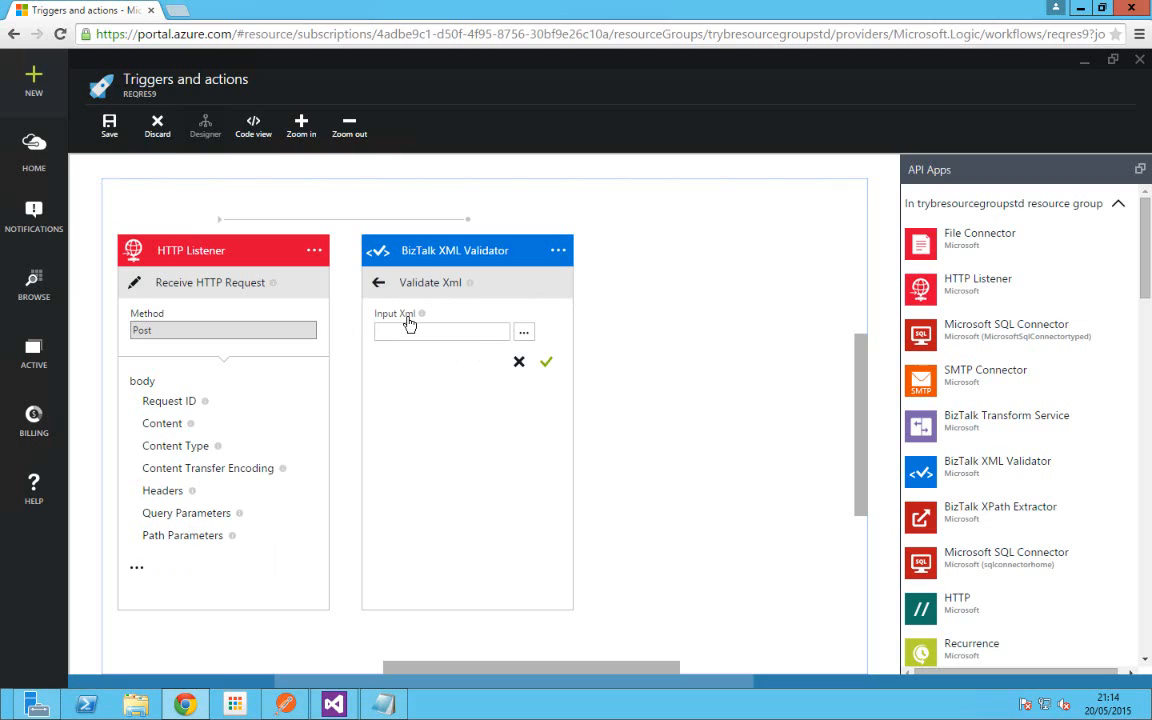
left_click(524, 333)
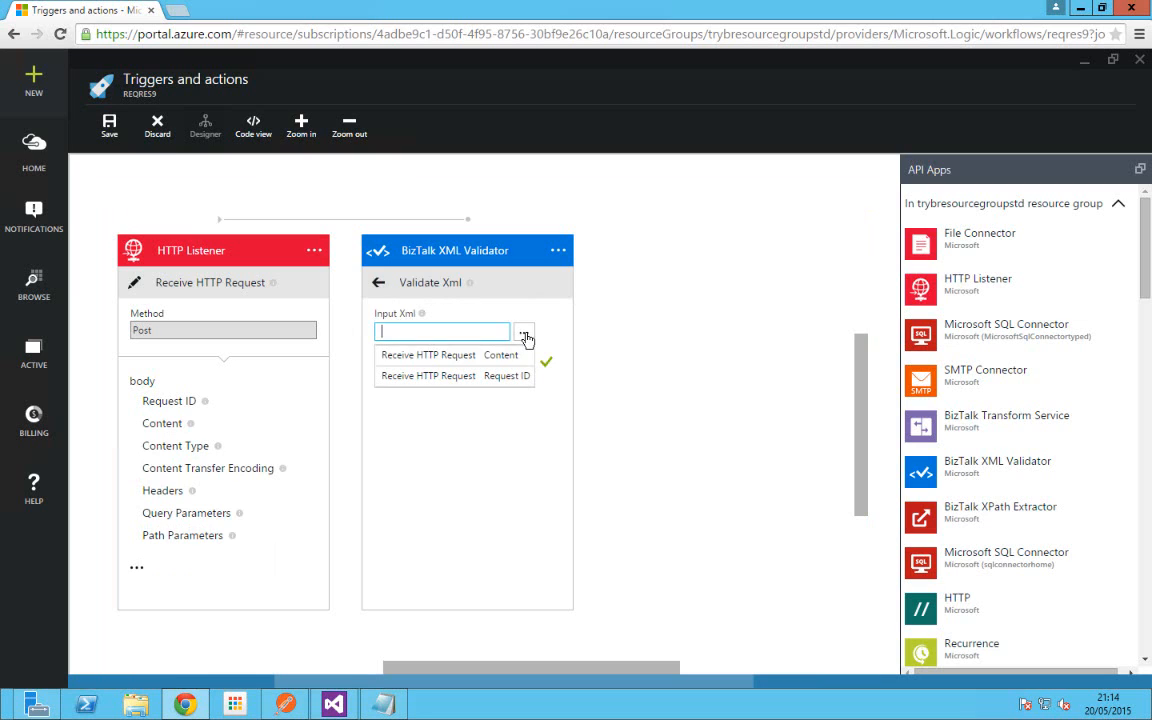
key("Down")
left_click(501, 387)
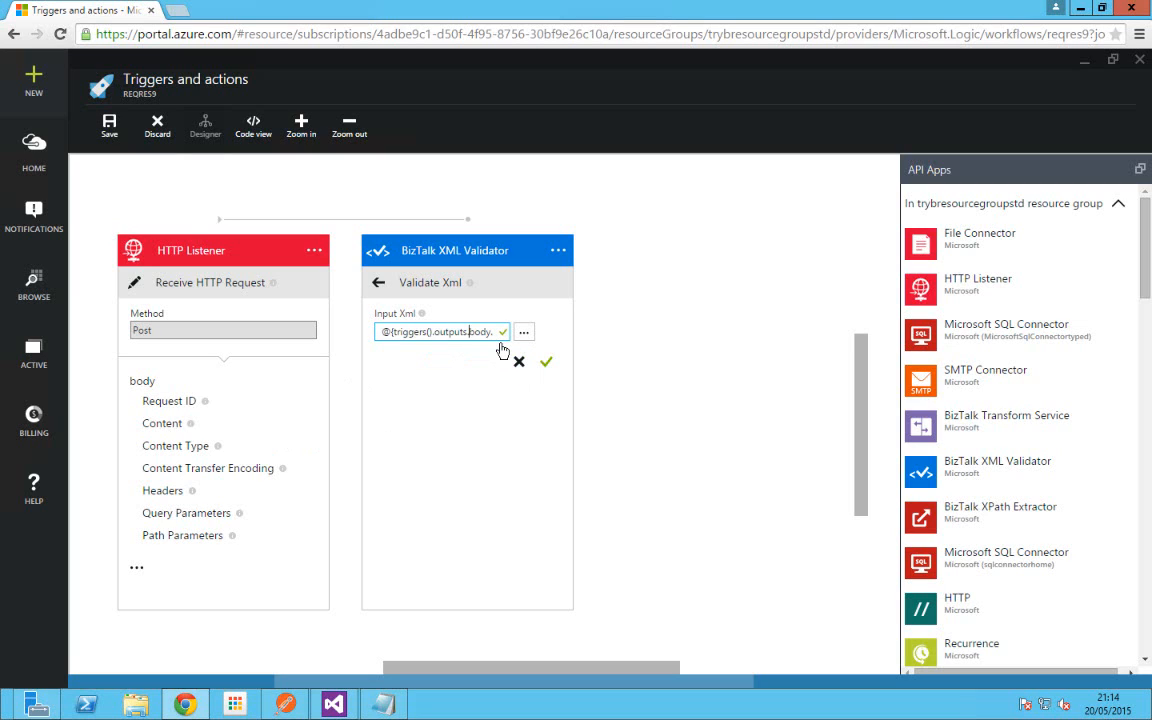
key("ctrl+shift+Left")
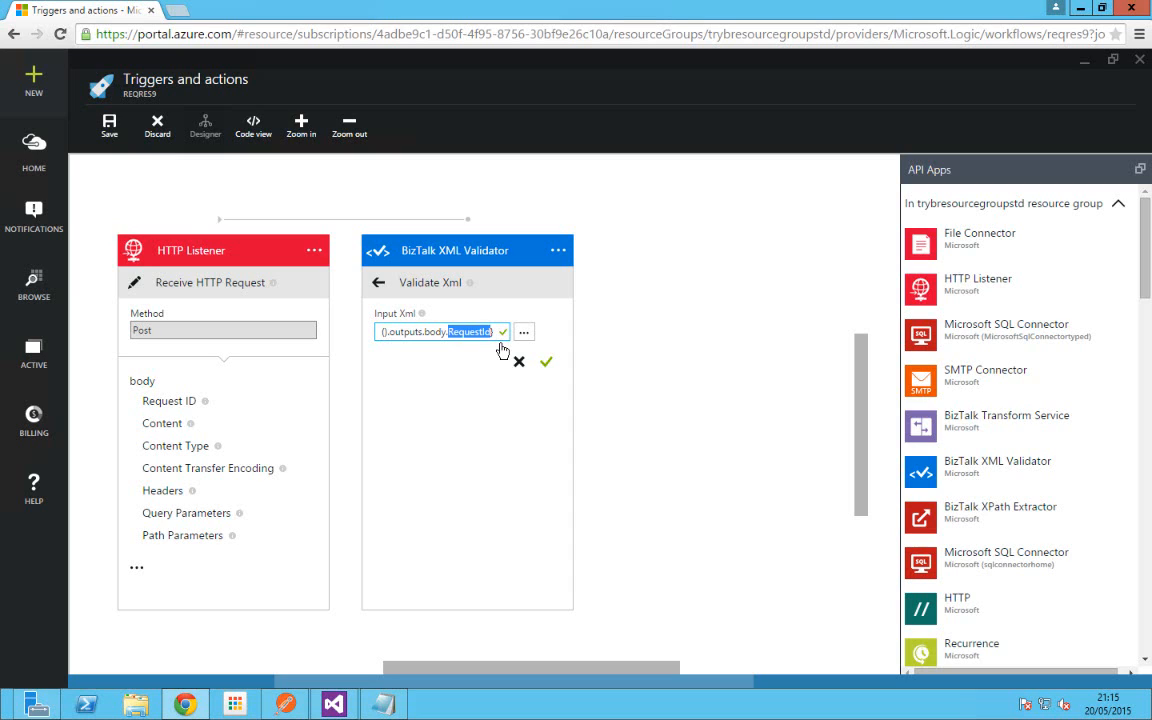
key("BackSpace")
key("BackSpace")
type("YHe")
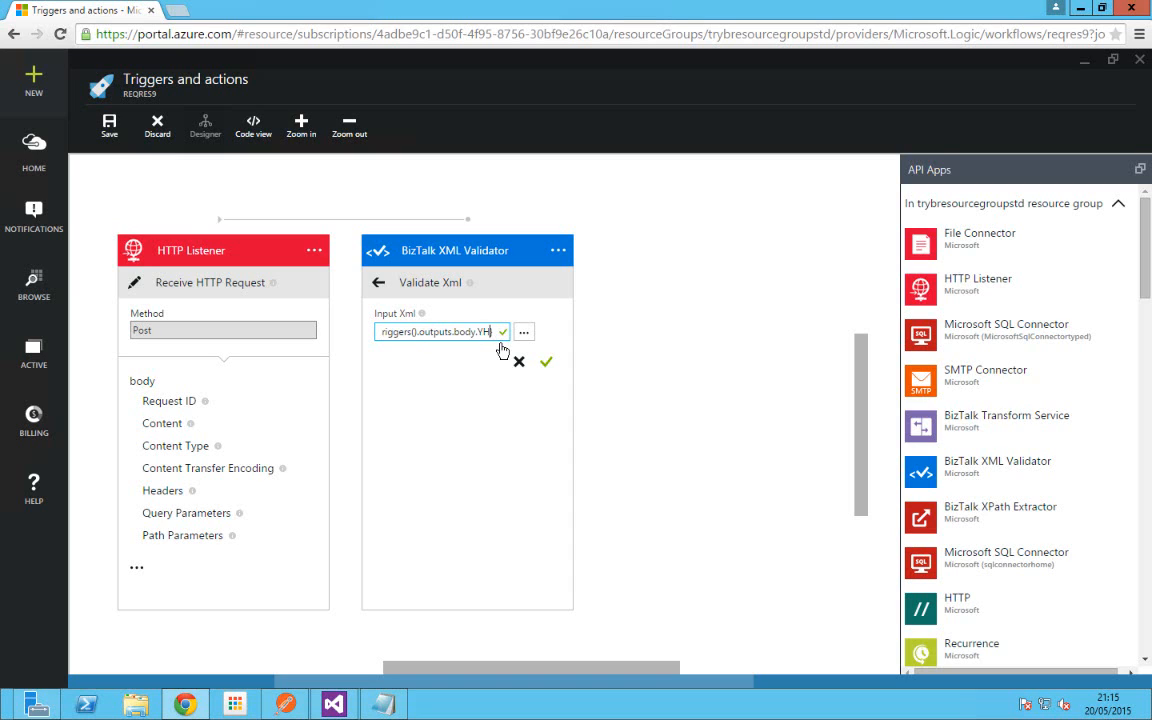
key("BackSpace")
key("BackSpace")
key("BackSpace")
type("Header")
key("Home")
key("ctrl+a")
key("BackSpace")
Step: Set Input Xml to the request's body Content and commit the Validate Xml action
left_click(523, 333)
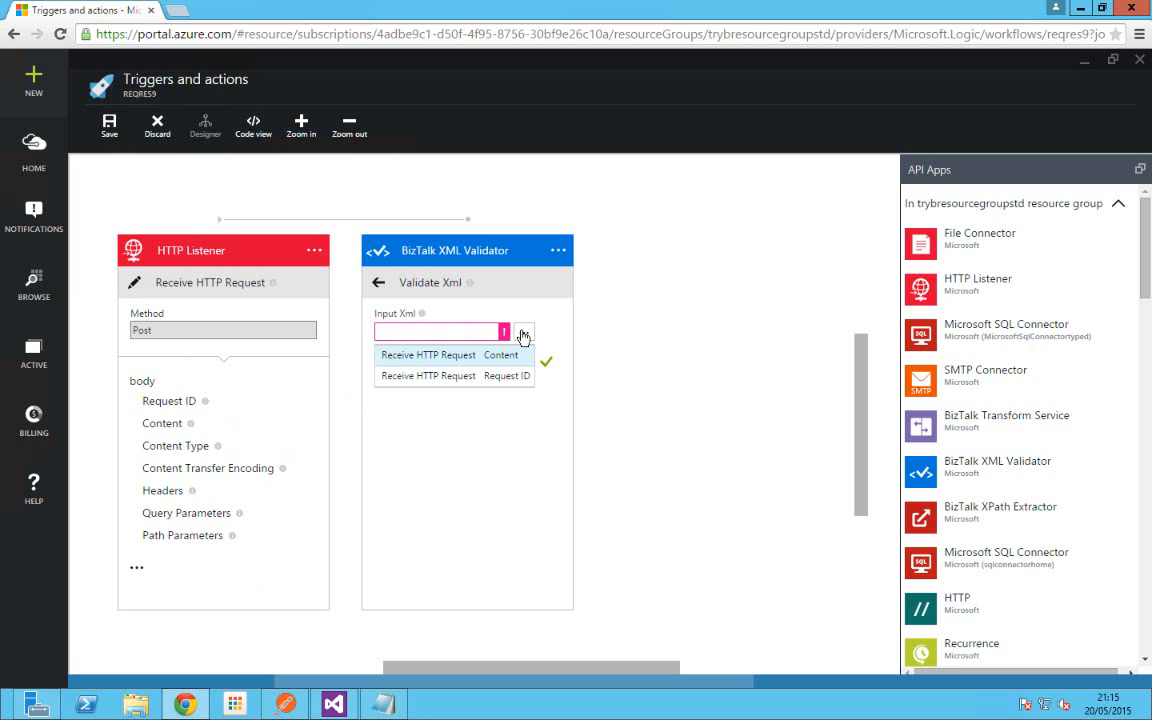
left_click(504, 358)
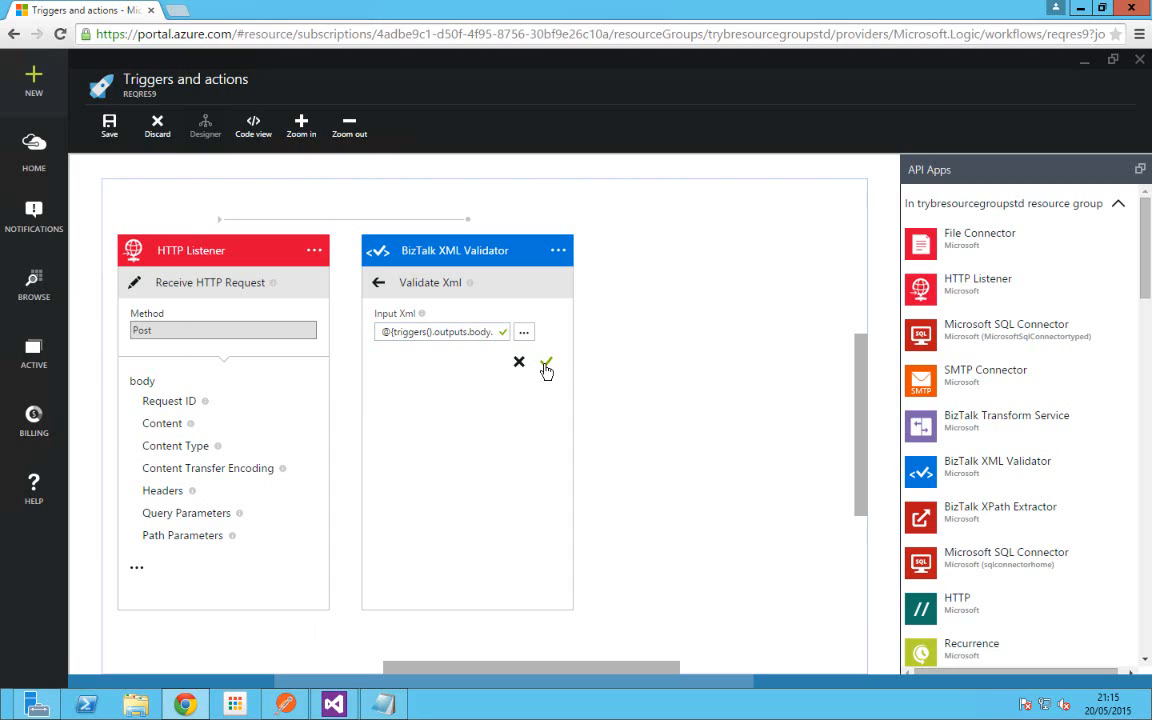
left_click(546, 368)
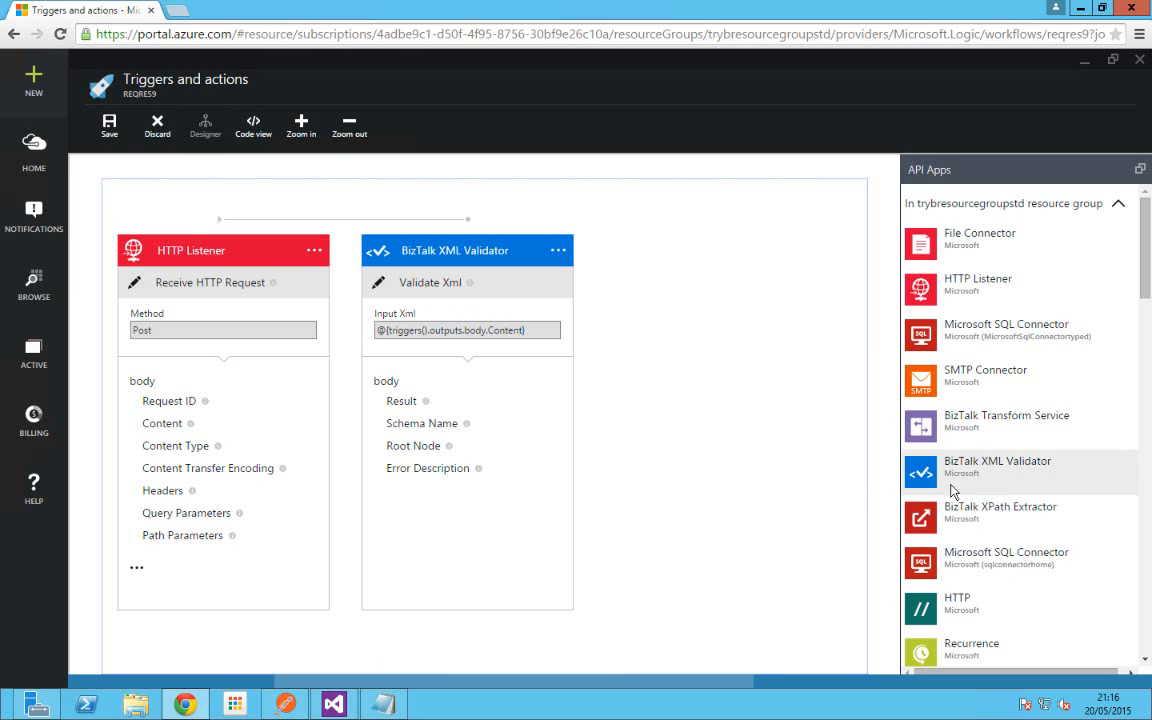
Step: Add a BizTalk Transform Service step after the validator using the Transform action
left_click(935, 428)
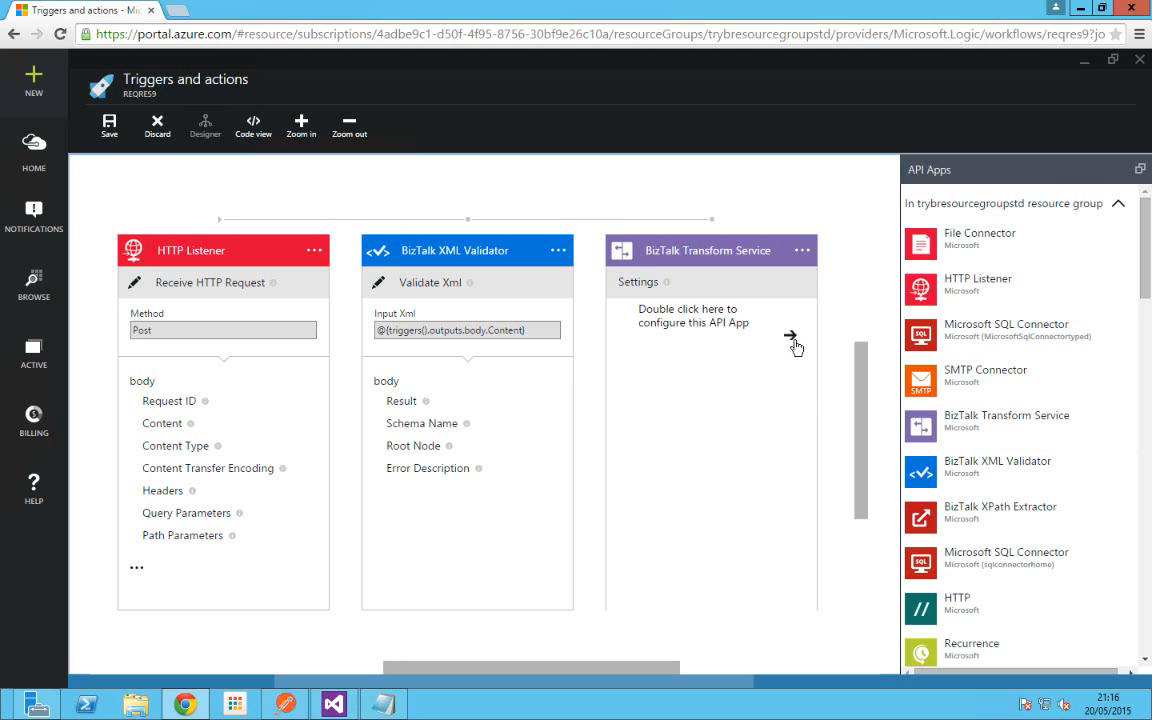
double_click(791, 343)
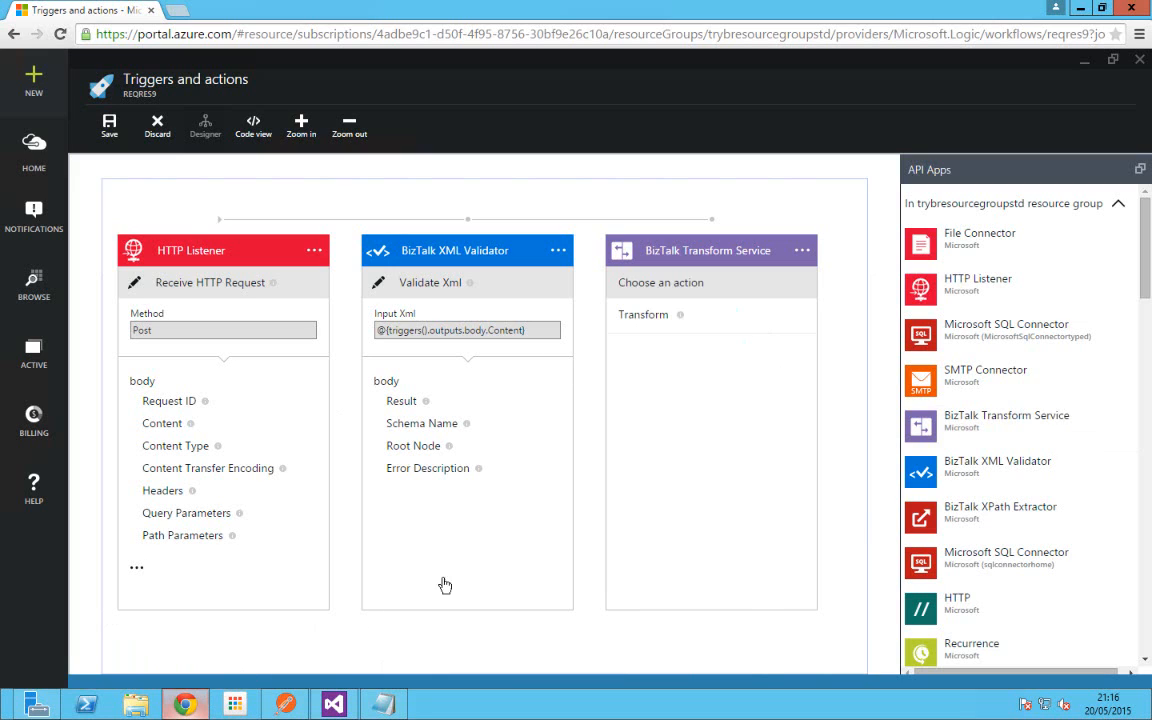
left_click(648, 318)
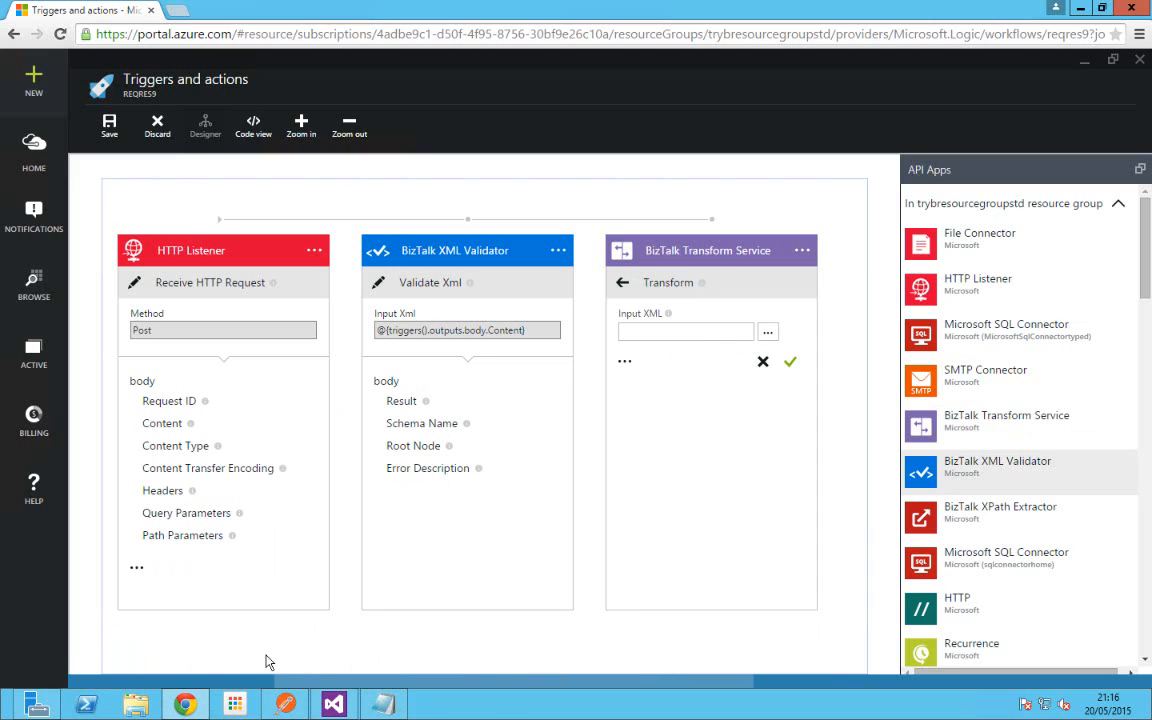
Step: Set the Transform's Input XML to the request's body Content, adding the missing closing parenthesis
left_click(769, 336)
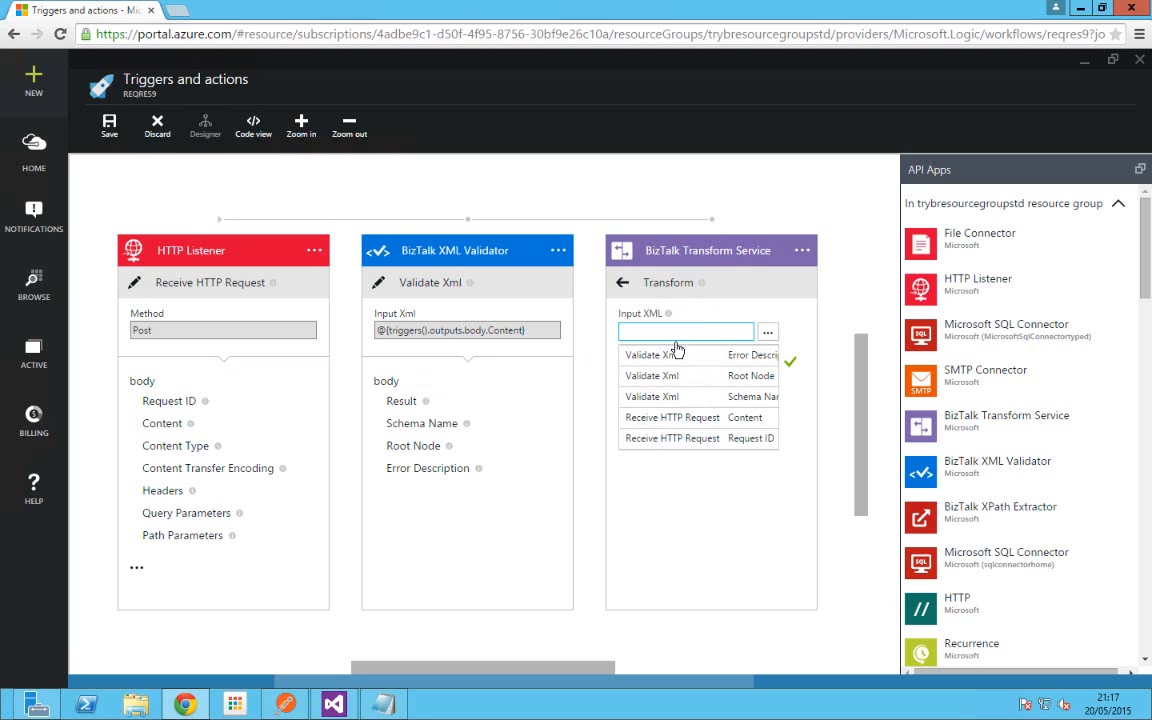
left_click(739, 426)
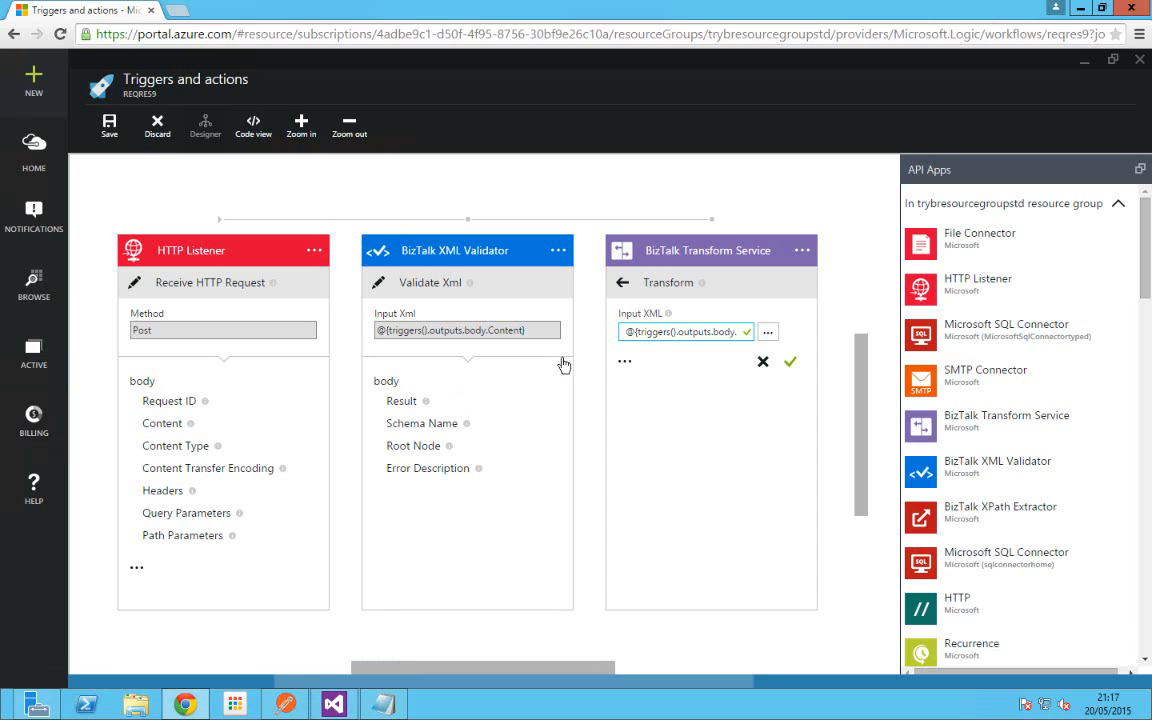
double_click(665, 333)
left_click_drag(685, 333, 703, 333)
left_click(713, 331)
key("End")
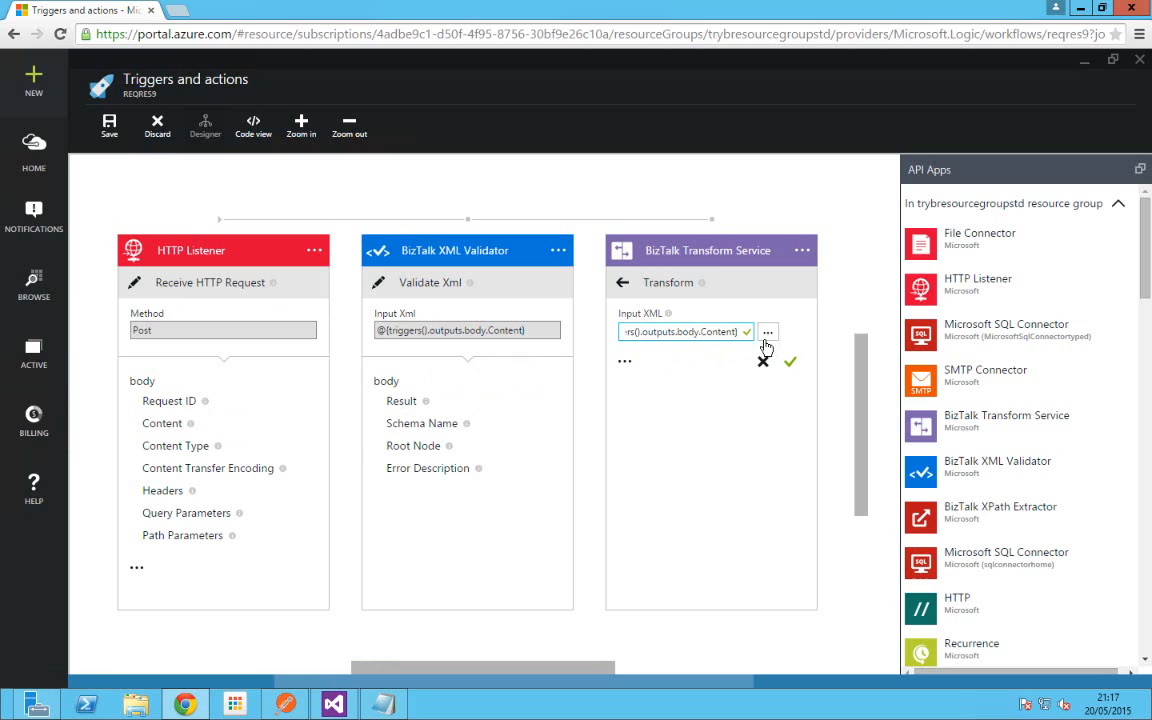
type(")")
left_click(802, 252)
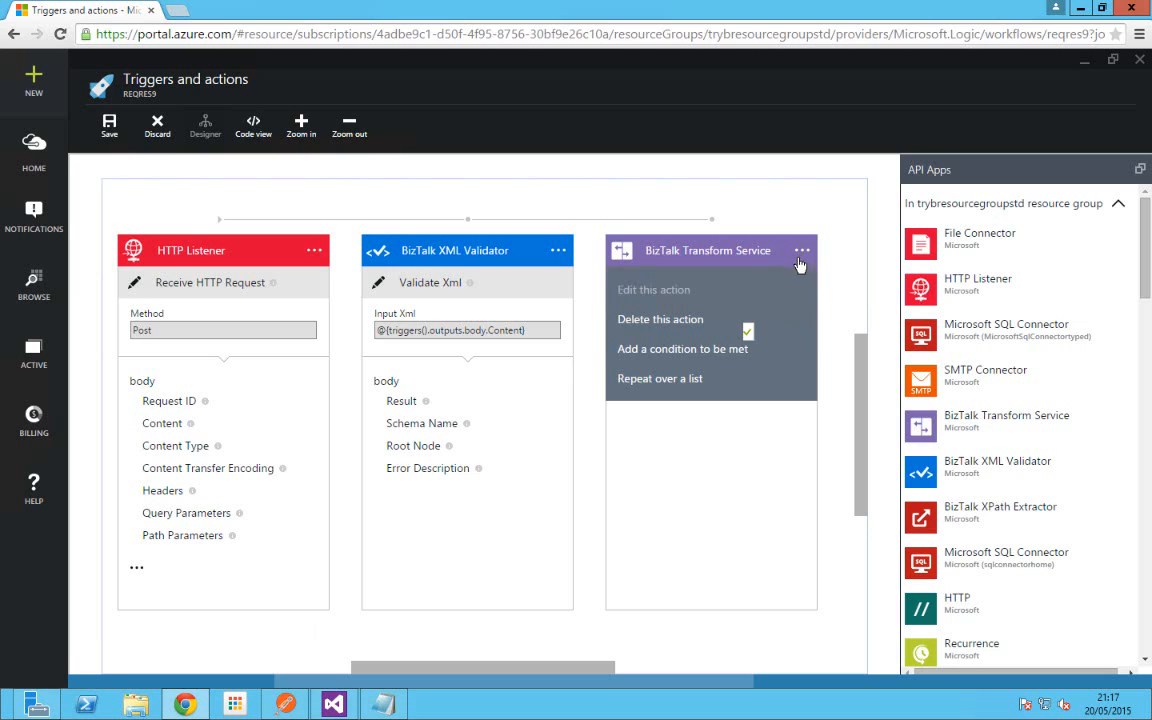
left_click(760, 349)
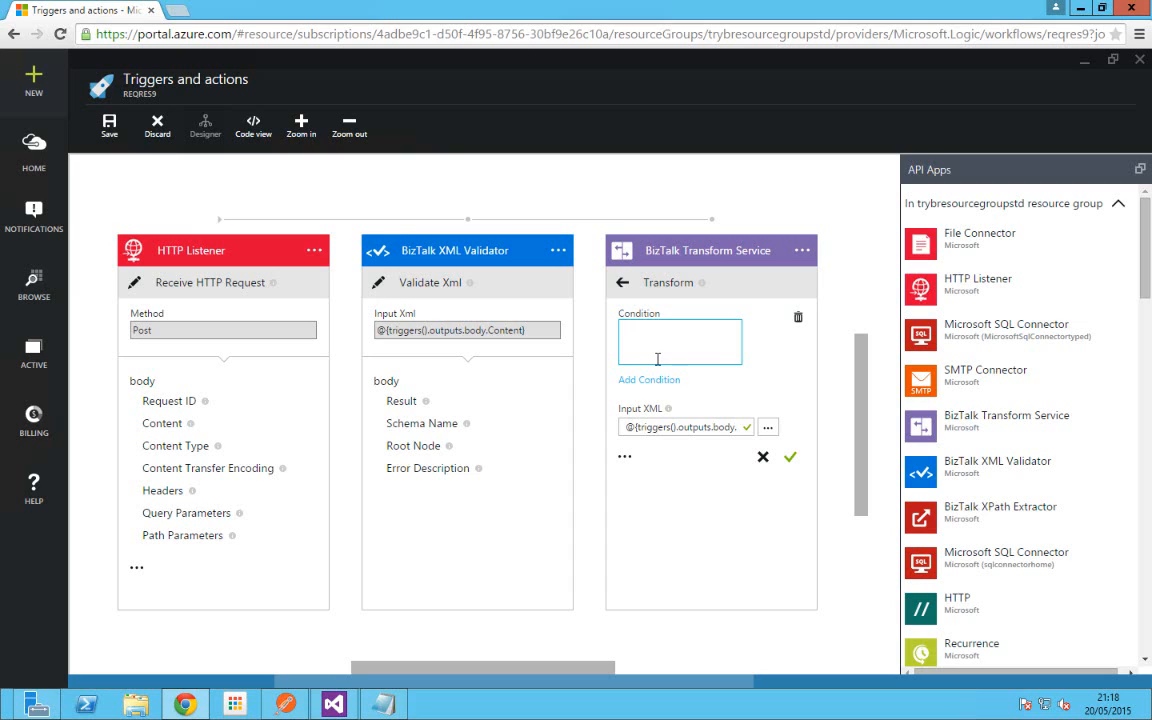
type("@")
type("erquls")
key("BackSpace")
key("BackSpace")
key("BackSpace")
type("quals(body('xmlvalidator")
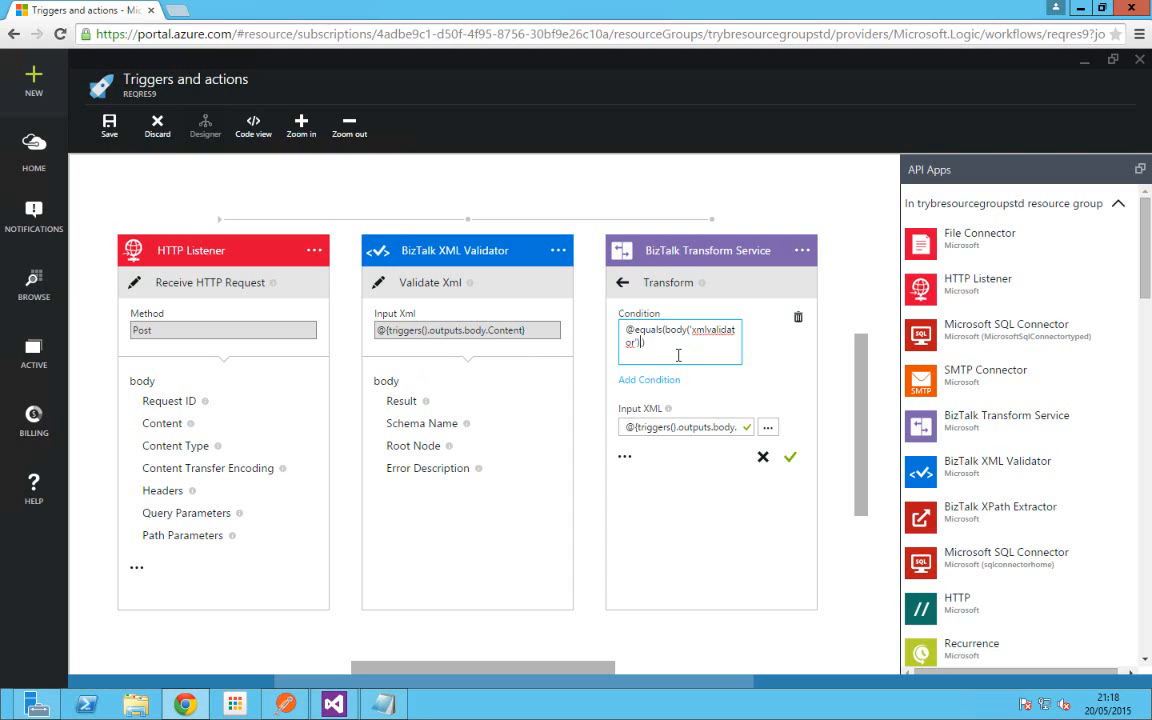
type(".result")
key("Delete")
type("R")
key("BackSpace")
type(",")
type("'True")
type("bool")
type("(")
Step: Close the API App details, keep the unsaved designer edits, and commit the conditional Transform
key("ctrl+a")
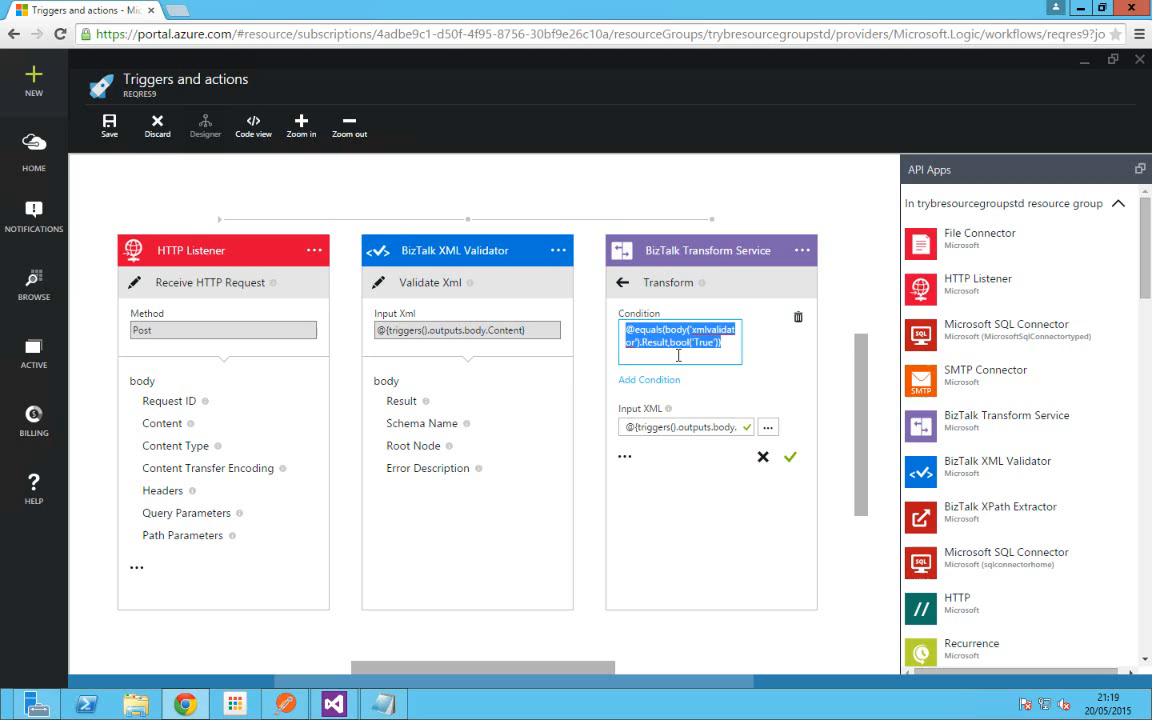
left_click(730, 349)
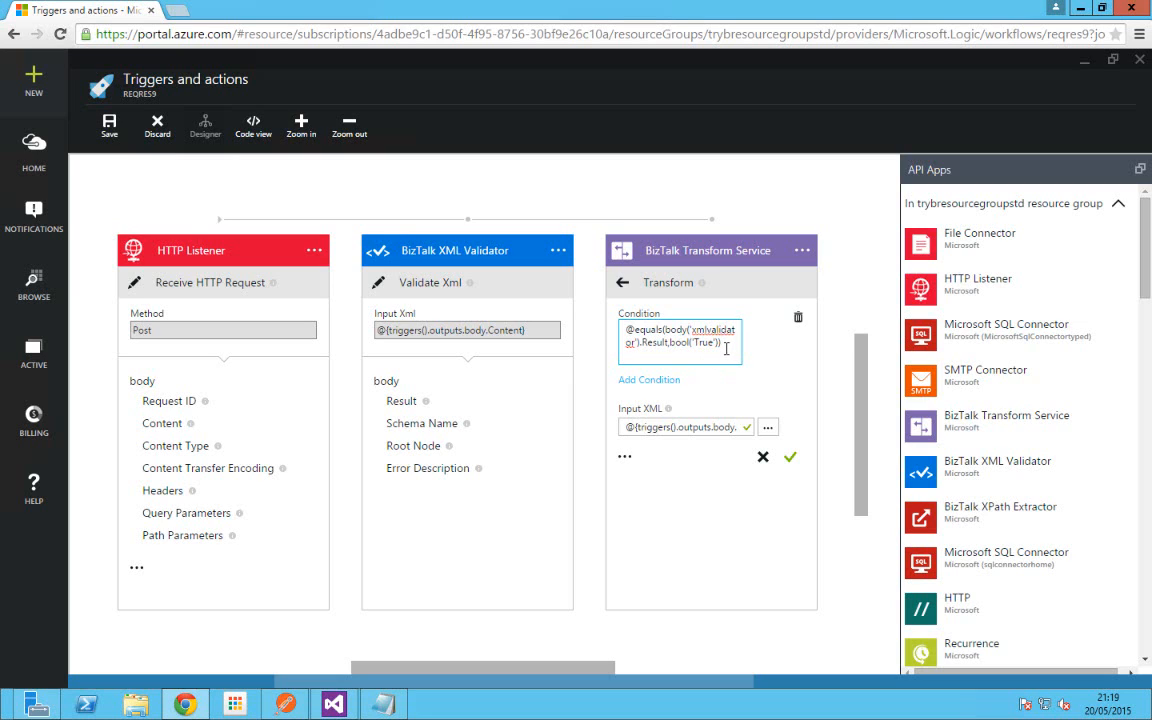
double_click(654, 342)
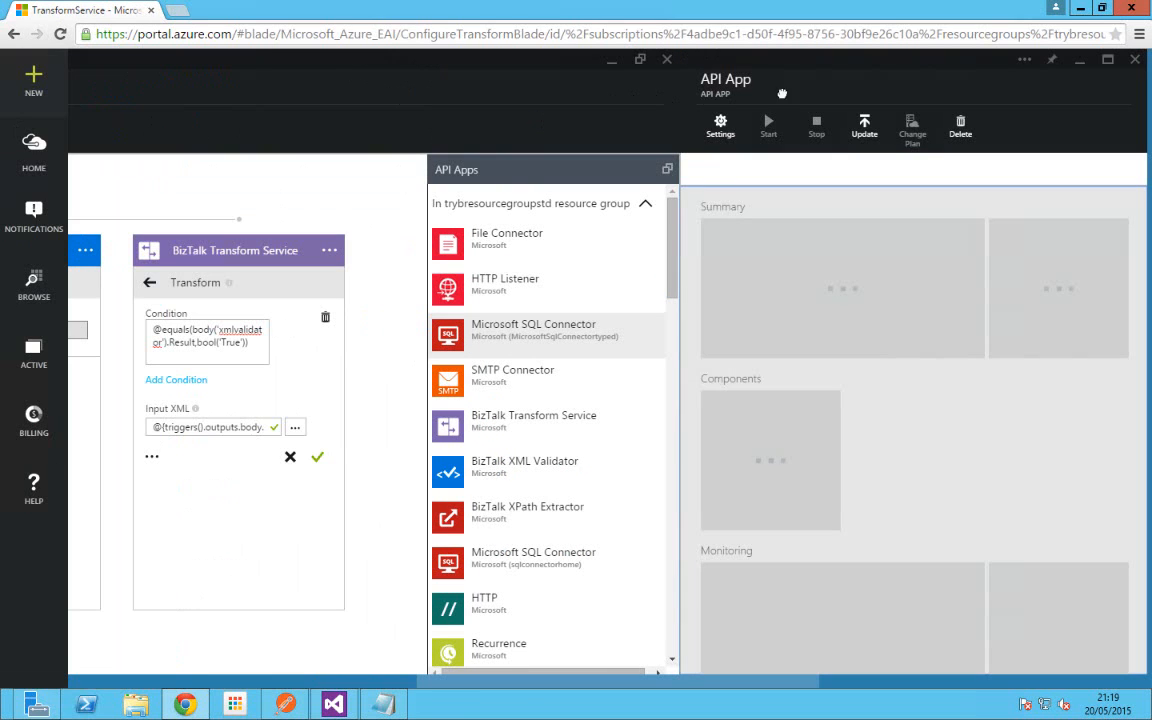
left_click(1136, 61)
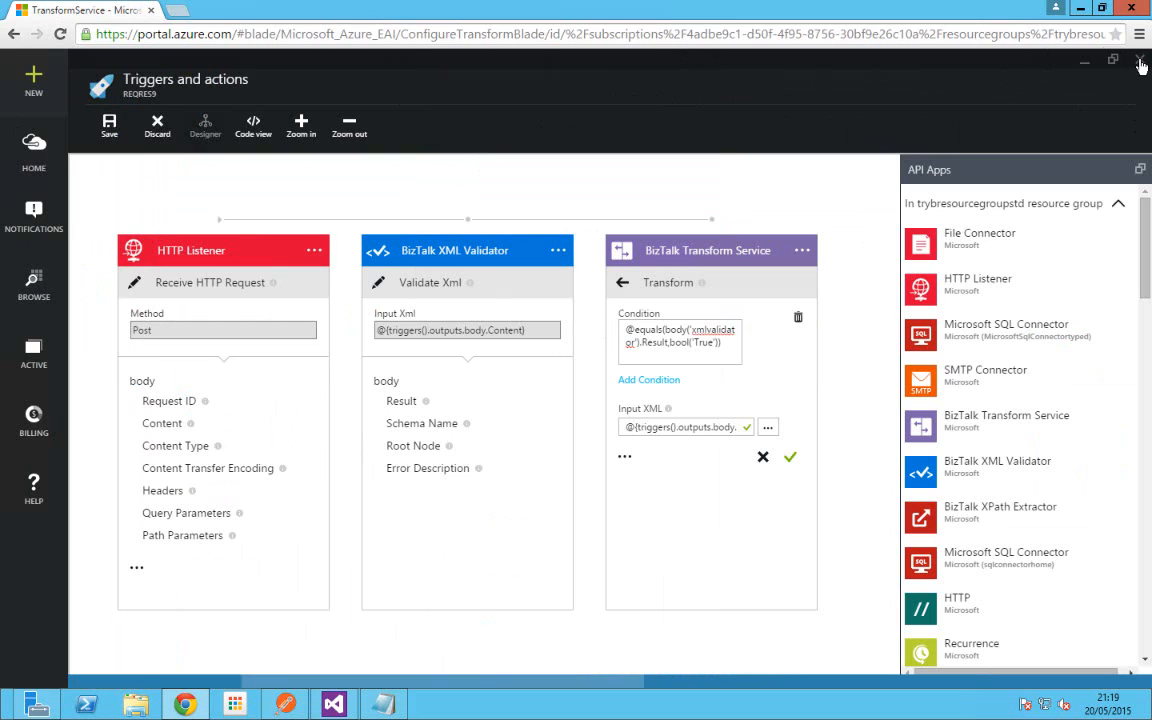
left_click(1139, 61)
left_click(664, 135)
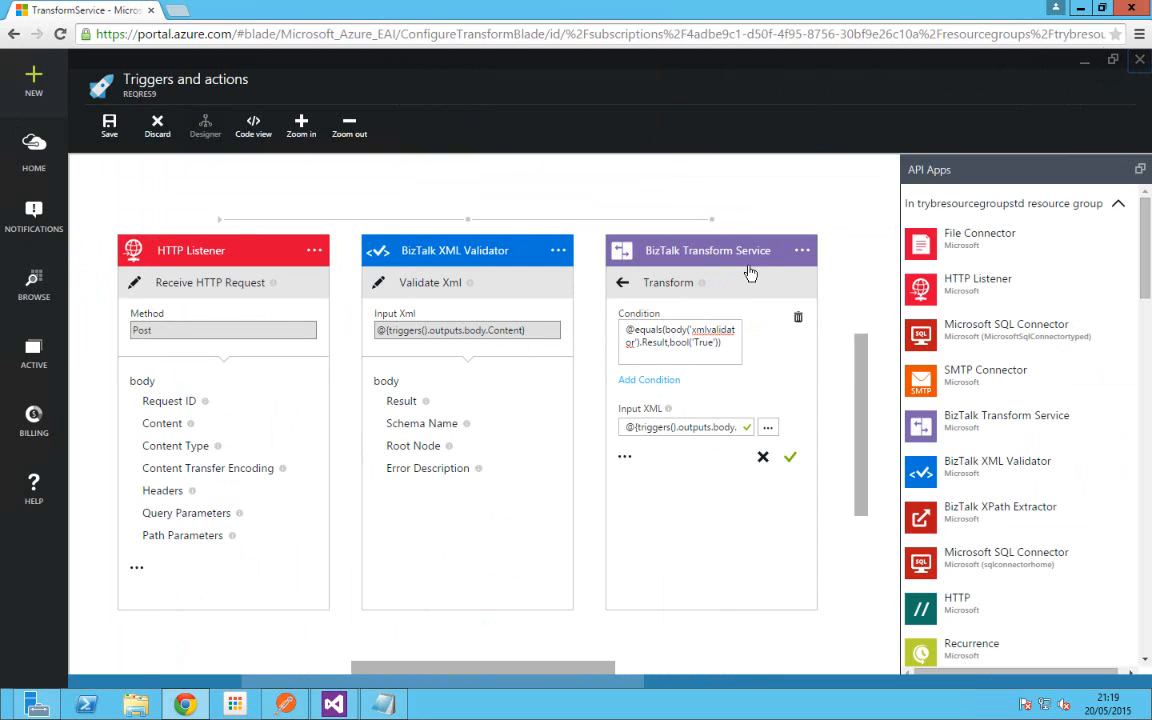
left_click(791, 460)
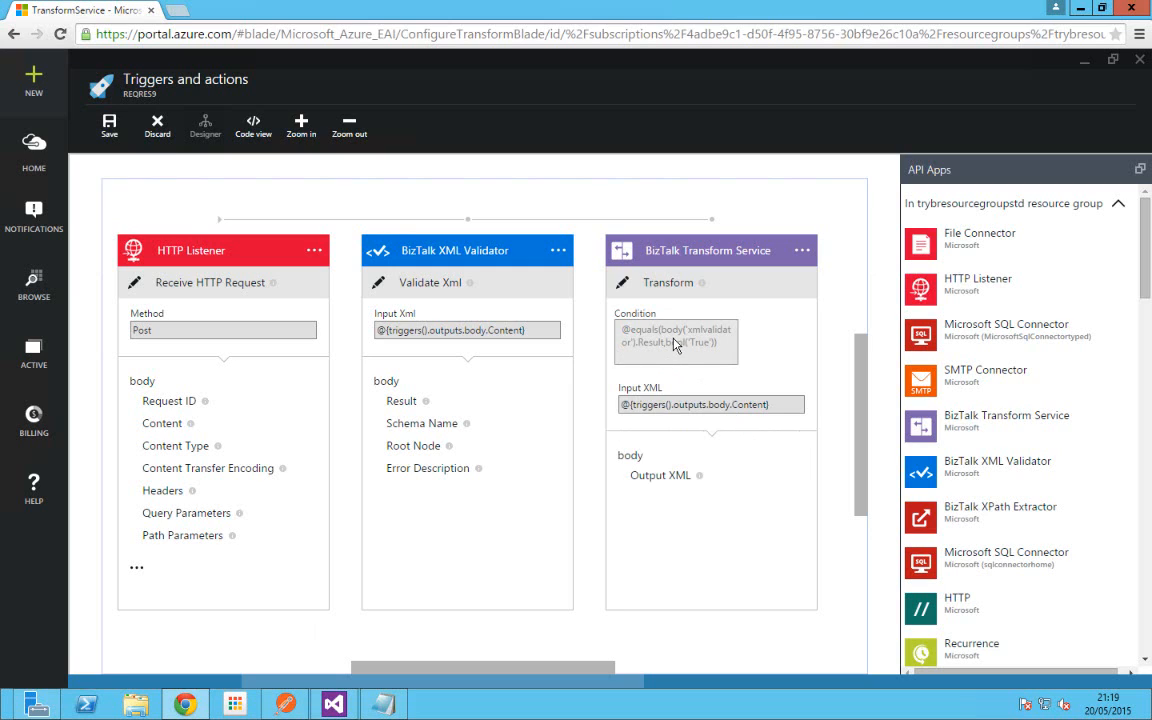
Step: Add an HTTP Listener step after the Transform and hide the API Apps list
left_click(919, 293)
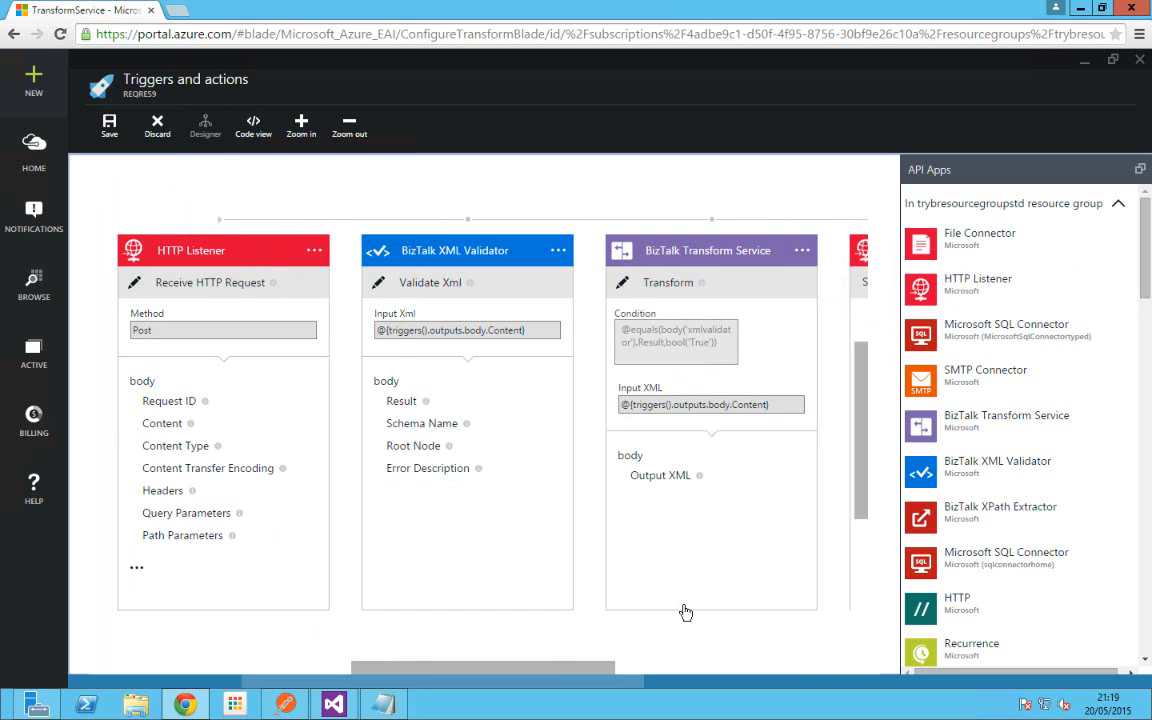
left_click_drag(616, 685, 696, 684)
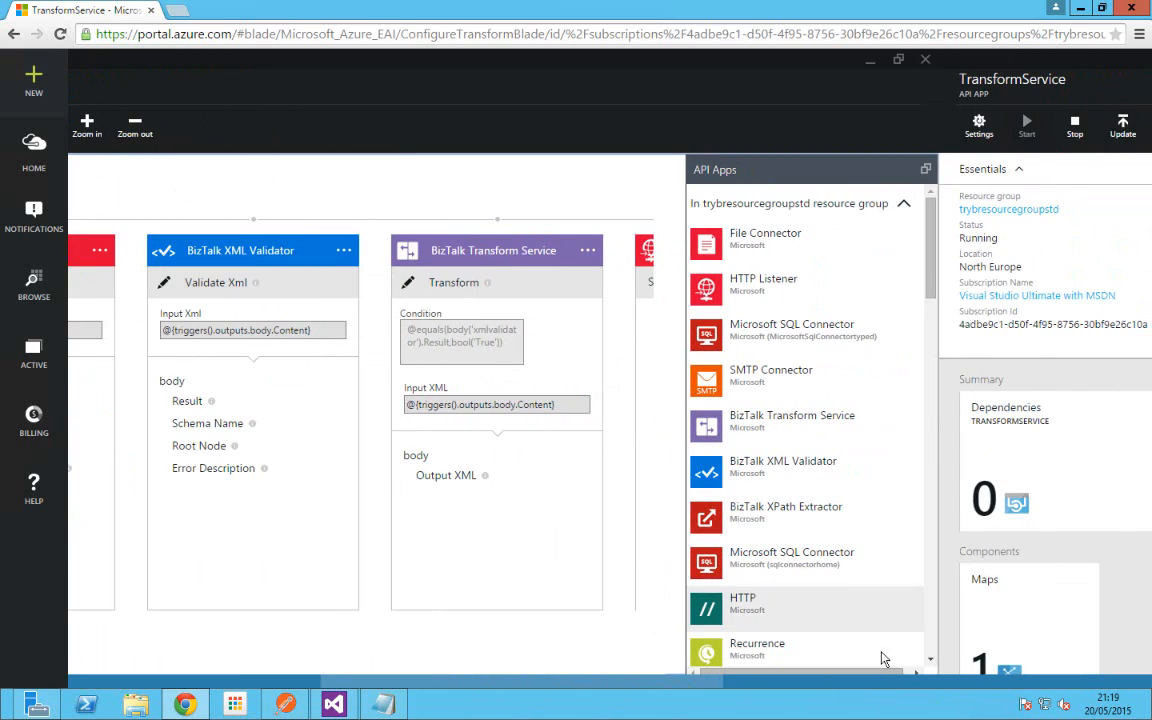
left_click(943, 686)
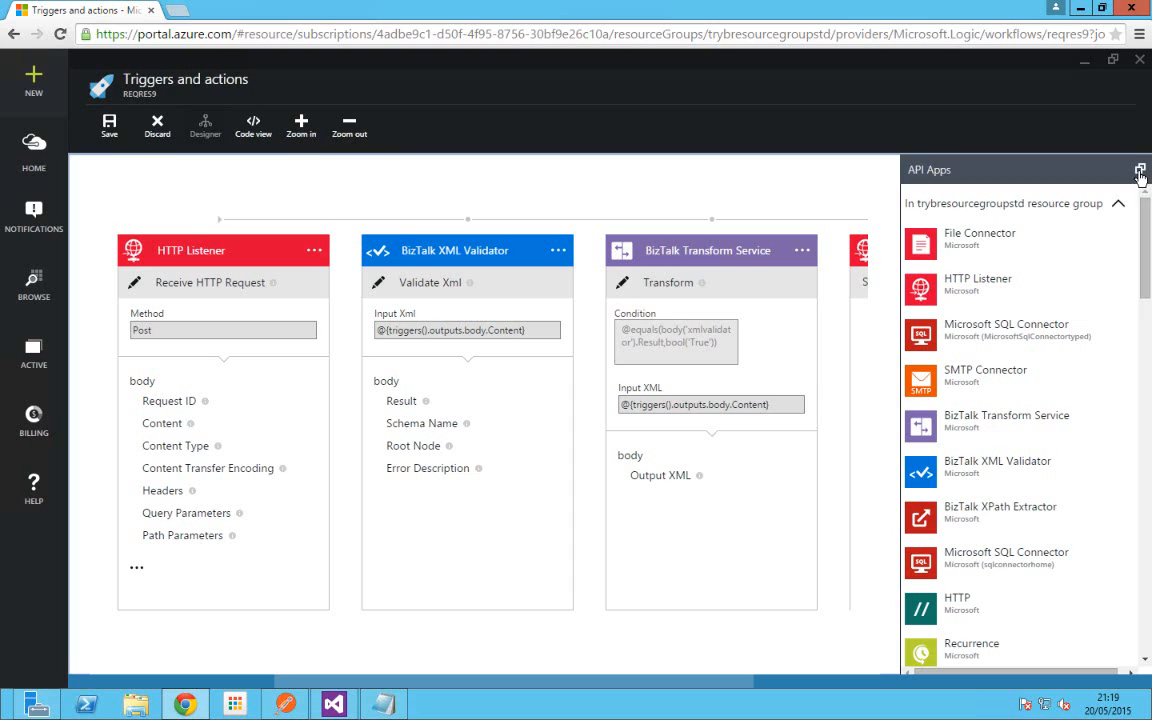
left_click(1139, 170)
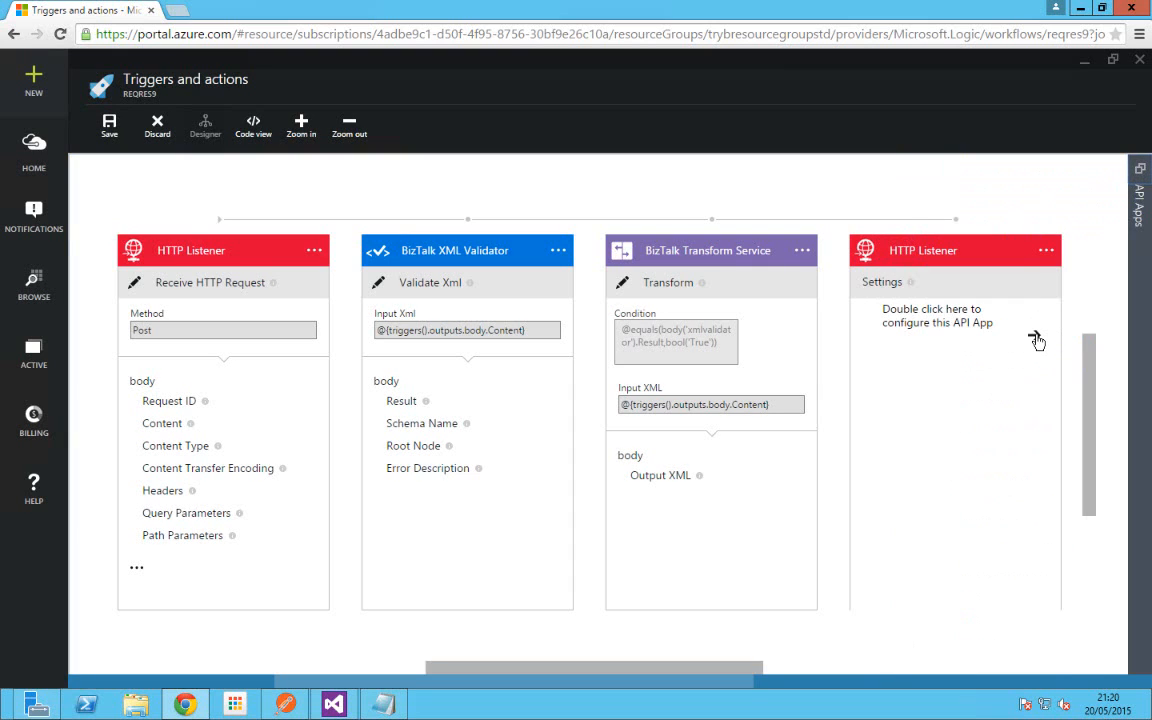
Step: Show the new HTTP Listener card's action choices, including Send HTTP Response
double_click(1037, 341)
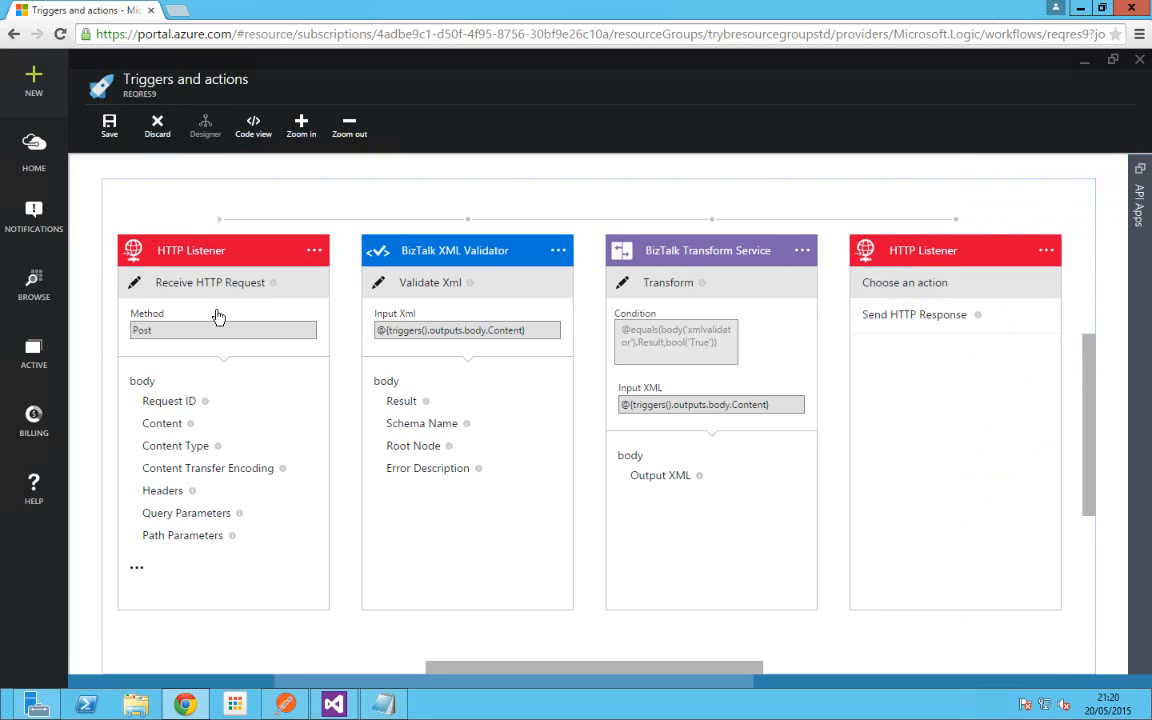
Step: Send an HTTP response with the trigger's Request ID, the transform's OutputXml as content, and status 200
left_click(949, 316)
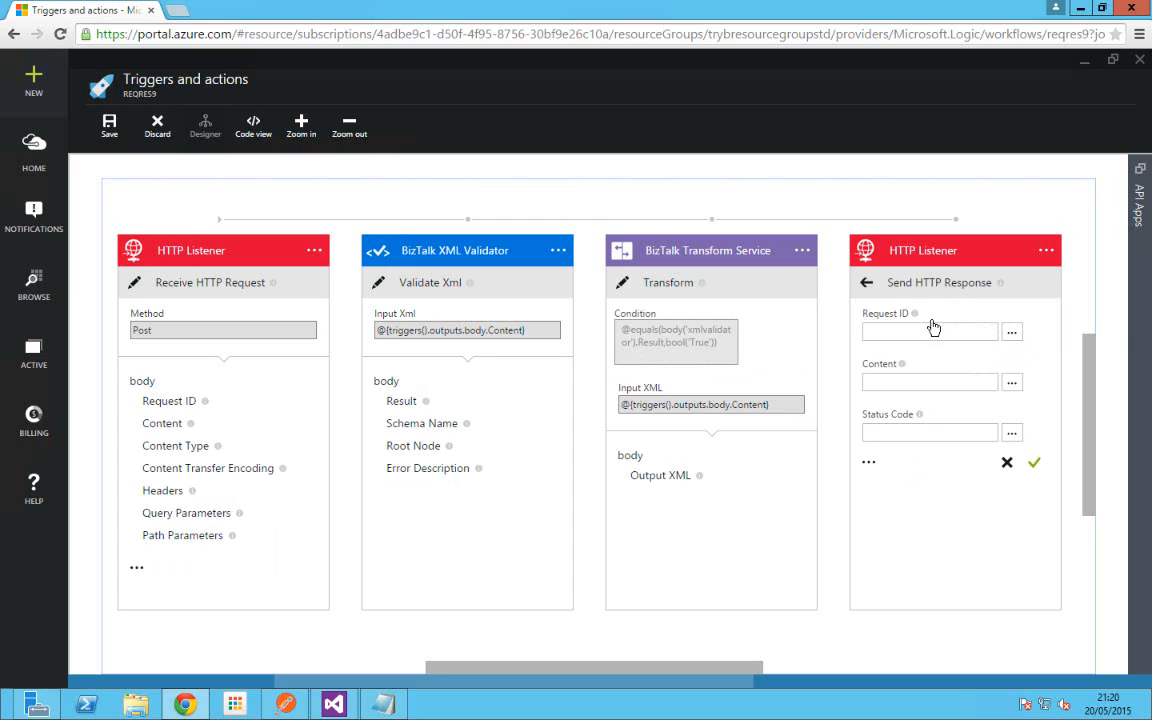
left_click(1013, 336)
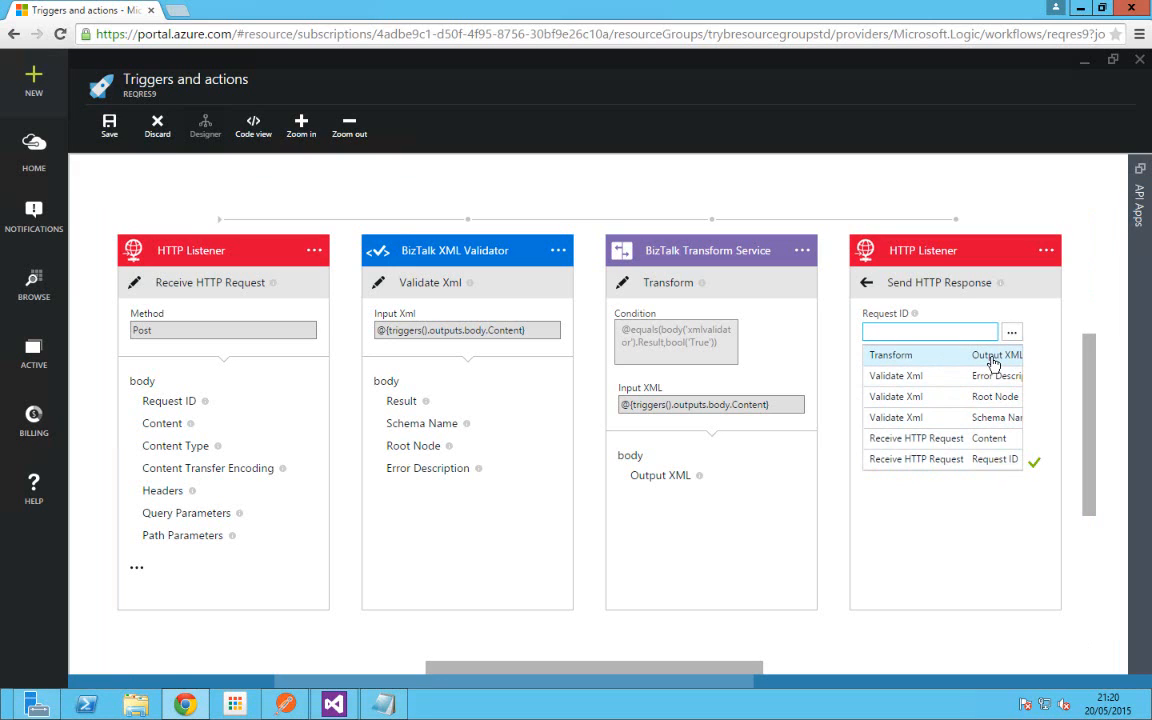
left_click(994, 460)
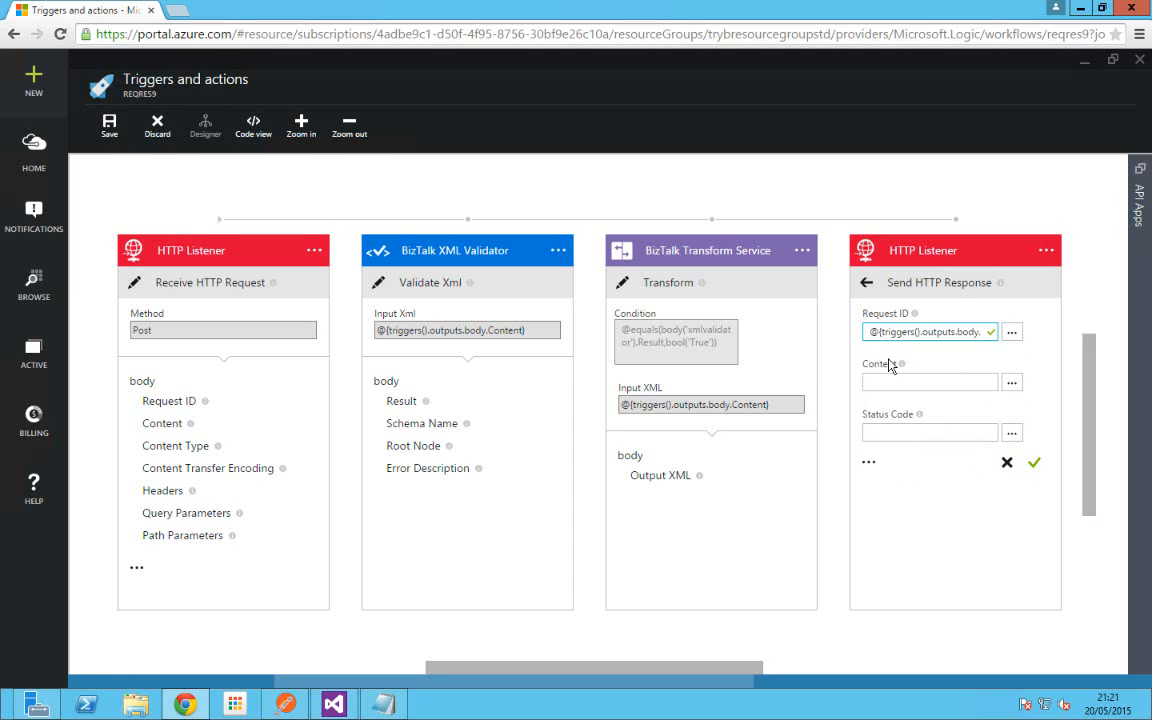
left_click(1012, 385)
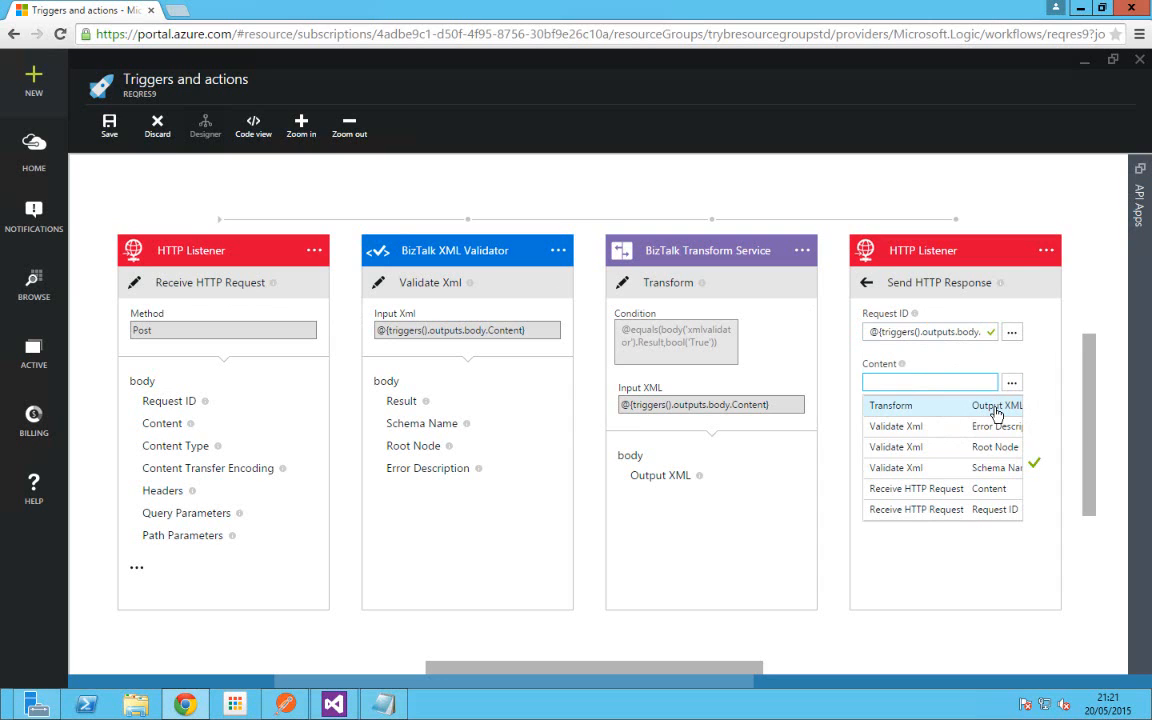
left_click(996, 407)
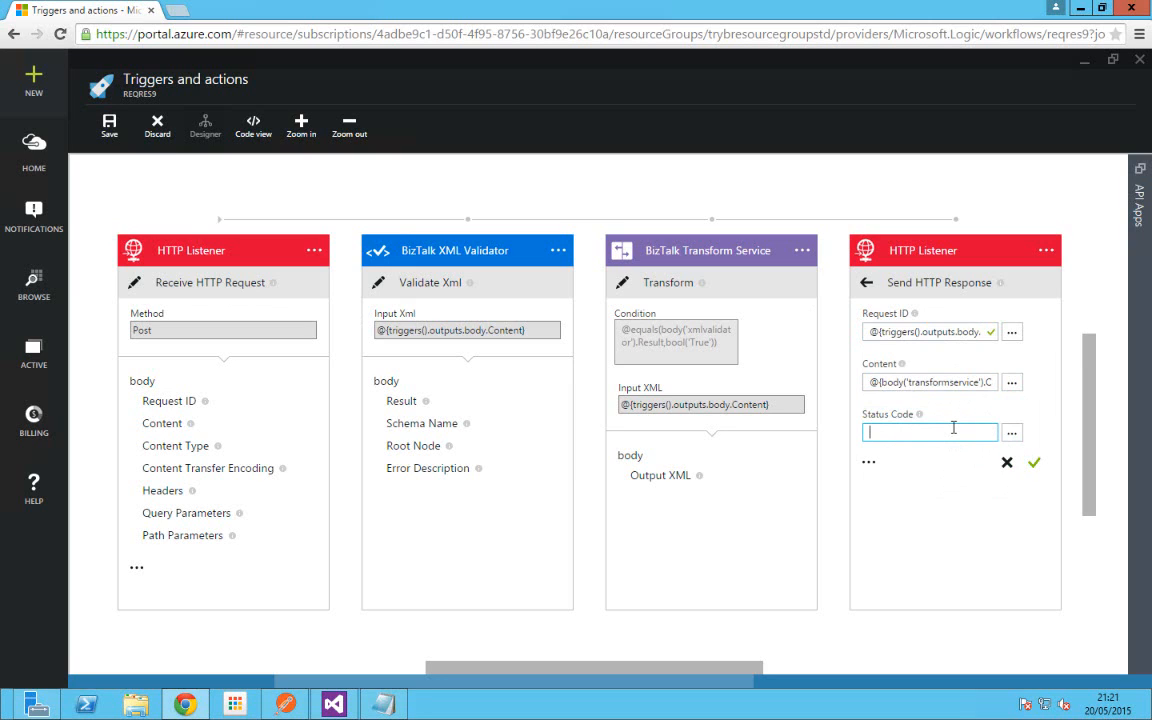
type("200")
left_click(1026, 468)
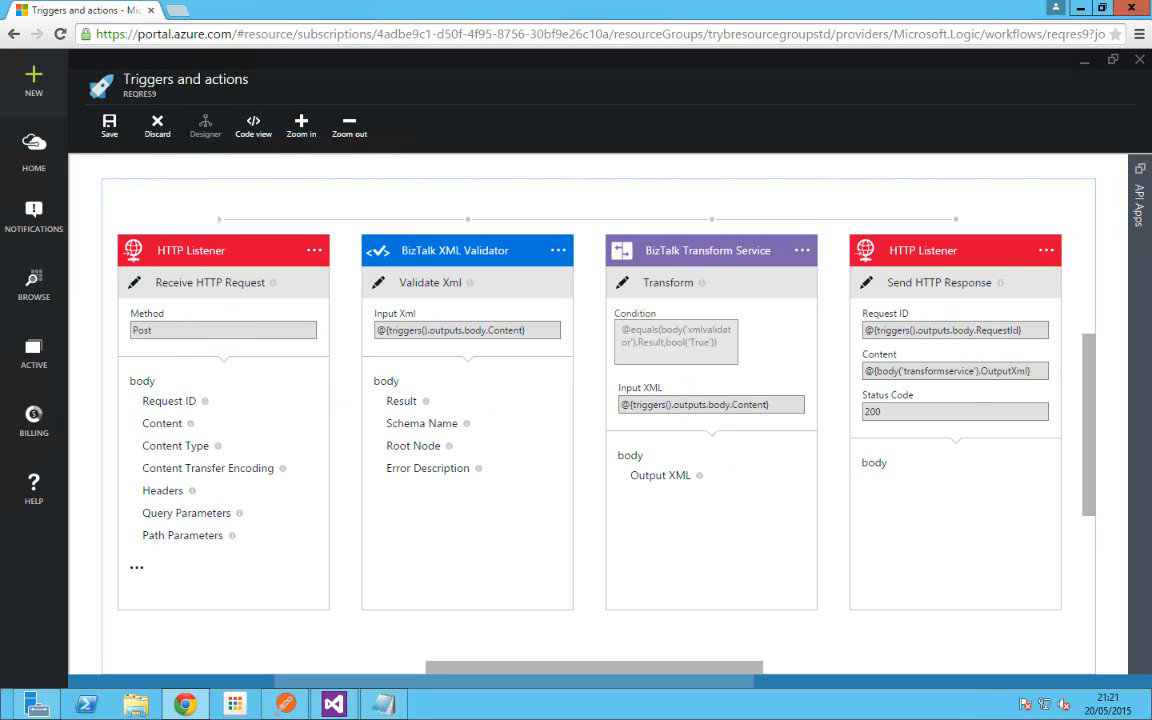
Step: Hide the API Apps panel, scroll right, and set the newest HTTP Listener to Send HTTP Response
left_click(1137, 190)
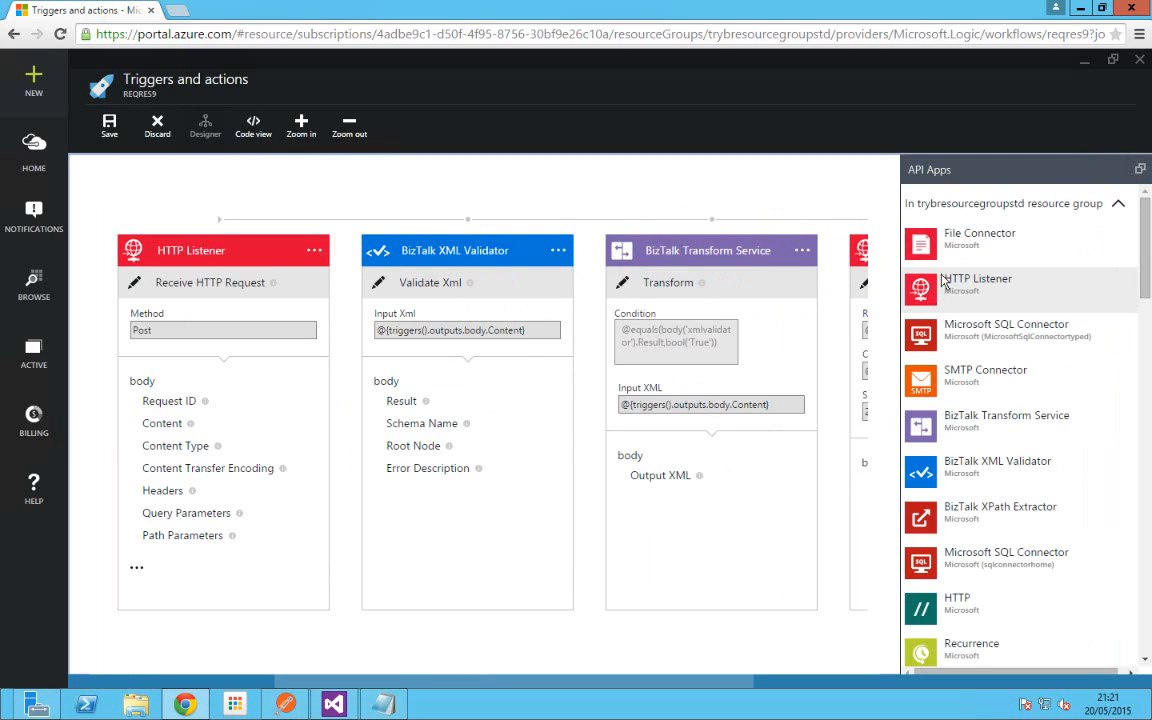
left_click(1139, 168)
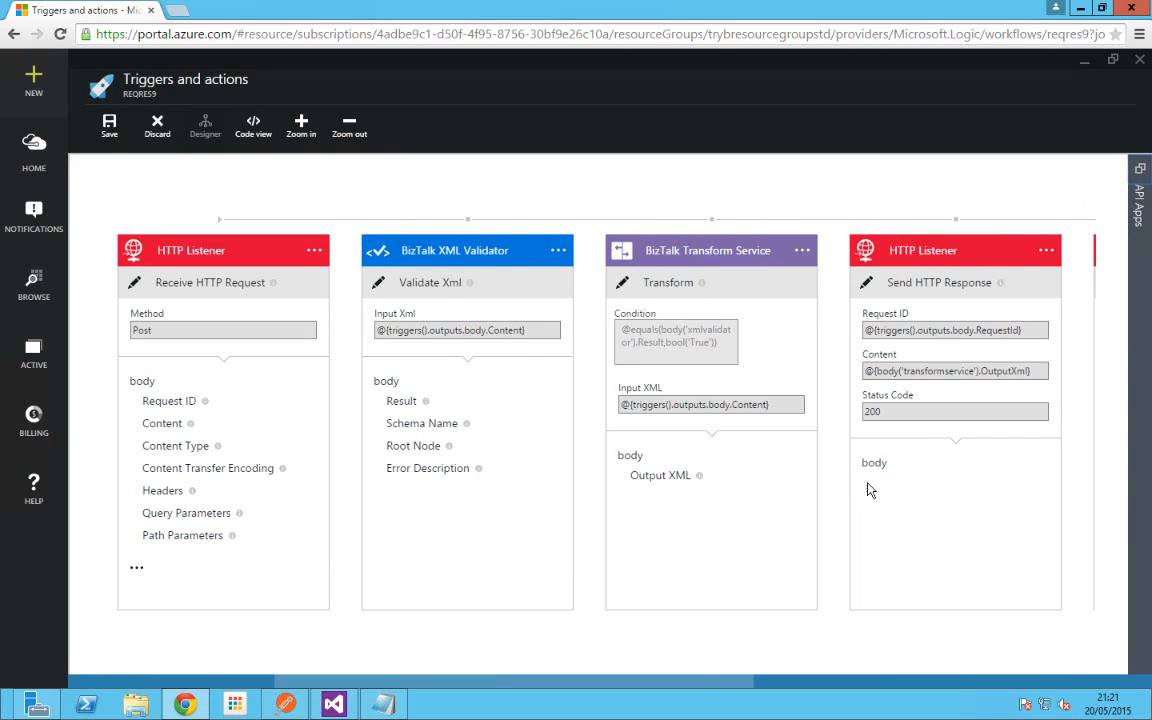
left_click_drag(720, 689, 786, 693)
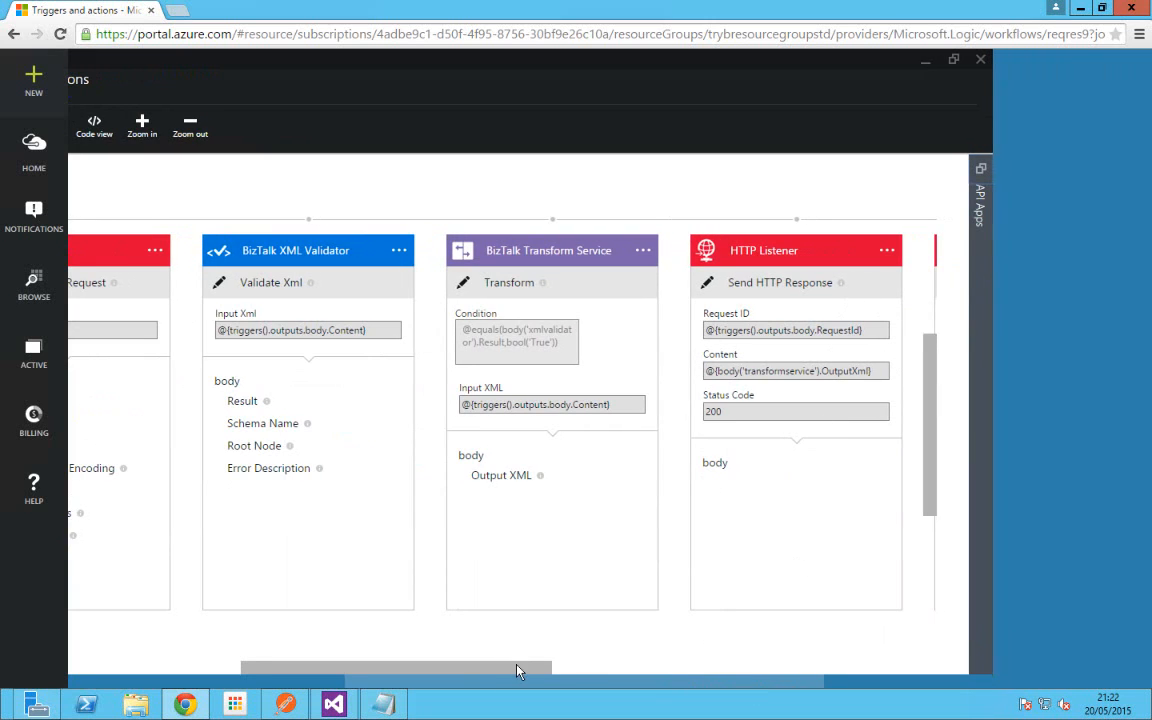
left_click_drag(517, 670, 697, 666)
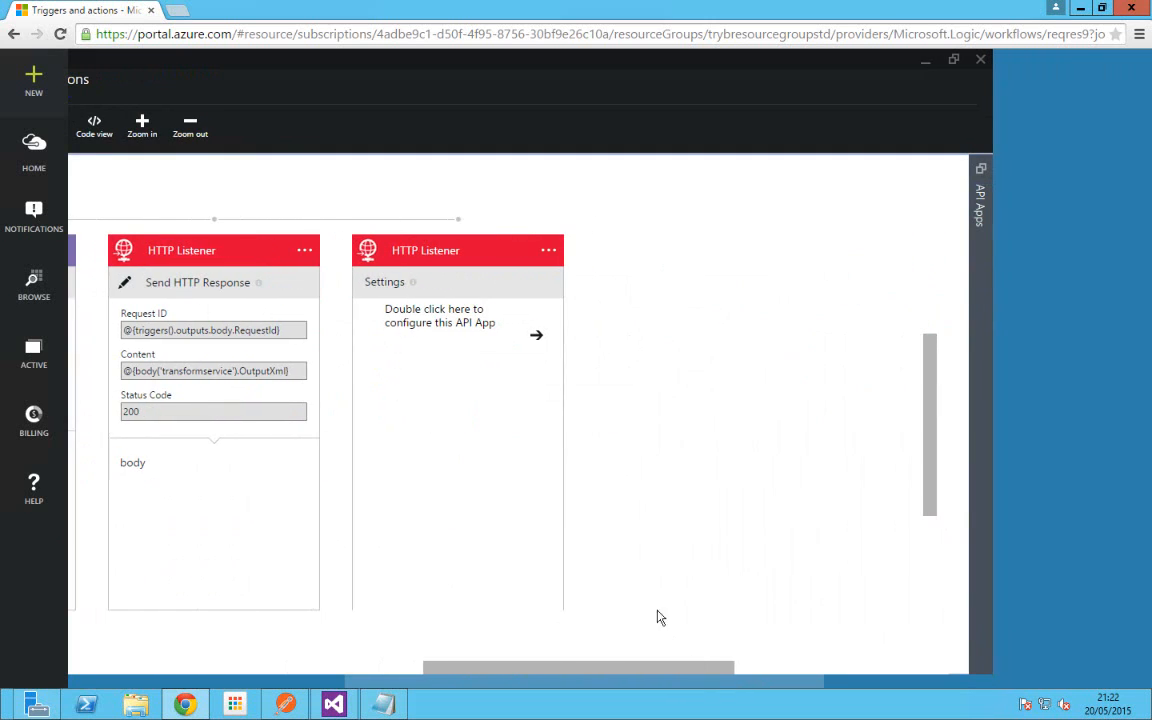
left_click(537, 341)
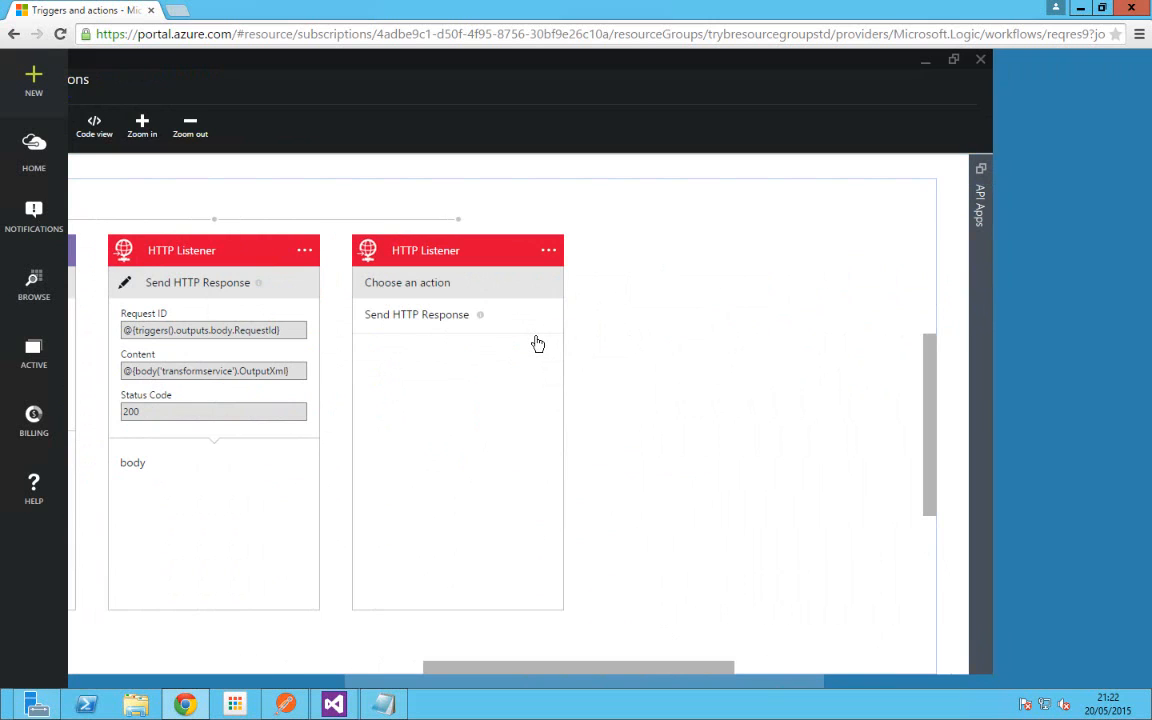
Step: Fill the second response's Request ID from the Receive HTTP Request's Request ID
left_click(418, 318)
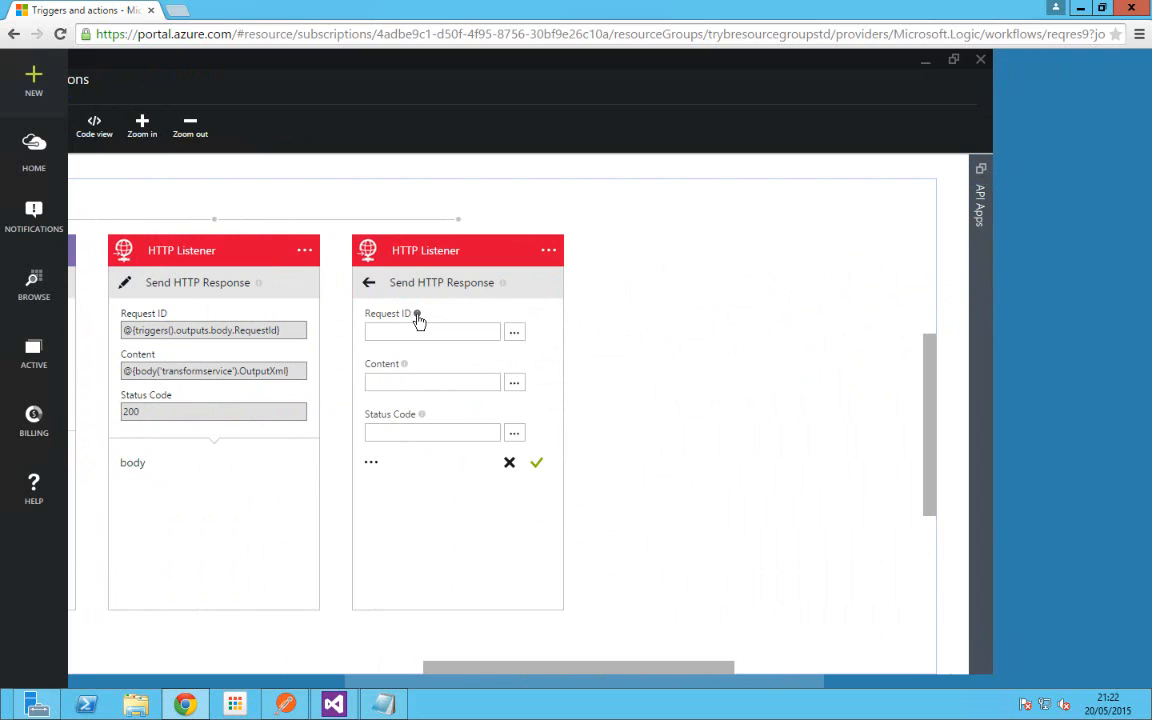
left_click(515, 338)
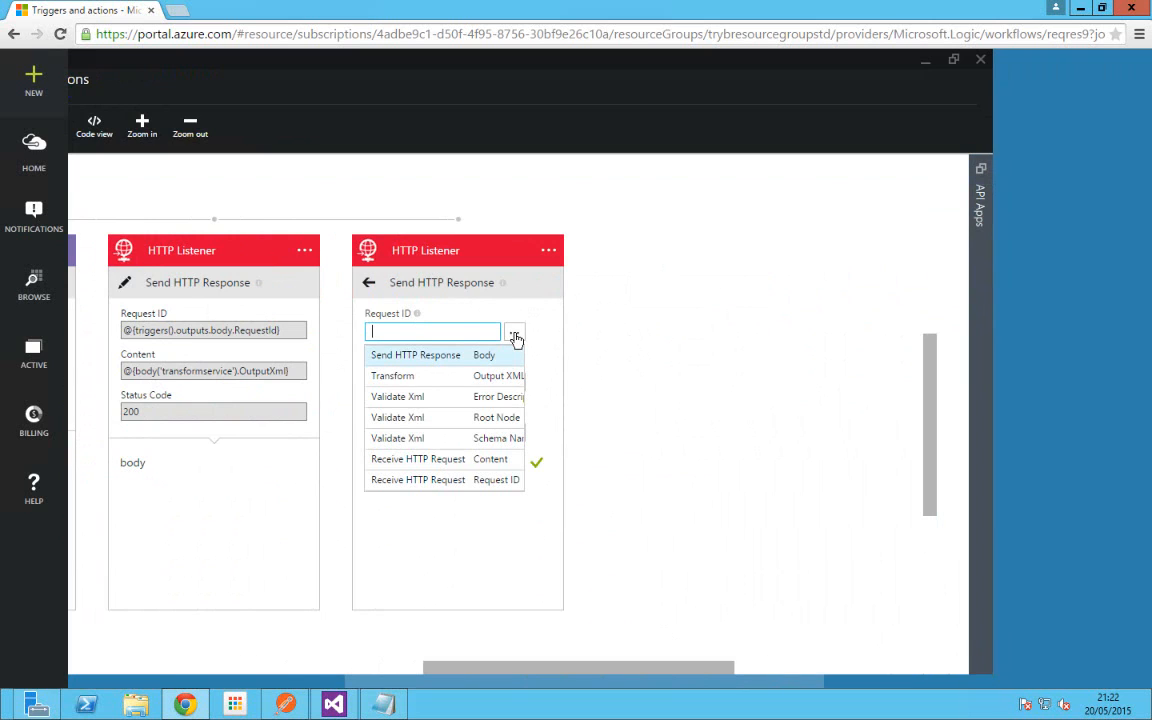
left_click(503, 482)
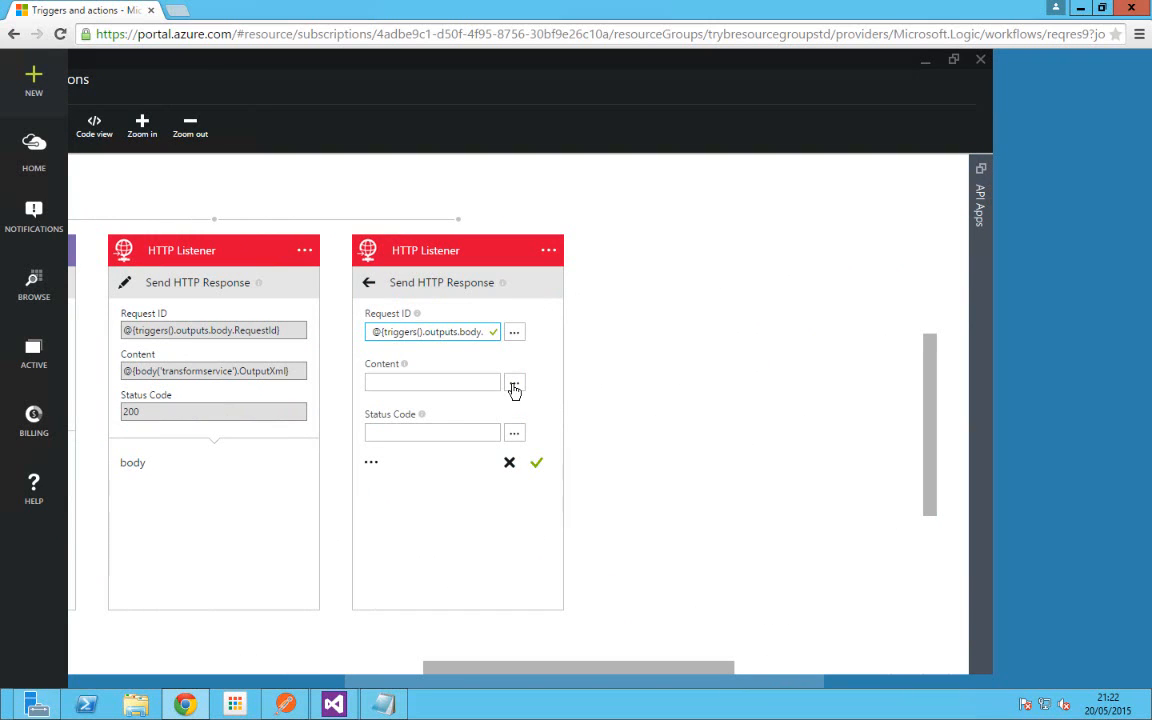
left_click(448, 381)
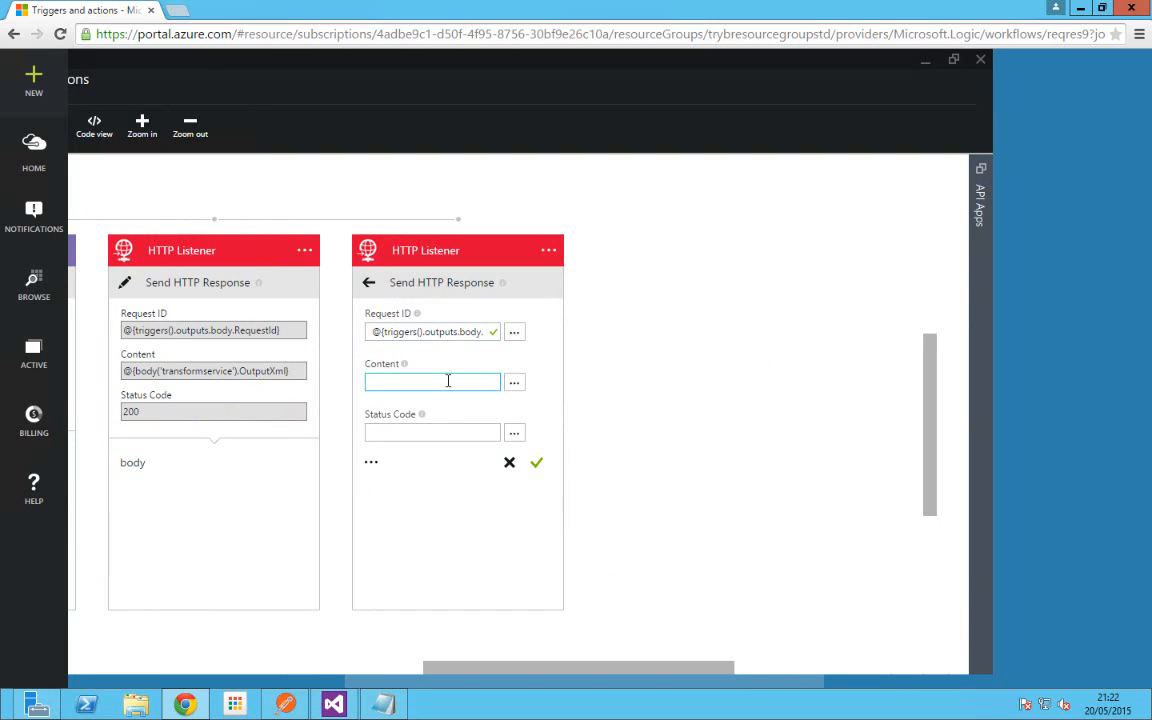
type("@")
type("concat('")
left_click_drag(426, 379, 338, 381)
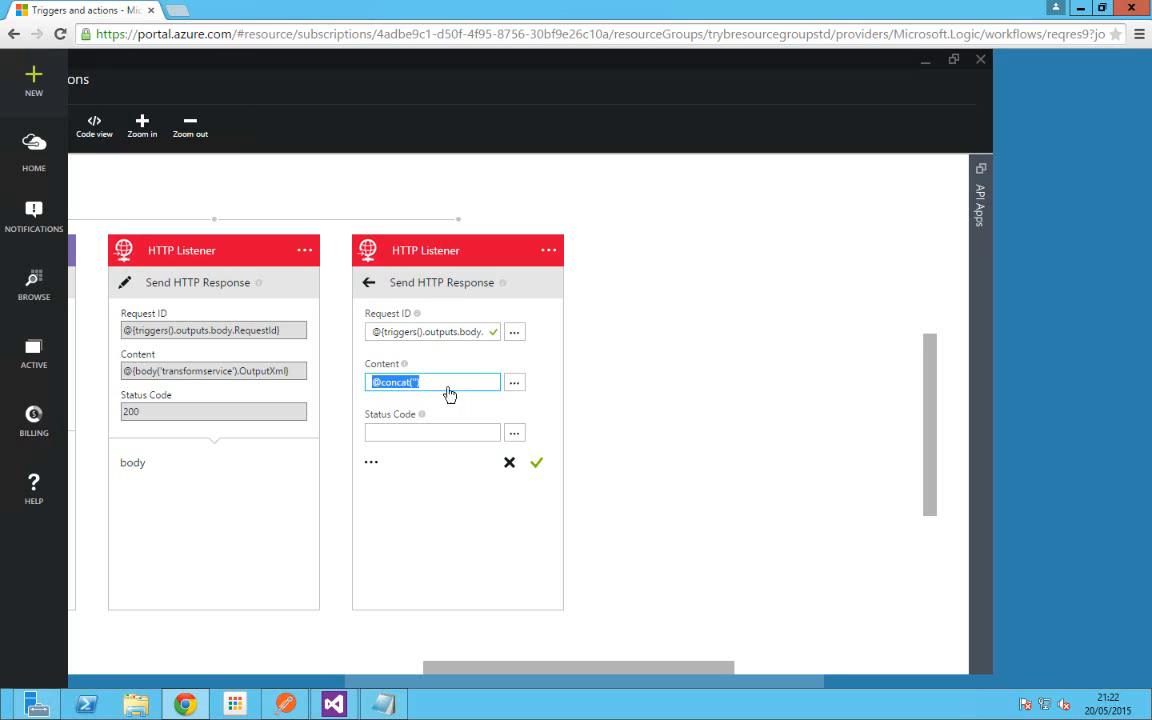
key("BackSpace")
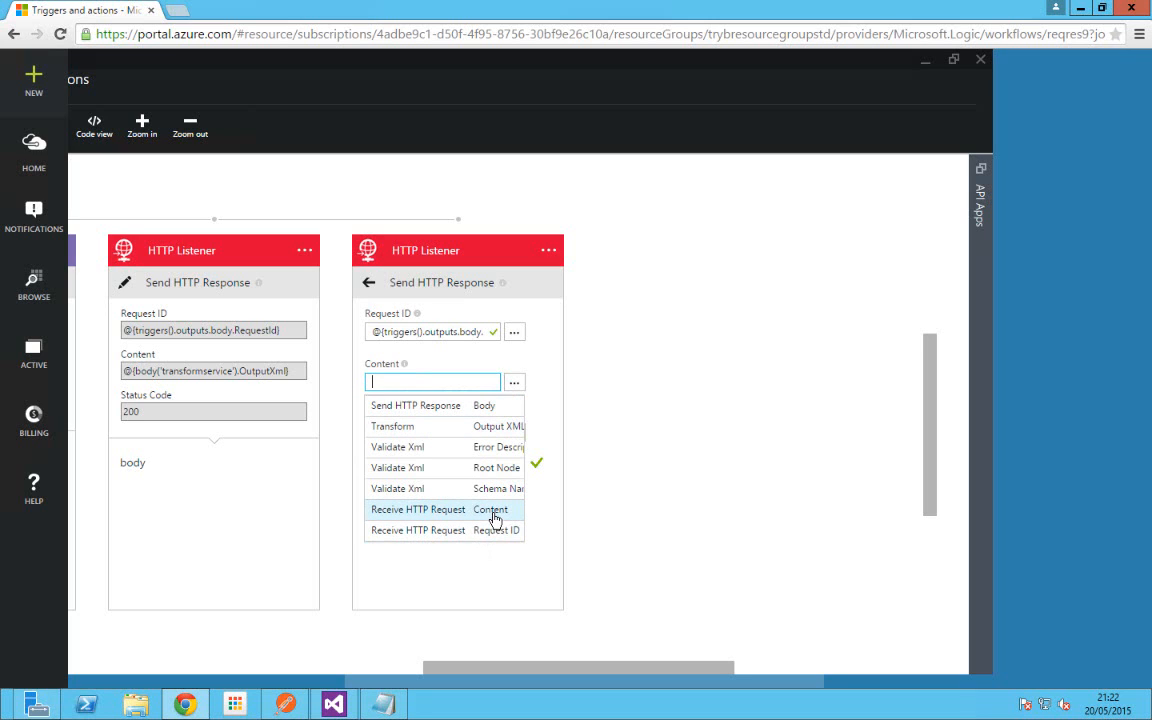
left_click(494, 515)
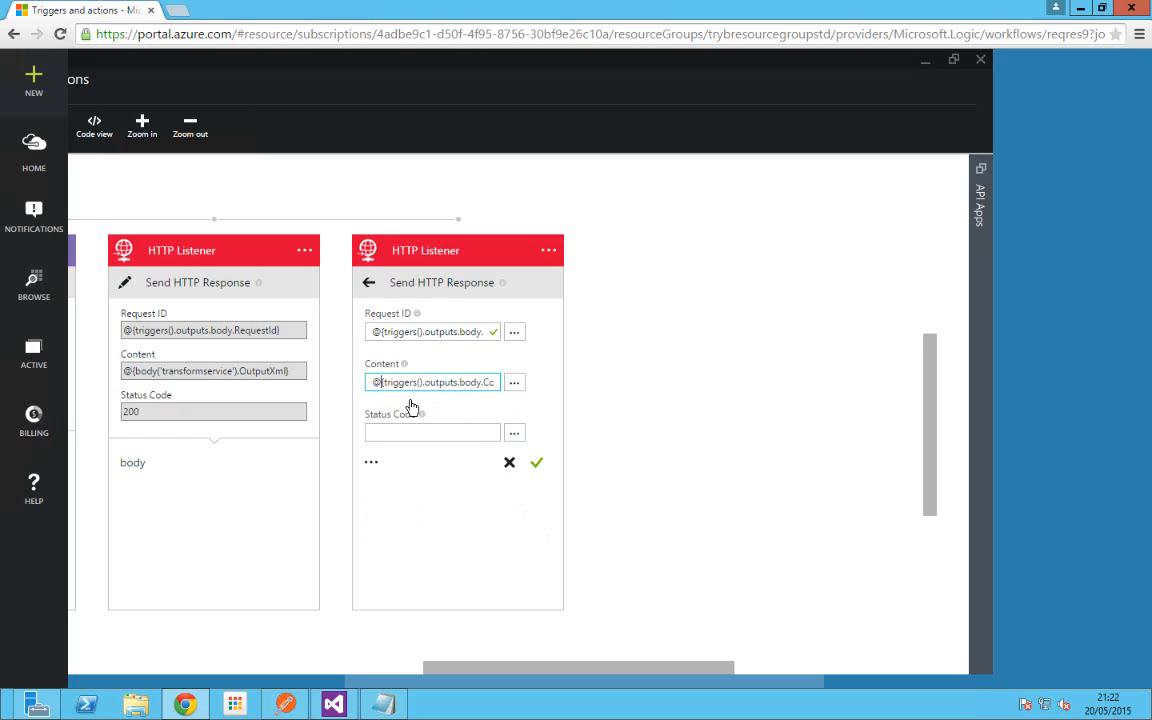
type("concat")
key("Delete")
type("(")
type("'',")
type("Invalid',triggers().o")
key("End")
key("BackSpace")
type(")")
Step: Set Status Code to 200, then recheck the start of the Content expression
left_click(424, 432)
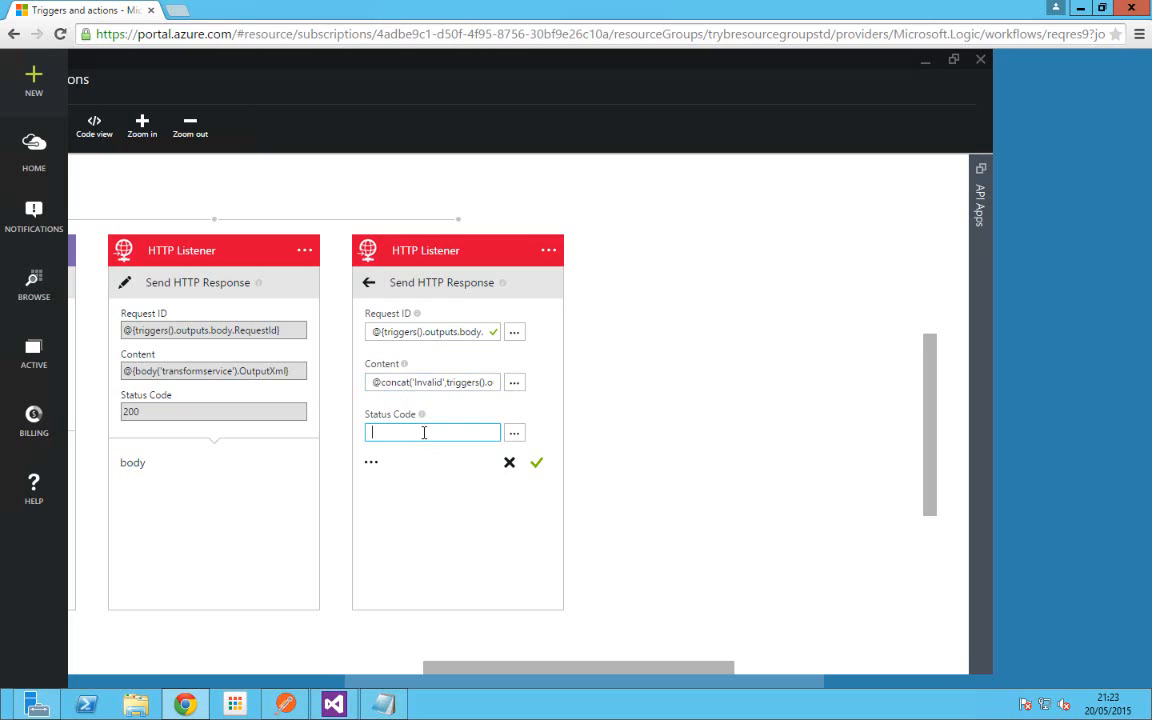
type("200")
left_click(379, 384)
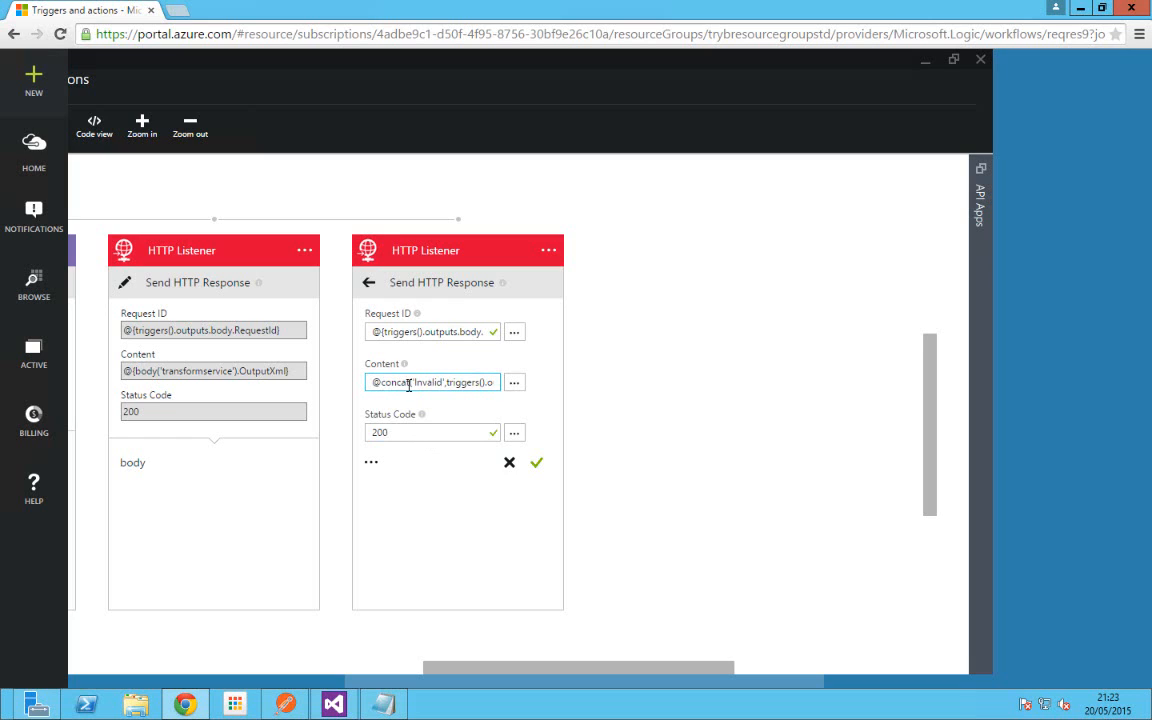
left_click_drag(372, 383, 405, 383)
double_click(455, 384)
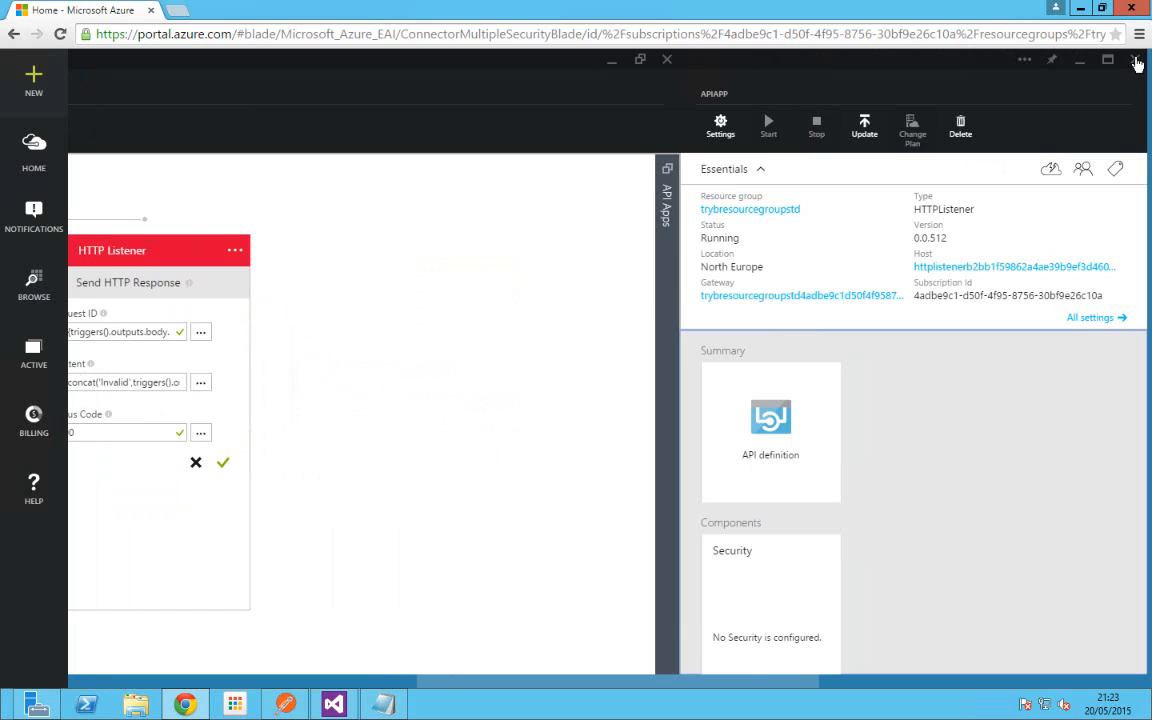
left_click(1135, 61)
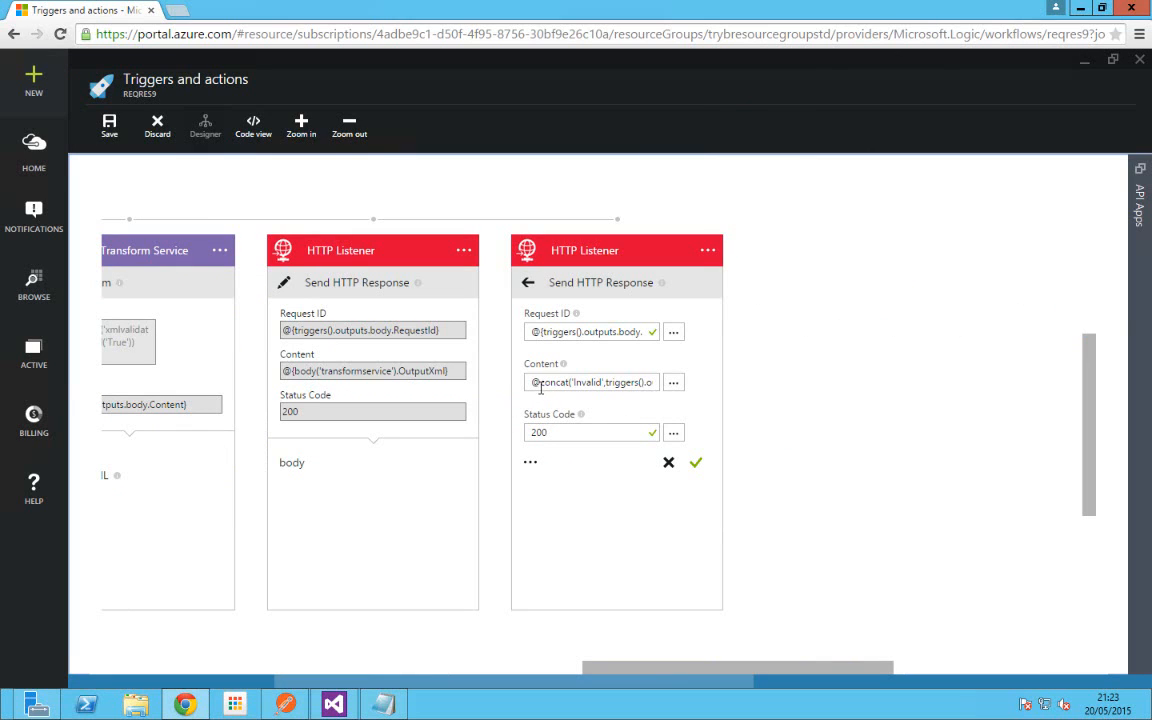
Step: Select the start of the invalid response's Content expression, then deselect it
left_click_drag(530, 383, 568, 384)
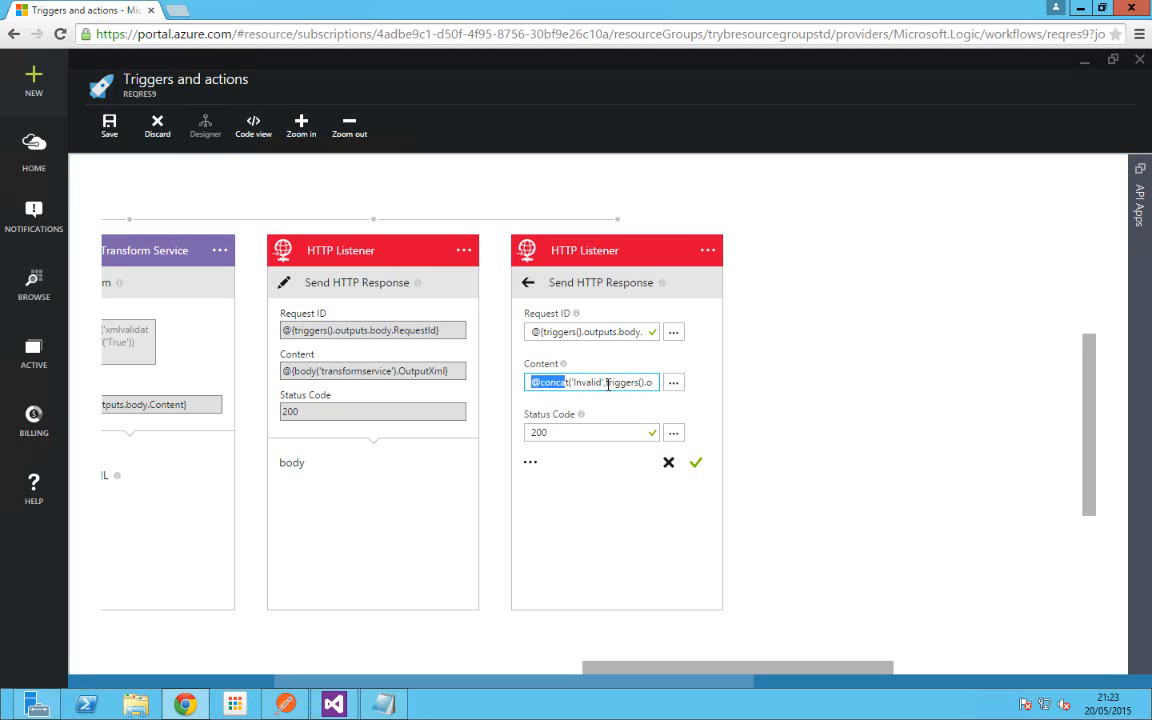
left_click(612, 383)
left_click(606, 385)
left_click(708, 252)
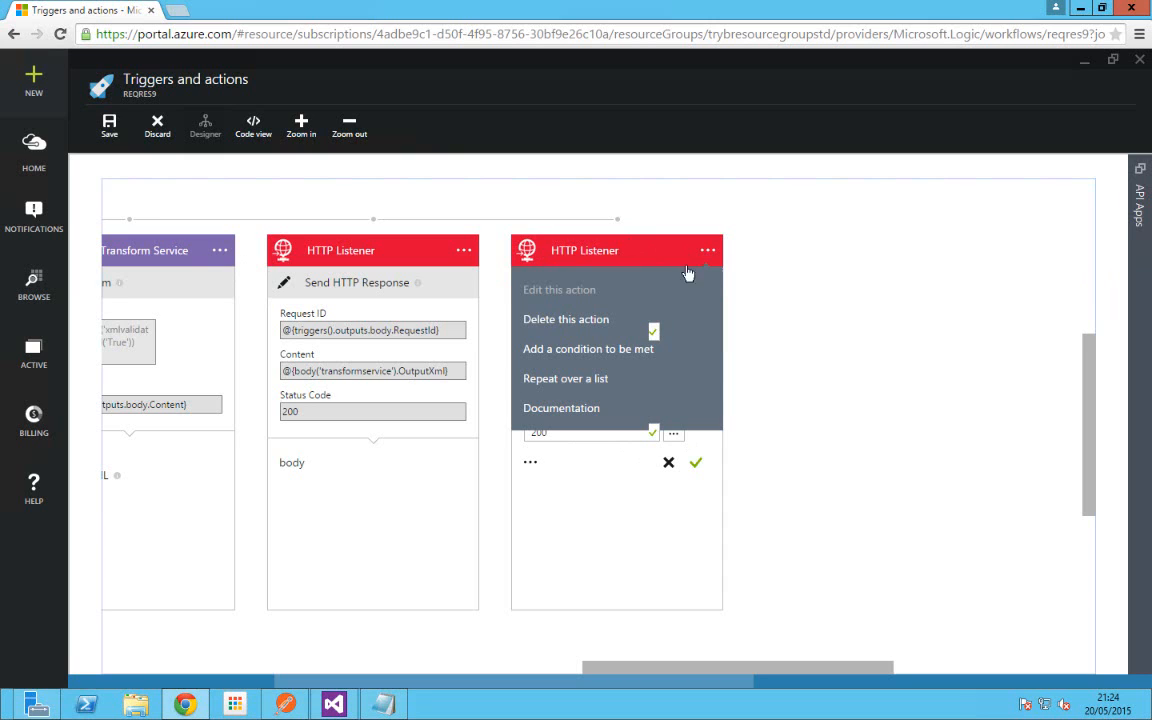
left_click(622, 350)
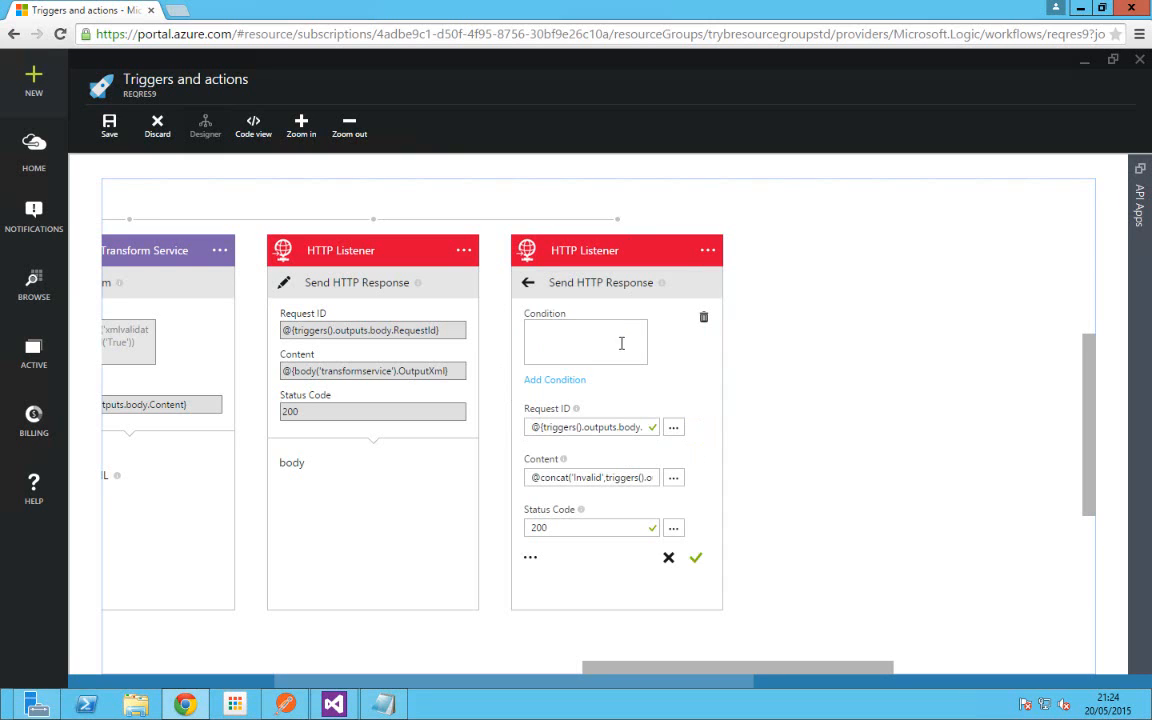
type("@equals(body('xmlvalidator').Result,bool('True'))")
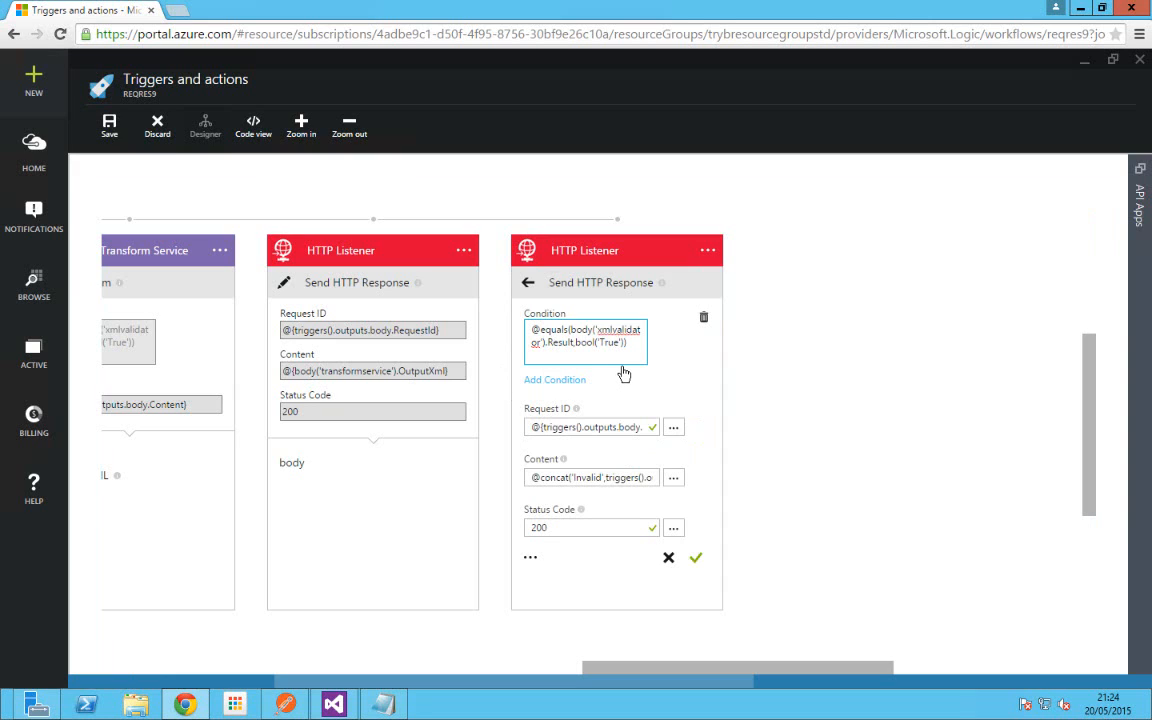
key("BackSpace")
key("BackSpace")
key("BackSpace")
key("BackSpace")
type("False")
left_click(697, 564)
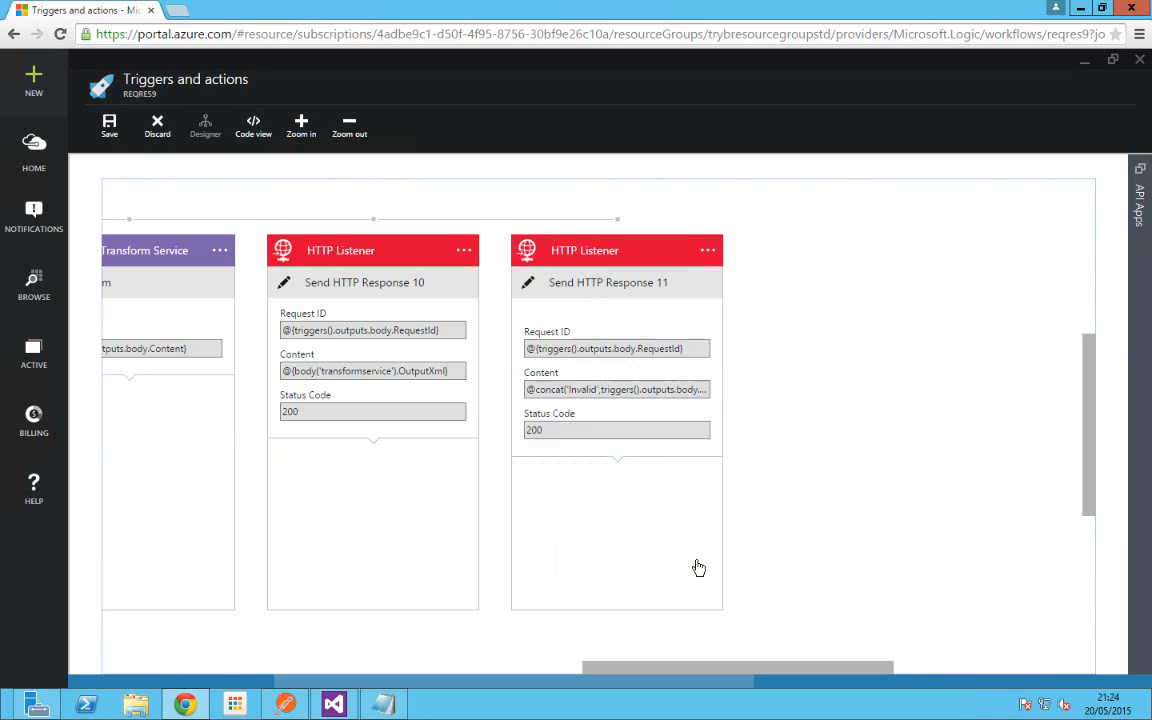
Step: Zoom out, pan, and zoom back in to view all five workflow steps including Send HTTP Response 11
scroll(458, 305, "down", 1)
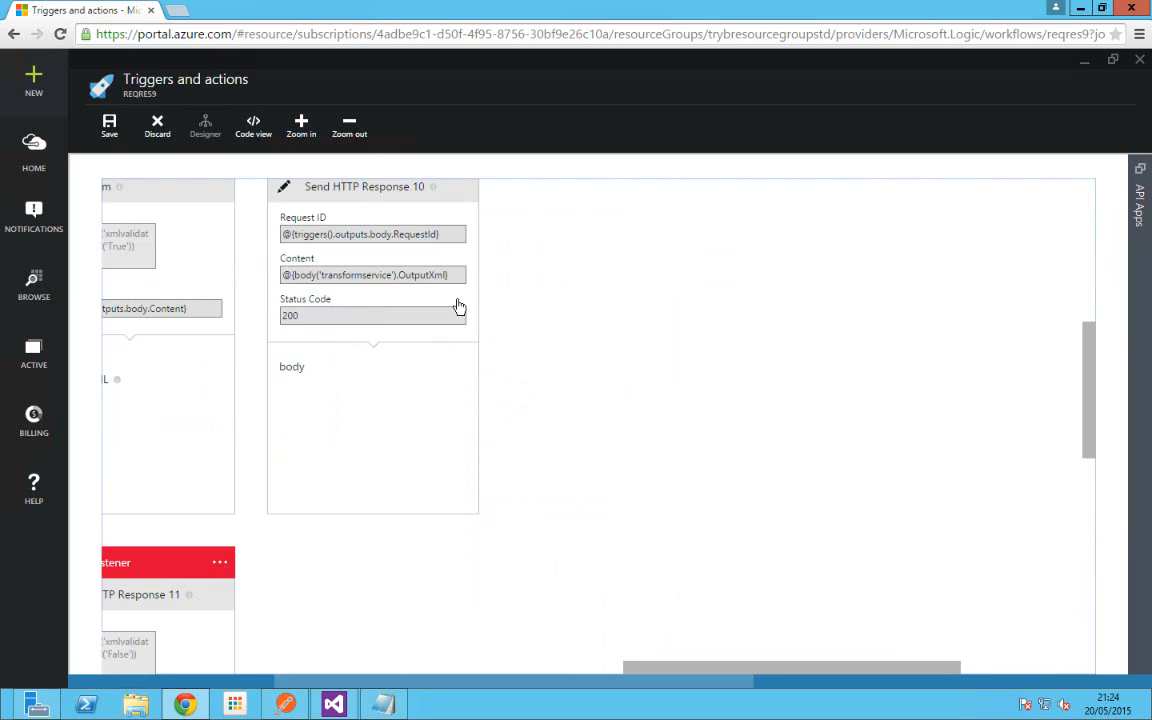
left_click(349, 126)
left_click(351, 128)
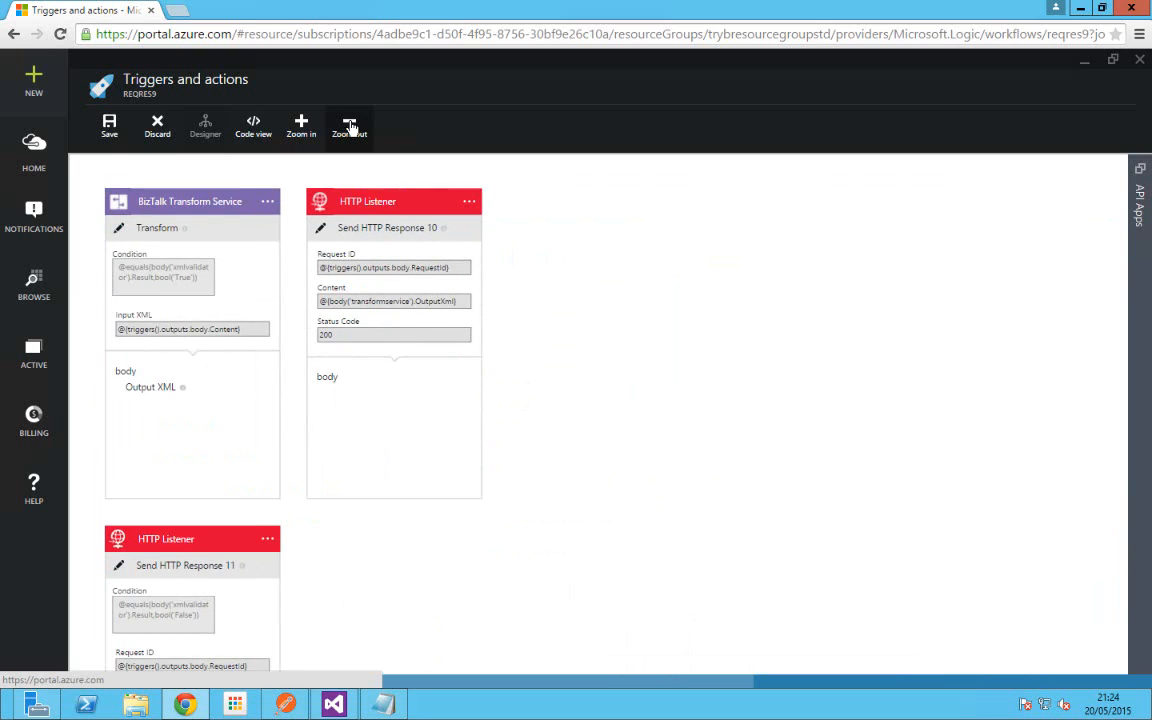
left_click(350, 128)
left_click(347, 128)
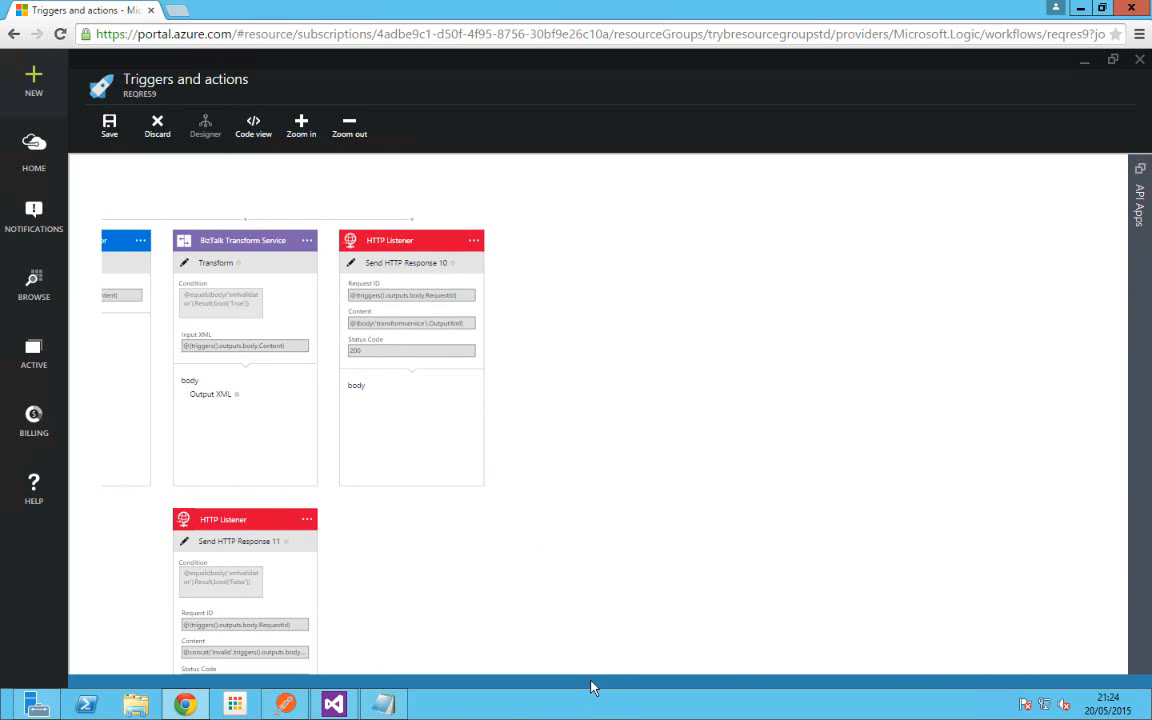
left_click_drag(653, 672, 596, 681)
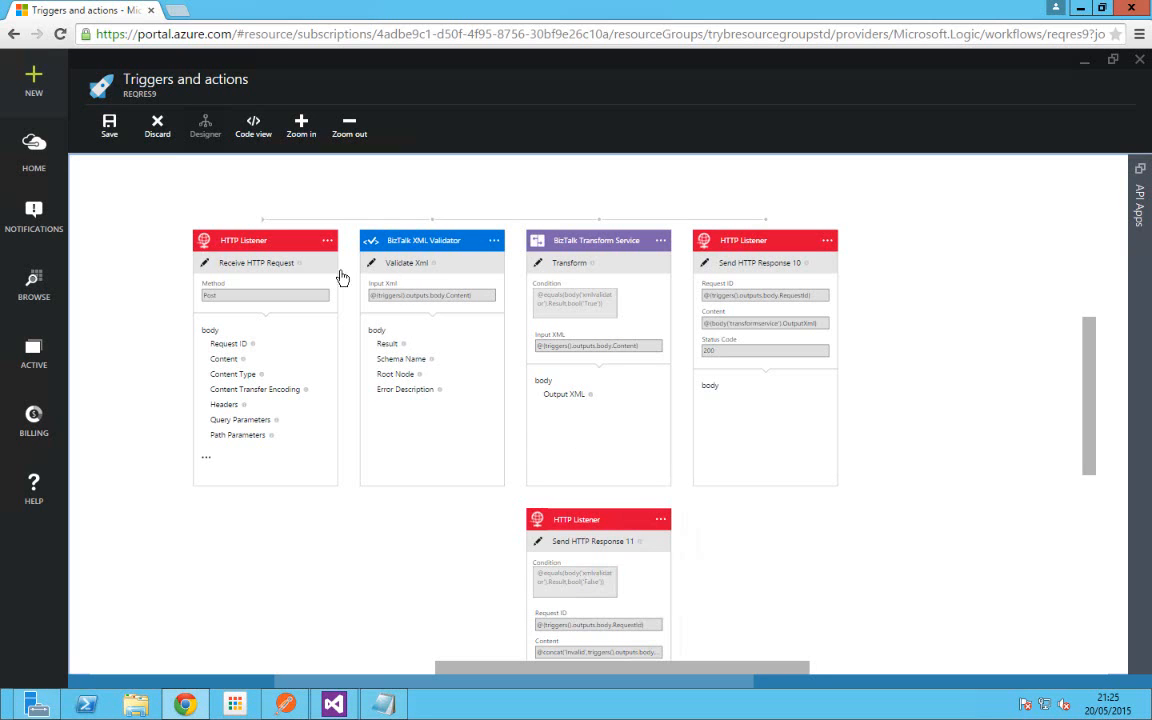
left_click(304, 130)
left_click(303, 128)
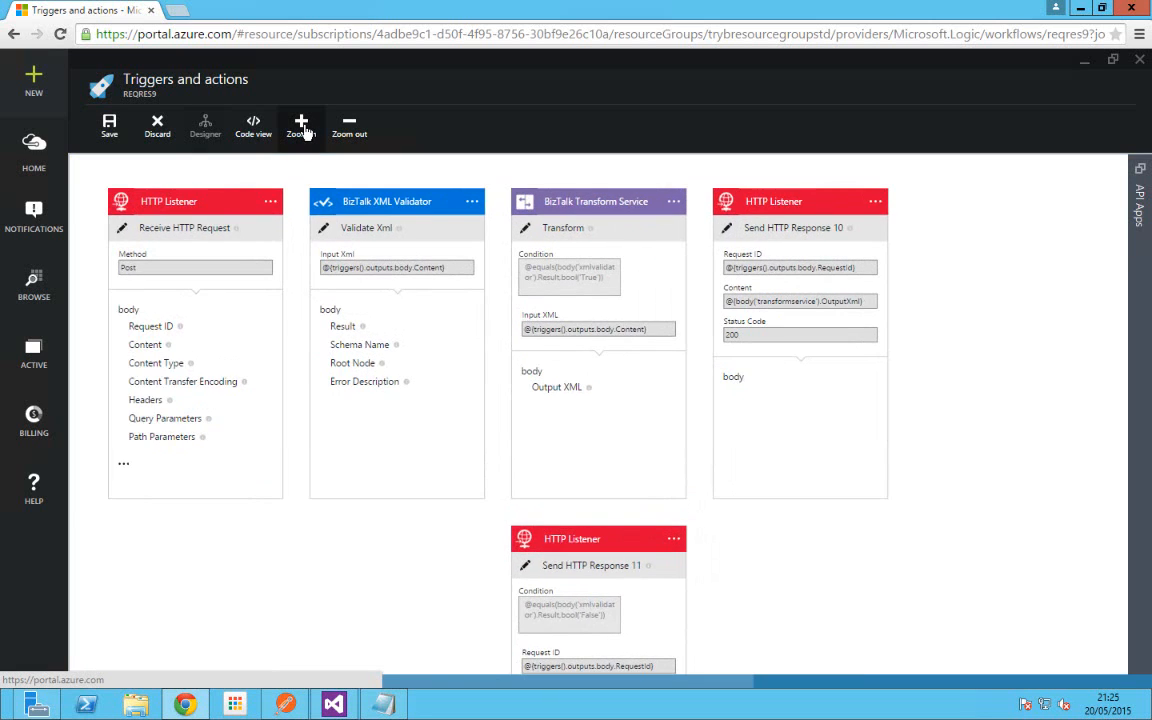
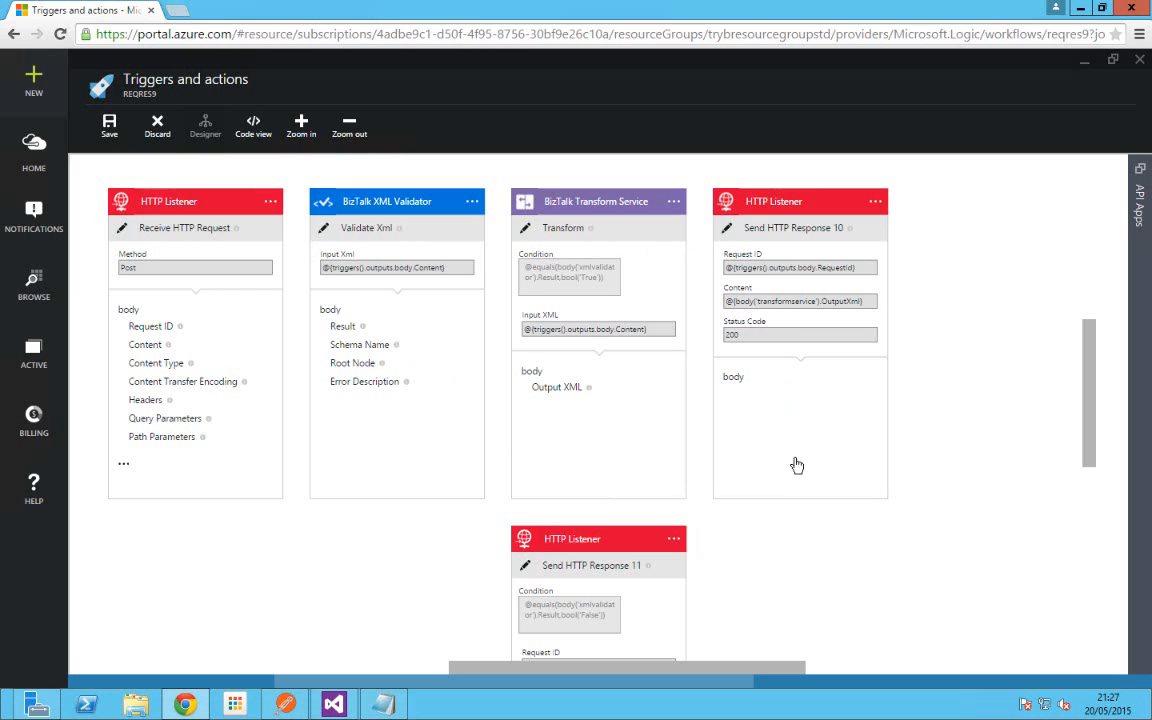
Step: Save the reqres9 workflow: POST trigger, XML validation, conditional transform and two HTTP responses
left_click(109, 127)
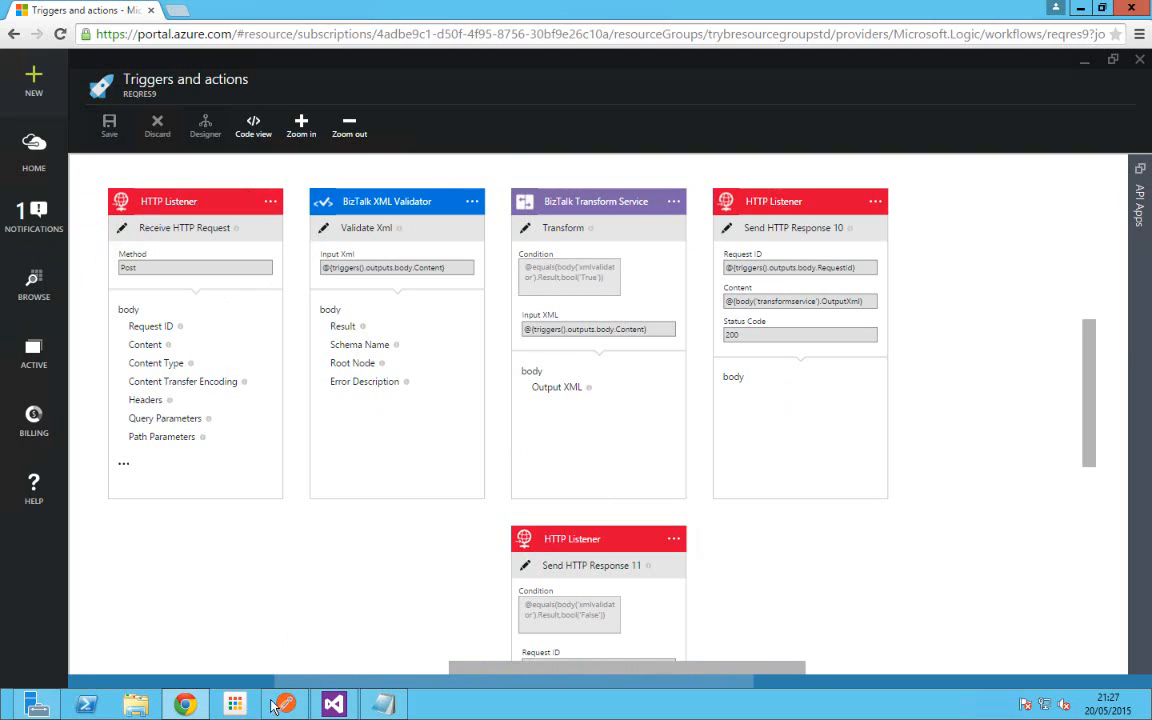
mouse_move(289, 713)
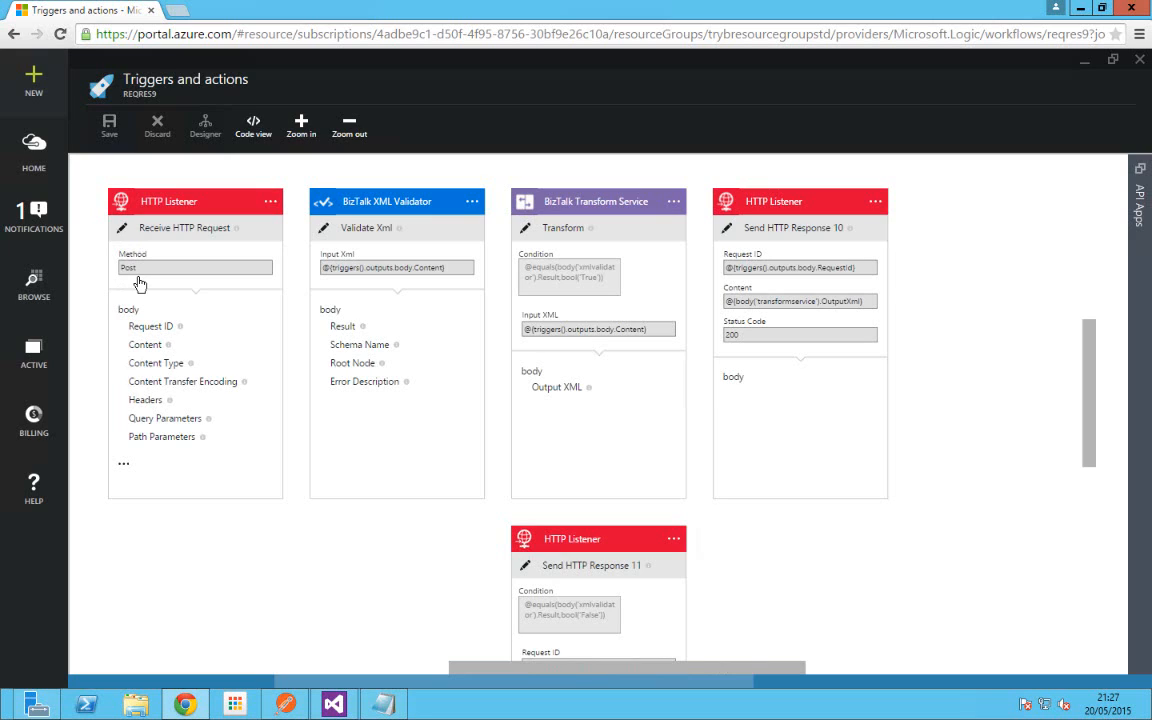
Step: Close the reqres9 blades and open the HTTPListenertest1 API app's host details
left_click(1140, 62)
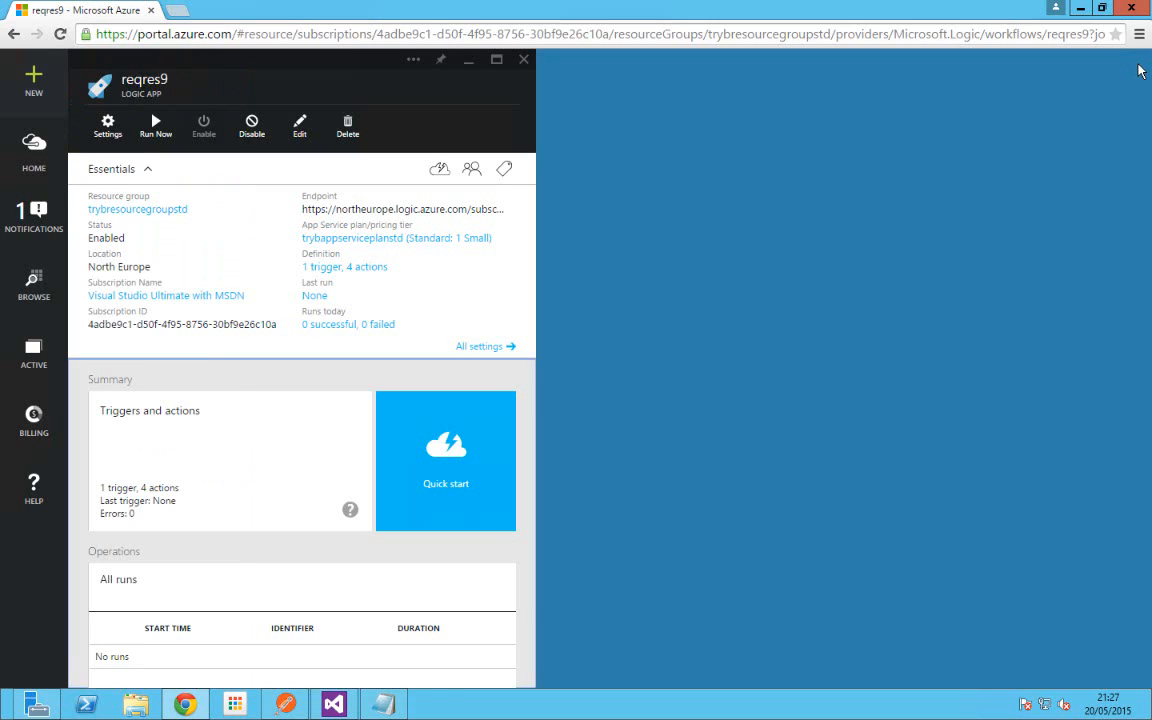
left_click(524, 61)
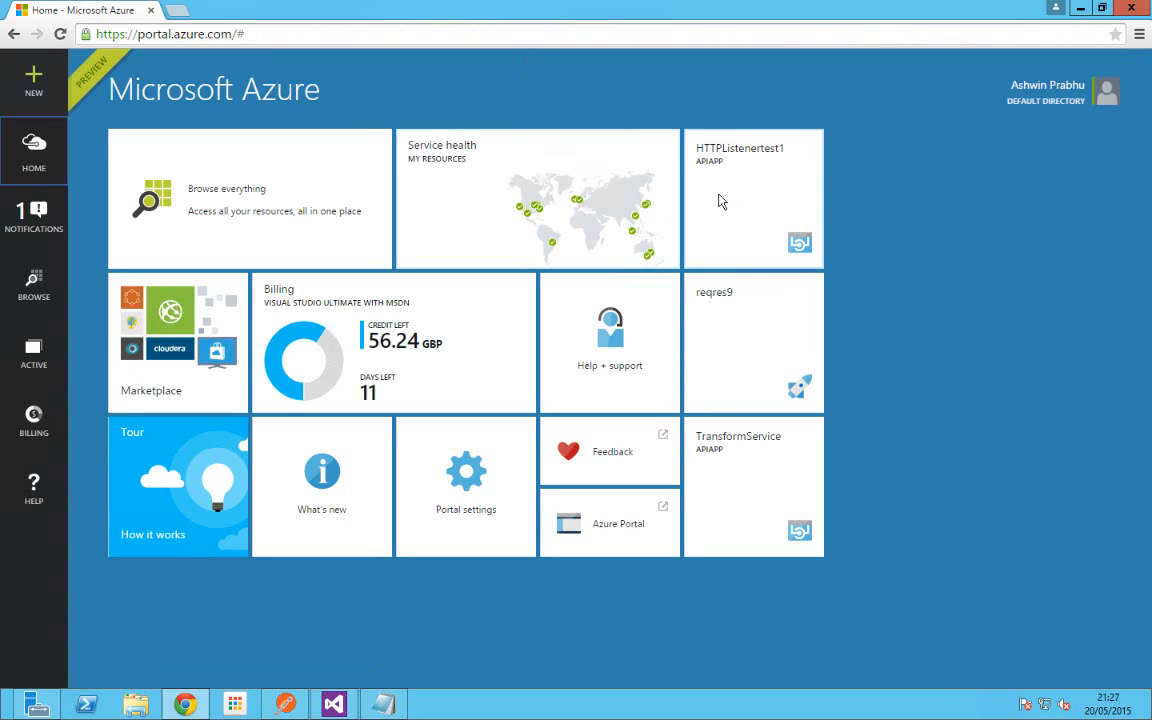
left_click(725, 206)
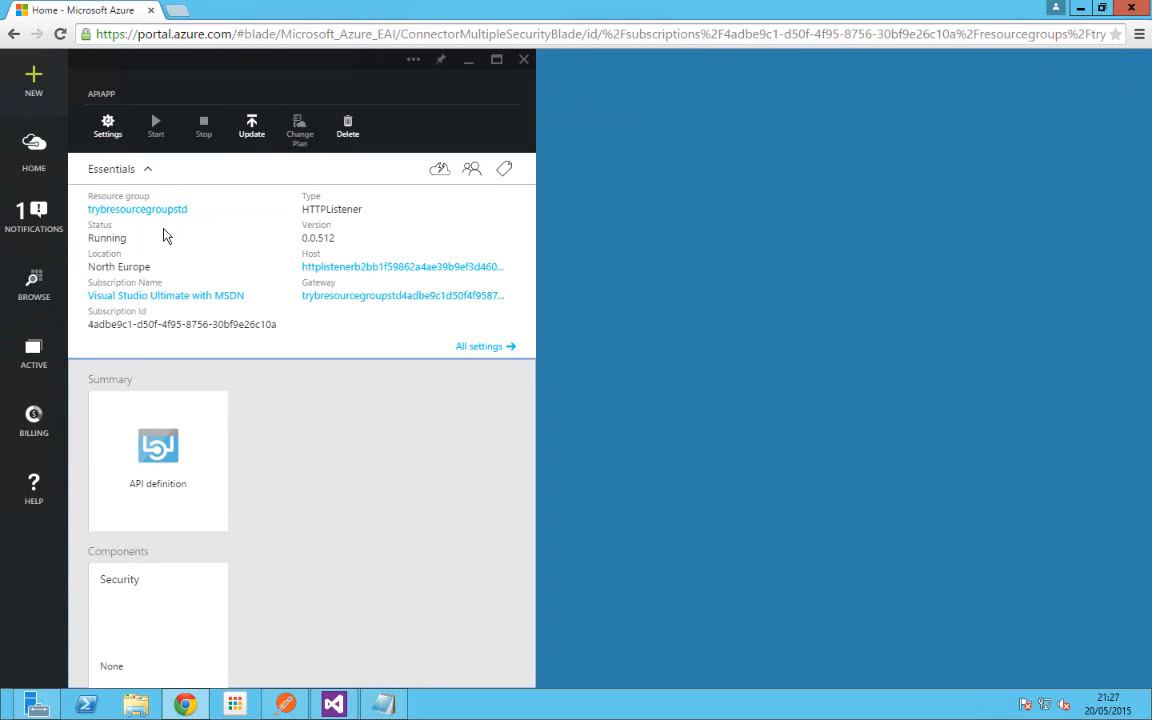
left_click(344, 275)
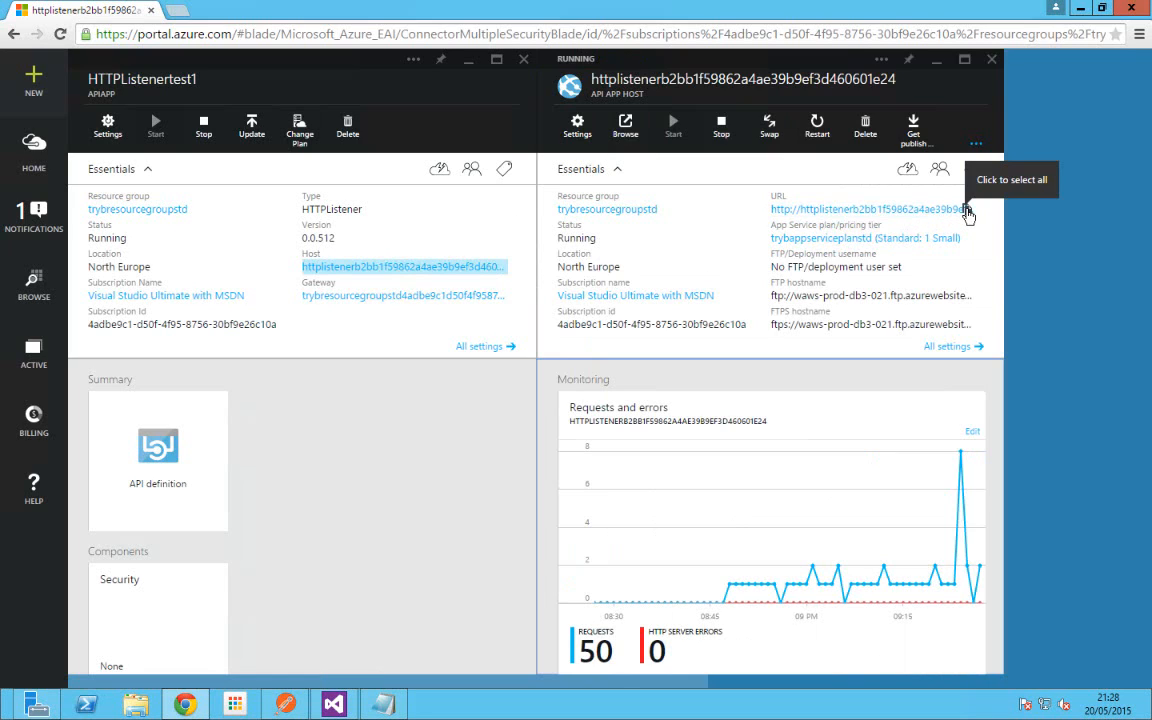
Step: Browse the listener host site in a new tab, select its address, and switch to Postman
left_click(625, 130)
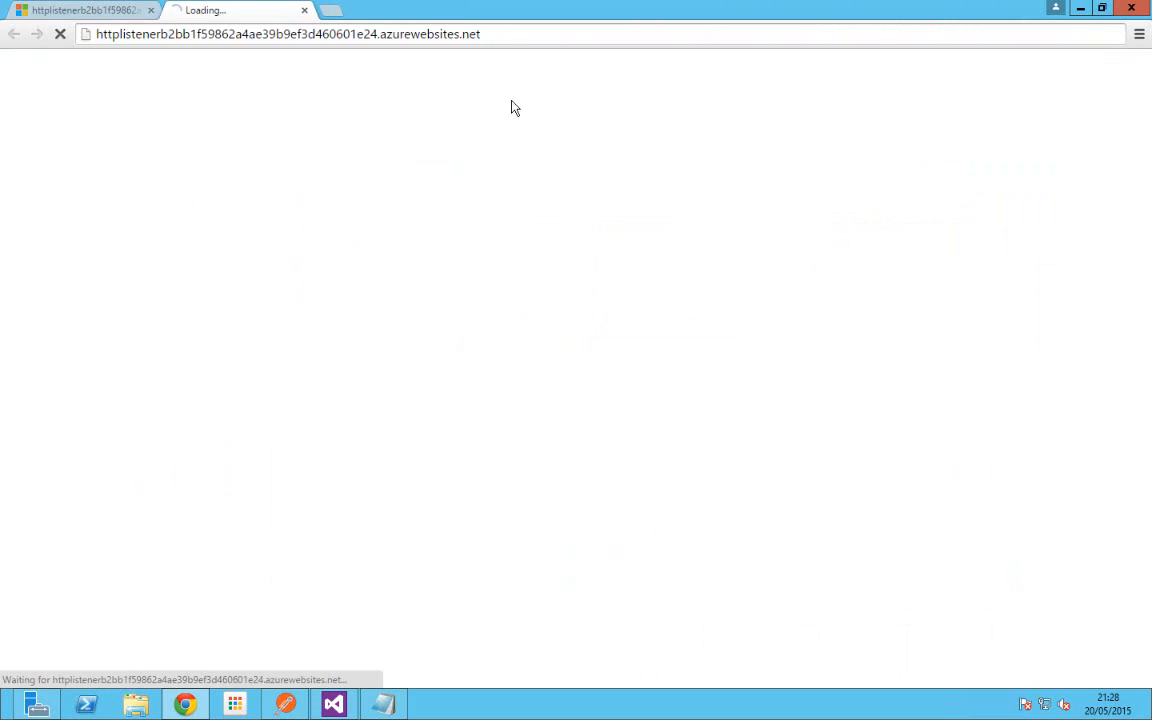
left_click(535, 36)
key("ctrl+c")
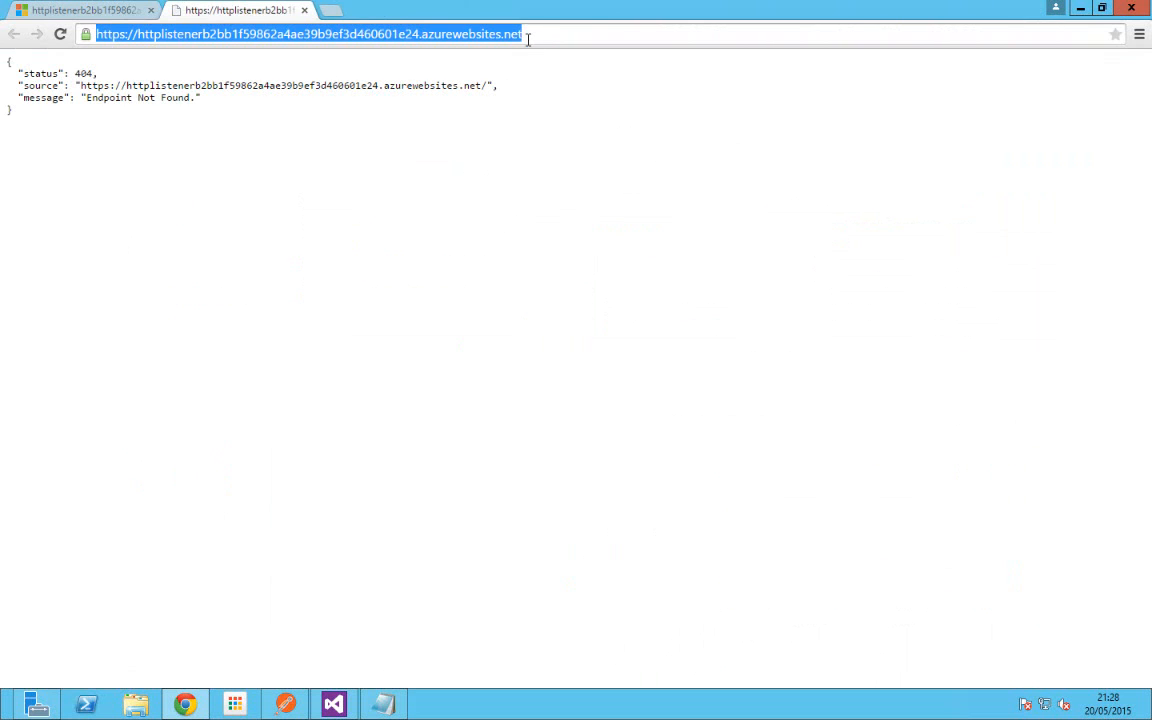
left_click(285, 705)
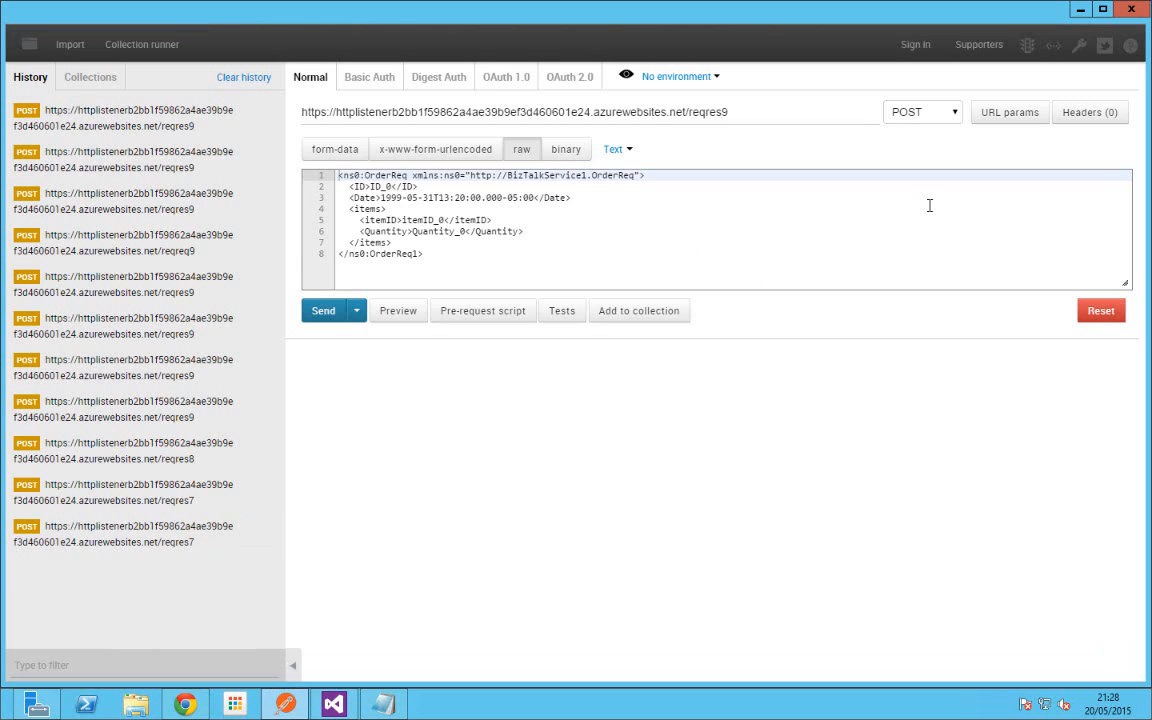
Step: Reset Postman and make a POST request to the listener's base address plus reqres9
left_click(1104, 313)
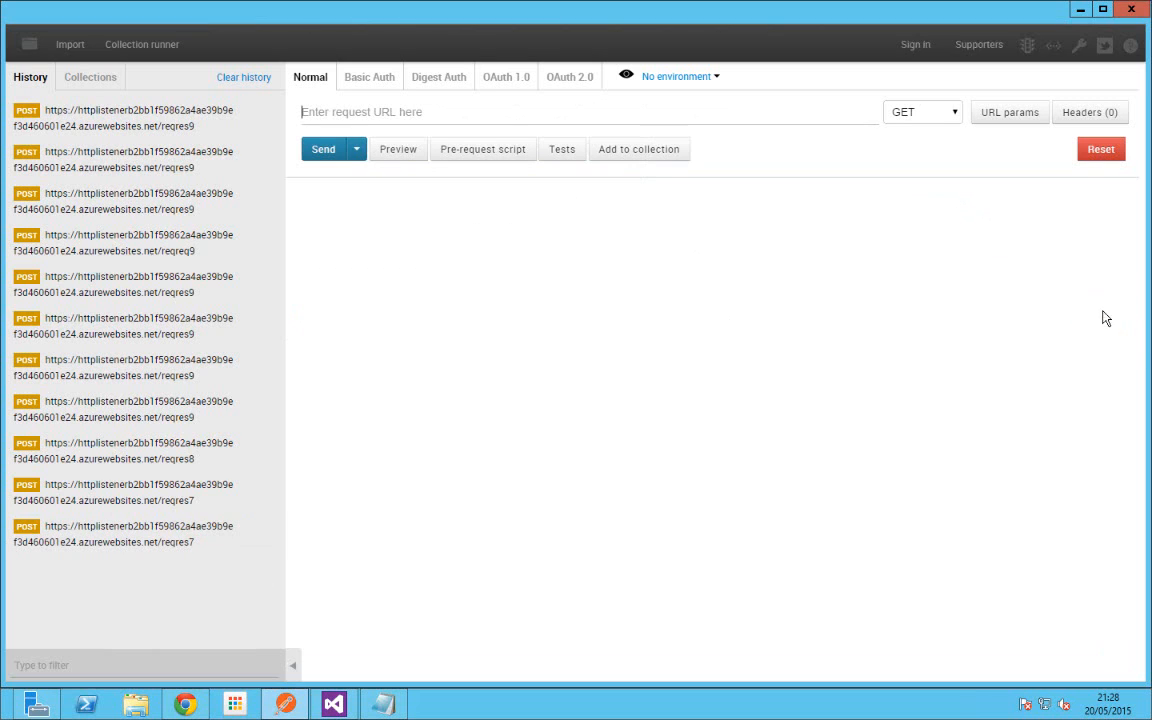
left_click(923, 115)
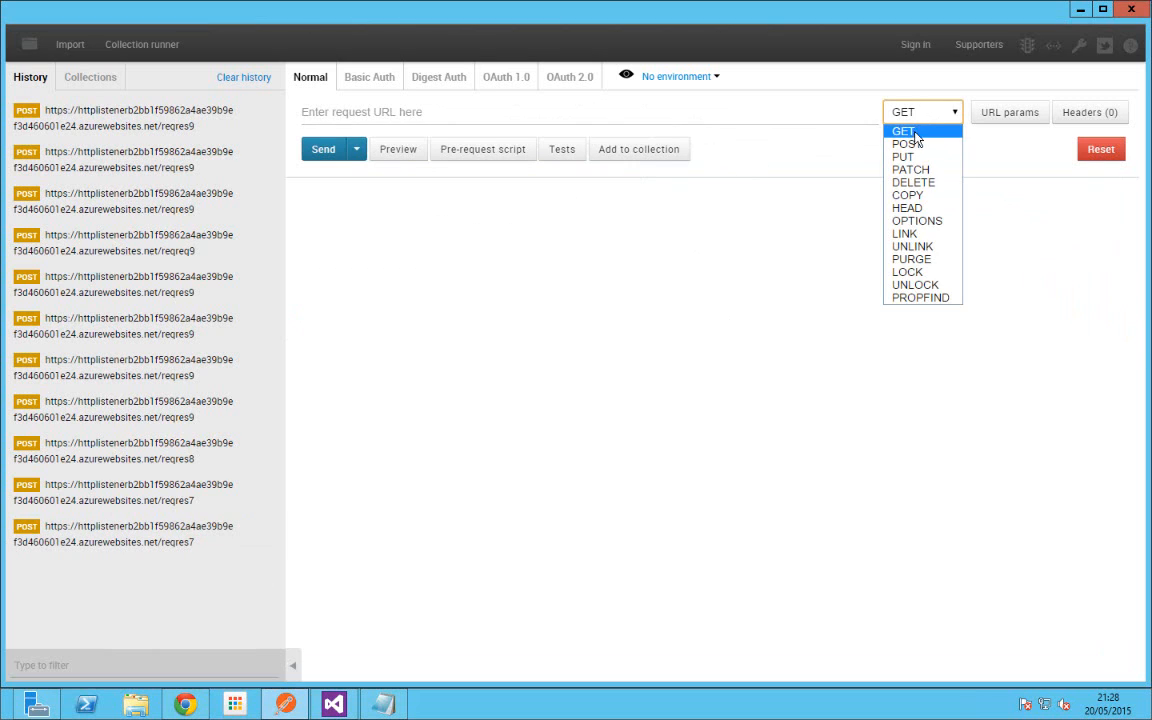
left_click(907, 144)
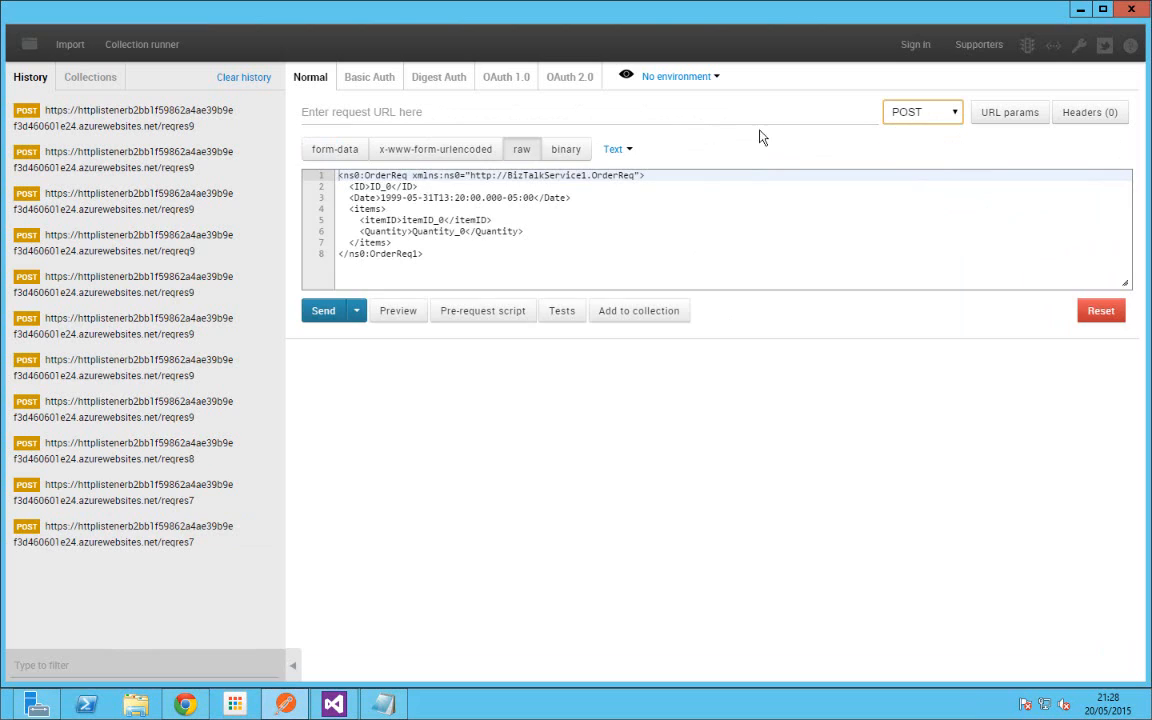
left_click(628, 106)
key("ctrl+v")
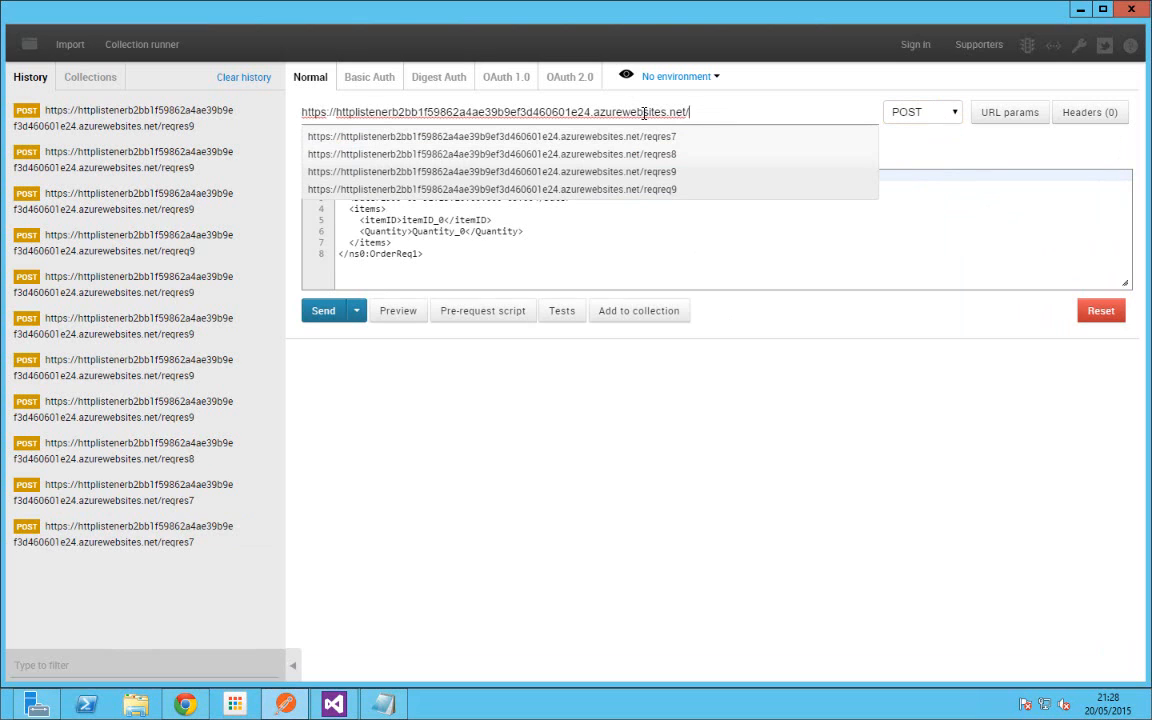
type("reqres9")
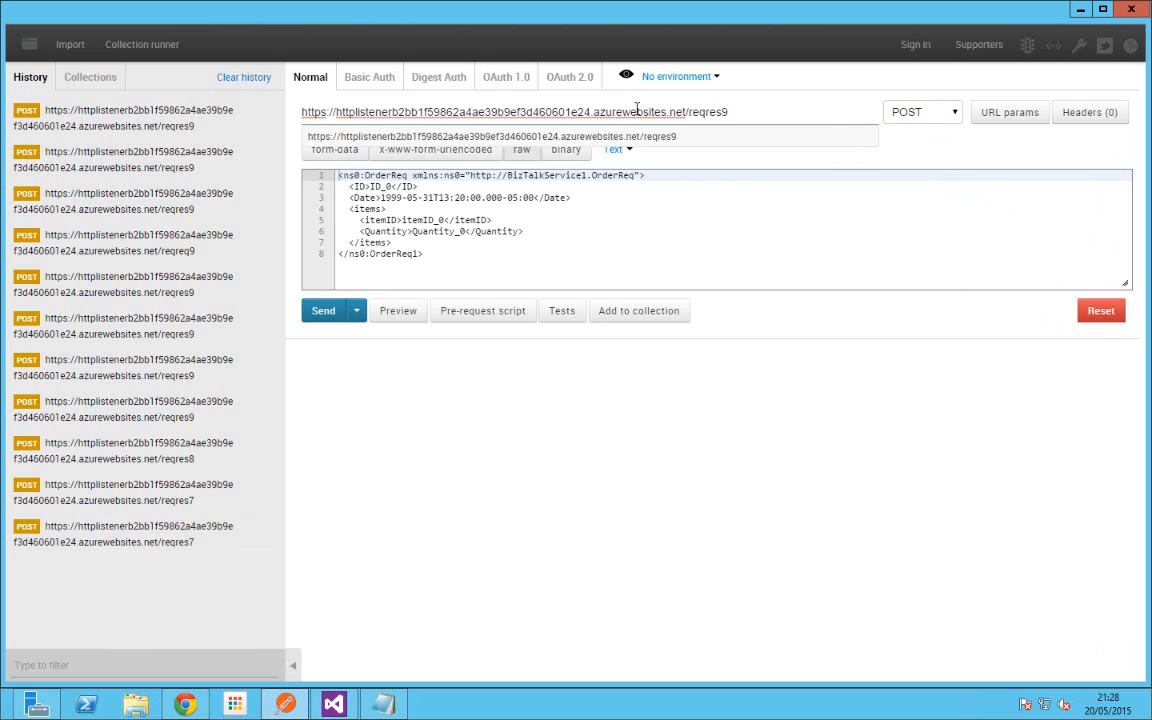
left_click_drag(688, 112, 735, 112)
Step: Replace the raw request body with the orderreqinstance OrderReq sample XML copied from Notepad
left_click(453, 255)
key("ctrl+a")
key("Delete")
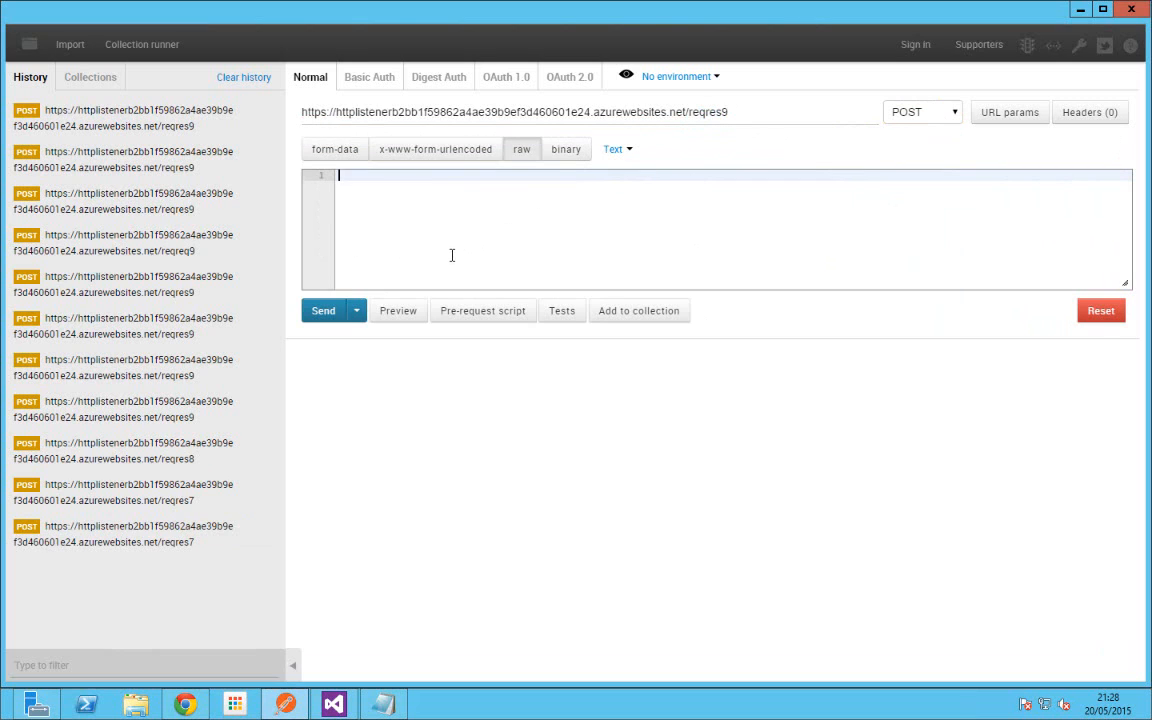
left_click(379, 712)
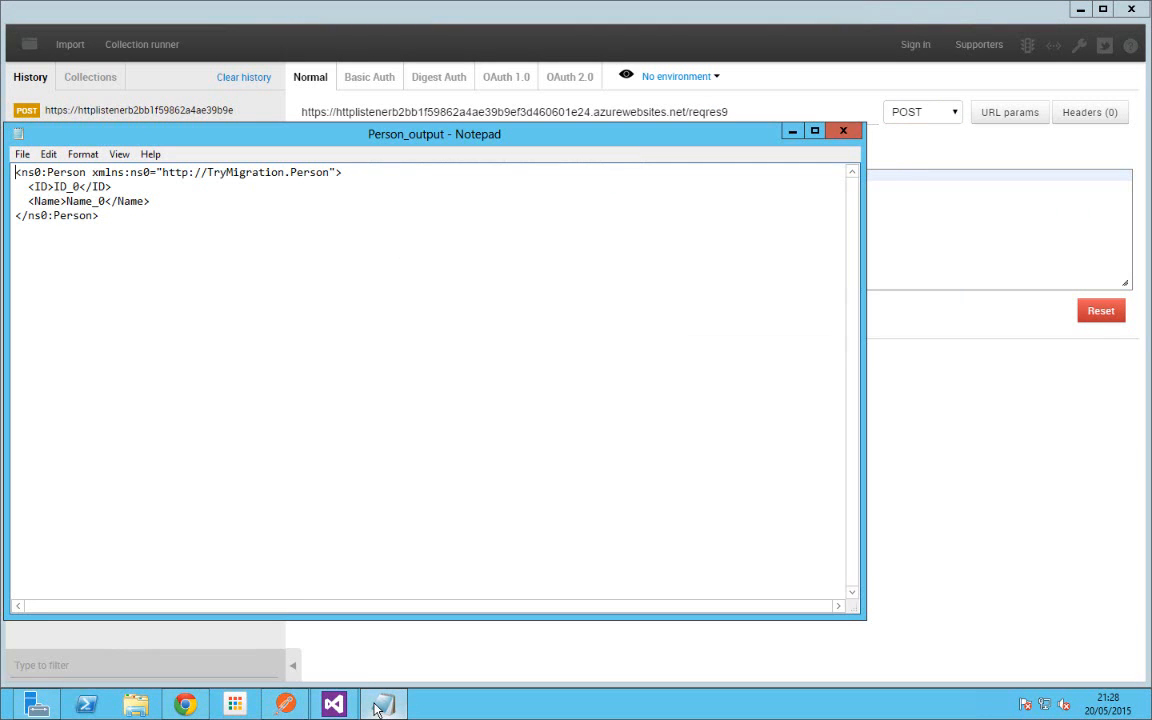
key("ctrl+a")
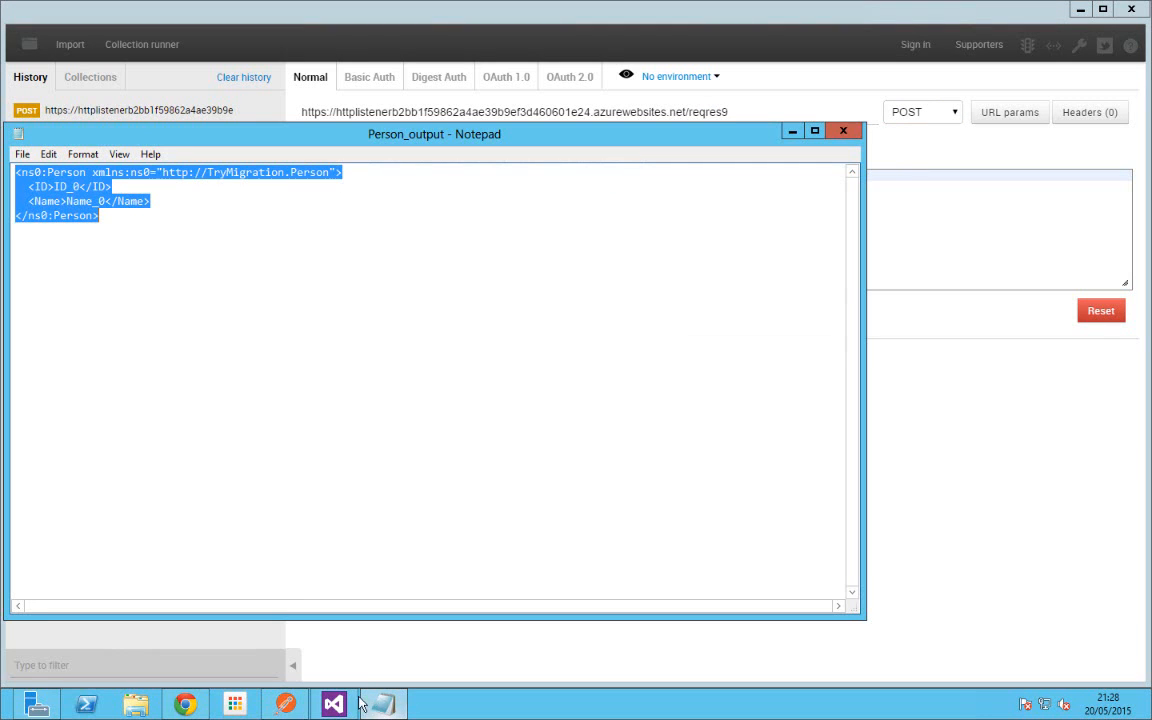
key("super+d")
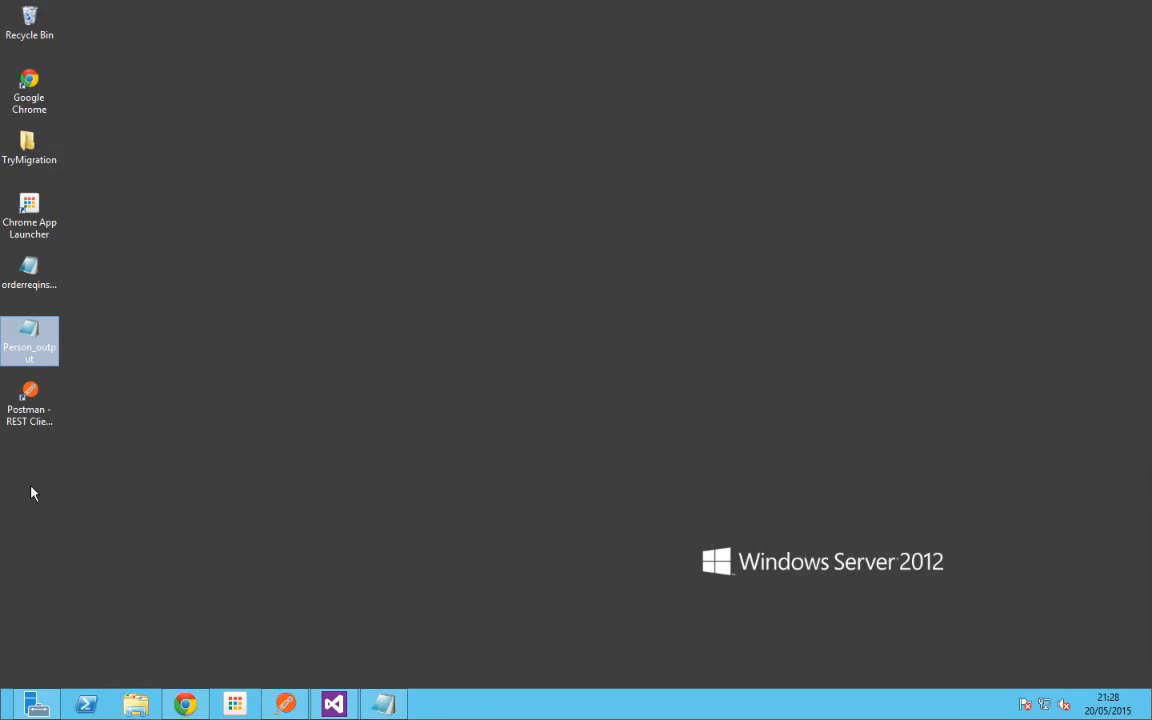
double_click(29, 264)
left_click_drag(125, 275, 6, 160)
key("ctrl+c")
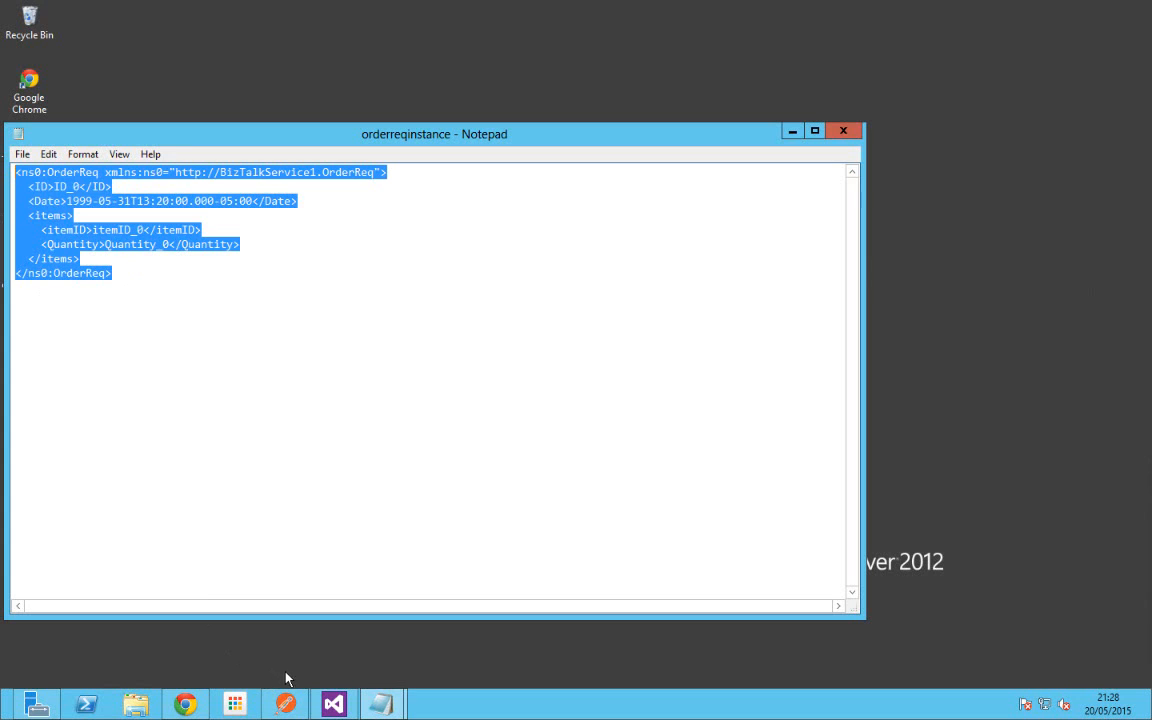
mouse_move(285, 703)
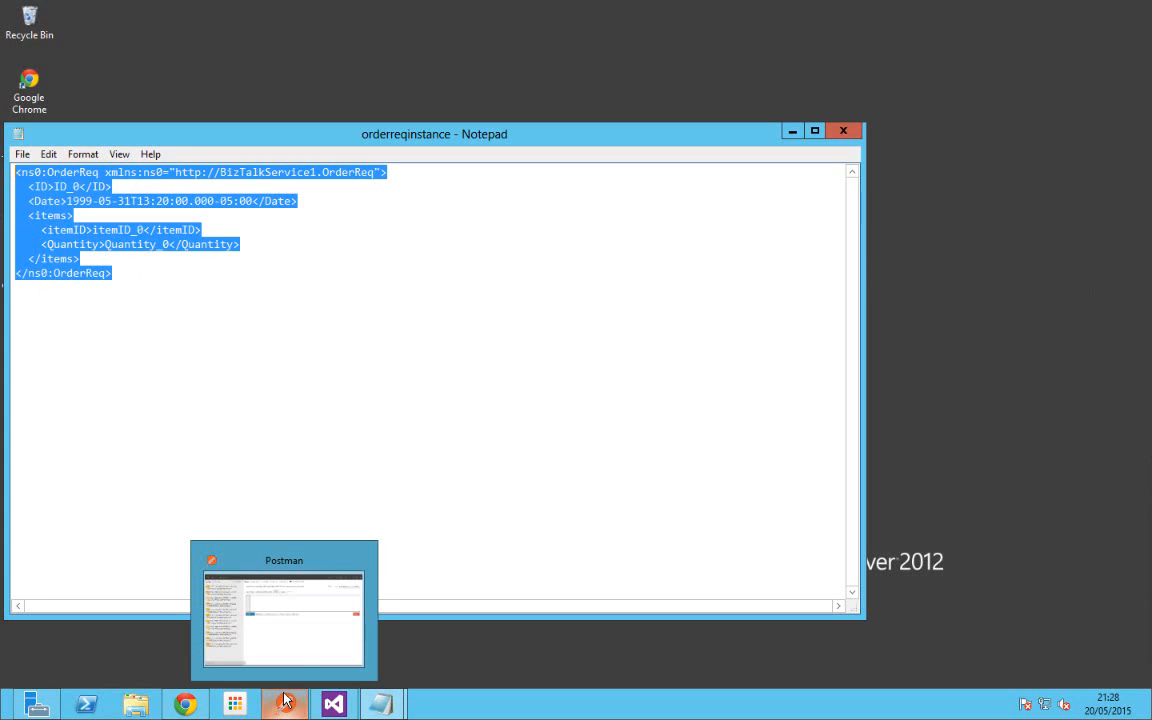
left_click(300, 650)
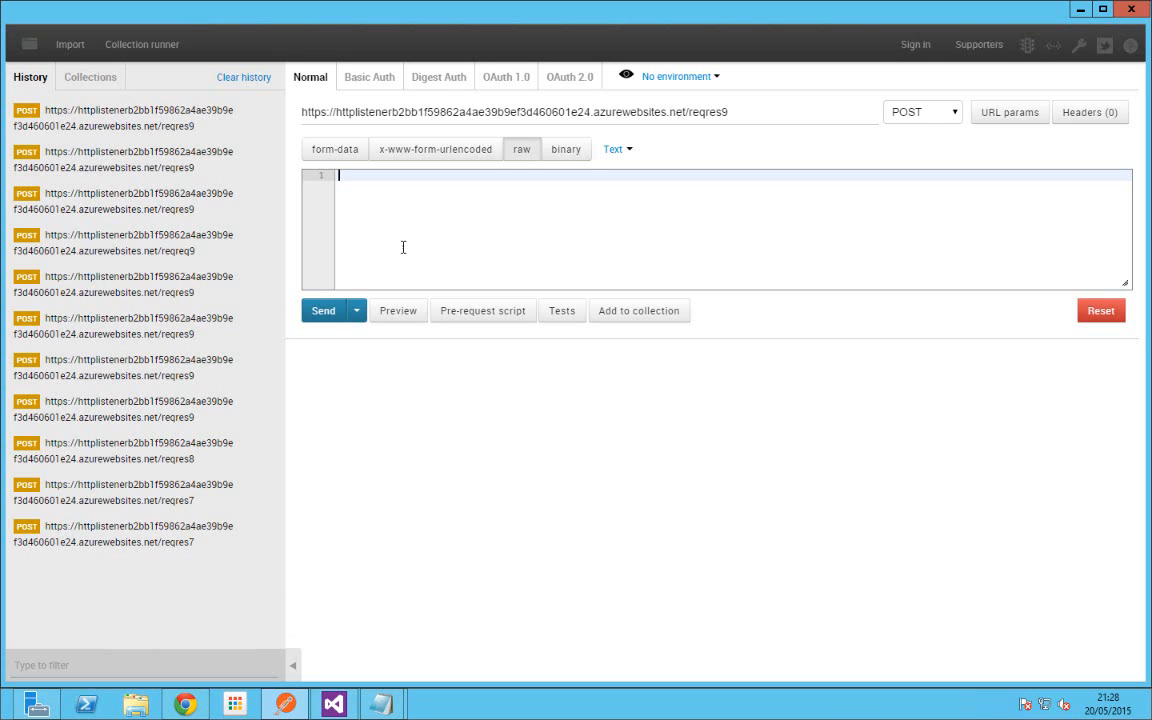
key("ctrl+v")
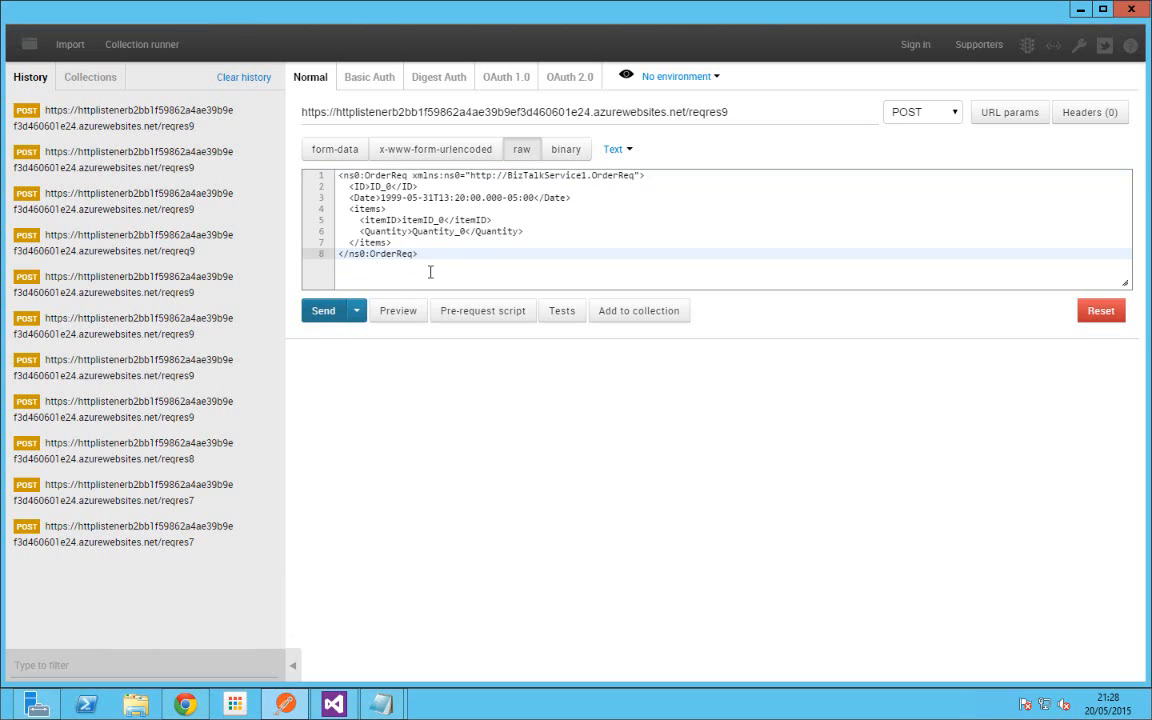
Step: Send the OrderReq POST to /reqres9 and switch to the browser while it loads
left_click(322, 312)
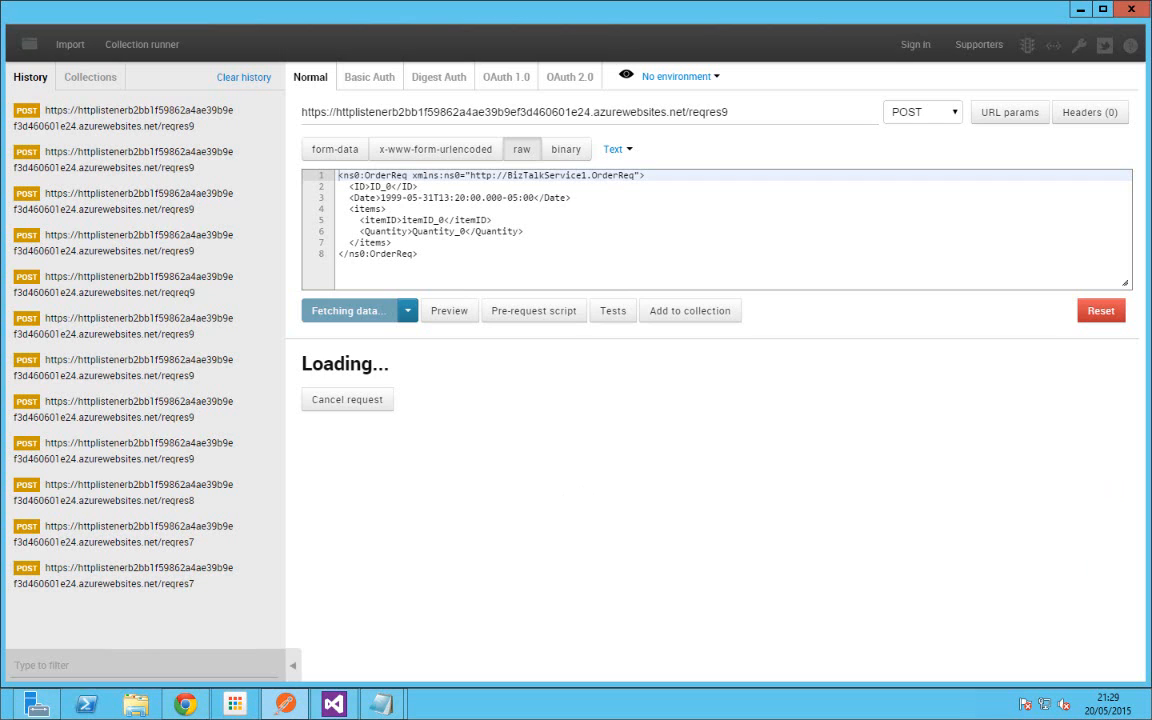
left_click(186, 703)
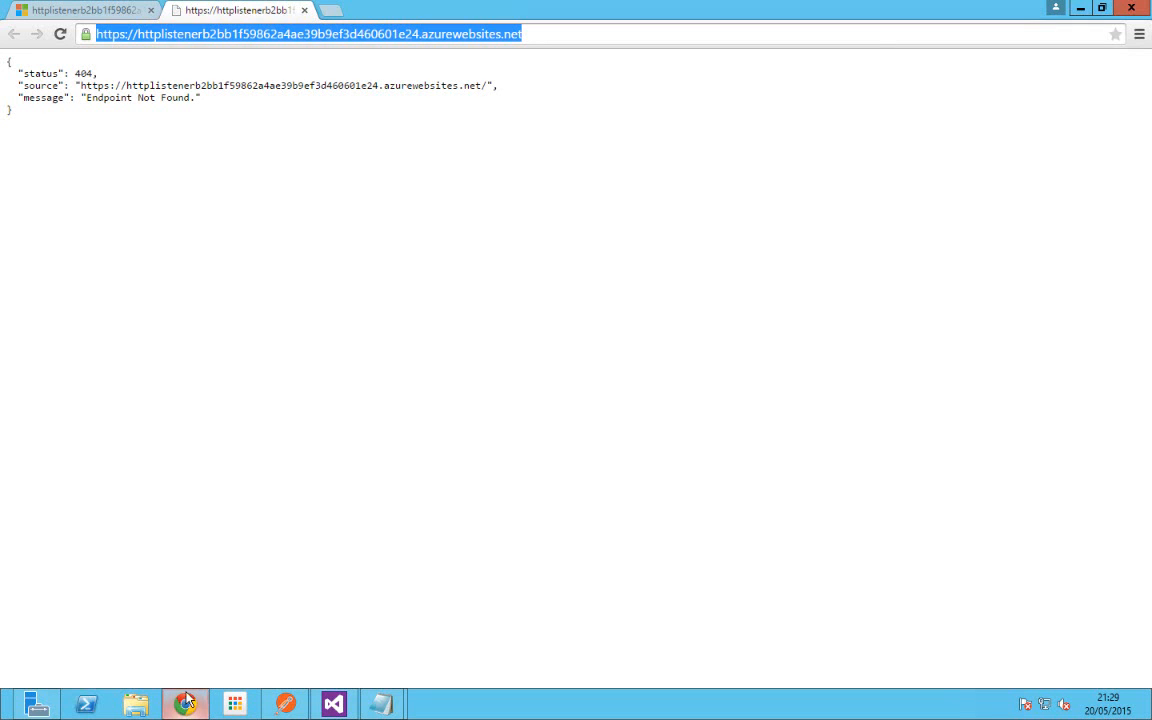
Step: Close the HTTPListenertest1 blades, open reqres9, and check its All runs list, still empty
left_click(56, 10)
left_click(991, 64)
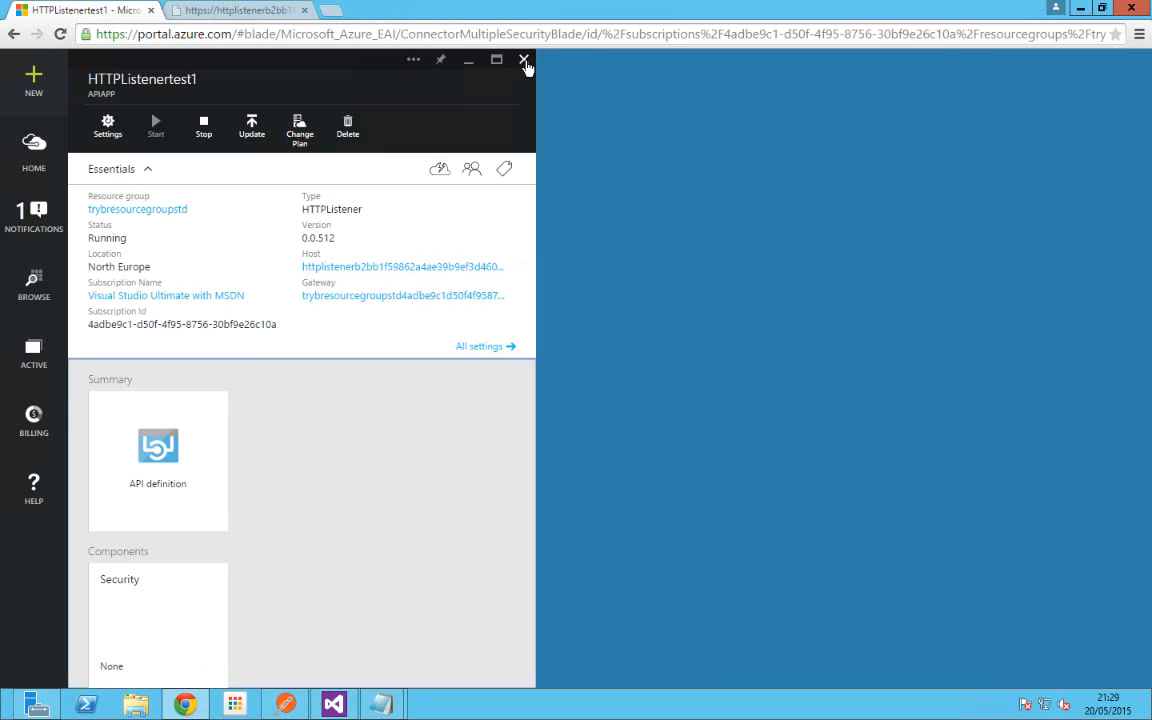
left_click(524, 61)
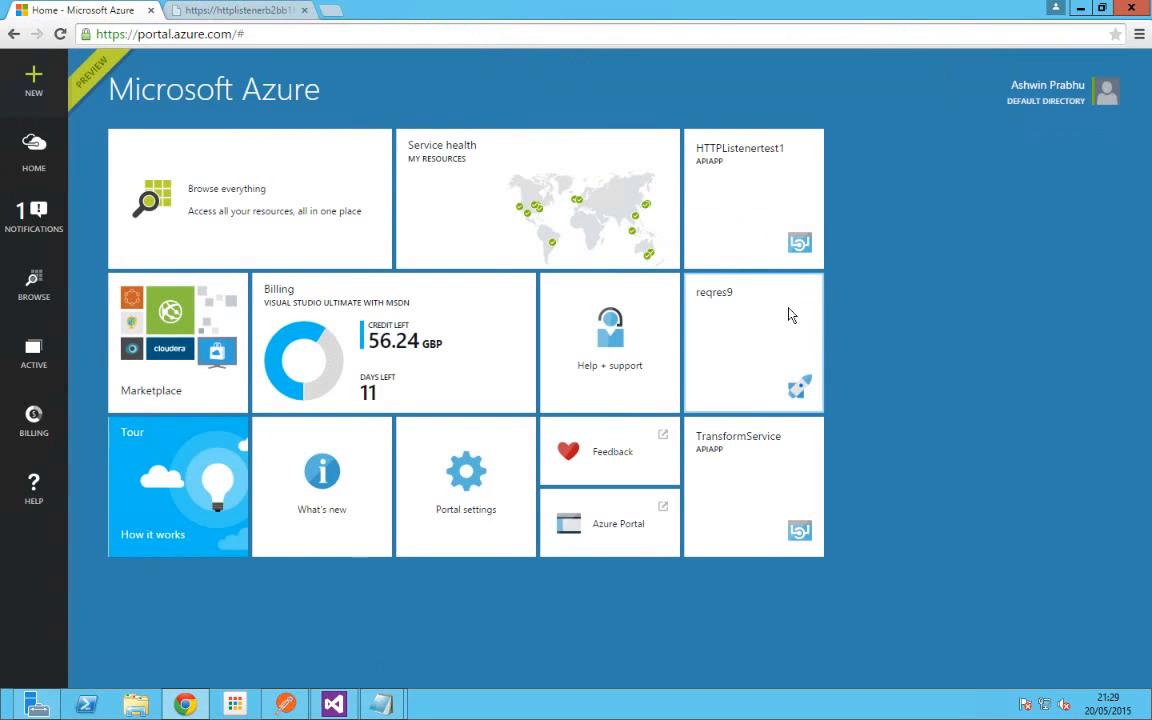
left_click(790, 315)
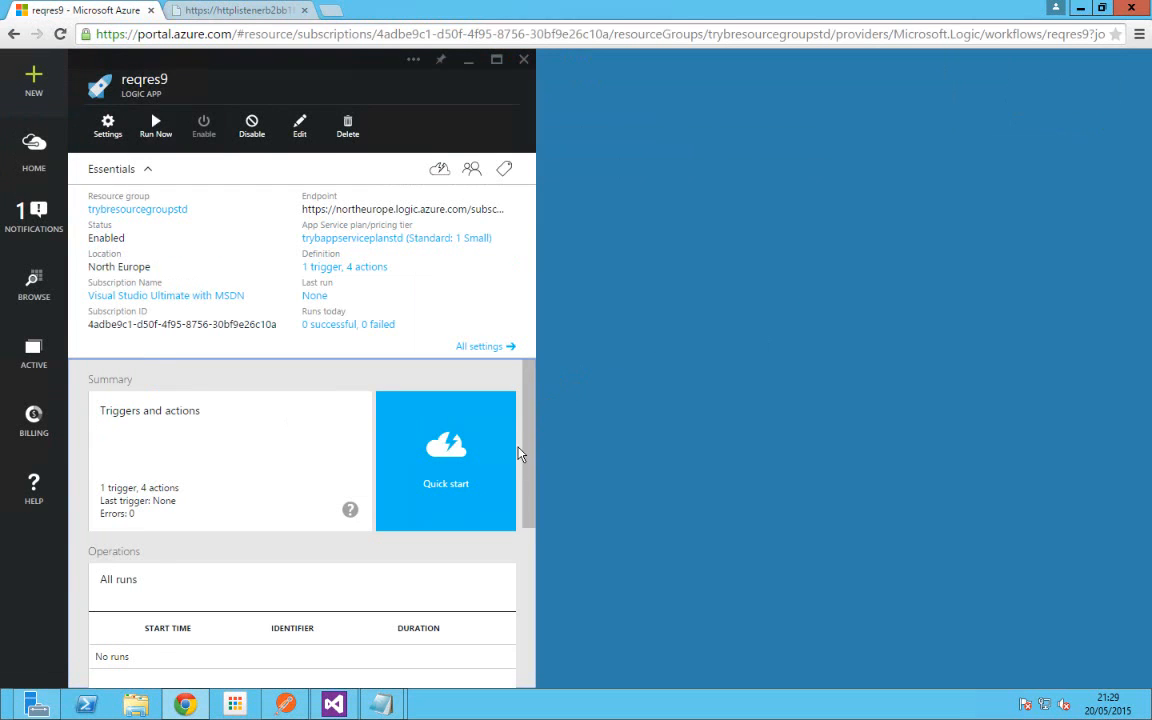
scroll(514, 452, "down", 2)
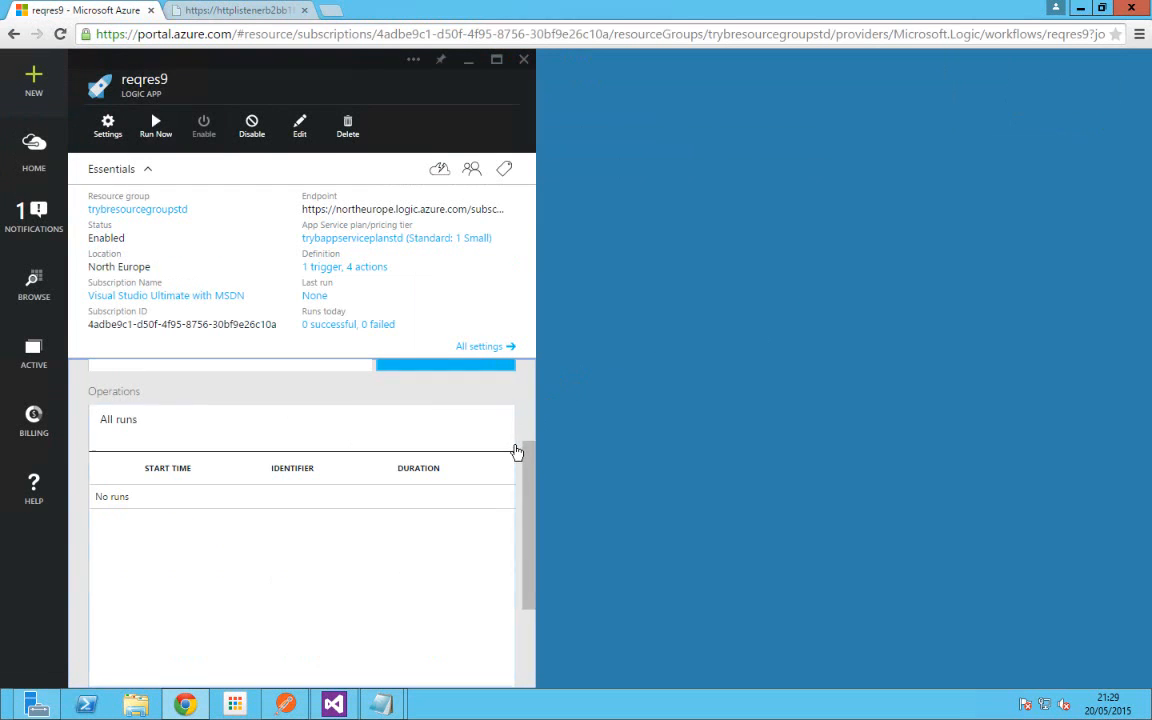
scroll(516, 452, "up", 2)
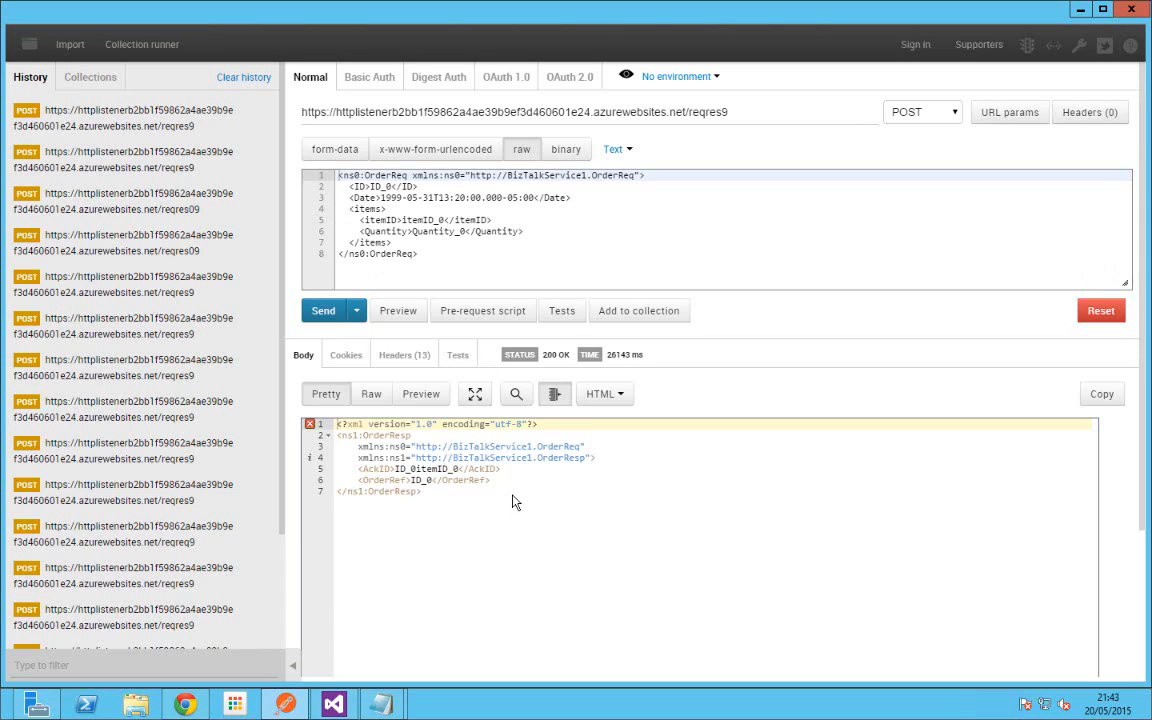
Step: Change the closing tag to </ns0:OrderReq1> and resend, getting an 'Invalid' response
left_click(422, 262)
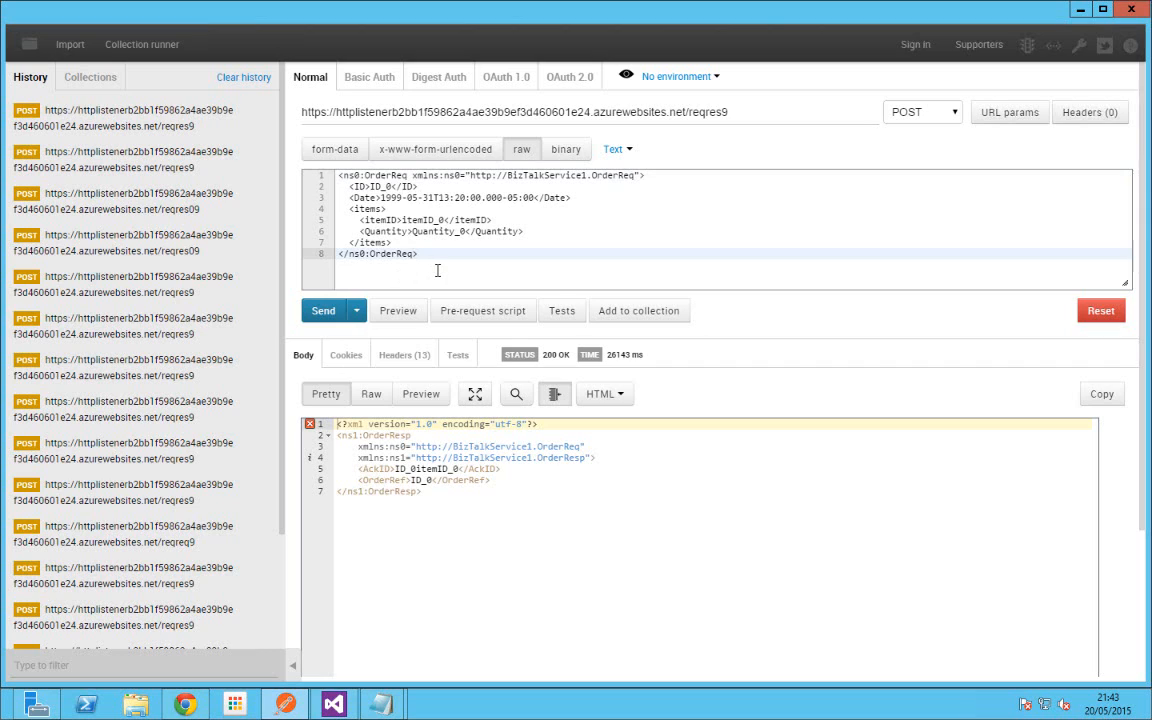
left_click(323, 312)
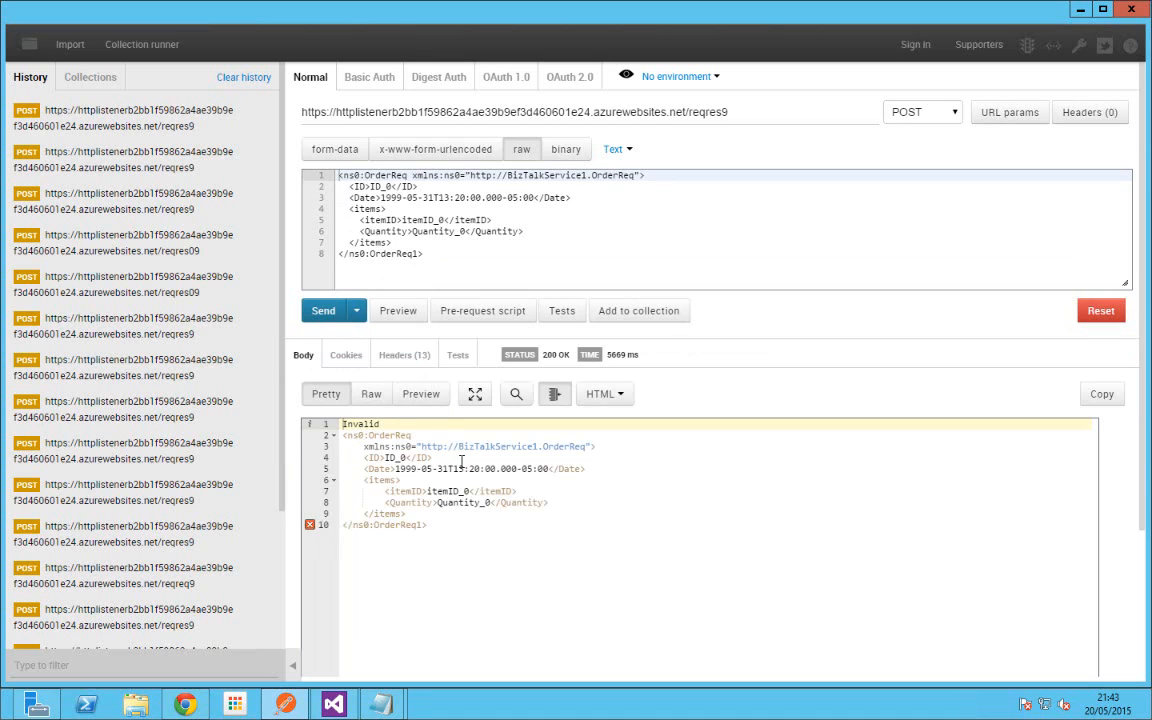
Step: Close the 404 browser tab, then the API app host and HTTPListenertest1 blades
left_click(195, 710)
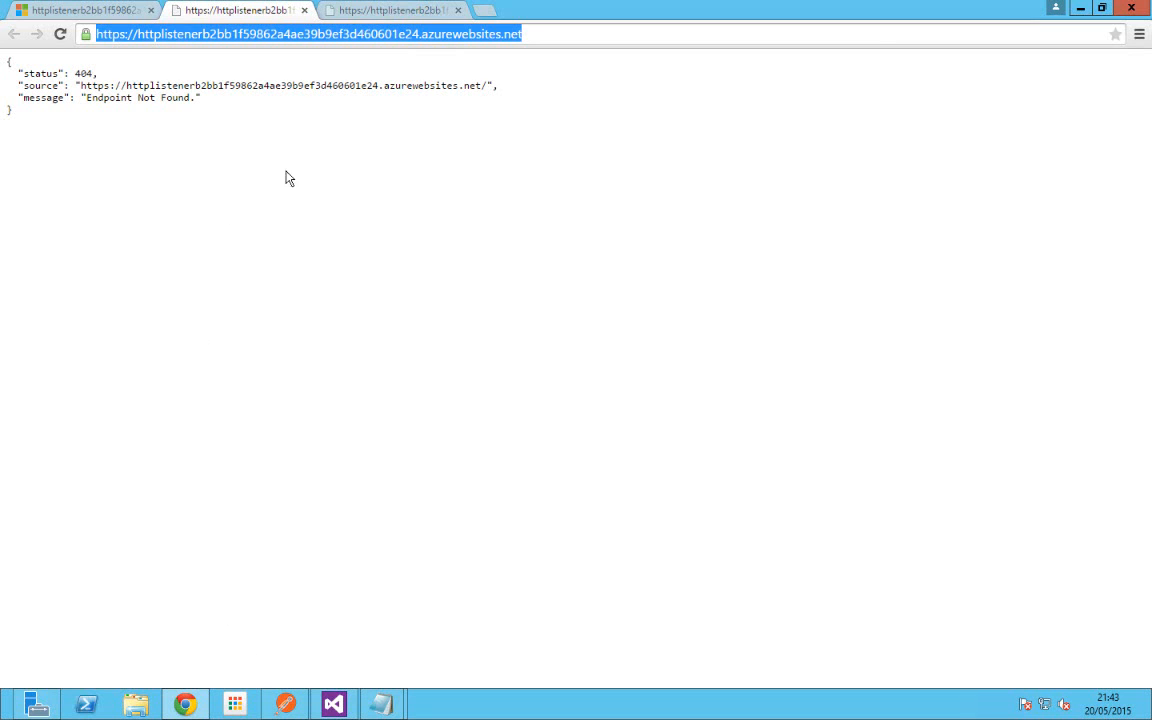
left_click(305, 10)
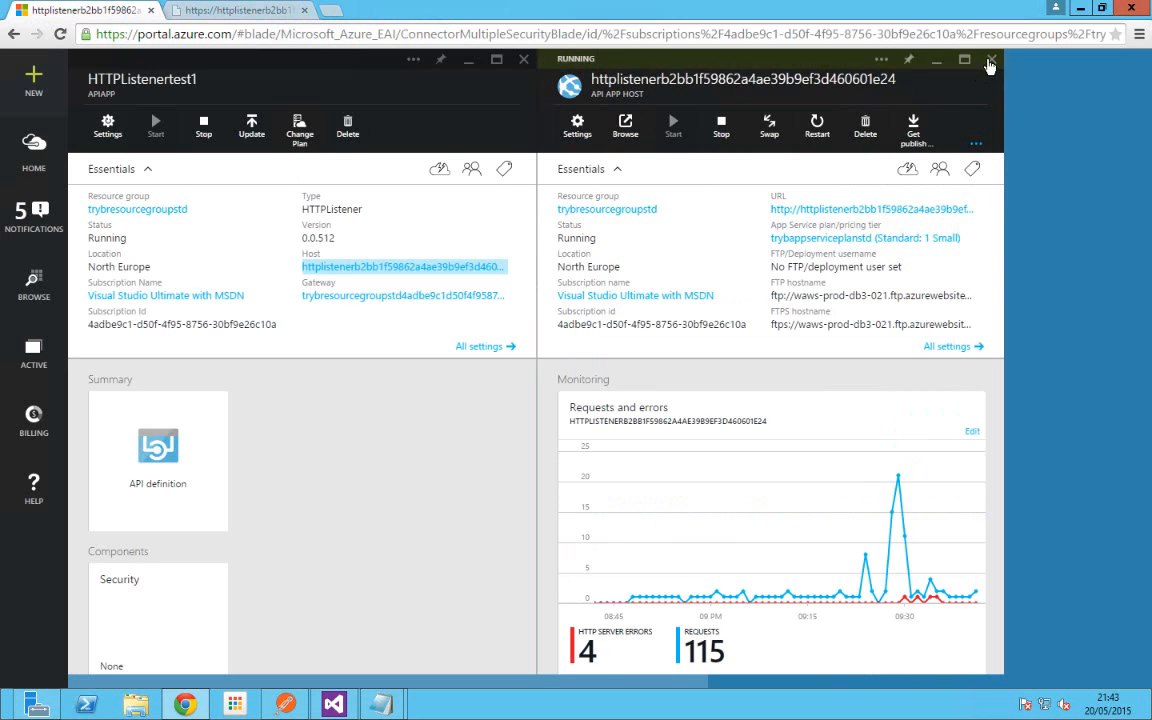
left_click(525, 61)
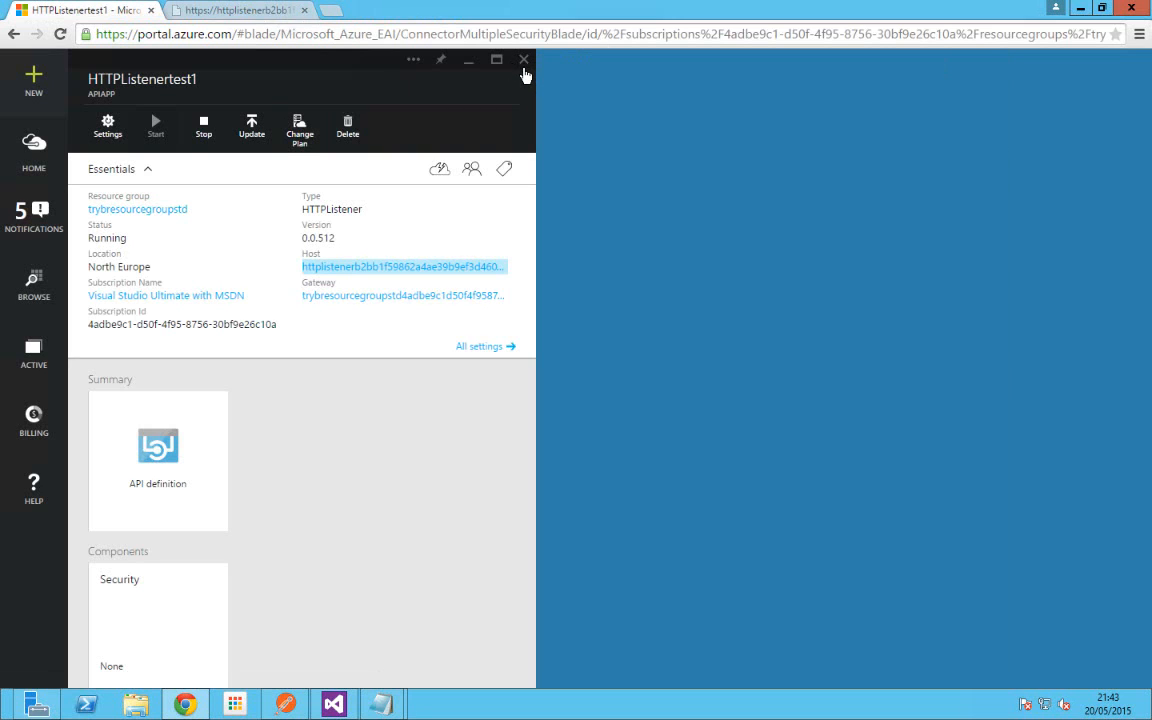
left_click(523, 64)
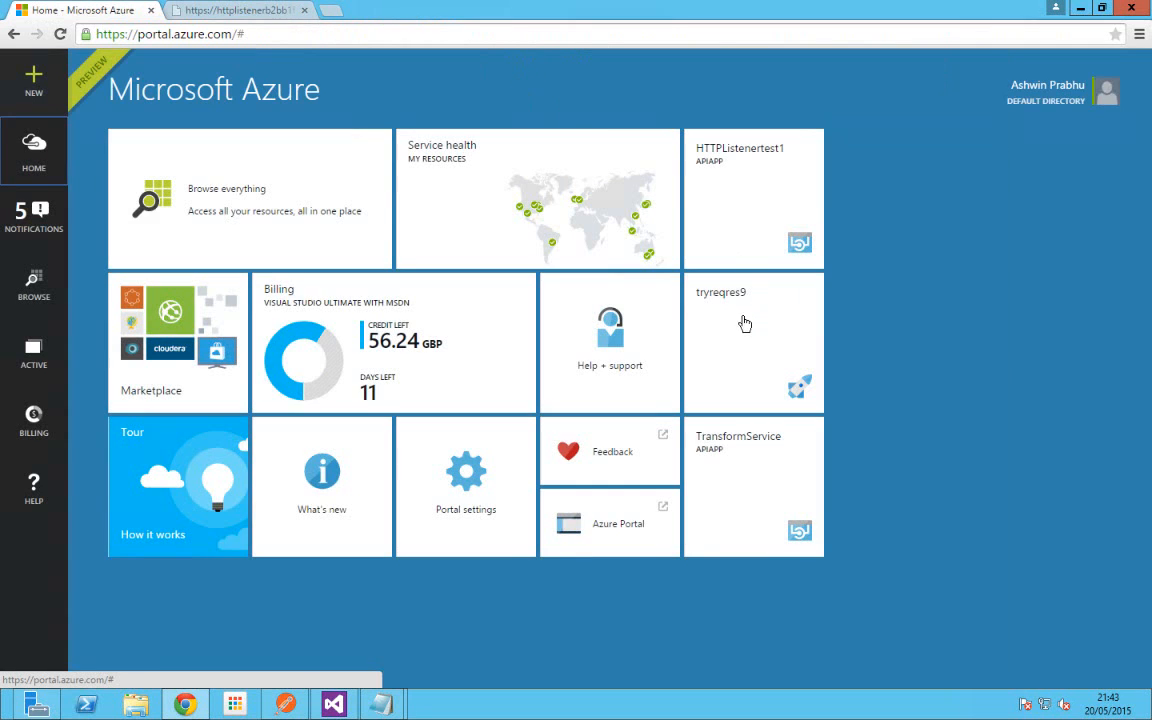
Step: Open tryreqres9 and inspect its 21:42 and 21:43 runs, including the xmlvalidator action details
left_click(744, 322)
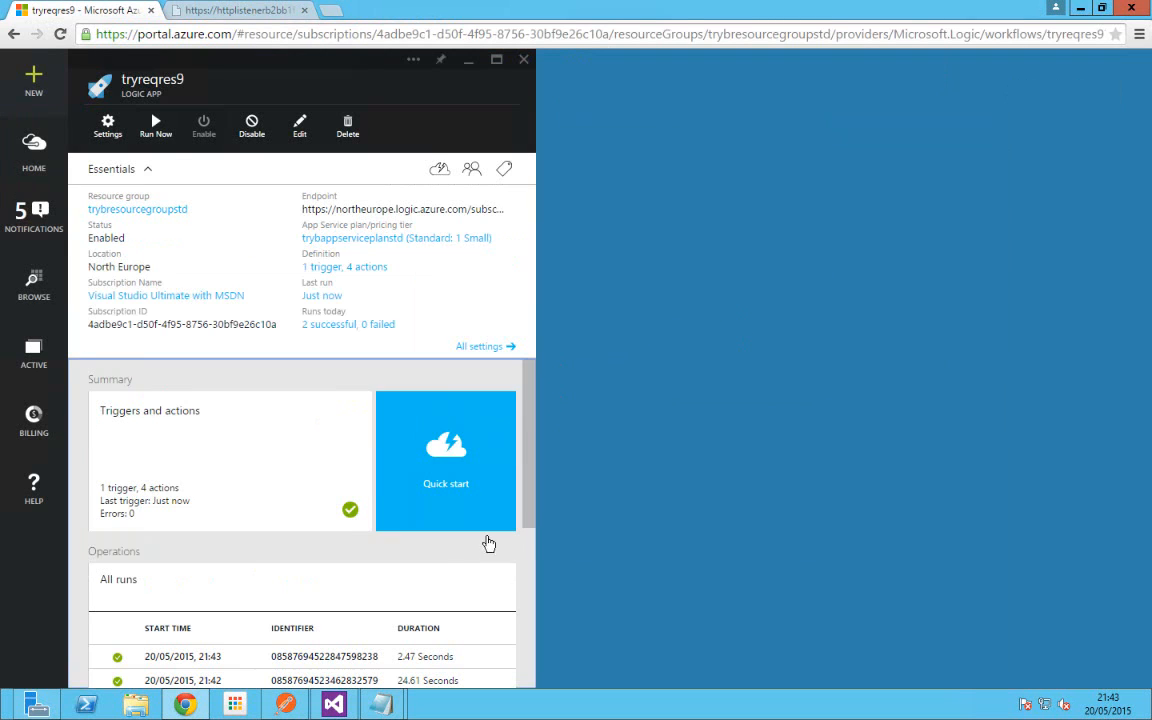
scroll(496, 550, "down", 2)
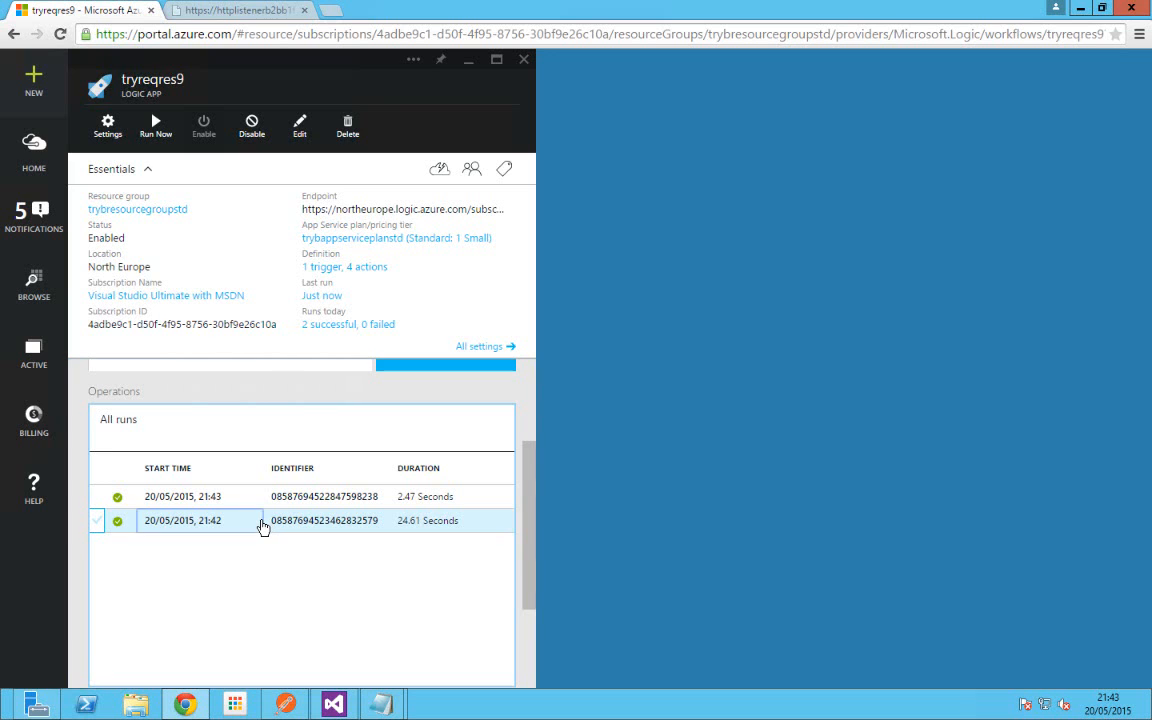
left_click(262, 526)
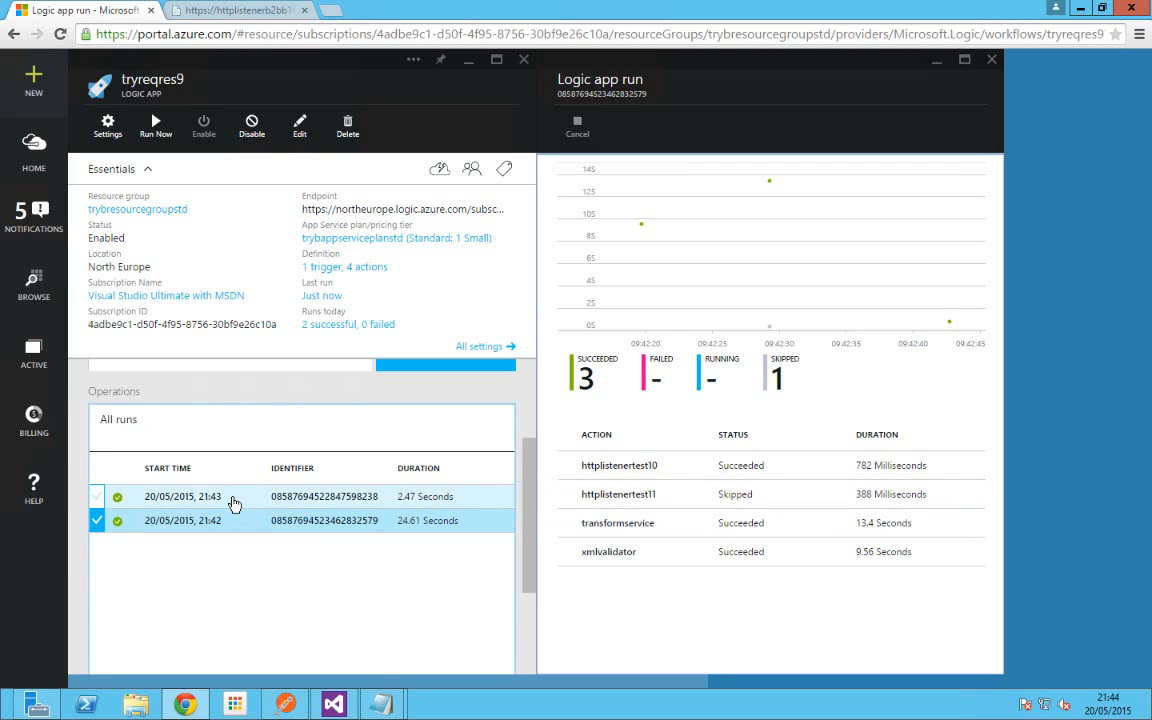
left_click(233, 502)
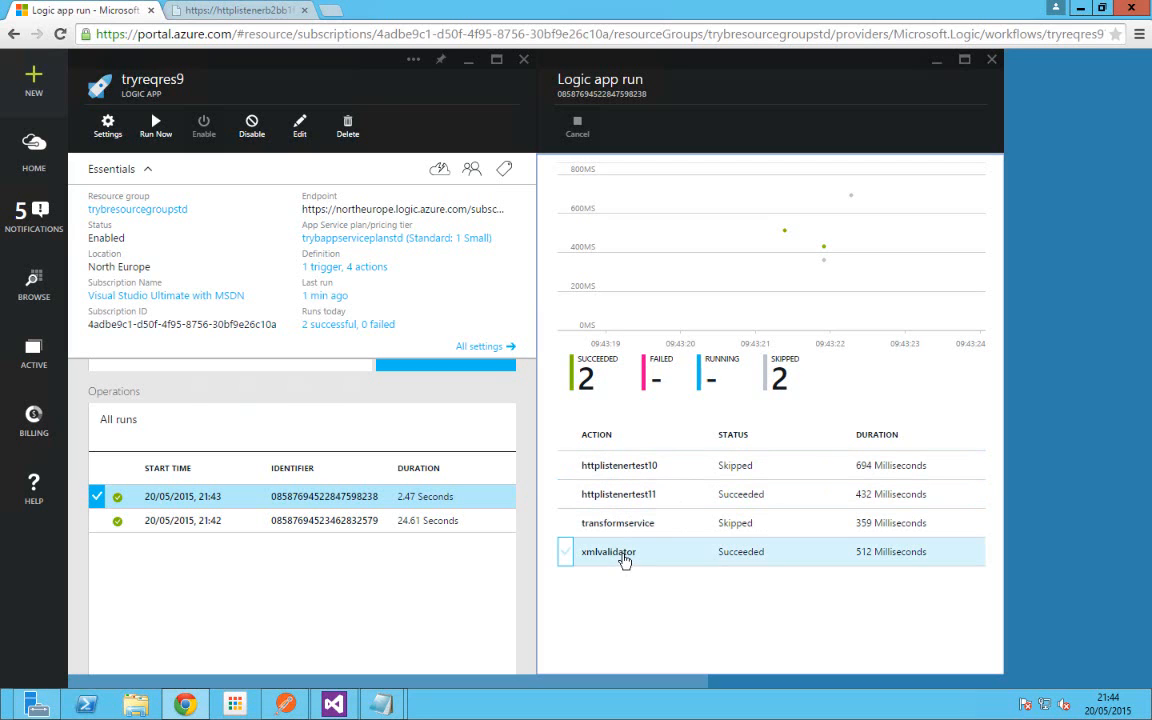
left_click(622, 555)
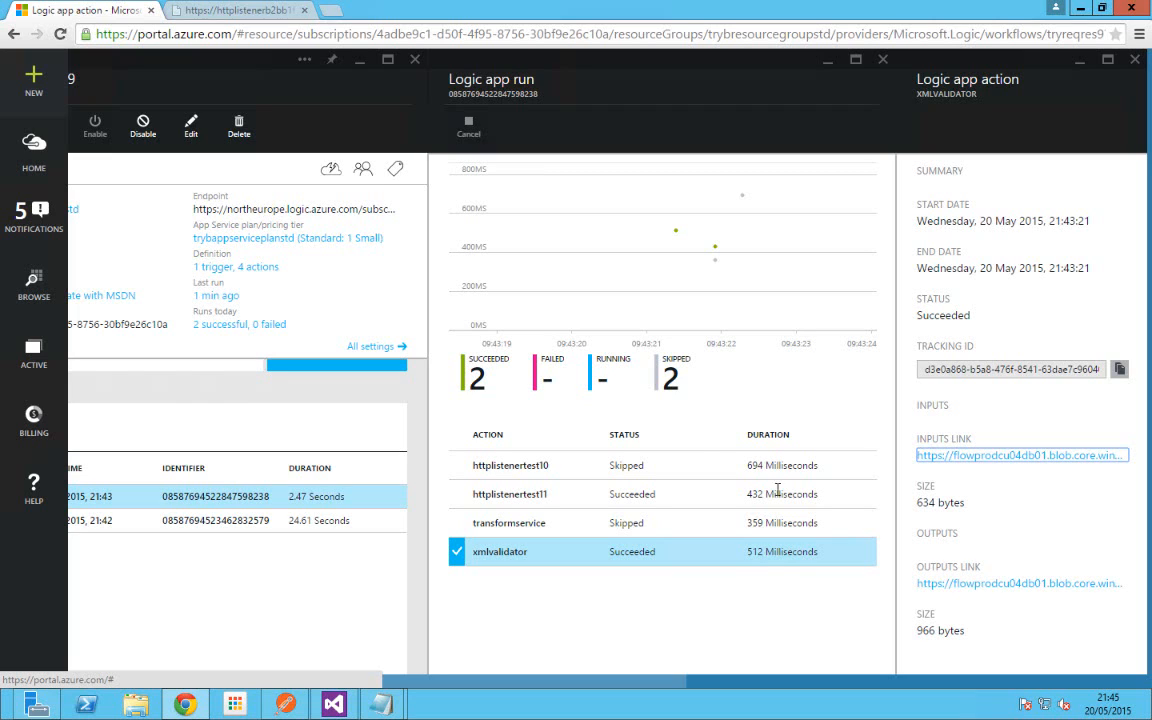
left_click(1135, 62)
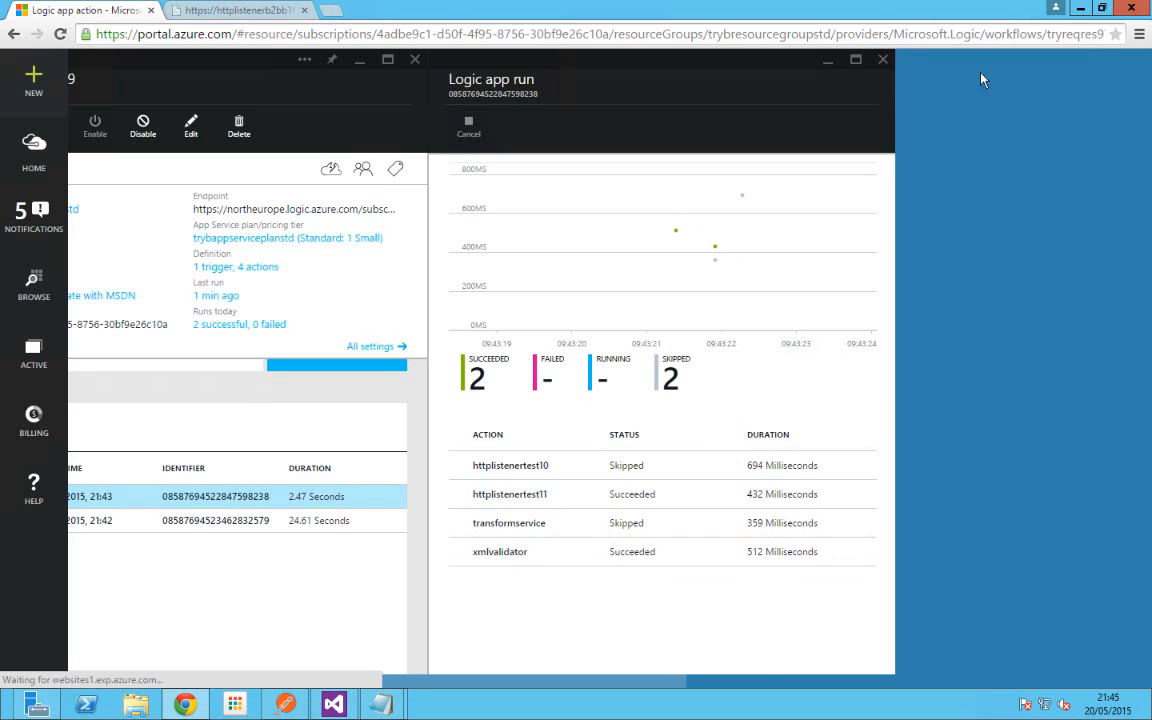
left_click(882, 60)
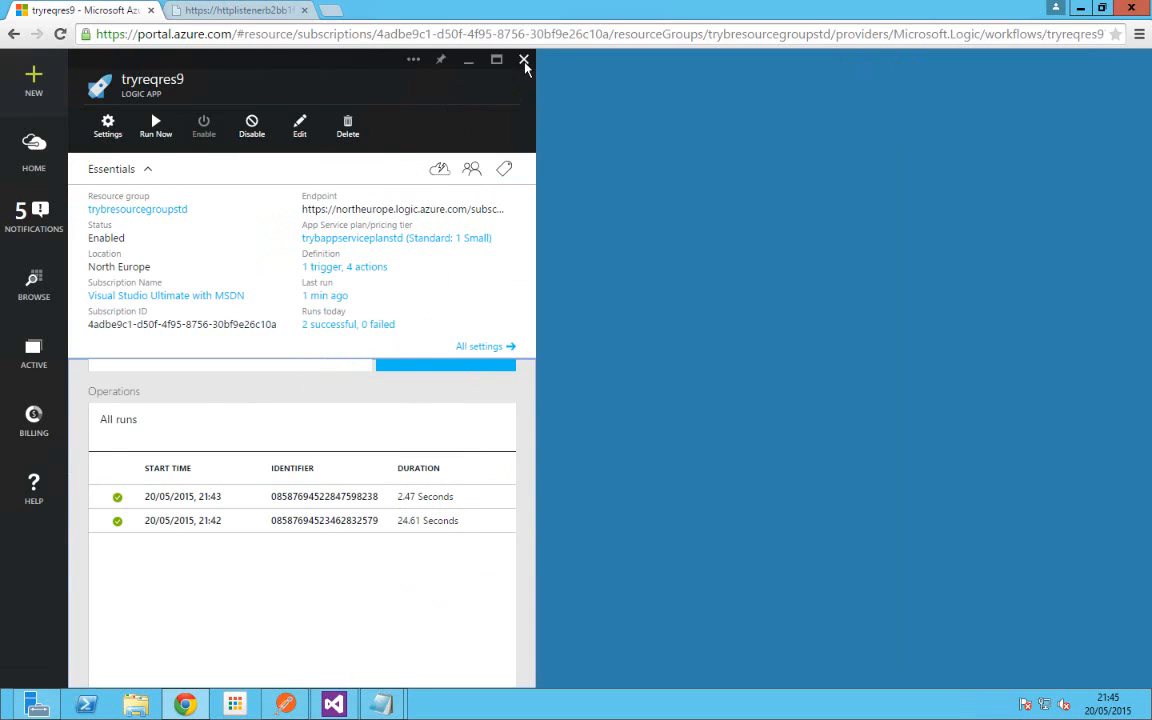
left_click(523, 60)
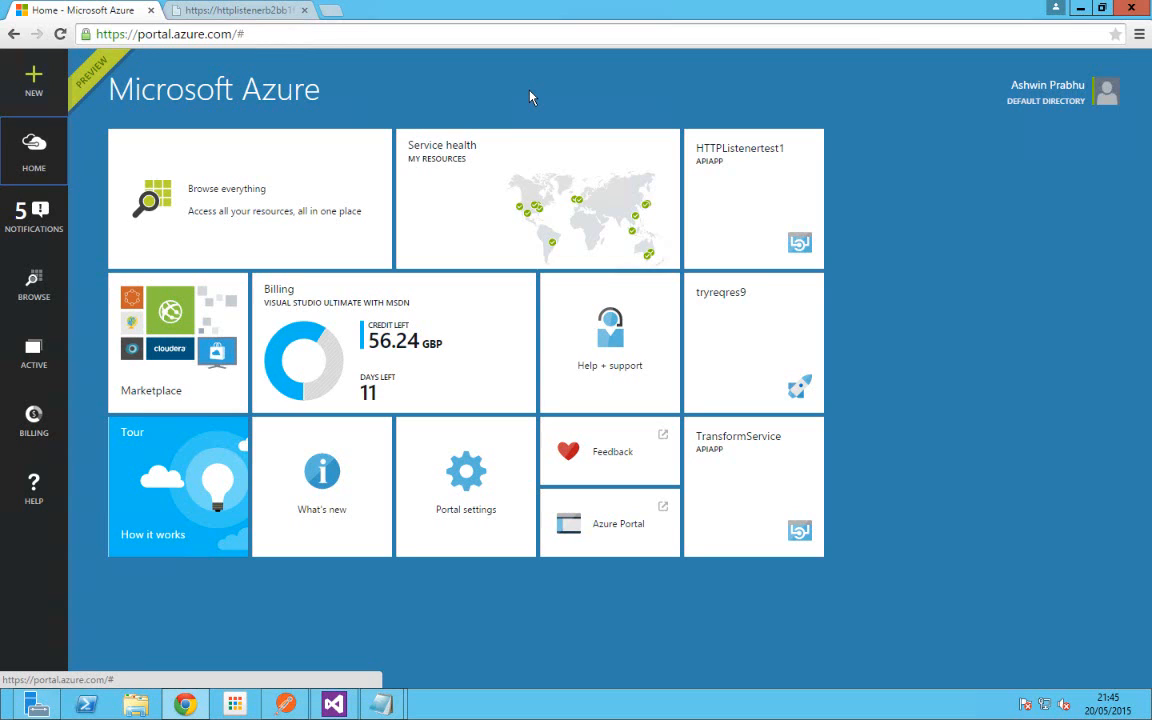
left_click(750, 333)
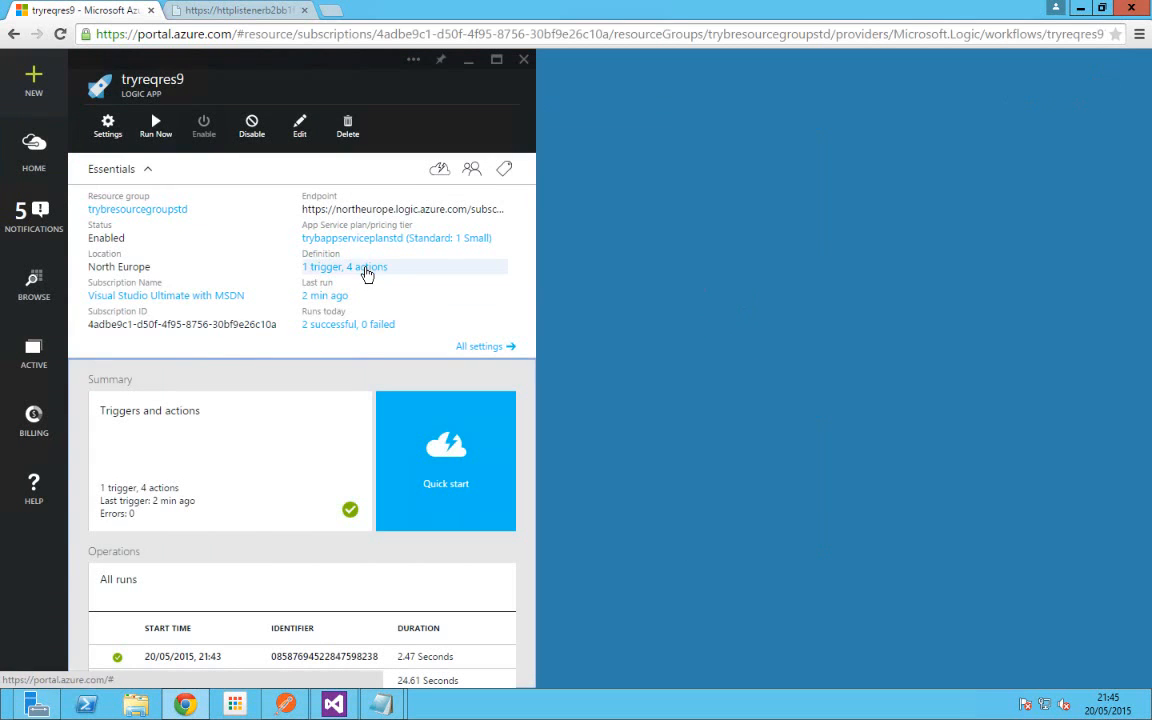
left_click(370, 269)
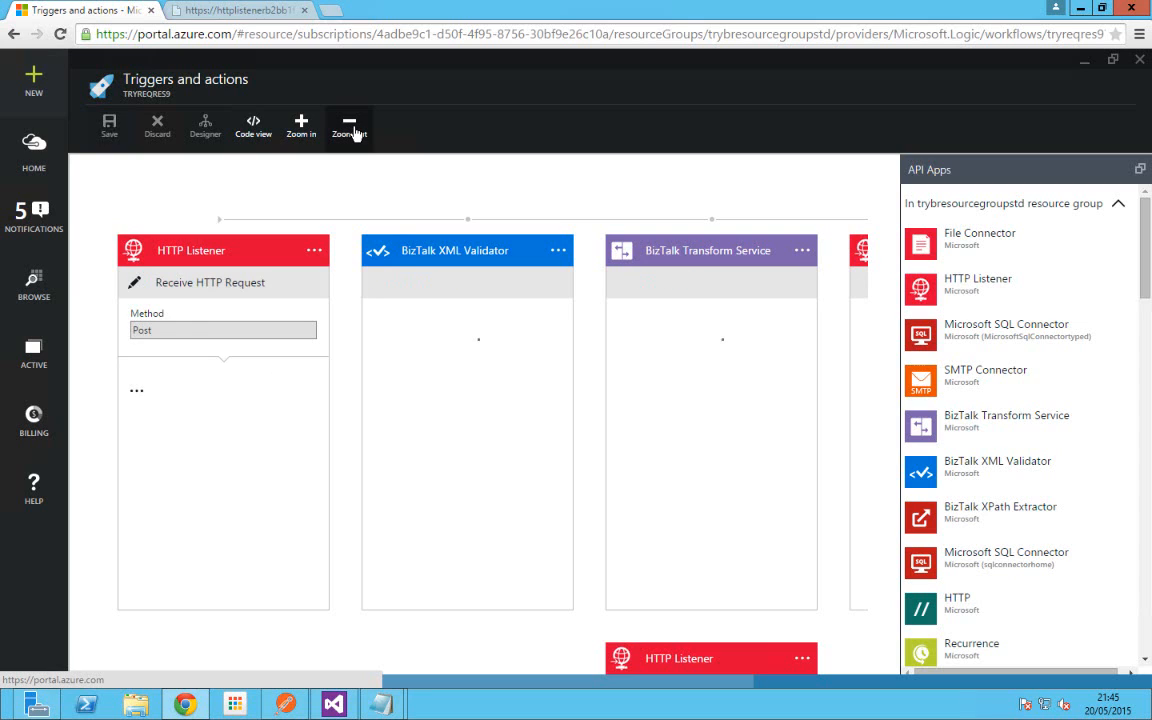
left_click(350, 128)
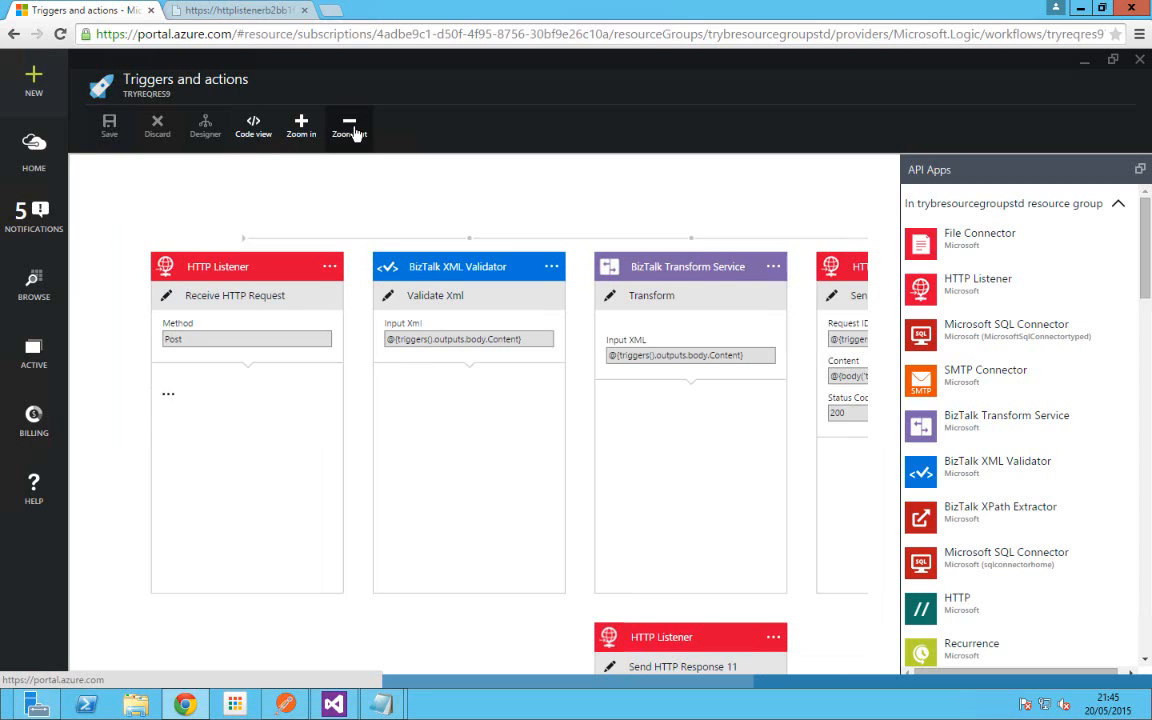
left_click(354, 132)
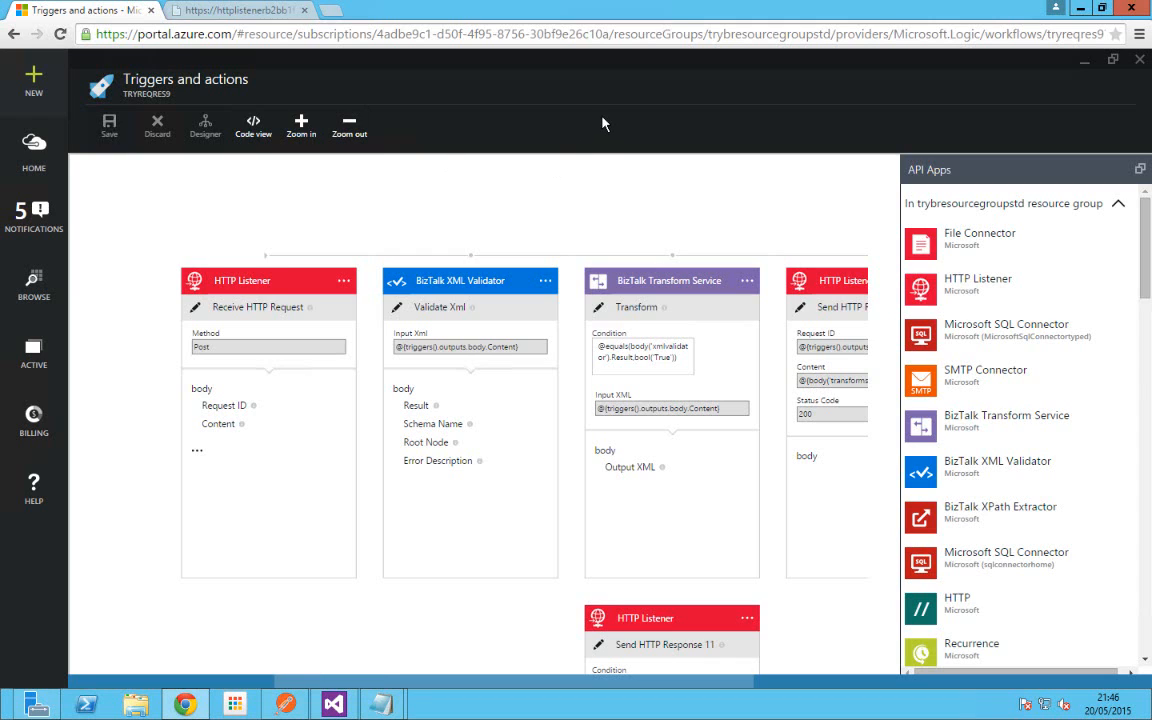
left_click(1139, 62)
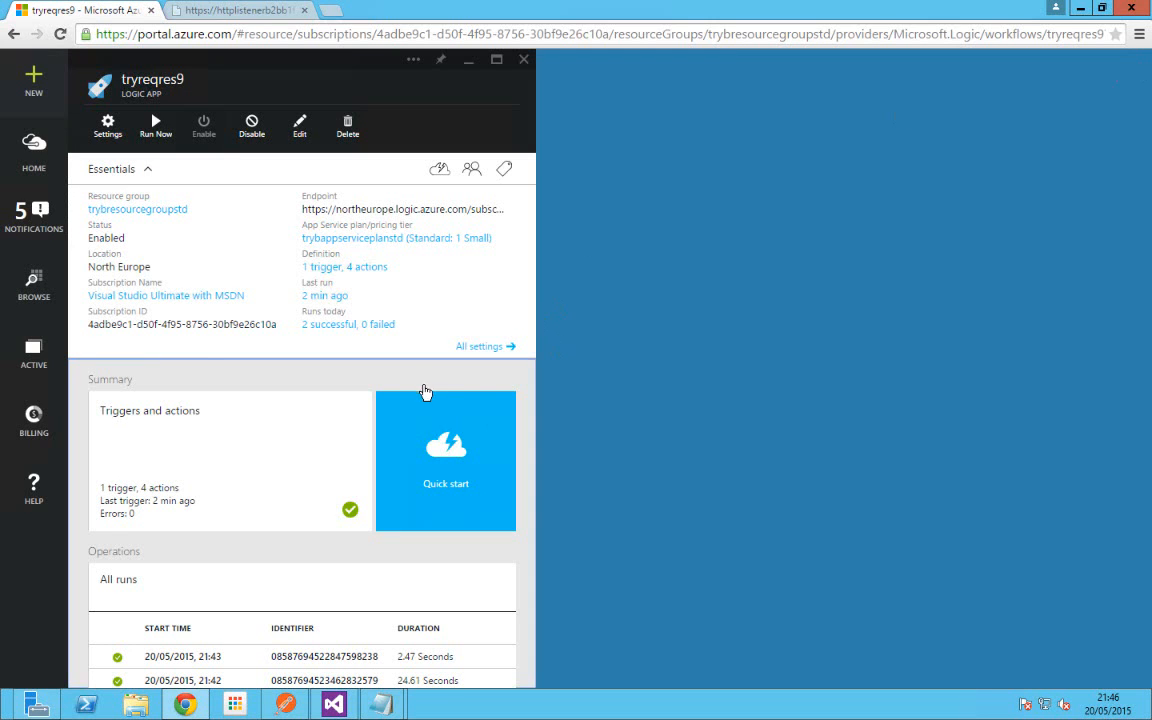
Step: Select the 21:43 run, view the '1 trigger, 4 actions' designer, then close tryreqres9
scroll(370, 480, "down", 3)
left_click(330, 496)
scroll(365, 452, "up", 2)
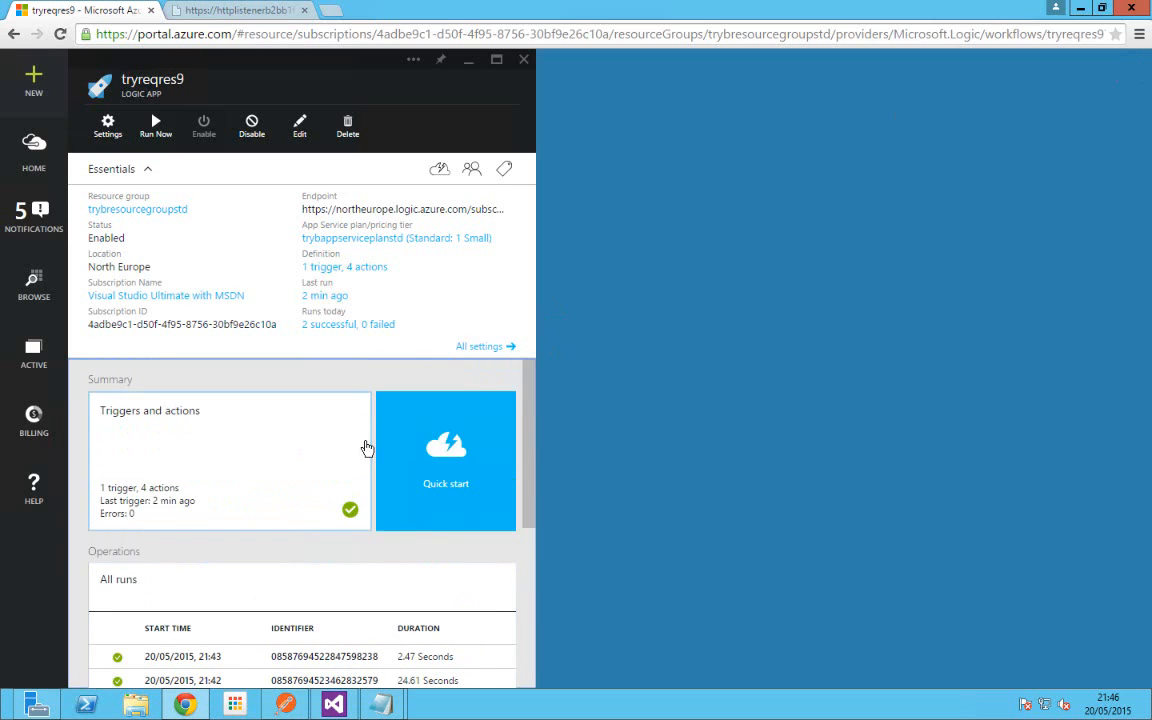
left_click(355, 270)
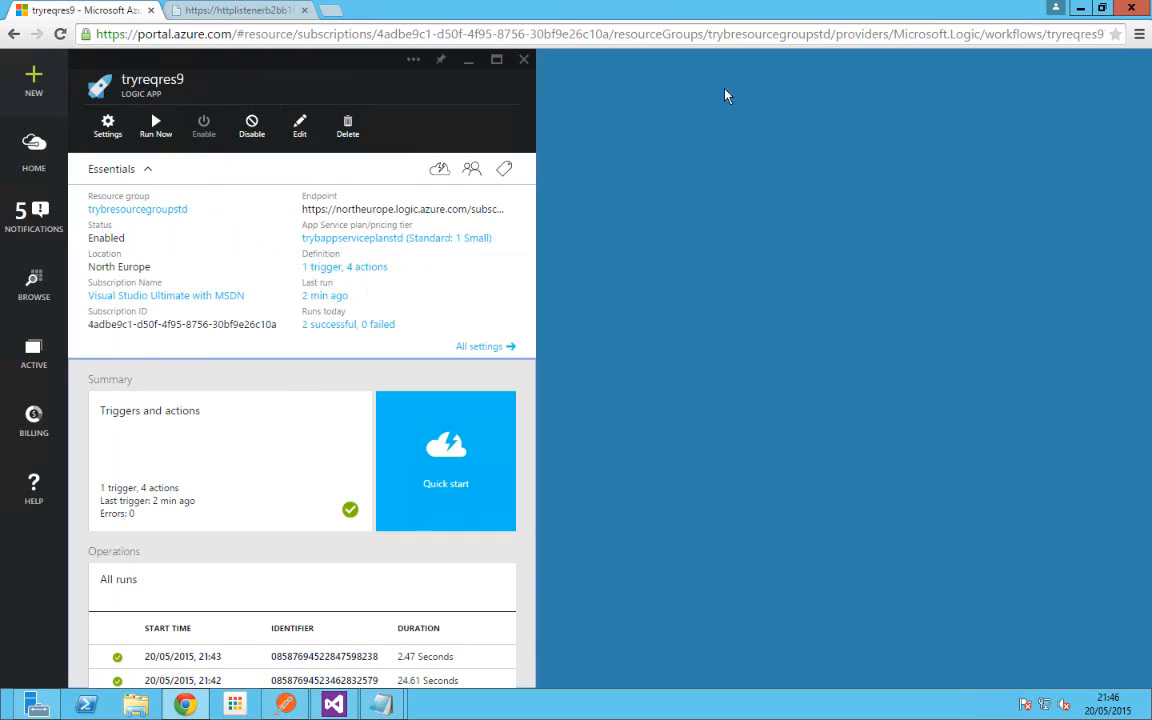
left_click(523, 59)
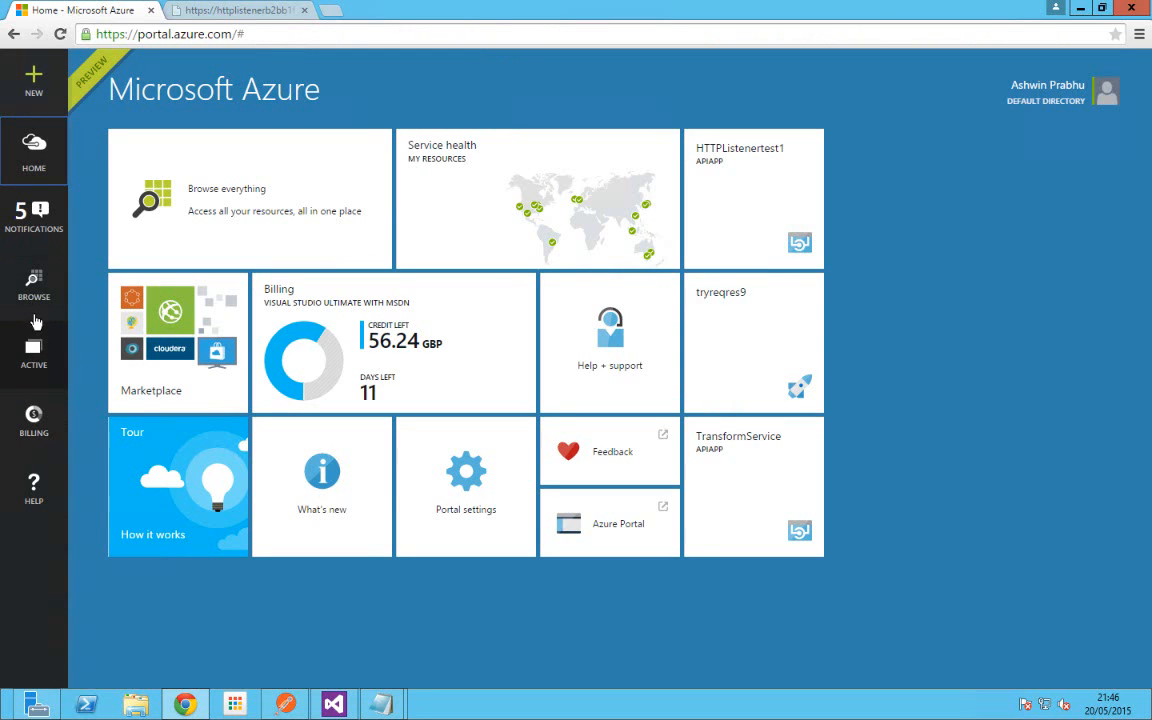
Step: Browse Everything to Subscriptions and select the Visual Studio Ultimate with MSDN subscription
left_click(34, 292)
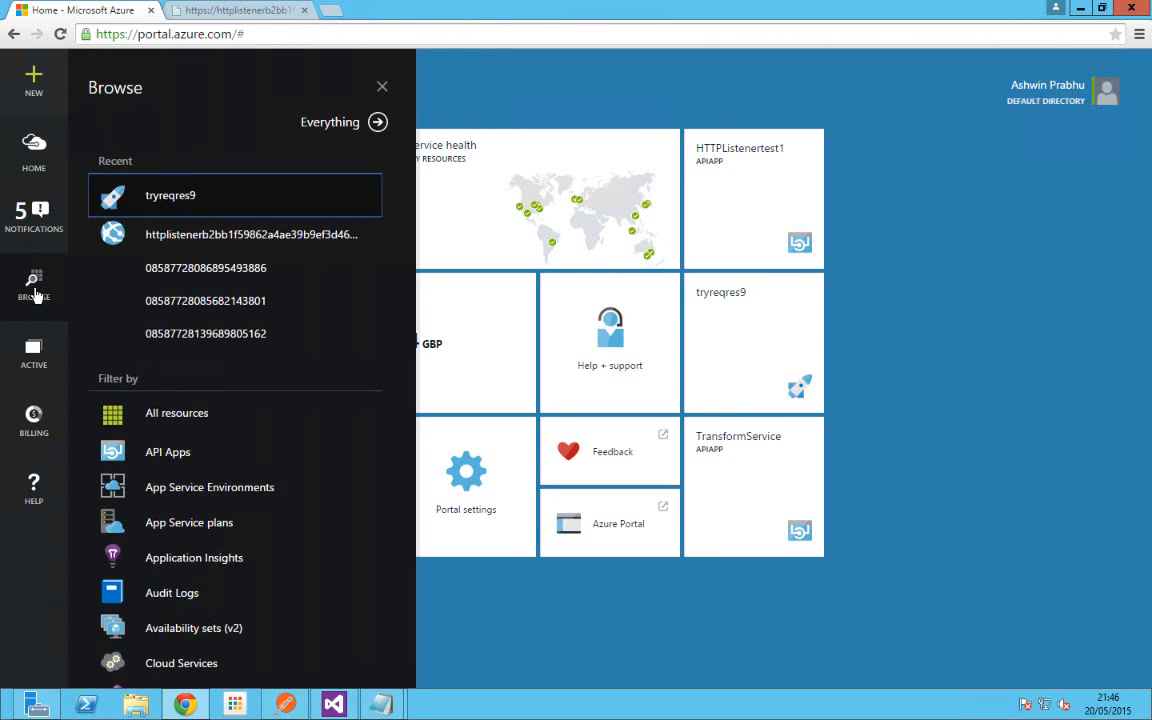
left_click(334, 122)
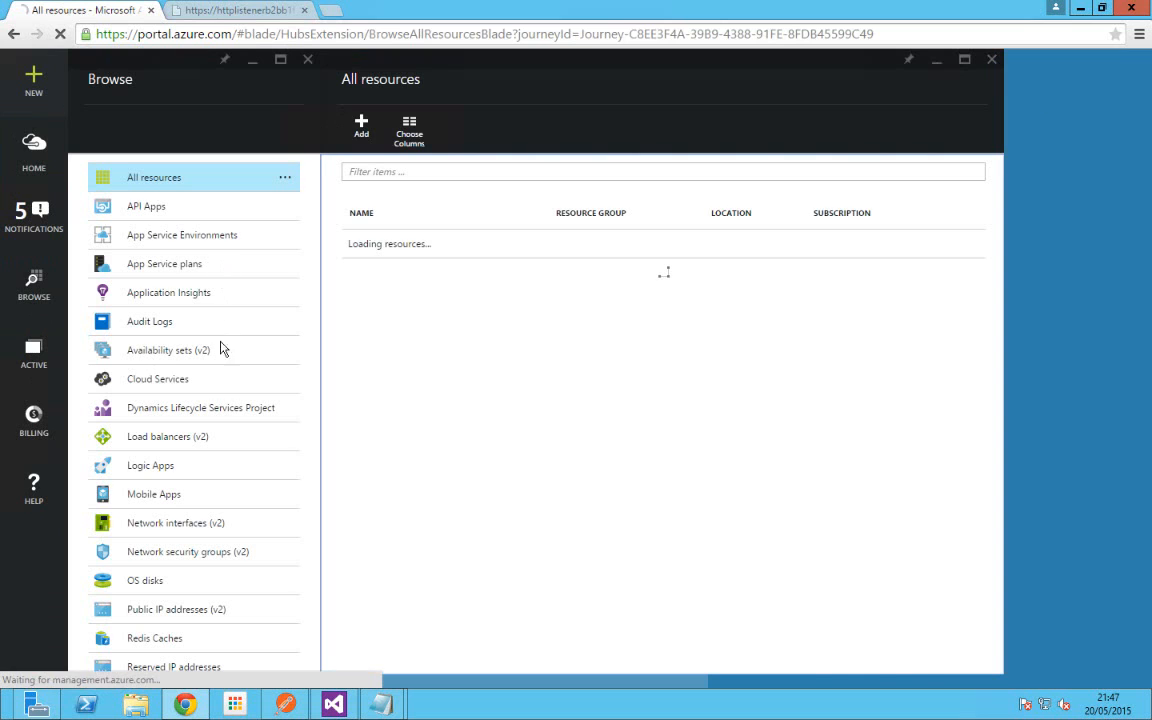
scroll(285, 357, "down", 2)
scroll(288, 360, "down", 5)
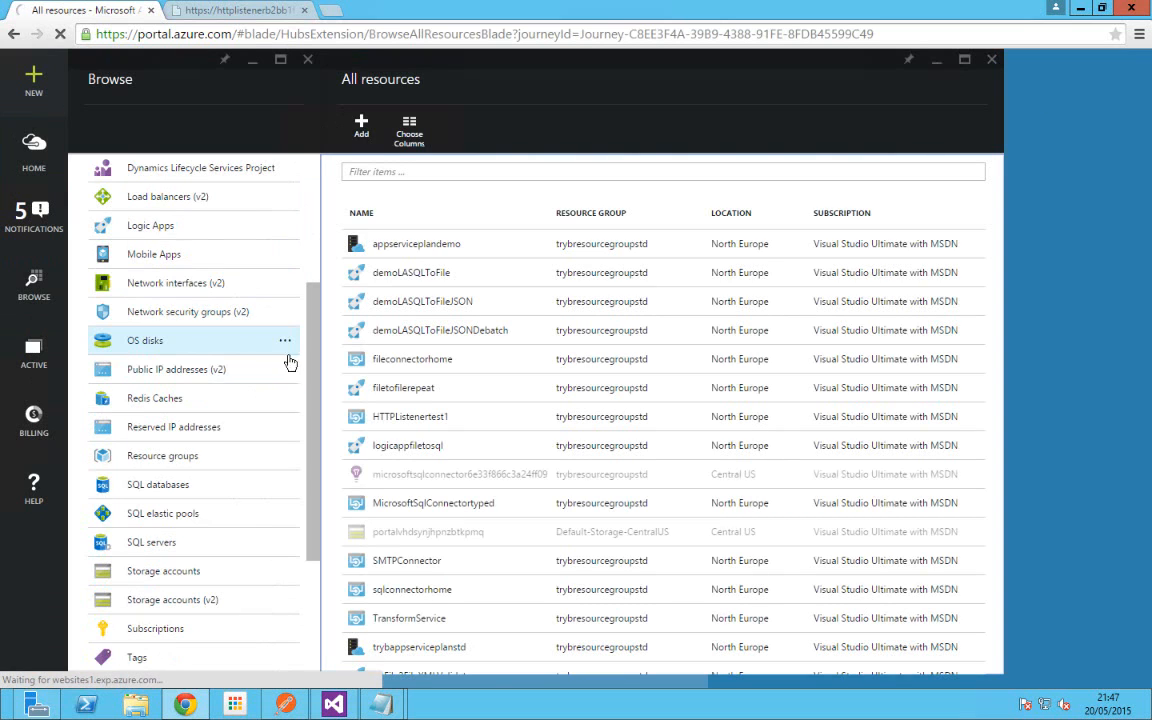
scroll(283, 355, "down", 1)
left_click(158, 476)
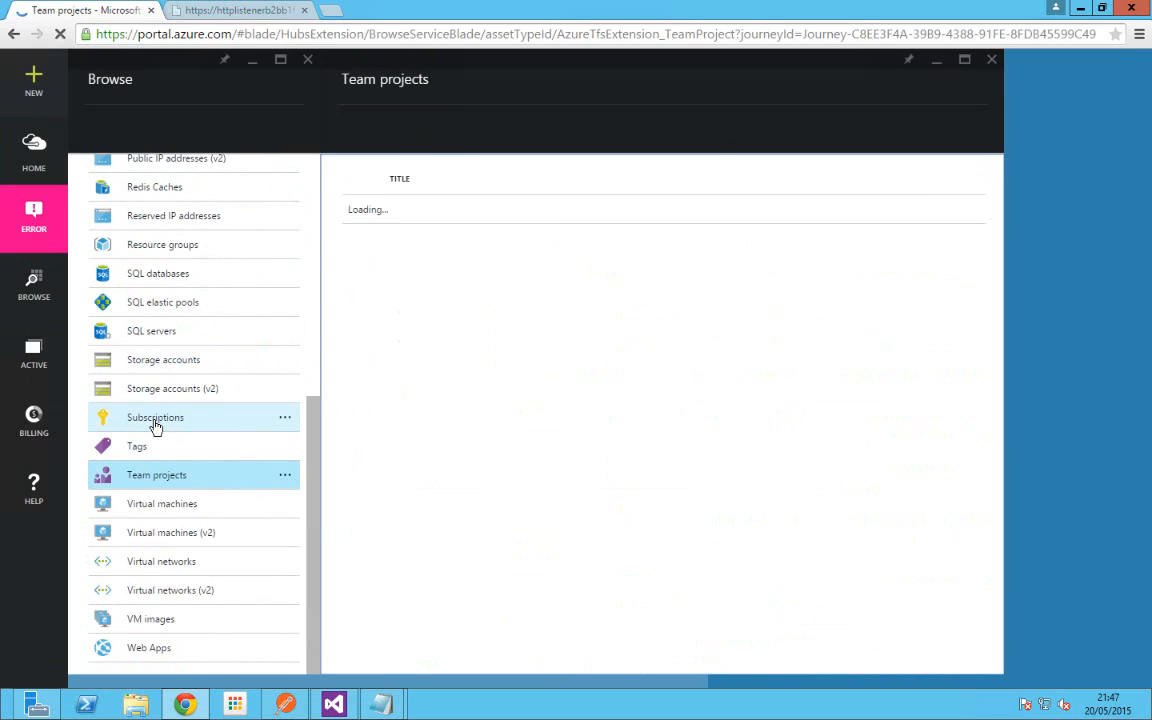
left_click(155, 419)
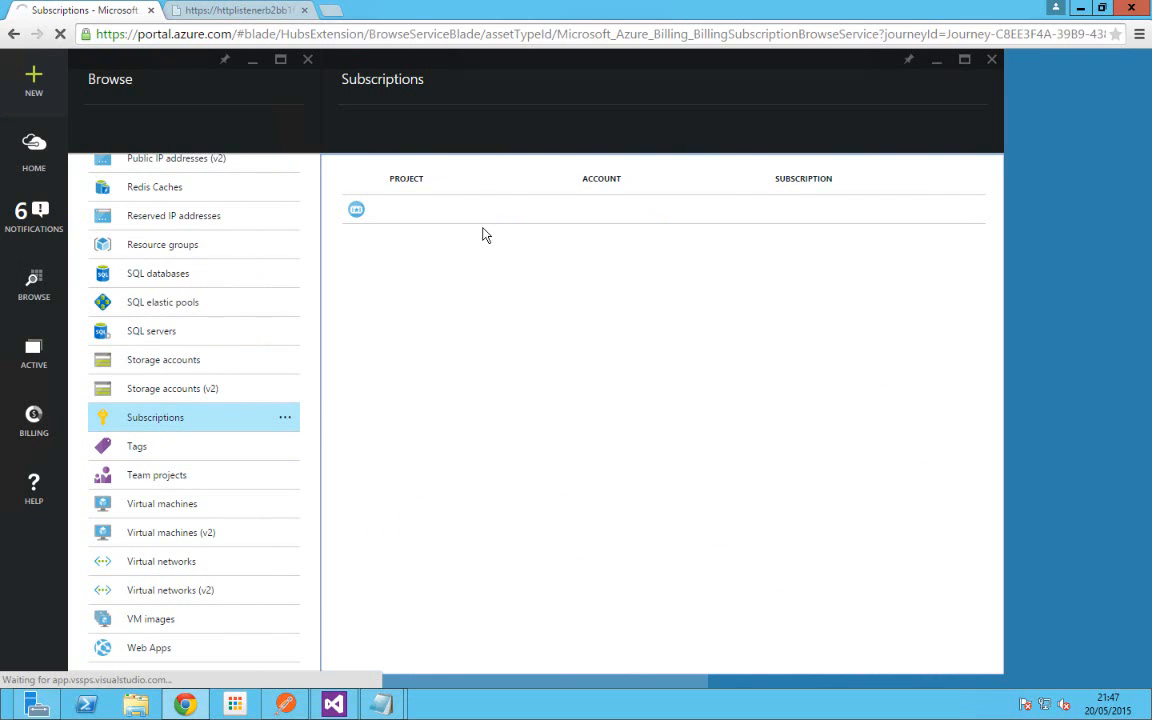
left_click(362, 214)
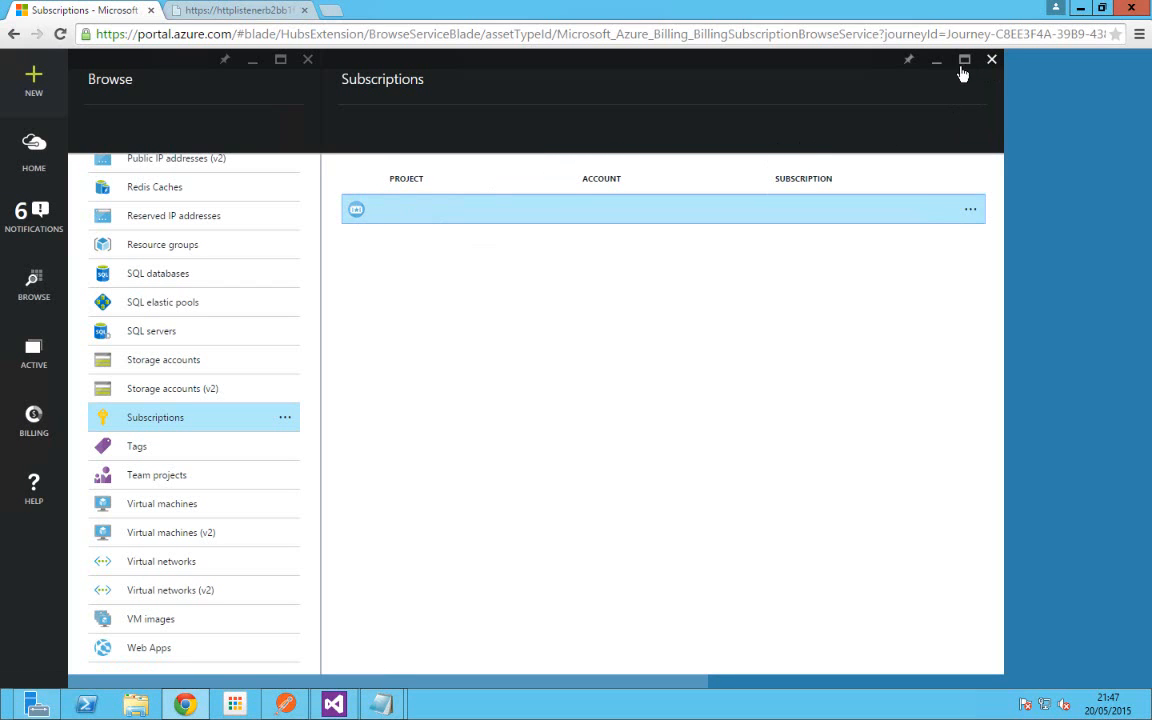
left_click(991, 62)
left_click(142, 437)
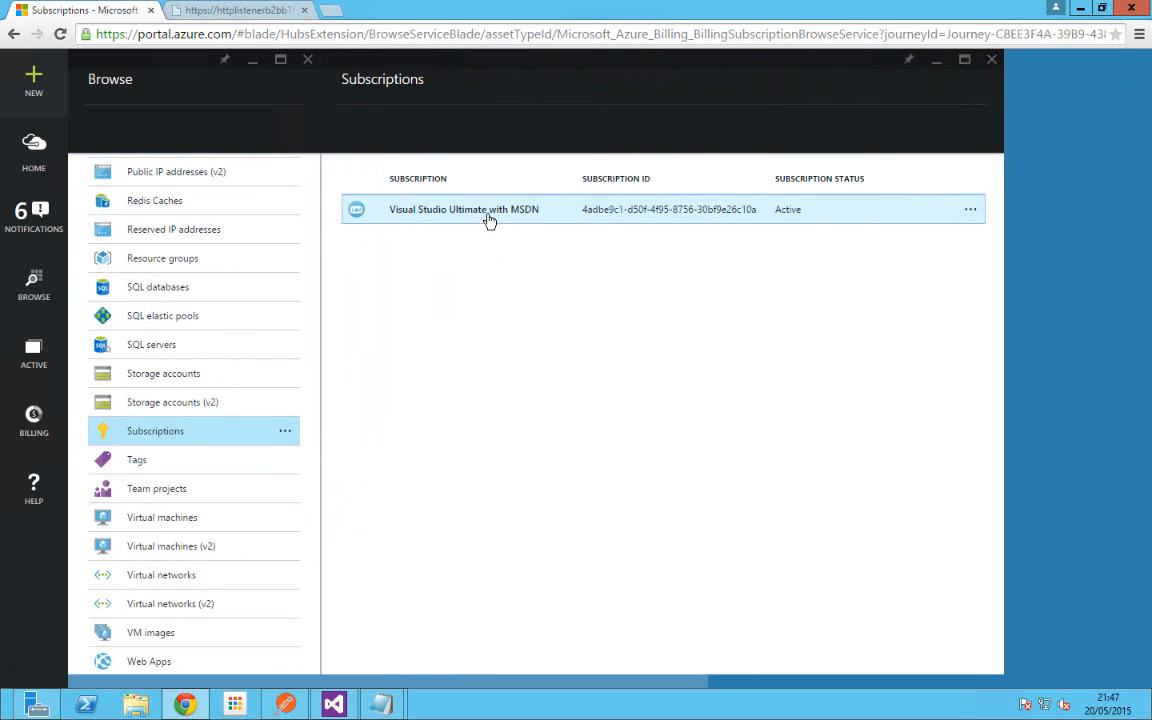
Step: On the Visual Studio Ultimate with MSDN subscription, open the Reader role's single user assignment details
left_click(490, 212)
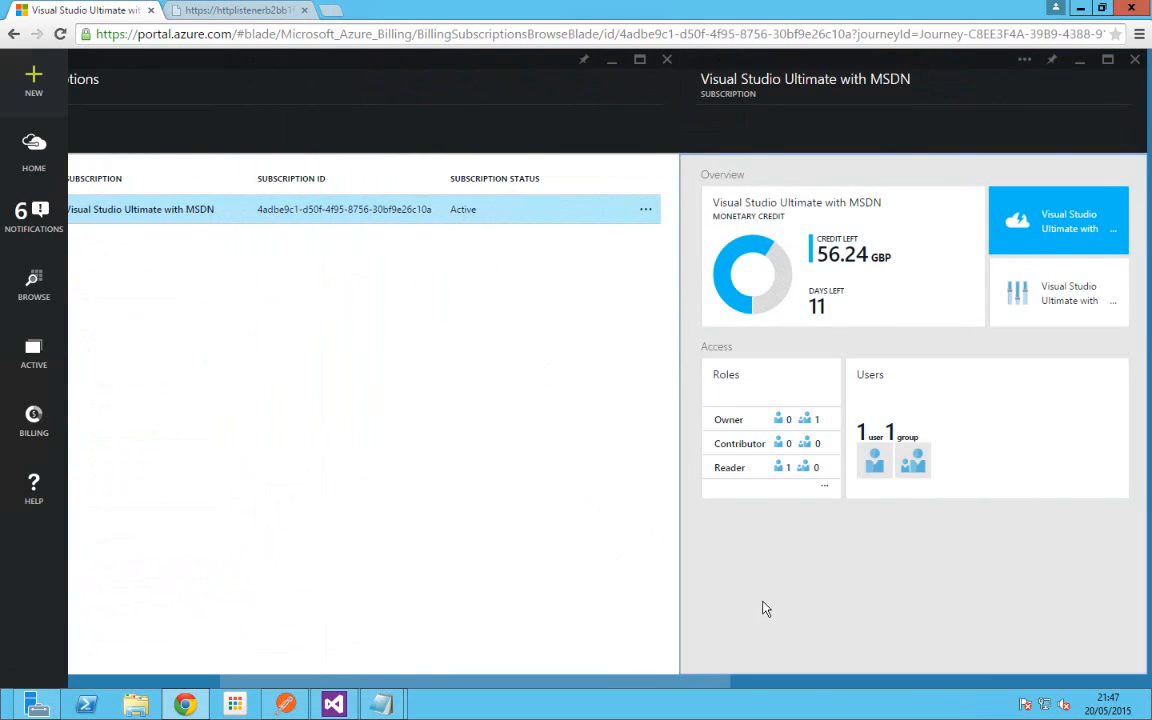
left_click(731, 393)
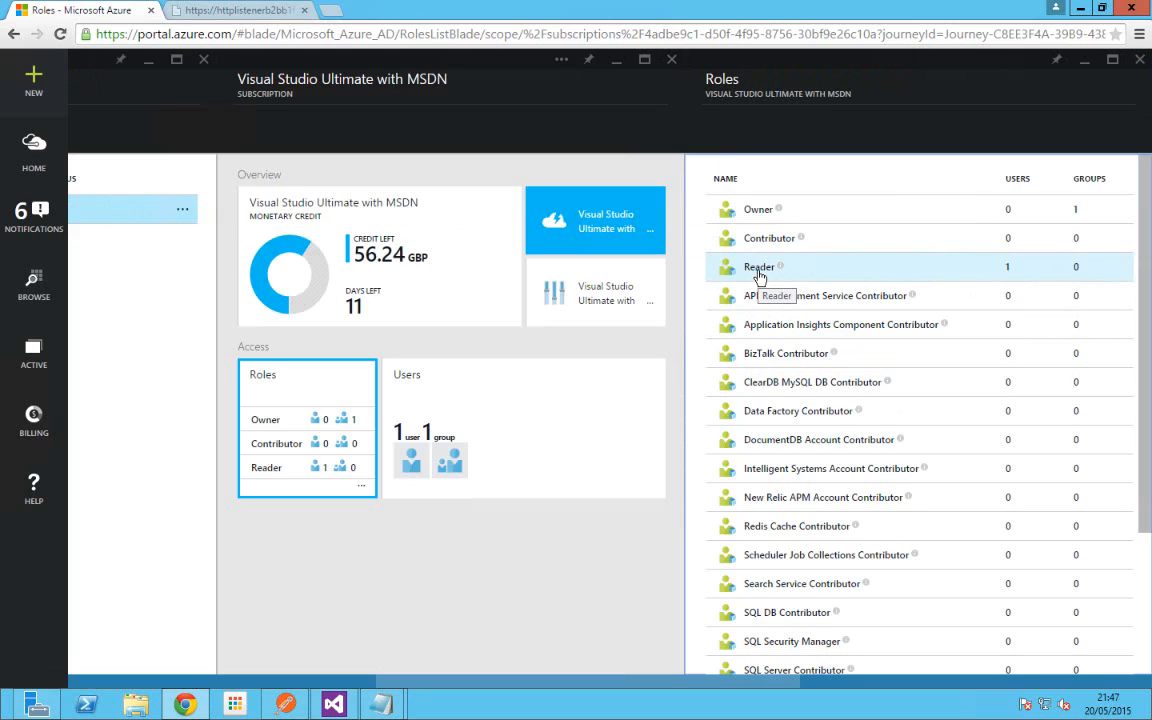
left_click(759, 267)
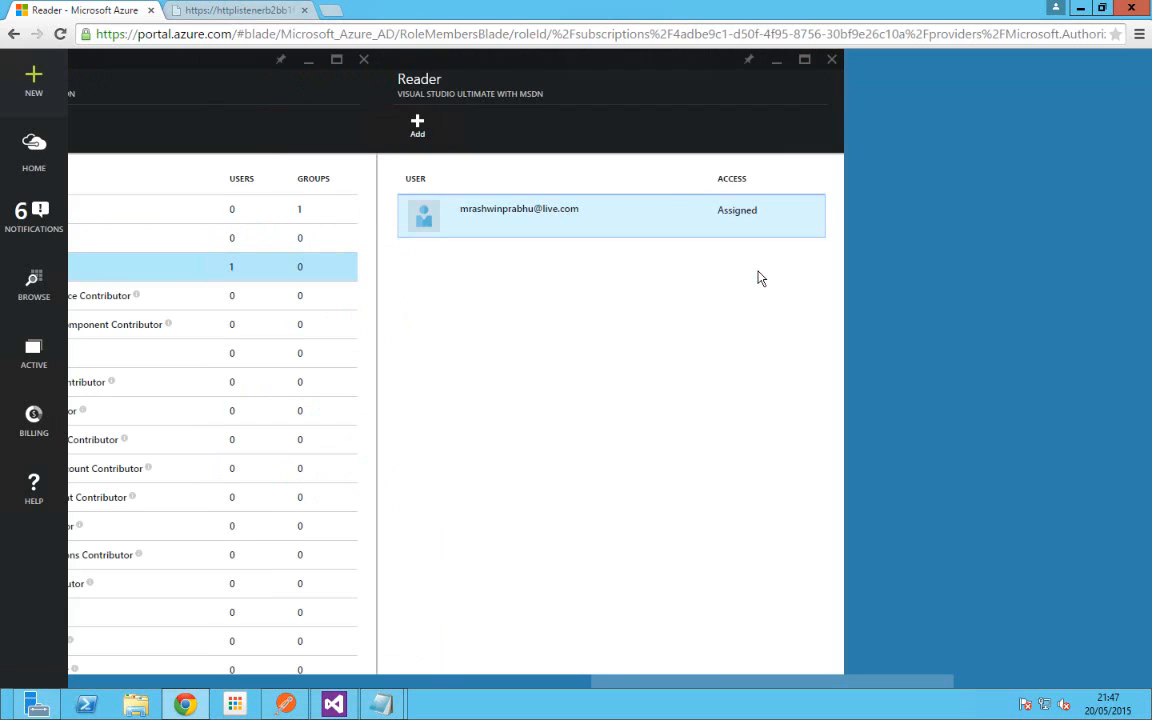
left_click(722, 222)
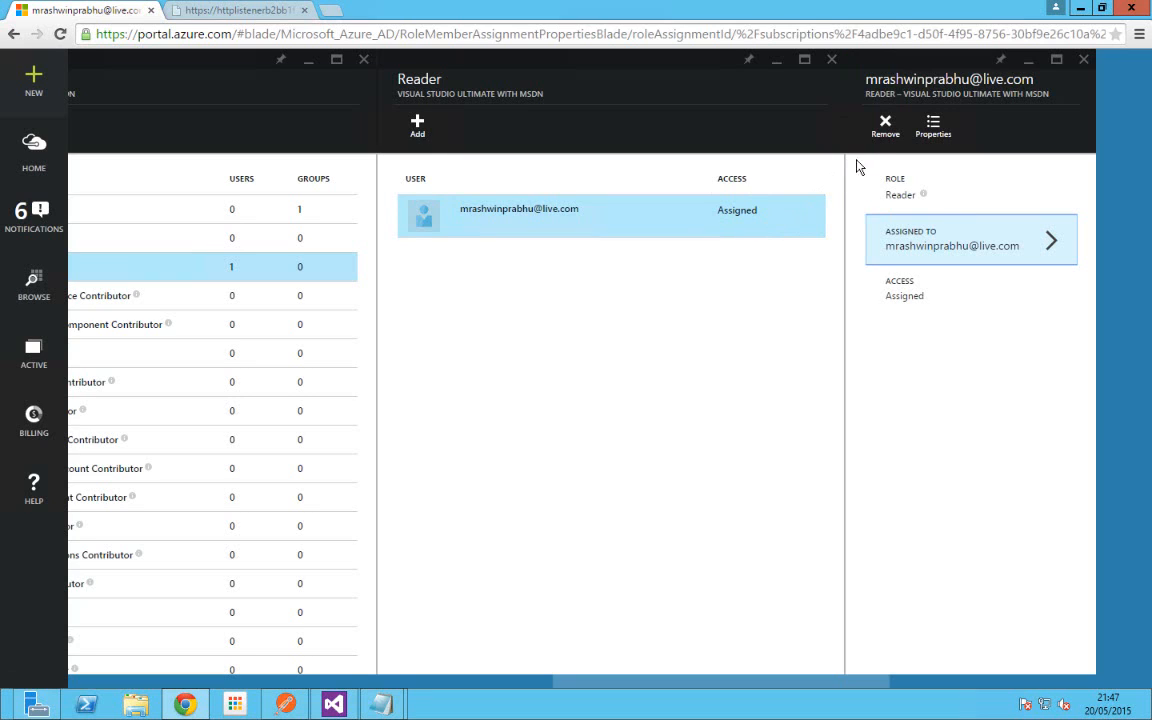
Step: Remove the second account from Reader, then search for its e-mail and assign it to Reader again
left_click(877, 146)
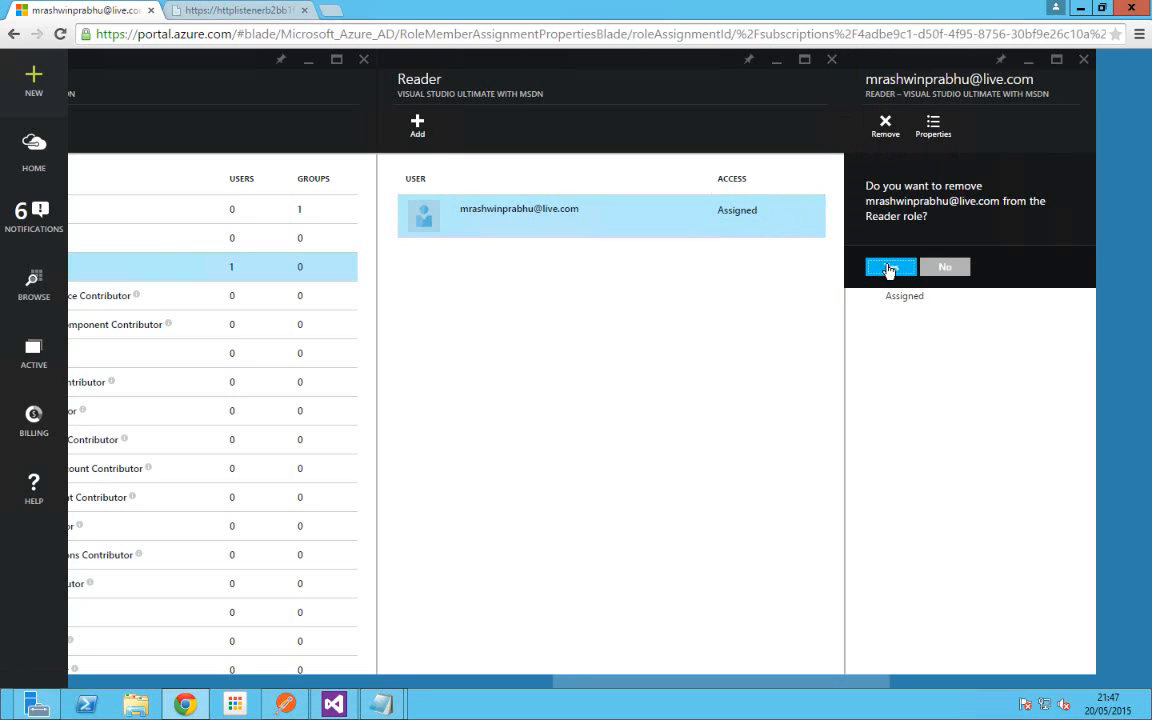
left_click(889, 266)
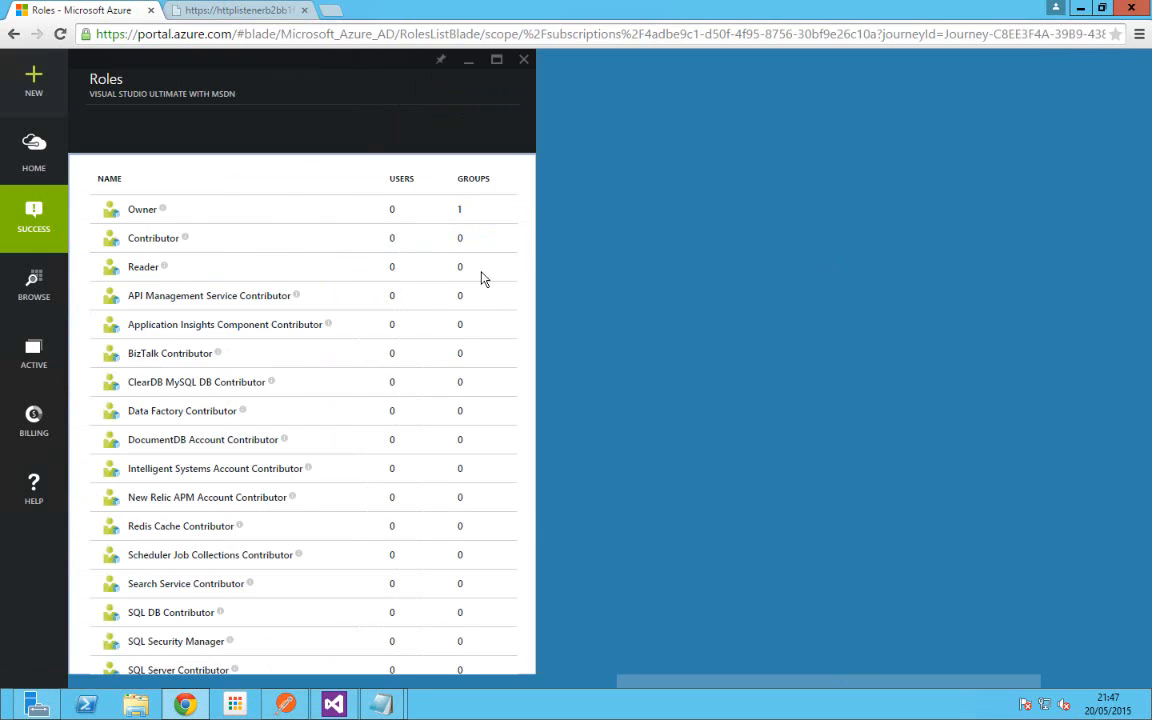
left_click(137, 270)
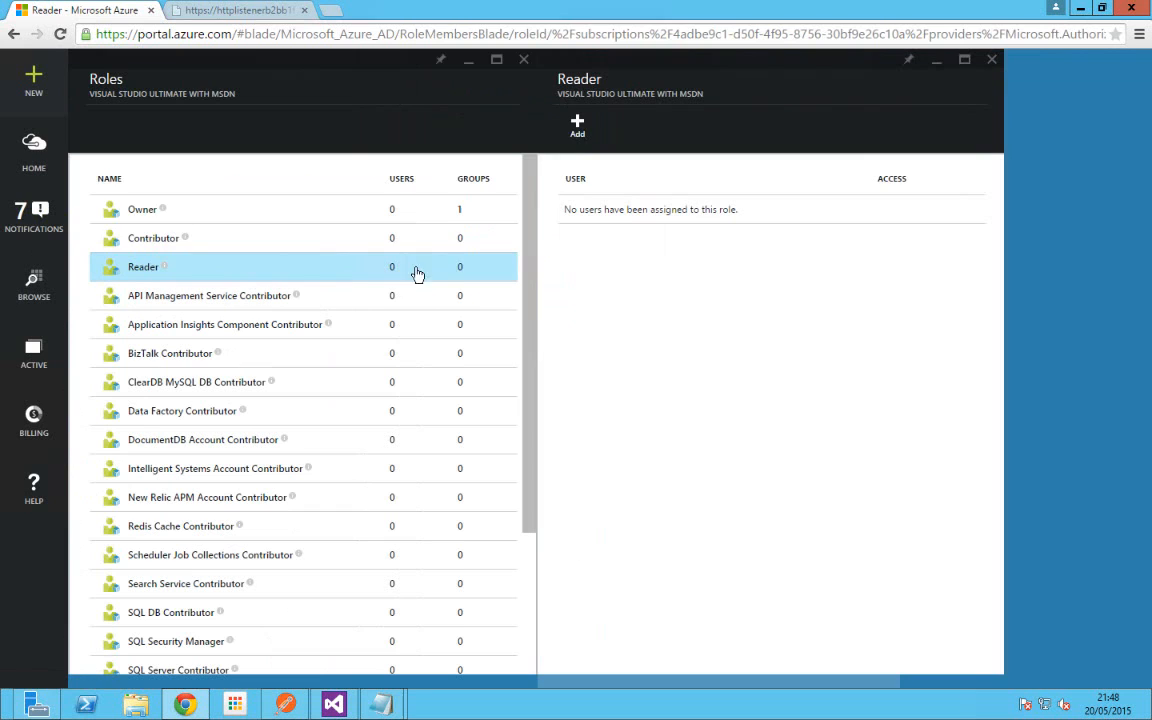
left_click(577, 125)
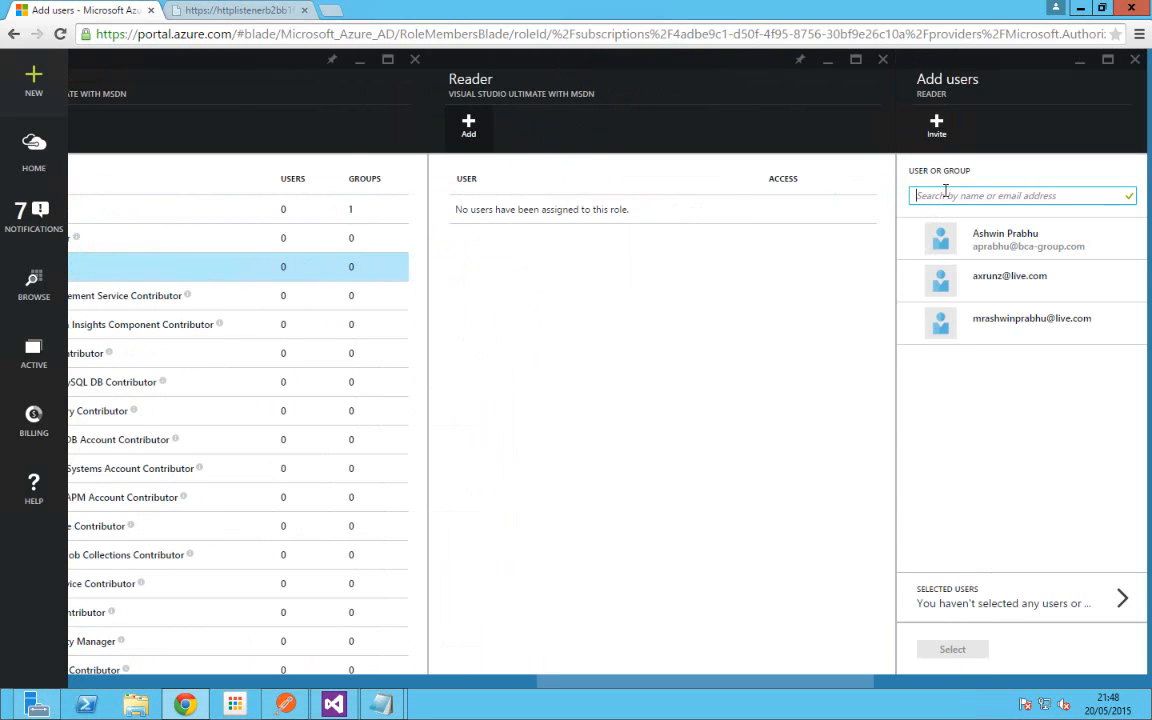
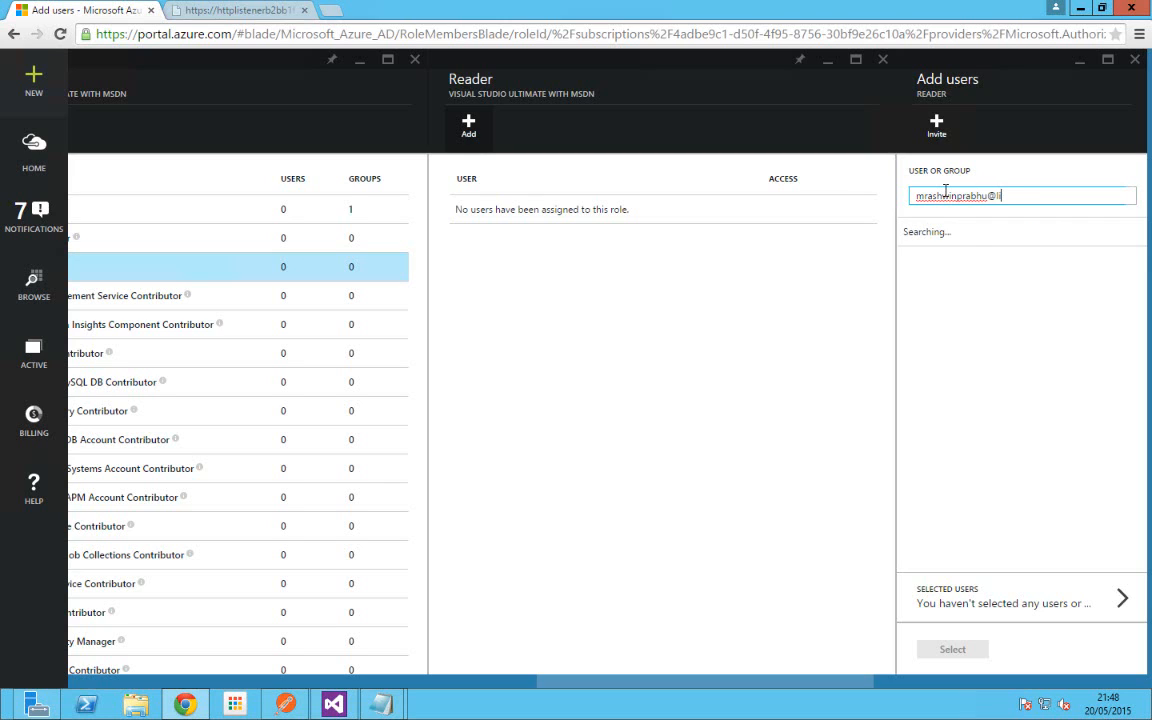
double_click(1012, 197)
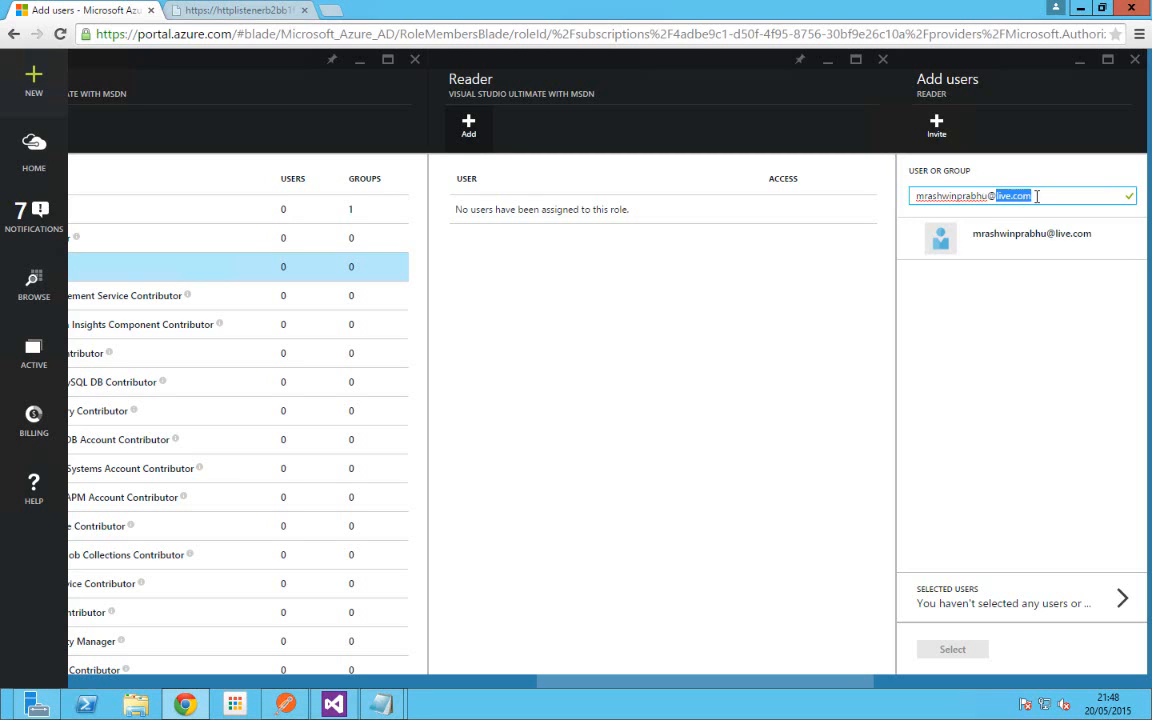
left_click(1011, 249)
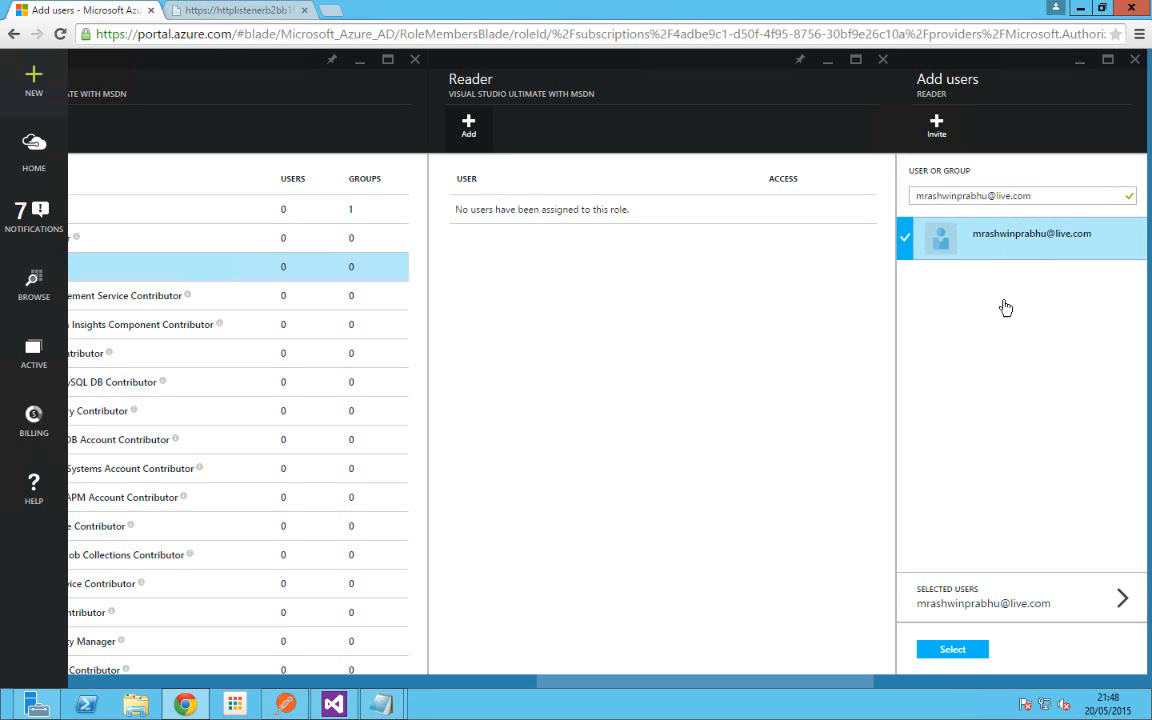
left_click(953, 650)
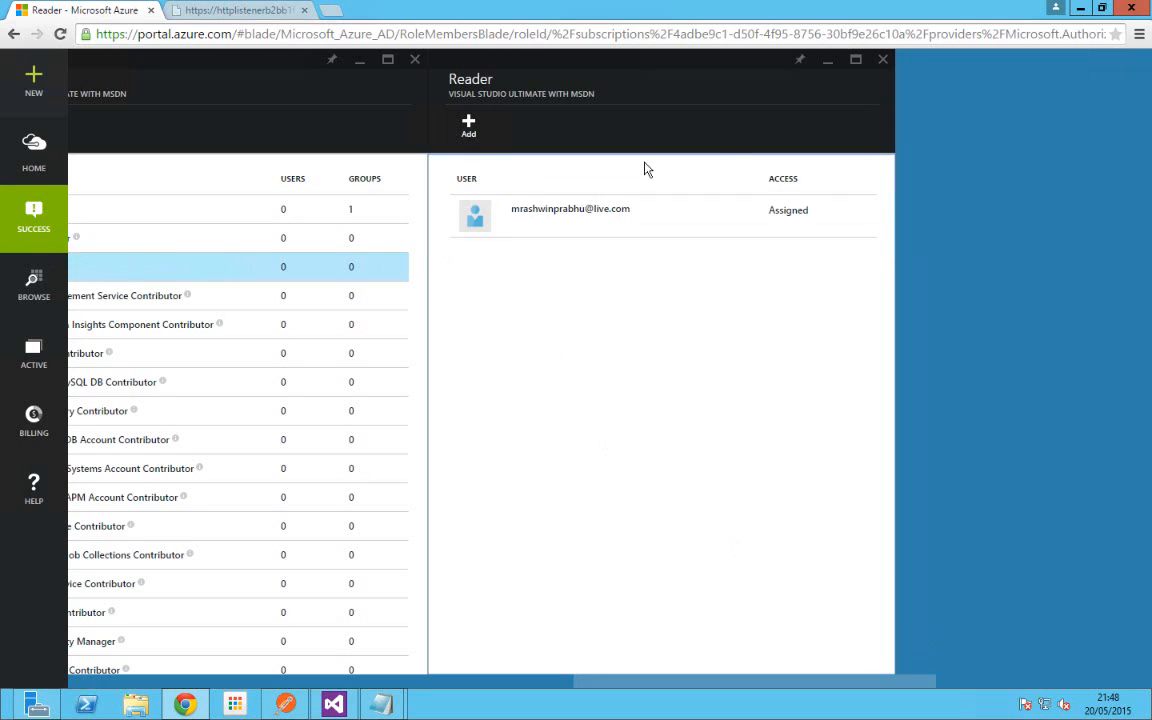
Step: Close the Reader, roles, subscription and Browse blades, then sign out of the current account
left_click(883, 59)
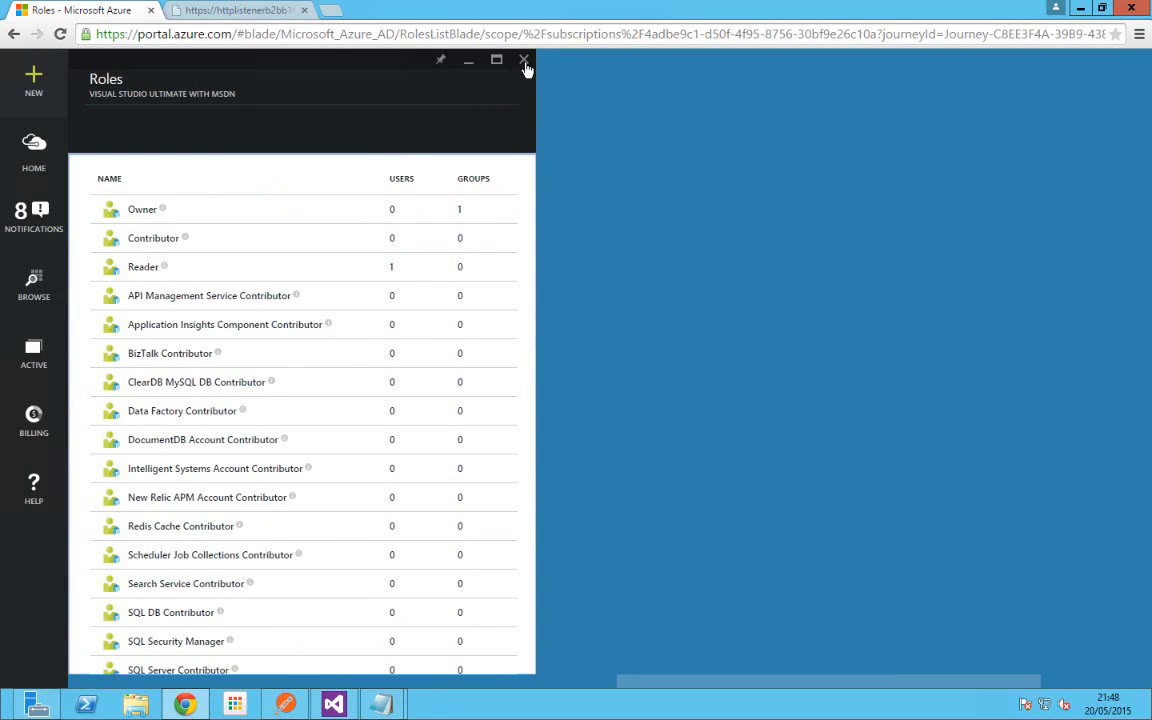
left_click(523, 59)
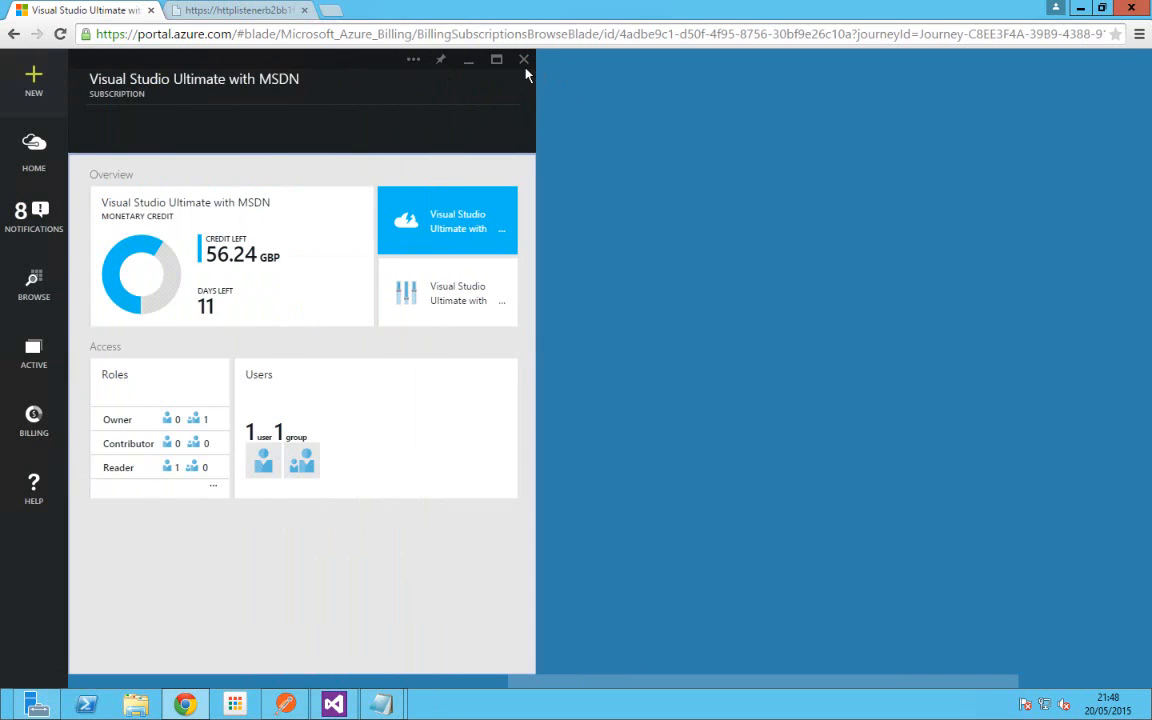
left_click(523, 60)
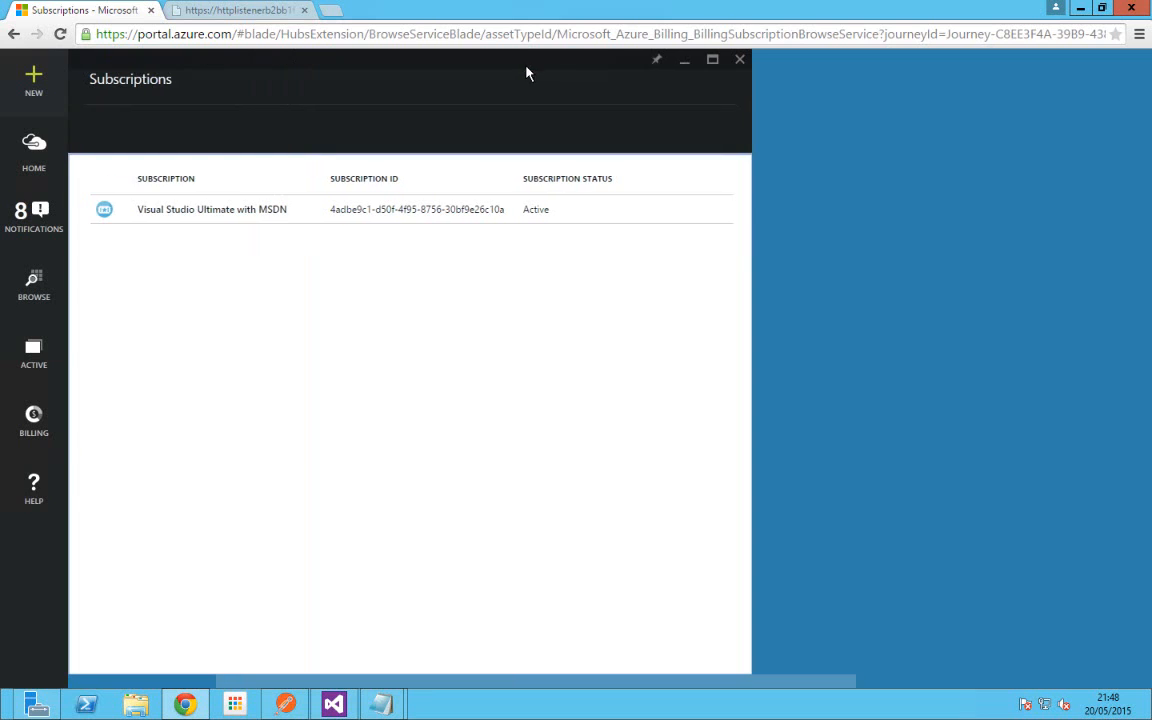
left_click(740, 61)
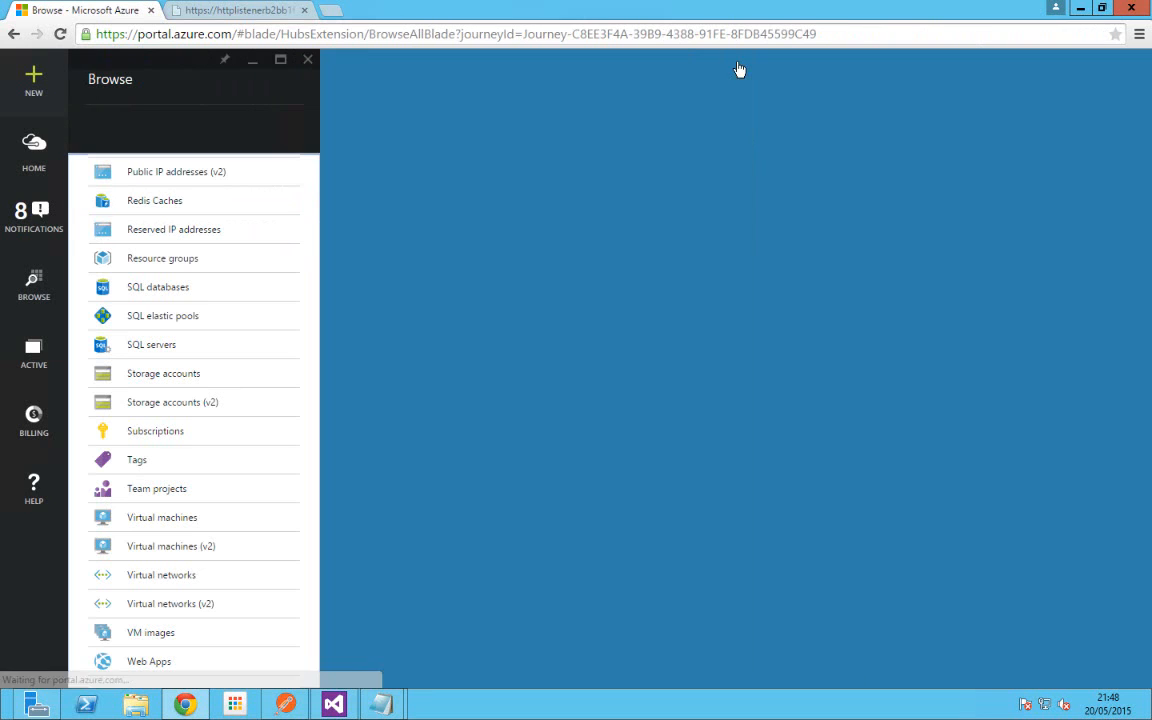
left_click(307, 61)
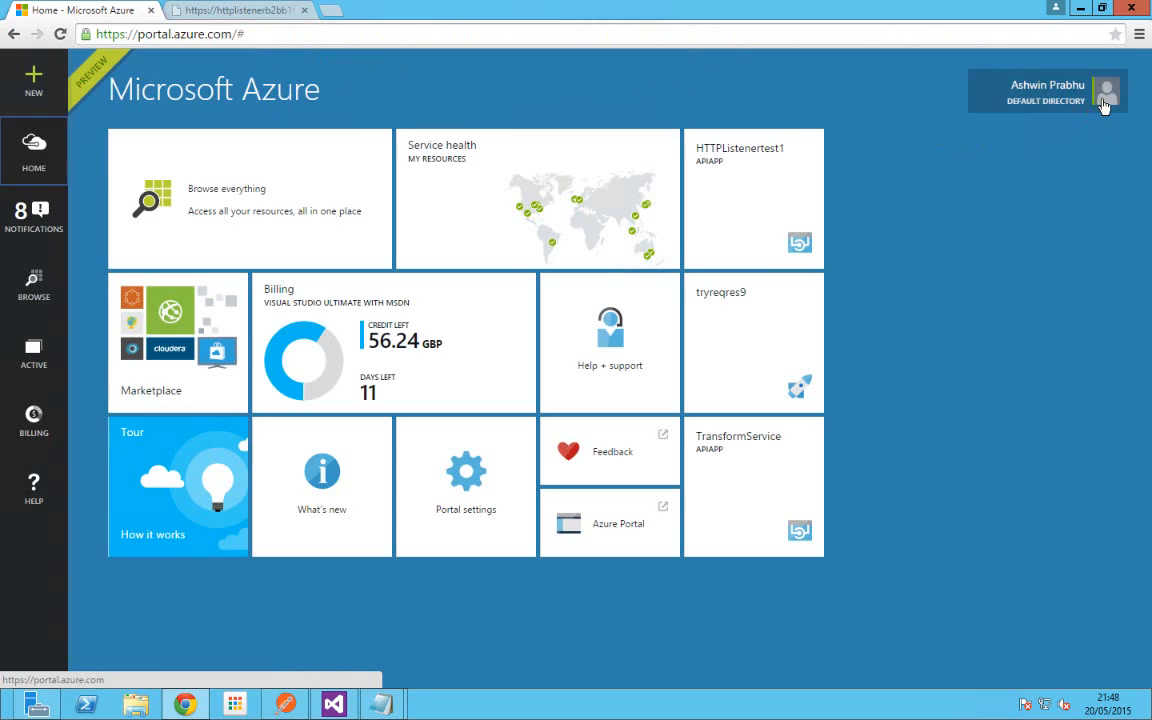
left_click(1104, 95)
left_click(1000, 138)
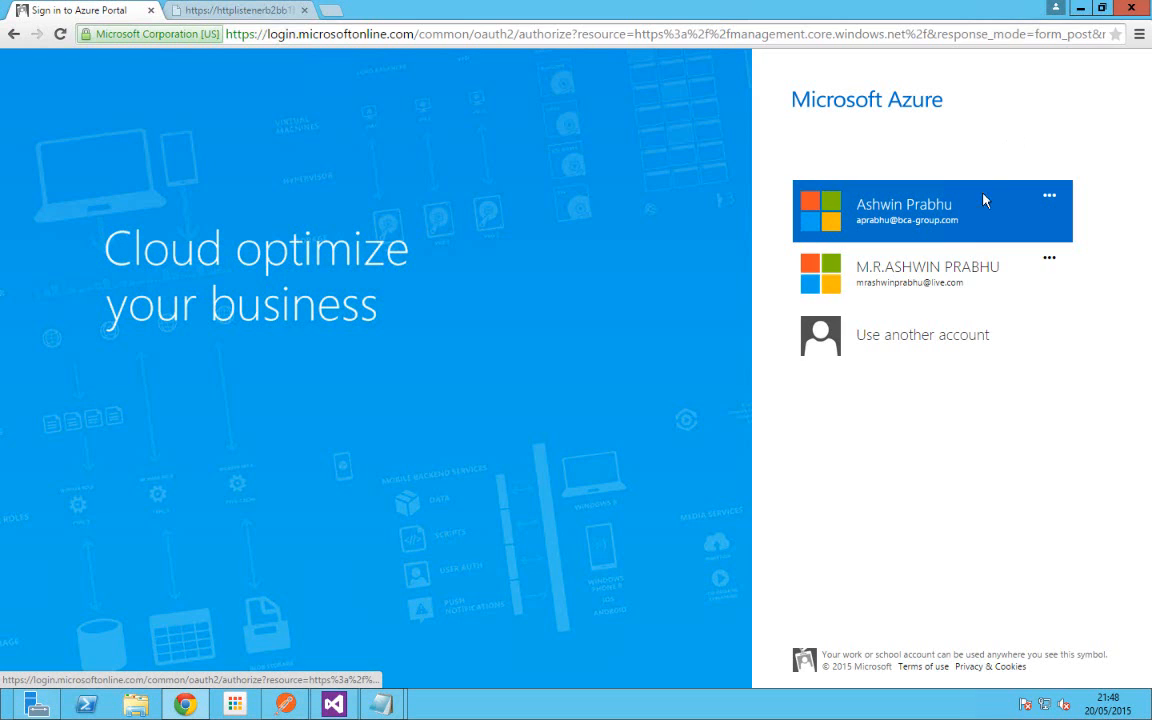
Step: Sign in as the second account with its password, decline Chrome's password save, and view its directories
left_click(934, 284)
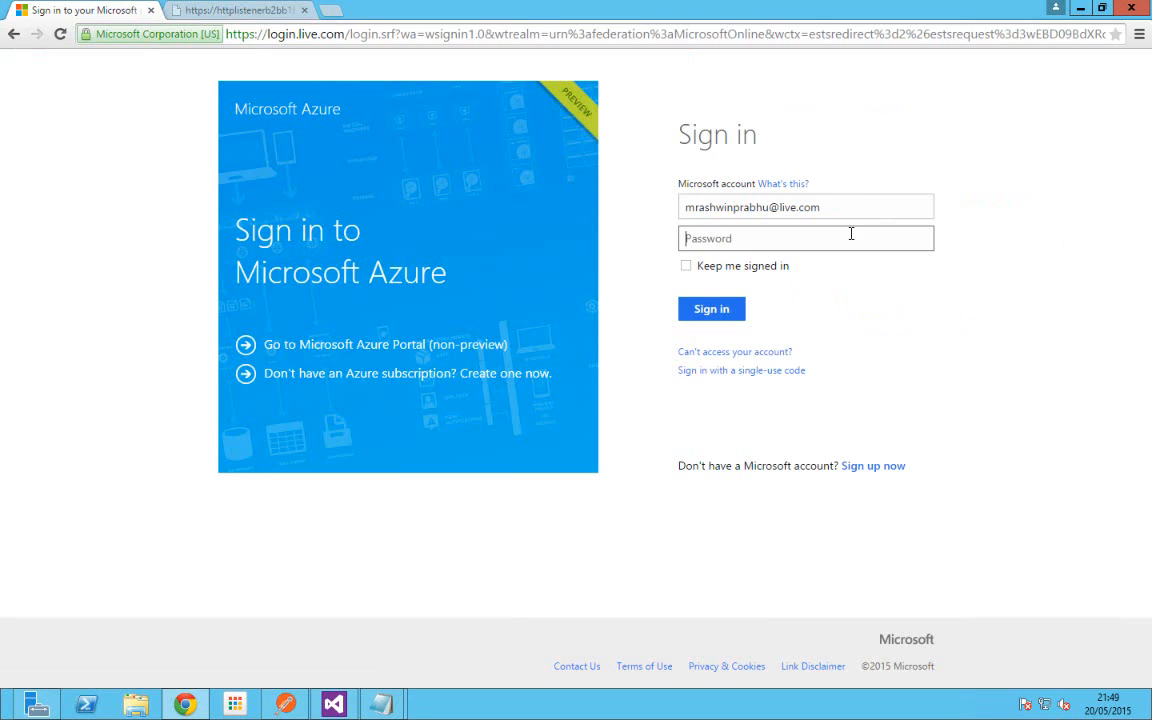
type("•")
key("Return")
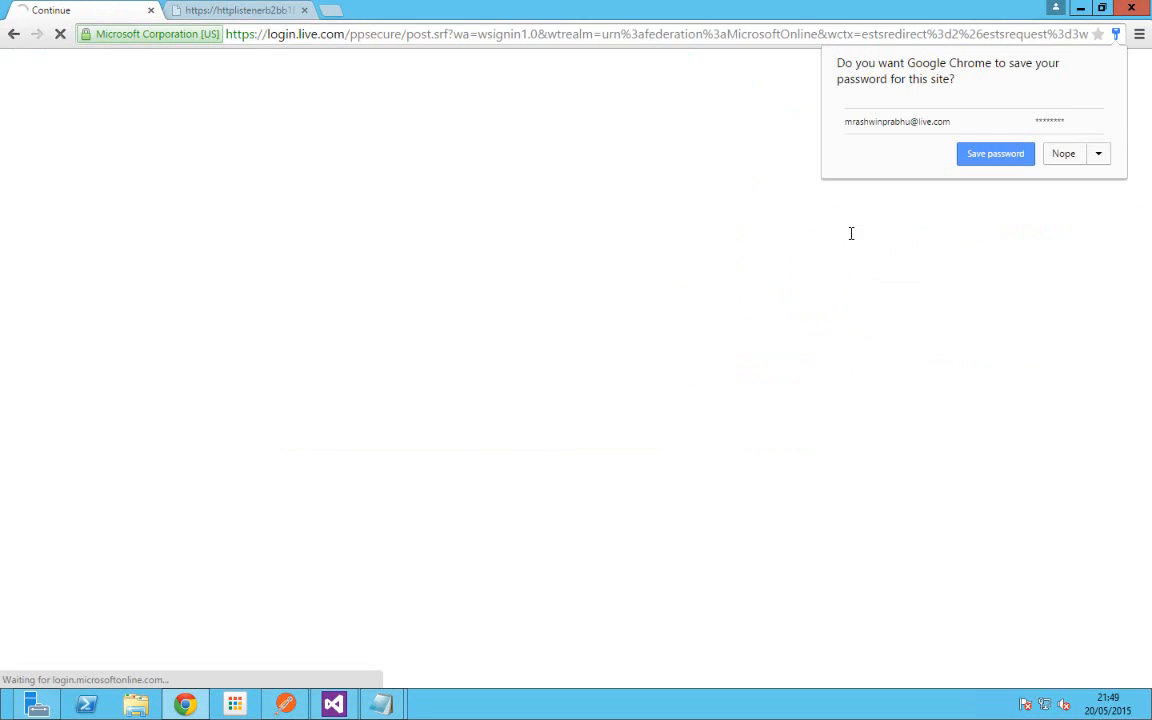
left_click(1066, 162)
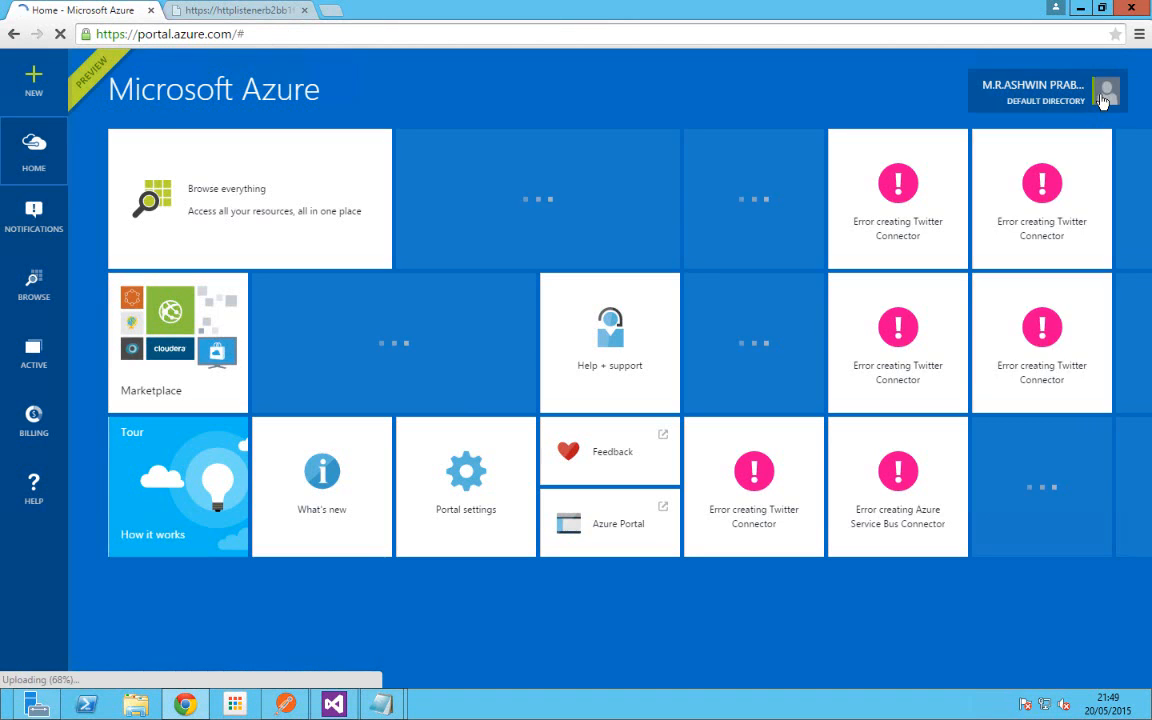
left_click(1104, 95)
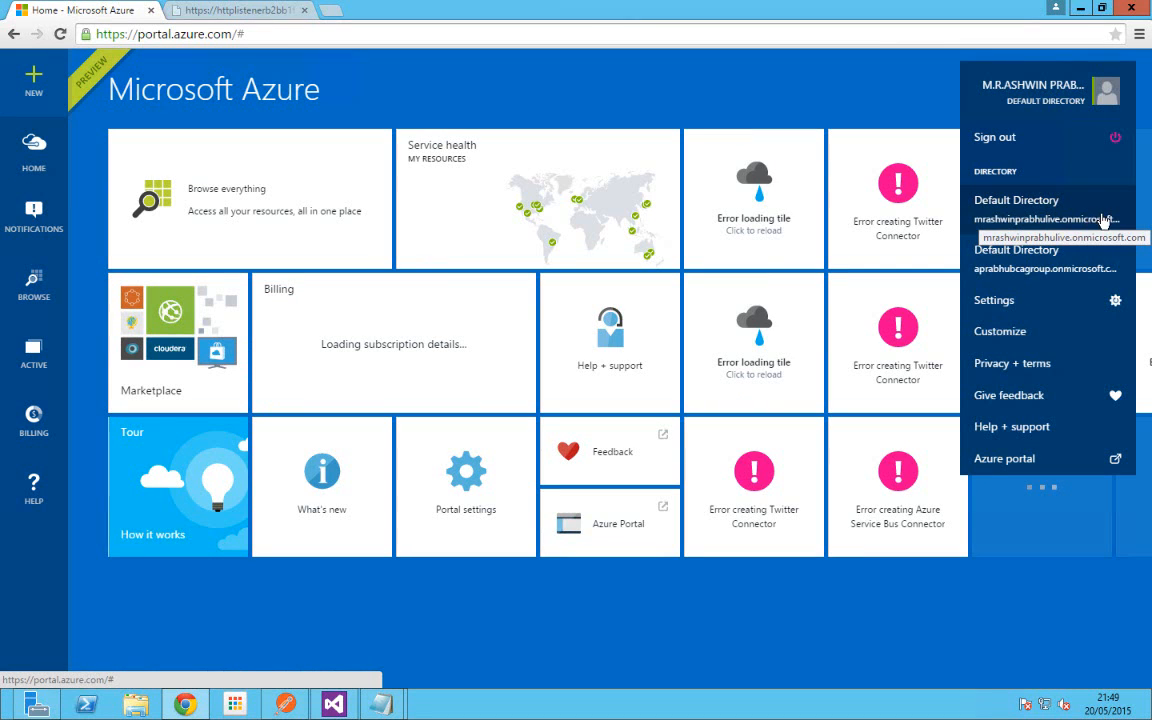
Step: Switch to the second Default Directory, browse to Logic Apps, and open tryreqres9's overview
left_click(1096, 268)
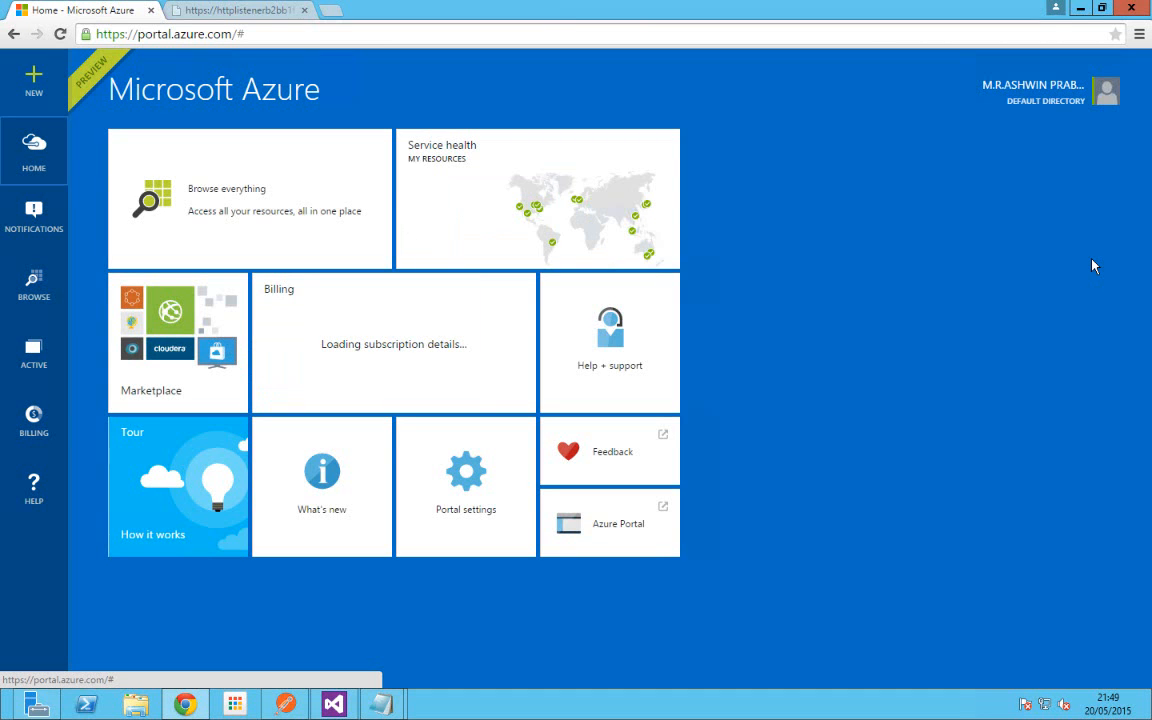
left_click(28, 284)
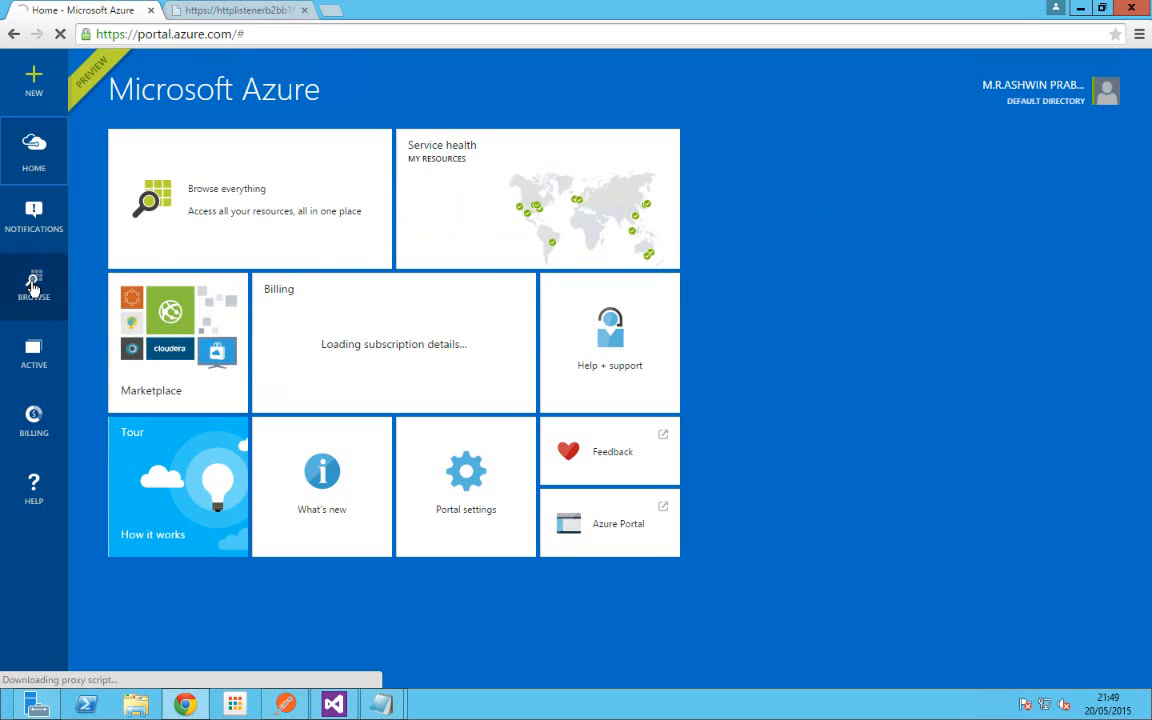
left_click(33, 287)
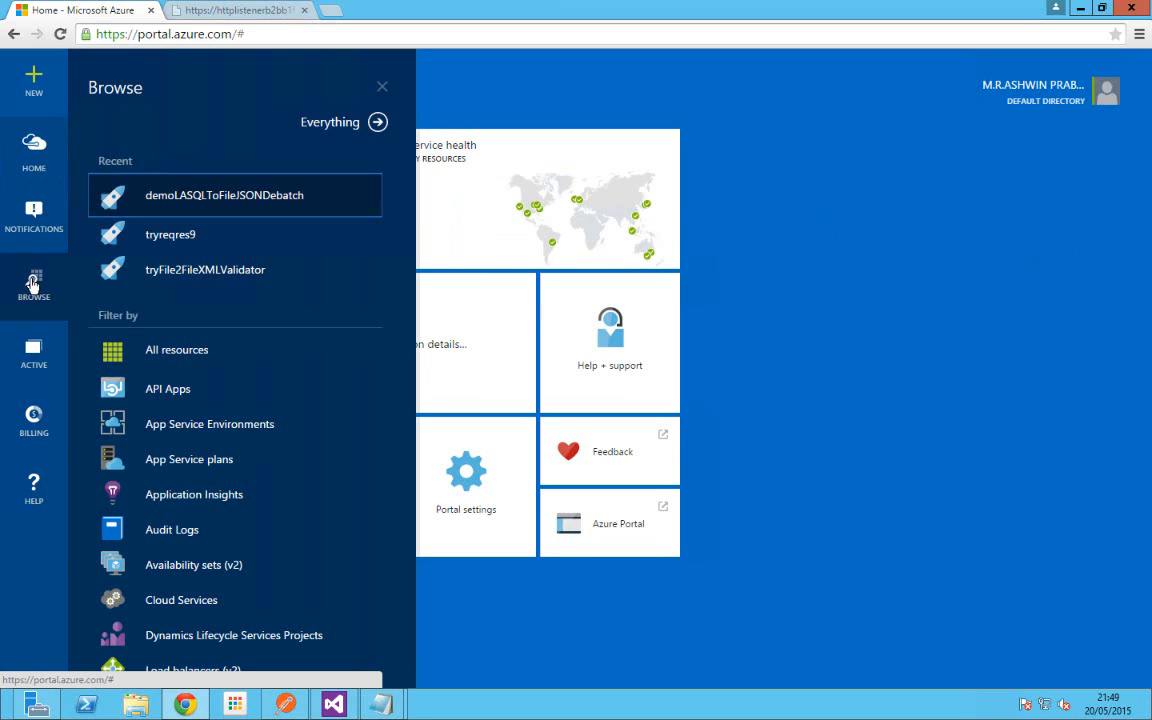
scroll(220, 423, "down", 3)
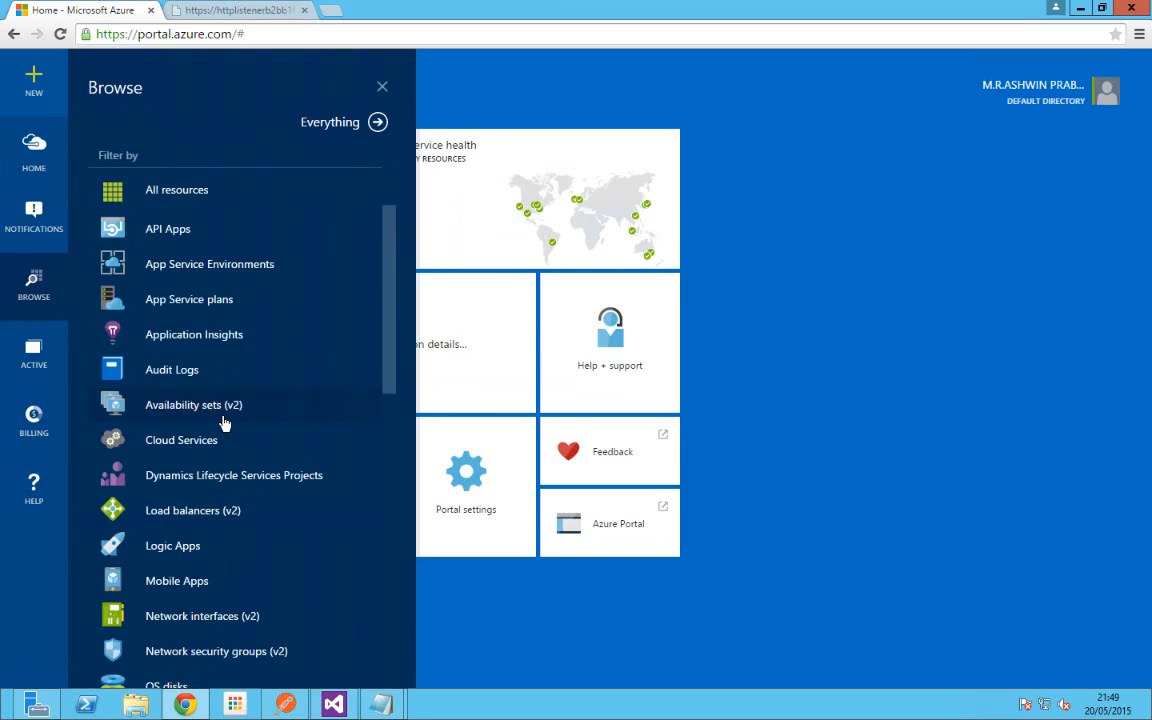
scroll(223, 423, "down", 1)
left_click(172, 466)
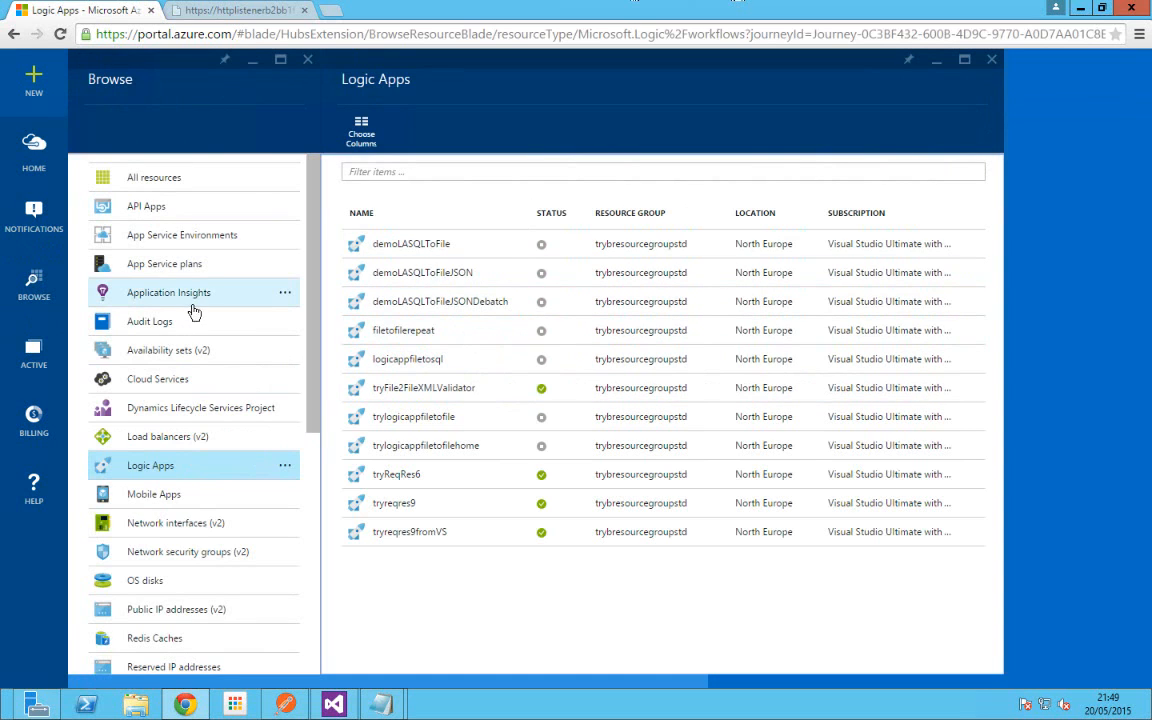
left_click(397, 507)
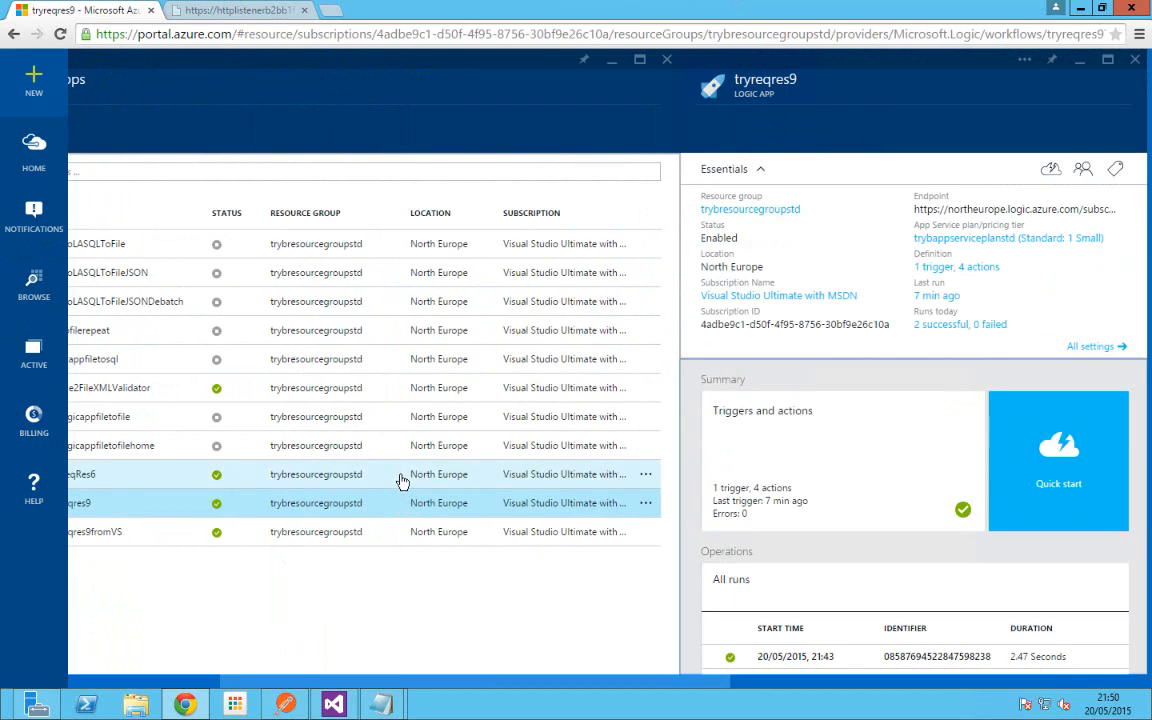
left_click(810, 423)
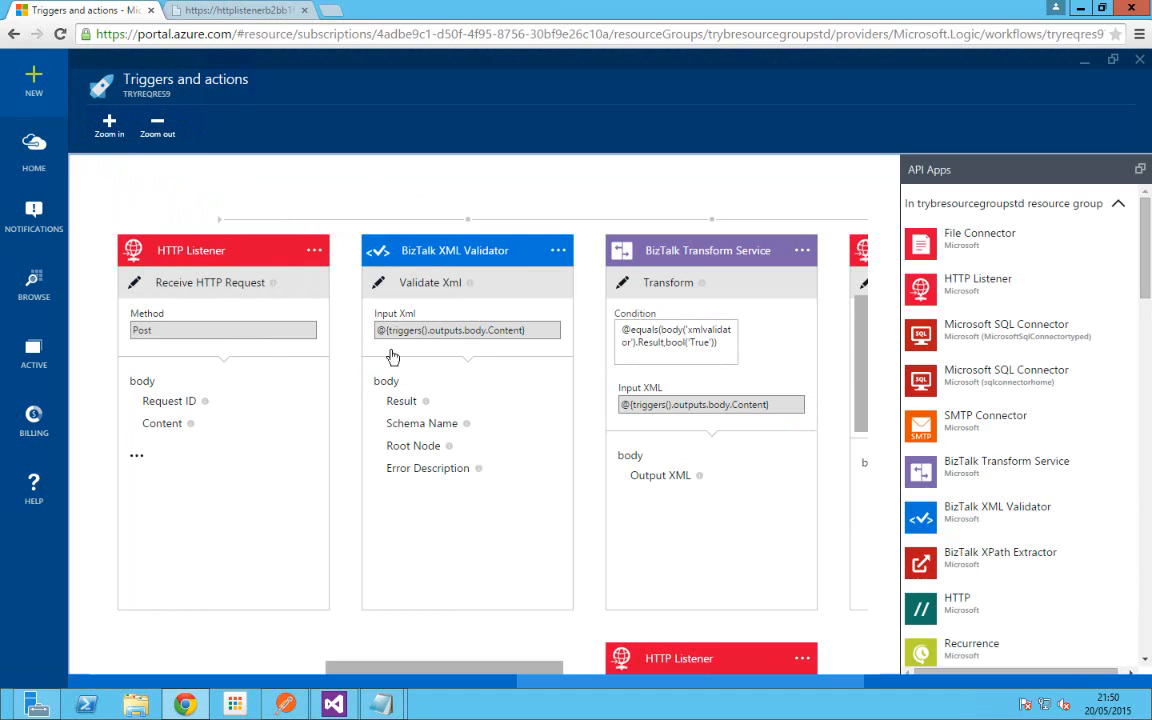
left_click(1139, 60)
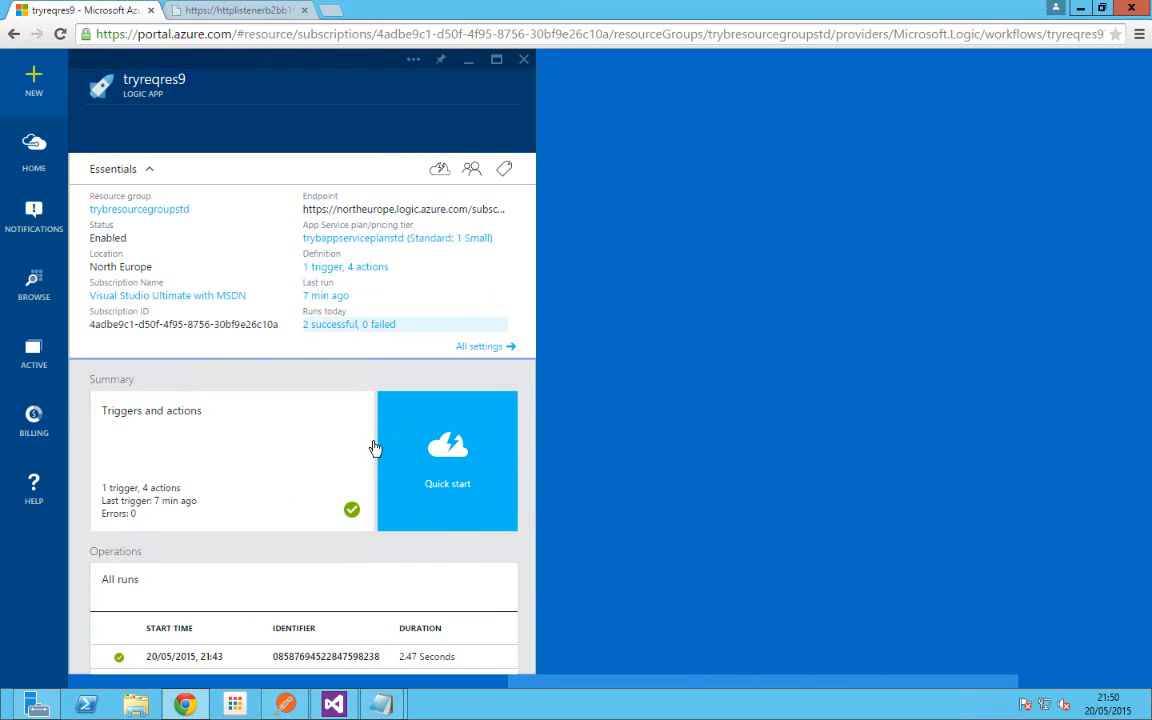
Step: Scroll through tryreqres9's runs, then close its overview and the Logic Apps list
scroll(373, 450, "down", 2)
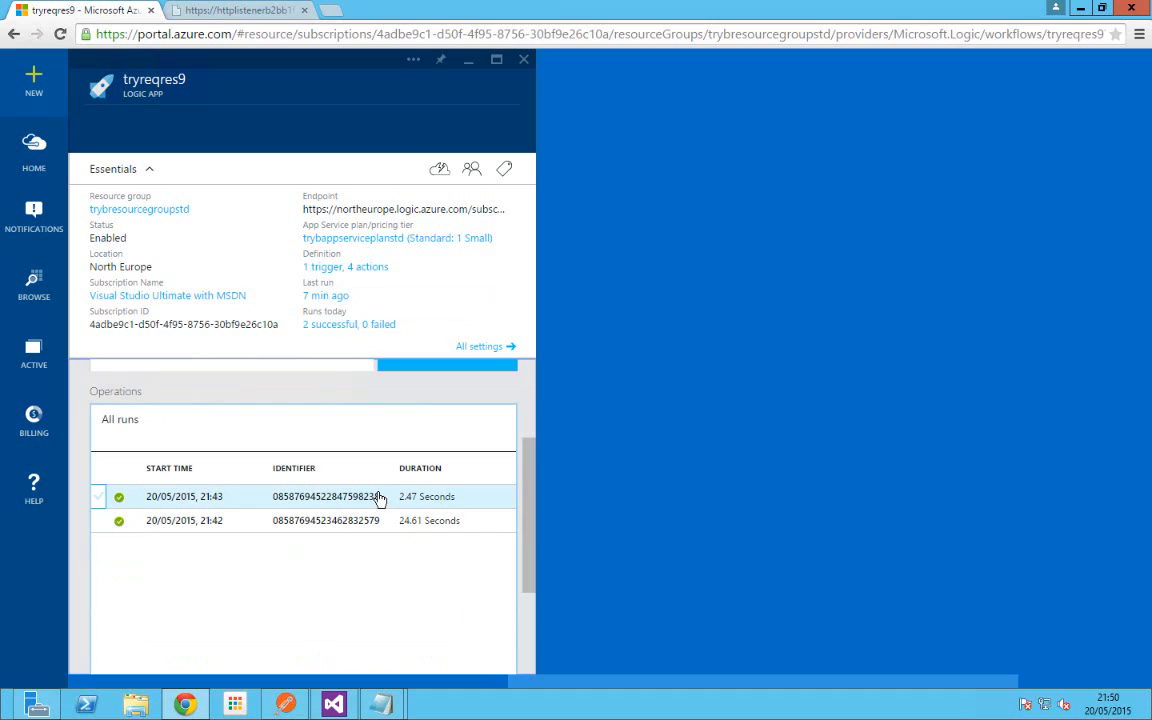
scroll(380, 497, "up", 2)
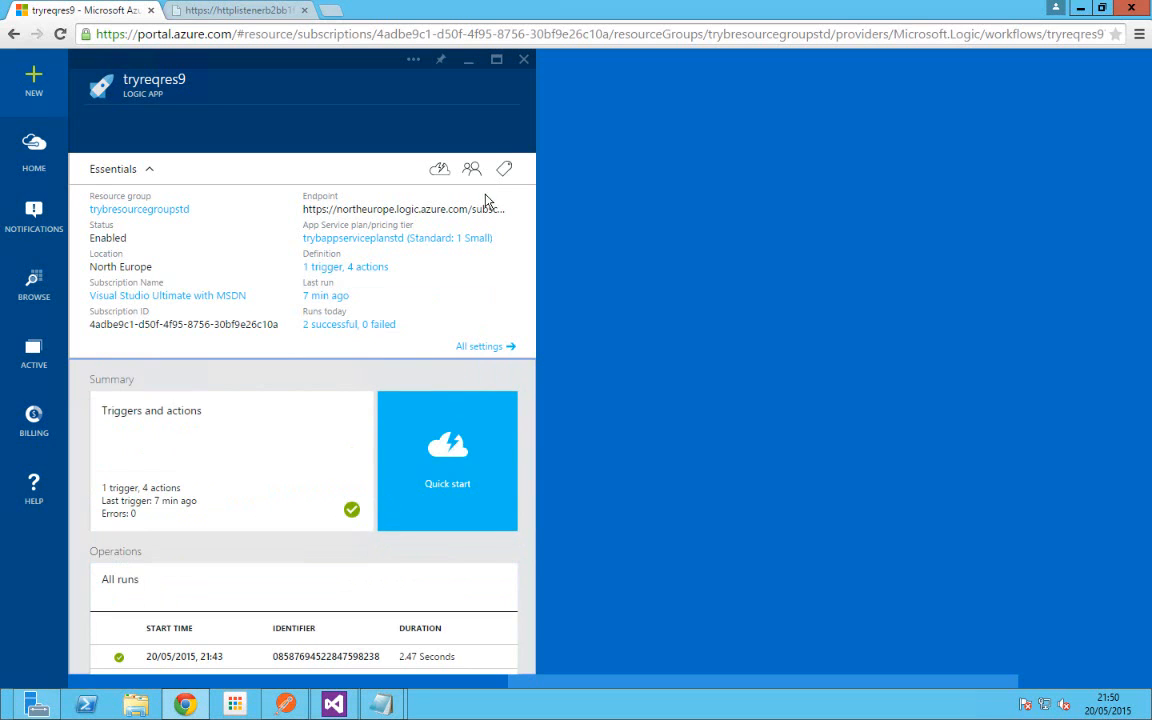
left_click(524, 63)
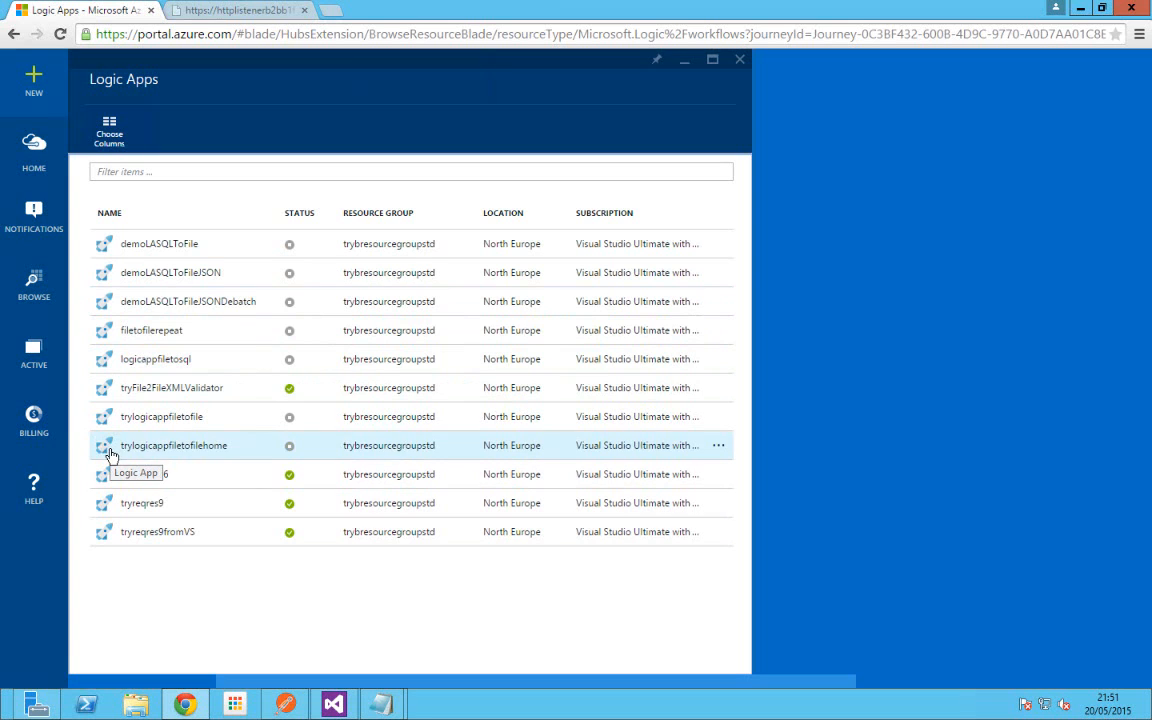
left_click(740, 62)
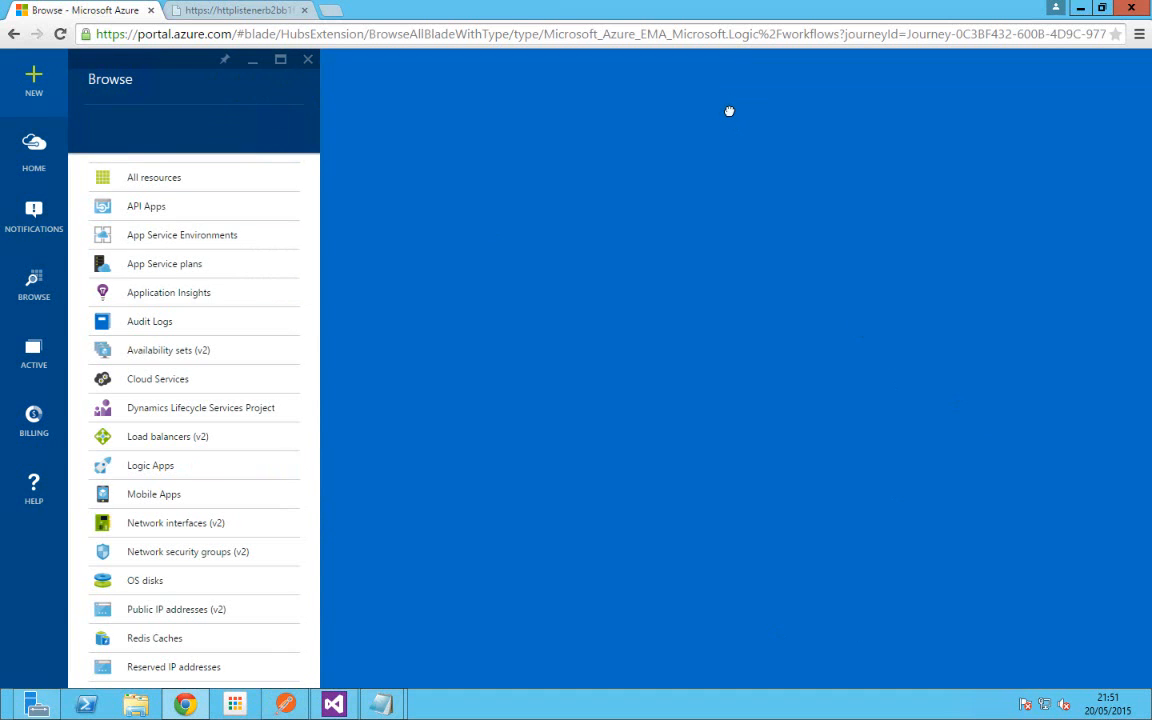
Step: Exit the full-screen remote session, minimize RDCMan, and advance PowerPoint to the Thank You slide
key("ctrl+alt+Break")
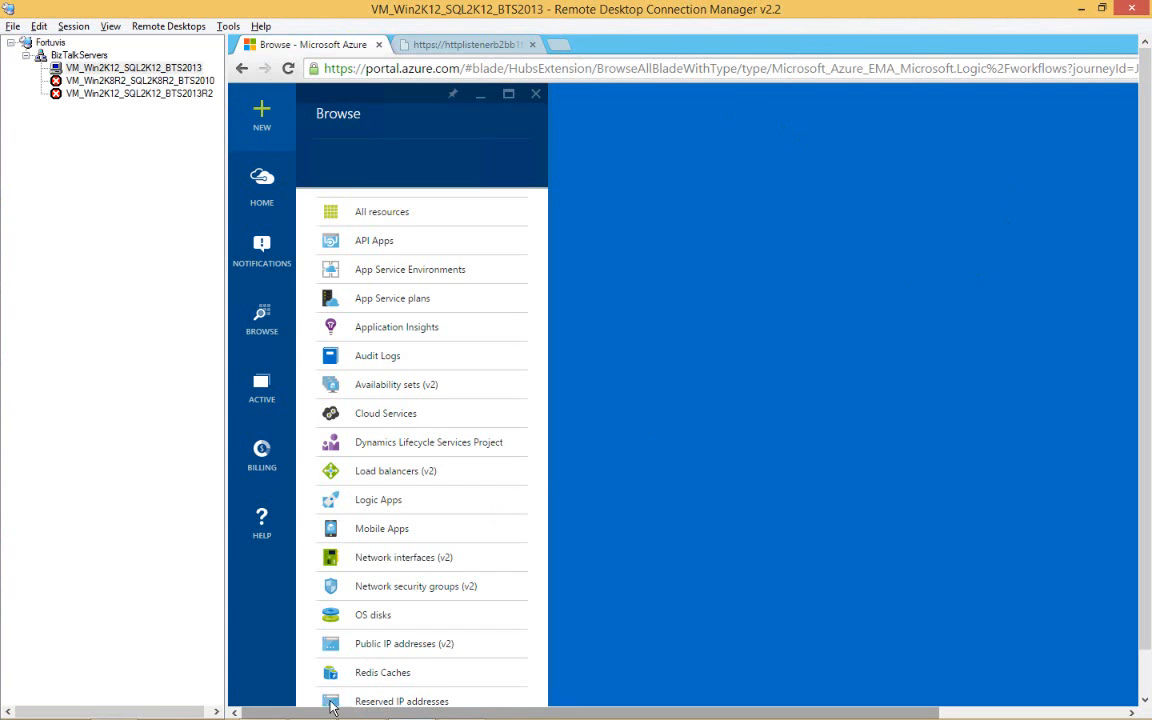
left_click(1080, 9)
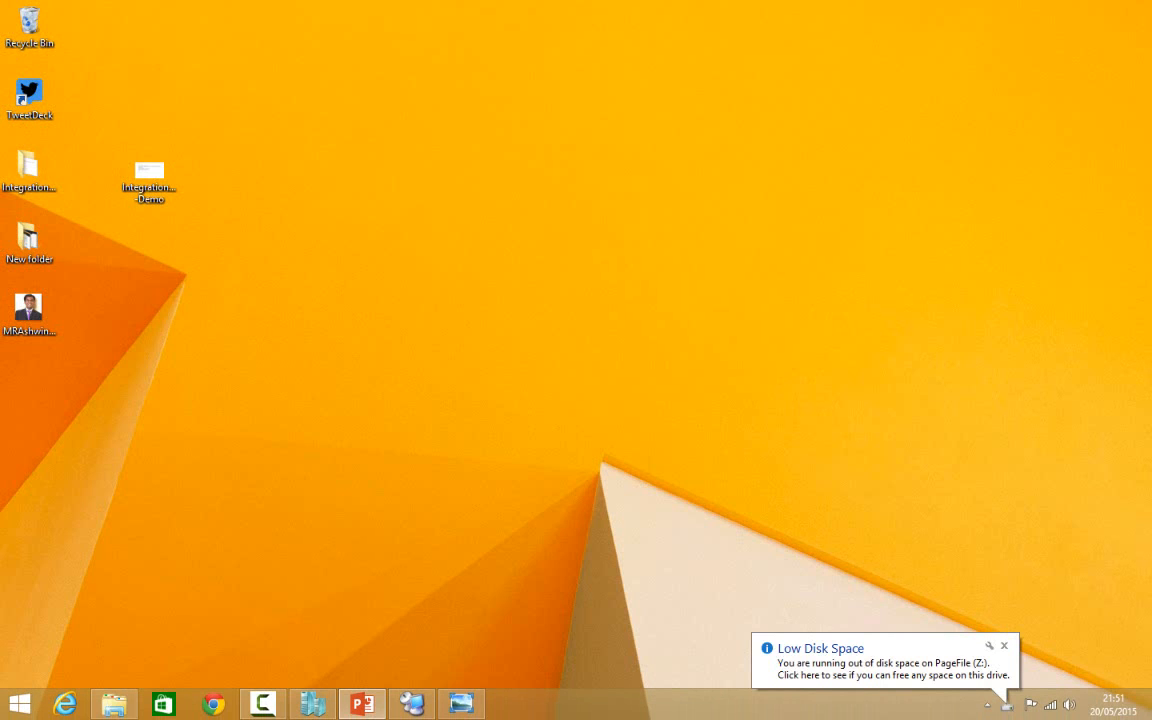
left_click(362, 704)
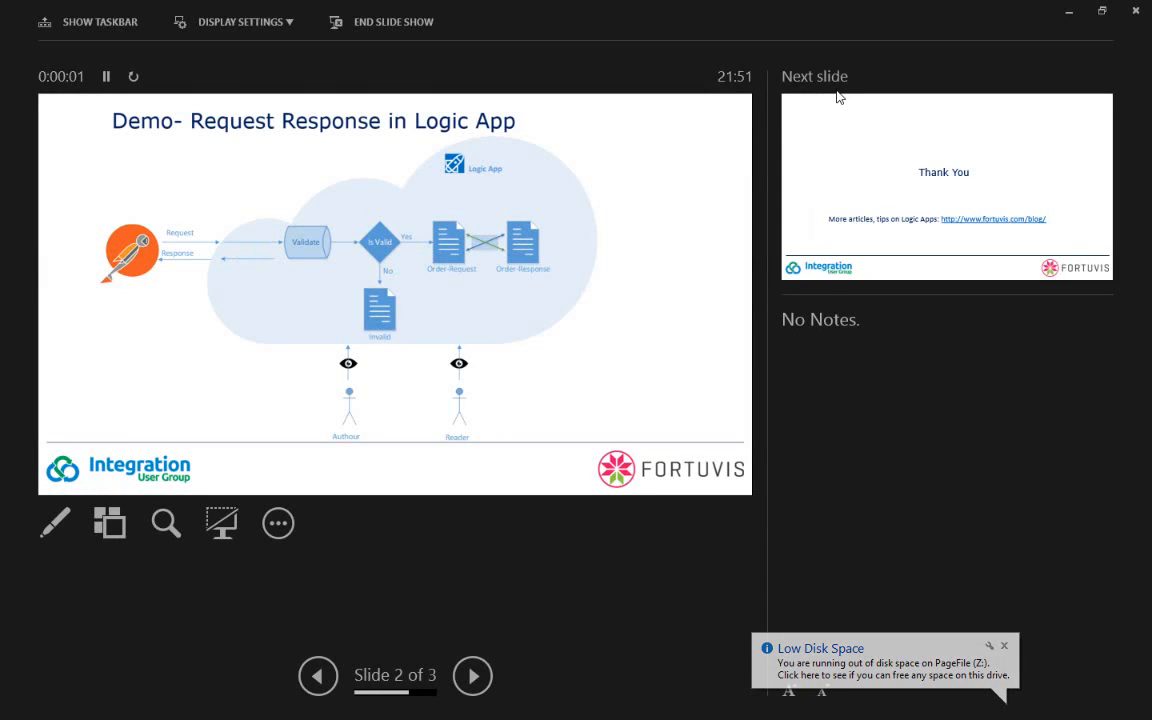
left_click(839, 143)
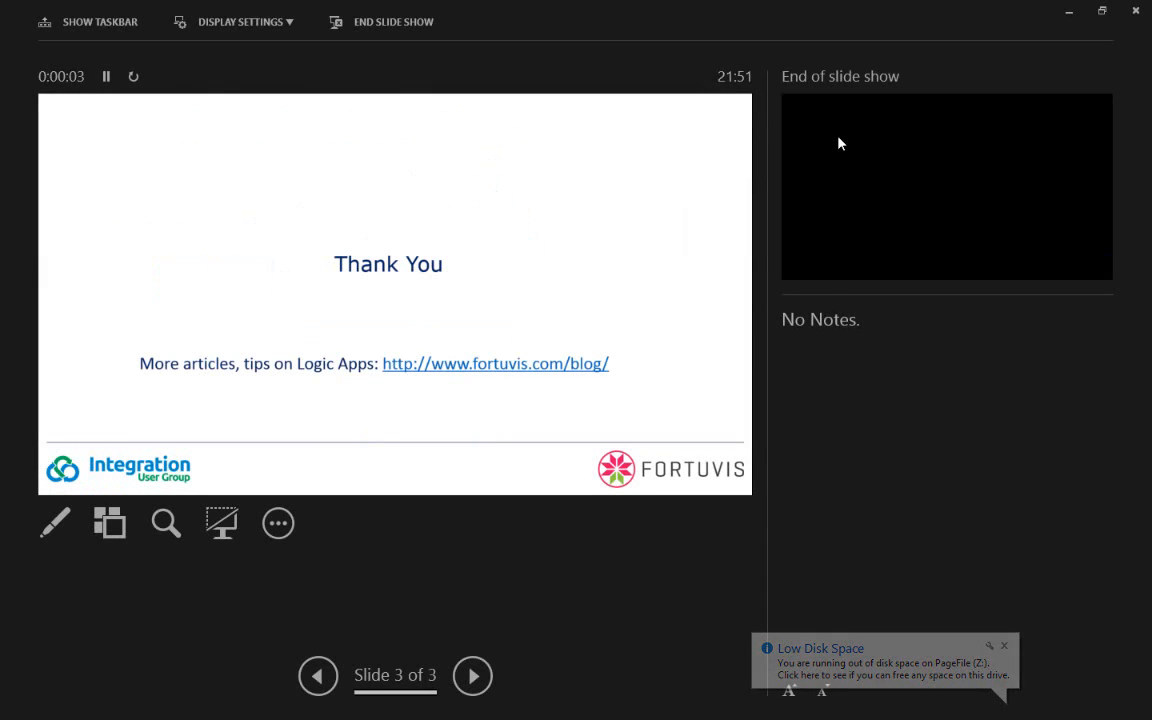